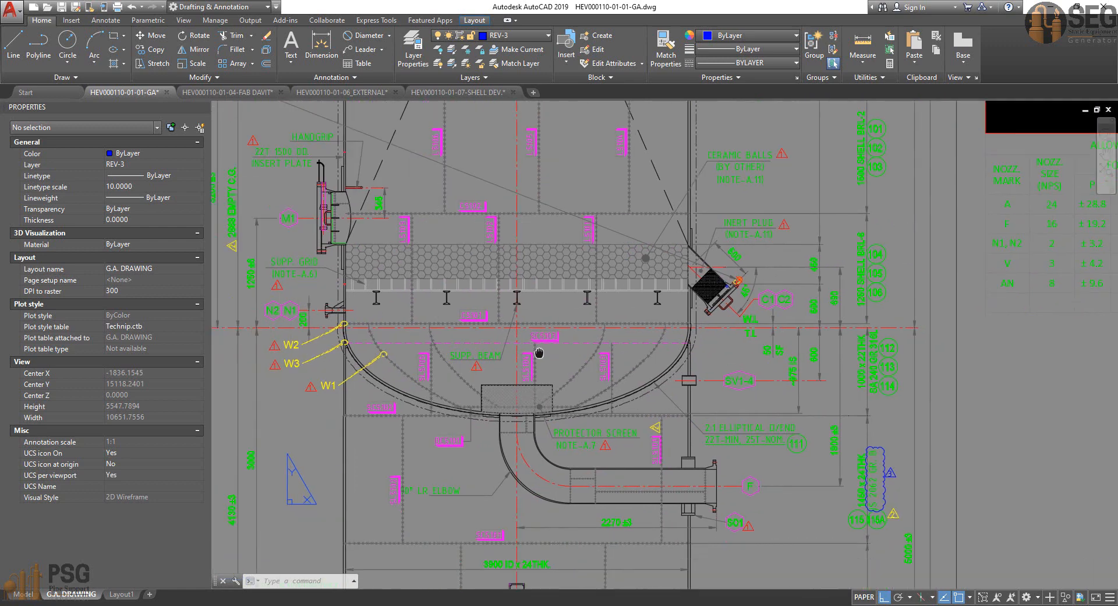
- Examine the vessel's lower dished end and support grid, and the nozzle orientation plan on the general arrangement drawing
{"action": "scroll", "coordinate": [580, 395], "scroll_direction": "down", "scroll_amount": 3}
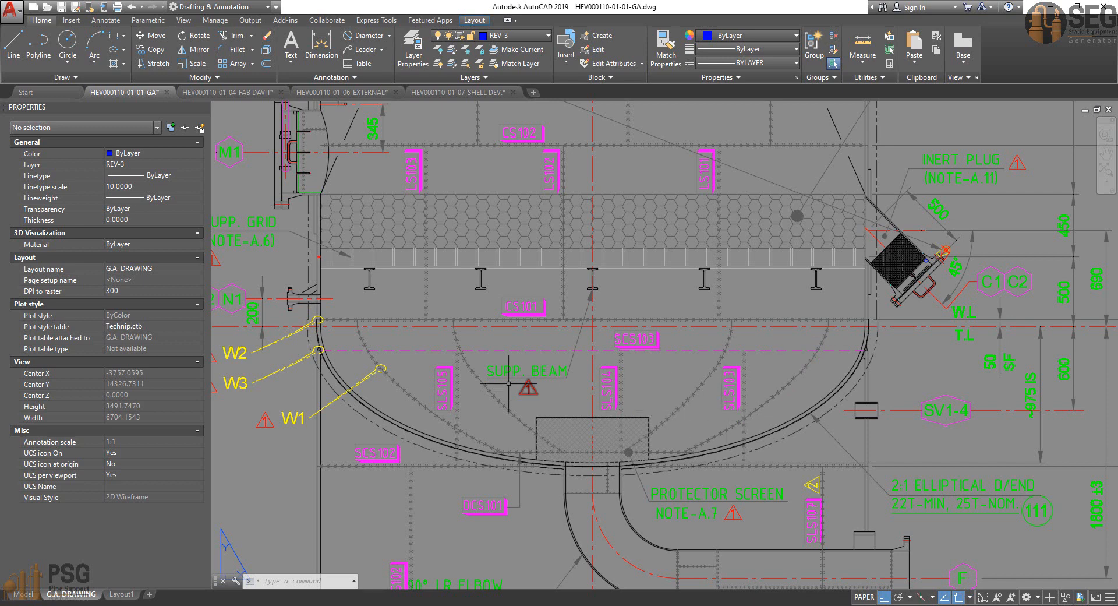
{"action": "mouse_move", "coordinate": [511, 383]}
{"action": "middle_mouse_down"}
{"action": "mouse_move", "coordinate": [521, 343]}
{"action": "mouse_move", "coordinate": [520, 524]}
{"action": "middle_mouse_up"}
{"action": "scroll", "coordinate": [520, 340], "scroll_direction": "down", "scroll_amount": 1}
{"action": "middle_click_drag", "start_coordinate": [619, 397], "coordinate": [612, 406]}
{"action": "middle_click_drag", "start_coordinate": [569, 358], "coordinate": [560, 430]}
{"action": "scroll", "coordinate": [557, 389], "scroll_direction": "down", "scroll_amount": 1}
{"action": "scroll", "coordinate": [619, 346], "scroll_direction": "down", "scroll_amount": 1}
{"action": "mouse_move", "coordinate": [660, 332]}
{"action": "middle_mouse_down"}
{"action": "mouse_move", "coordinate": [473, 473]}
{"action": "mouse_move", "coordinate": [451, 507]}
{"action": "middle_mouse_up"}
{"action": "scroll", "coordinate": [702, 190], "scroll_direction": "up", "scroll_amount": 2}
{"action": "mouse_move", "coordinate": [687, 189]}
{"action": "middle_mouse_down"}
{"action": "mouse_move", "coordinate": [666, 207]}
{"action": "mouse_move", "coordinate": [674, 232]}
{"action": "middle_mouse_up"}
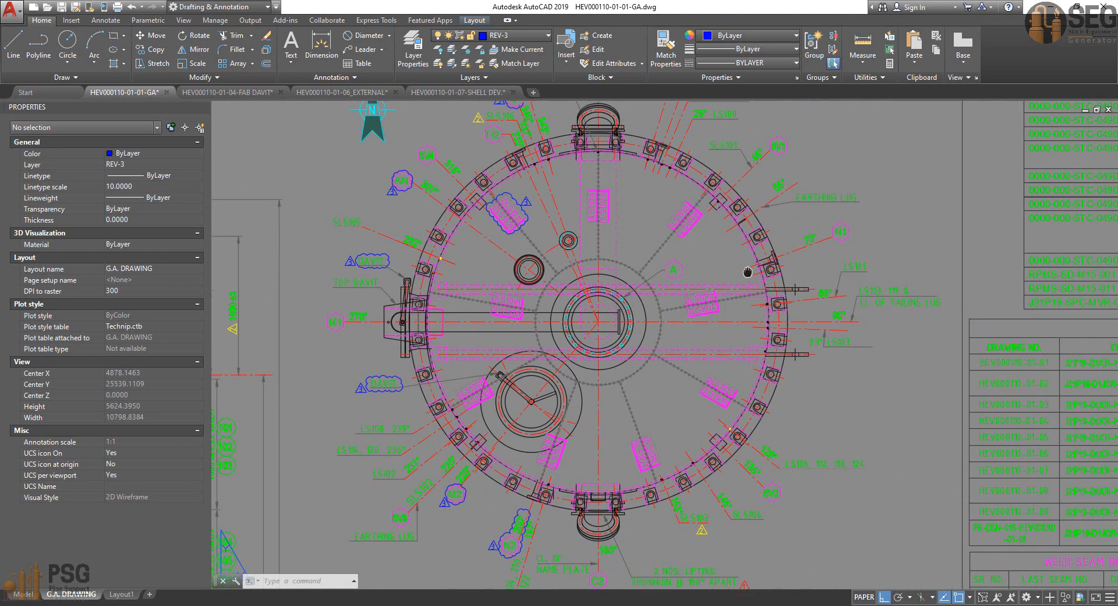
{"action": "middle_click_drag", "start_coordinate": [743, 274], "coordinate": [715, 362]}
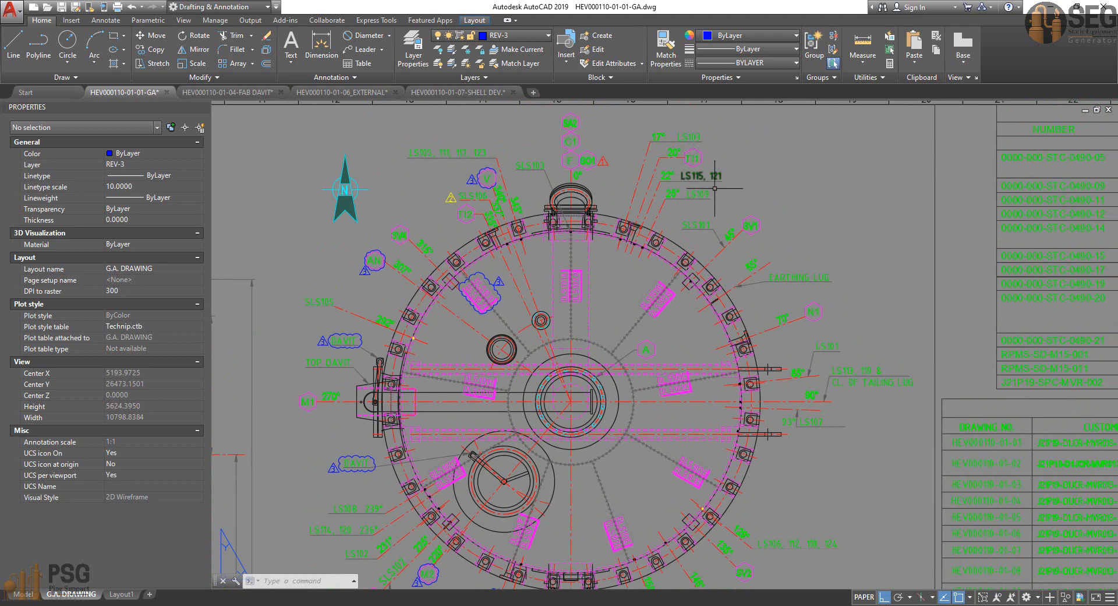
{"action": "scroll", "coordinate": [800, 343], "scroll_direction": "down", "scroll_amount": 5}
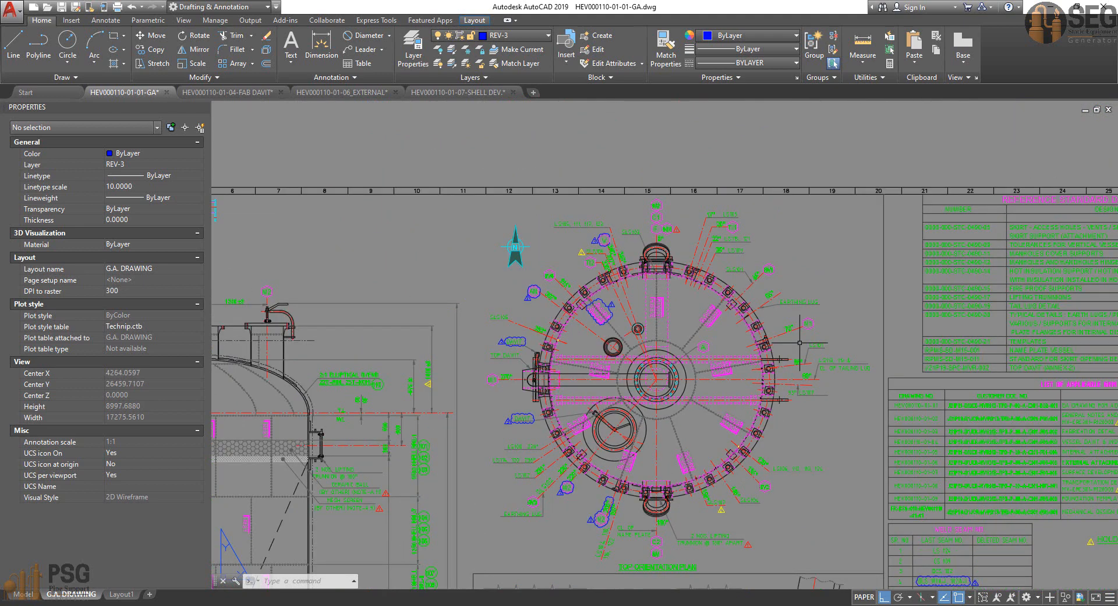
- Examine the bottom outlet elbow, skirt and base of the vessel in the sectional elevation
{"action": "mouse_move", "coordinate": [607, 324]}
{"action": "middle_mouse_down"}
{"action": "mouse_move", "coordinate": [644, 298]}
{"action": "mouse_move", "coordinate": [662, 241]}
{"action": "mouse_move", "coordinate": [672, 126]}
{"action": "middle_mouse_up"}
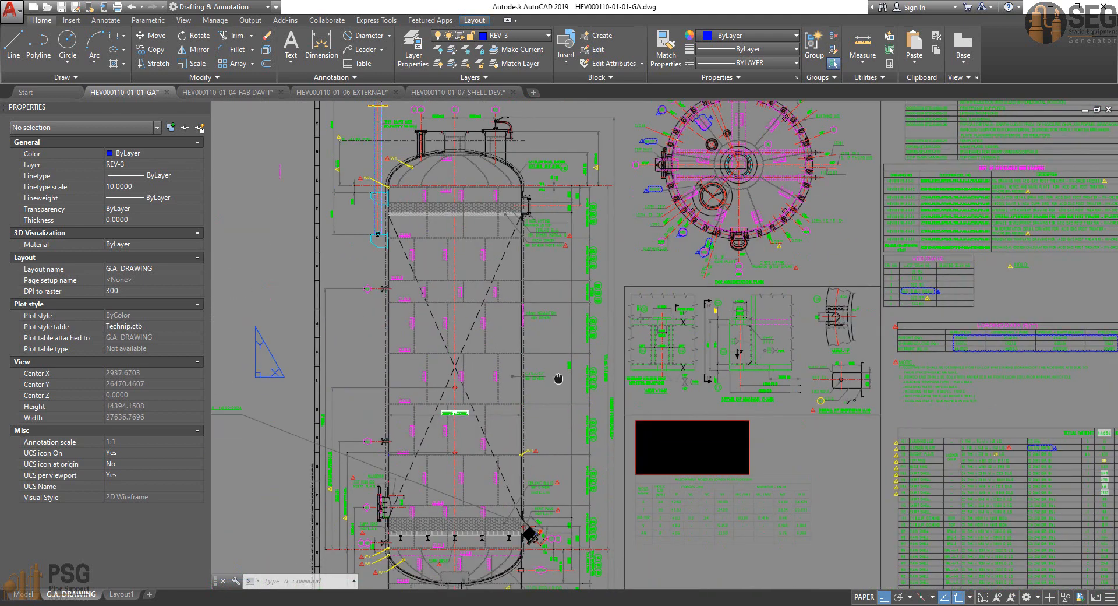
{"action": "middle_click_drag", "start_coordinate": [554, 375], "coordinate": [570, 207]}
{"action": "scroll", "coordinate": [507, 501], "scroll_direction": "up", "scroll_amount": 5}
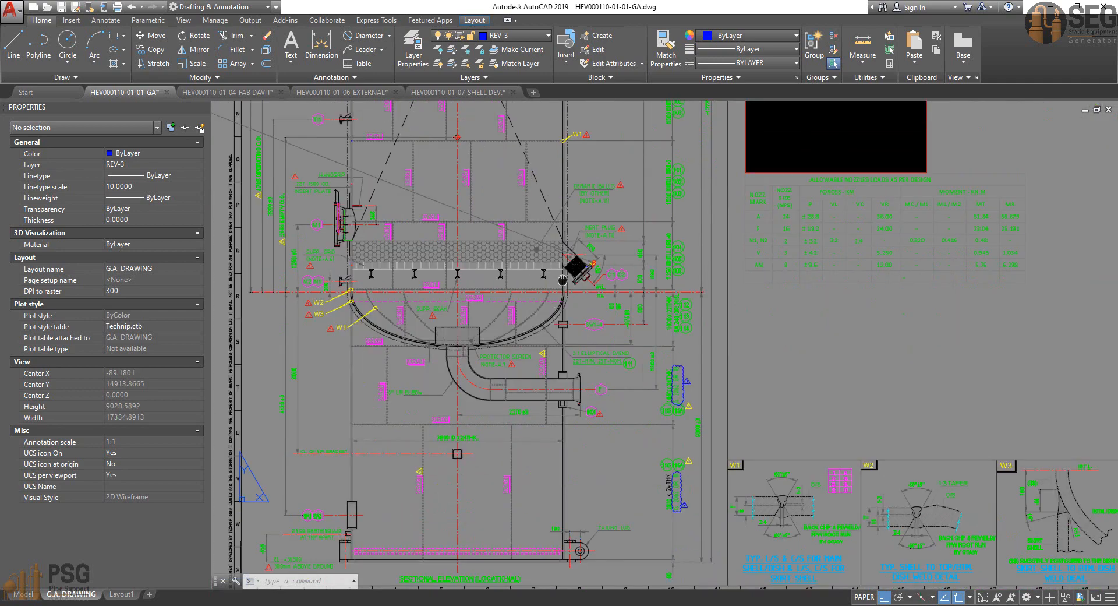
{"action": "mouse_move", "coordinate": [559, 277]}
{"action": "middle_mouse_down"}
{"action": "mouse_move", "coordinate": [599, 207]}
{"action": "mouse_move", "coordinate": [576, 198]}
{"action": "middle_mouse_up"}
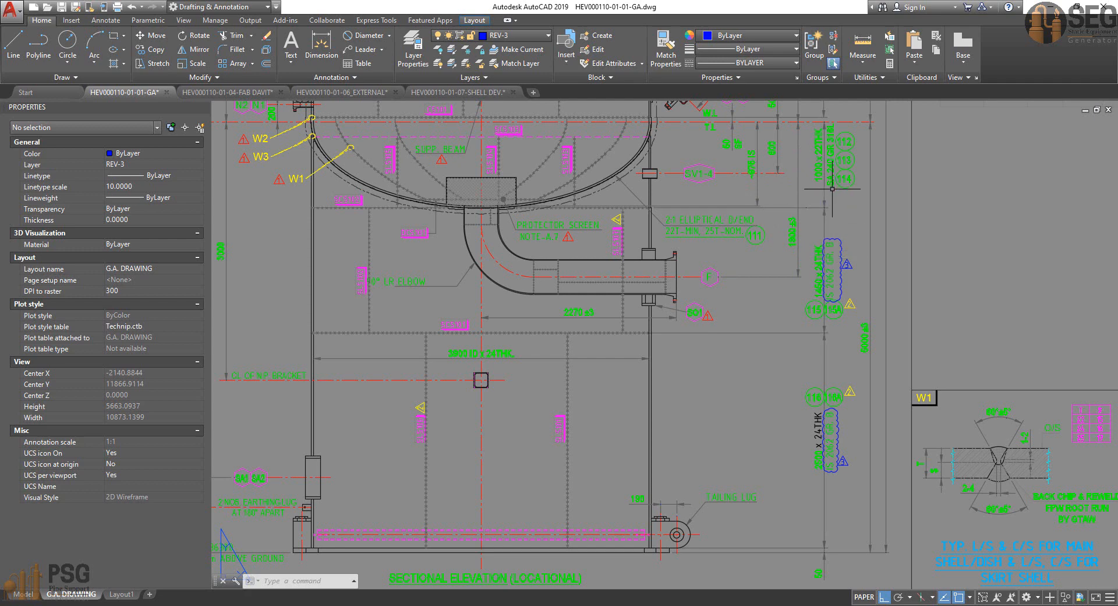
{"action": "middle_click_drag", "start_coordinate": [591, 361], "coordinate": [618, 349]}
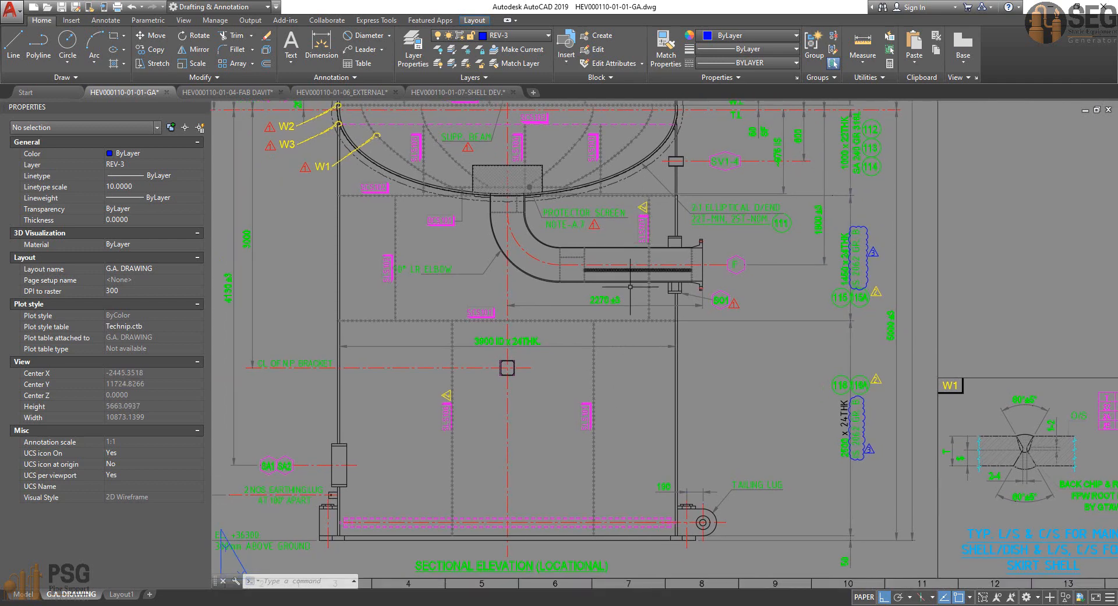
{"action": "middle_click_drag", "start_coordinate": [764, 431], "coordinate": [793, 426]}
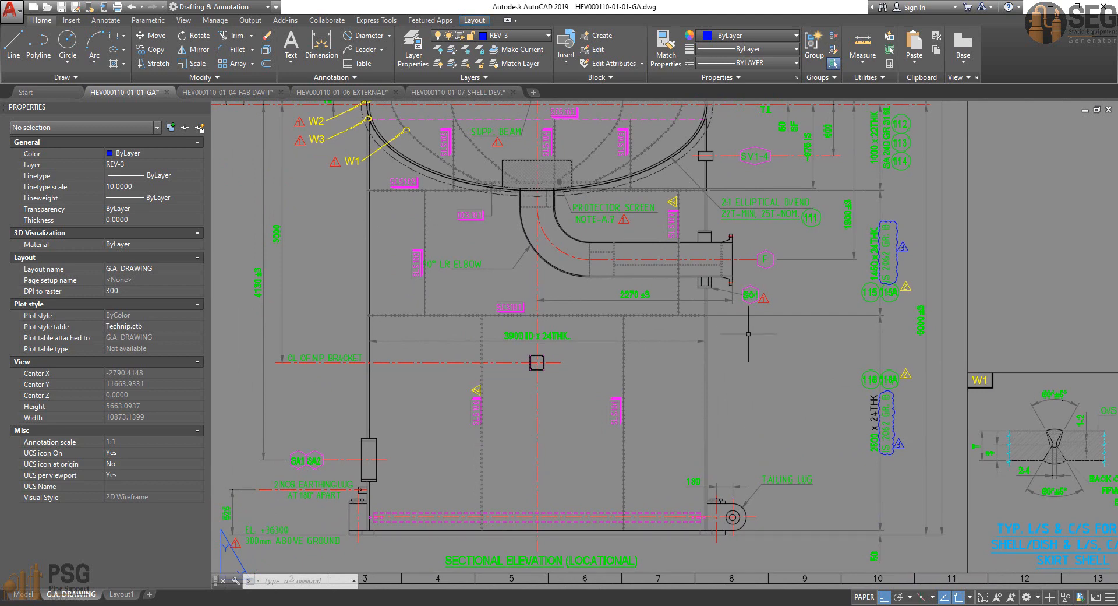
{"action": "middle_click_drag", "start_coordinate": [749, 335], "coordinate": [736, 512]}
{"action": "scroll", "coordinate": [686, 393], "scroll_direction": "down", "scroll_amount": 1}
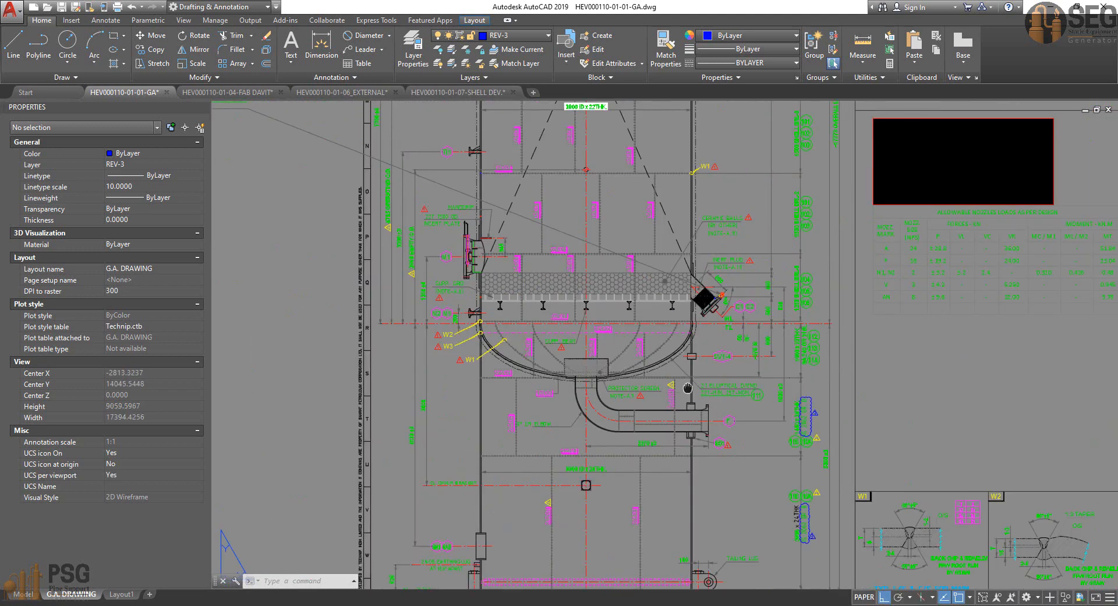
- Examine the full height of the vessel's sectional elevation, including the shell courses, both dished ends and the support beams
{"action": "middle_click_drag", "start_coordinate": [687, 384], "coordinate": [674, 439]}
{"action": "scroll", "coordinate": [682, 432], "scroll_direction": "down", "scroll_amount": 1}
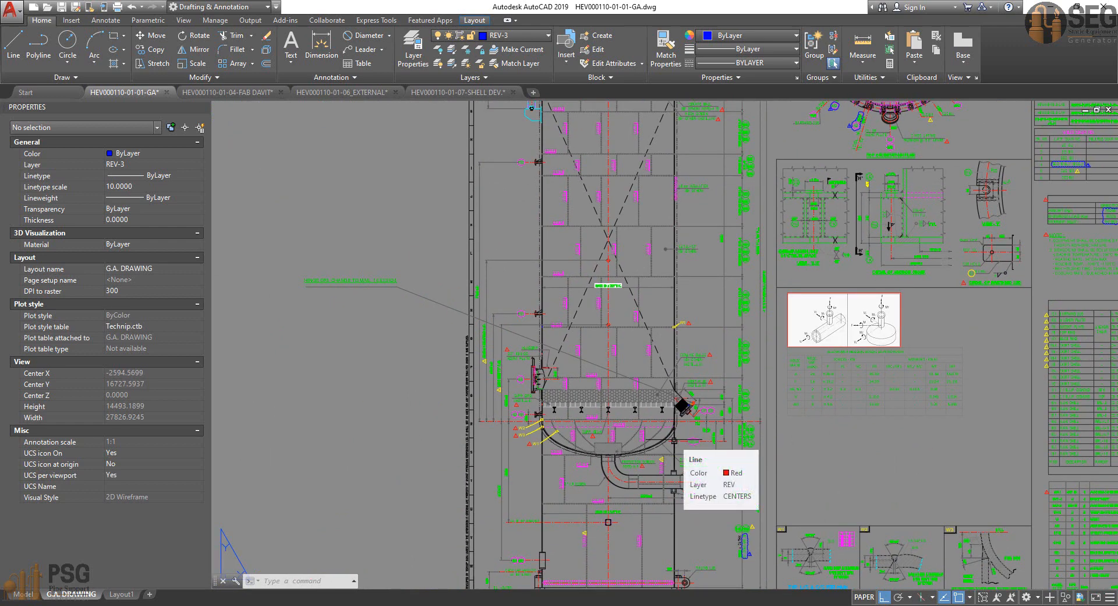
{"action": "middle_click_drag", "start_coordinate": [655, 422], "coordinate": [647, 469]}
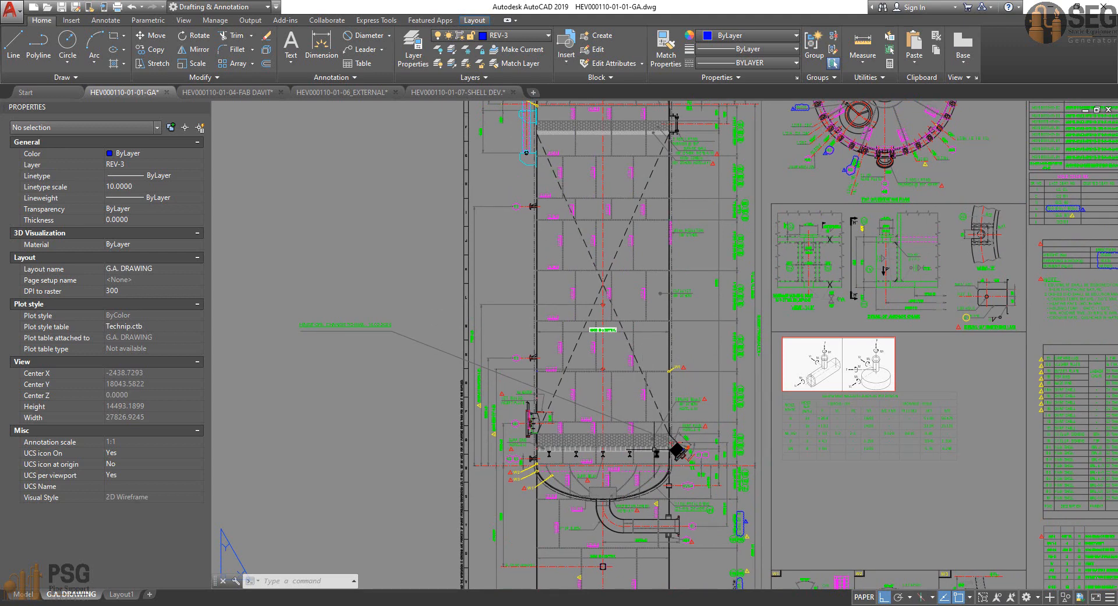
{"action": "middle_click_drag", "start_coordinate": [646, 440], "coordinate": [644, 462]}
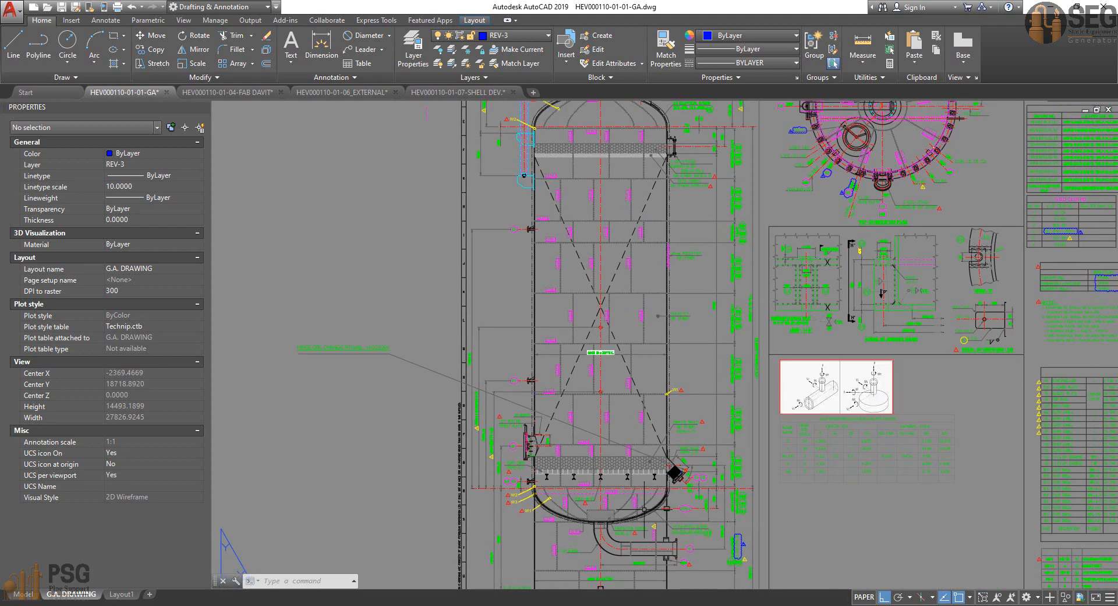
{"action": "middle_click_drag", "start_coordinate": [653, 288], "coordinate": [635, 108]}
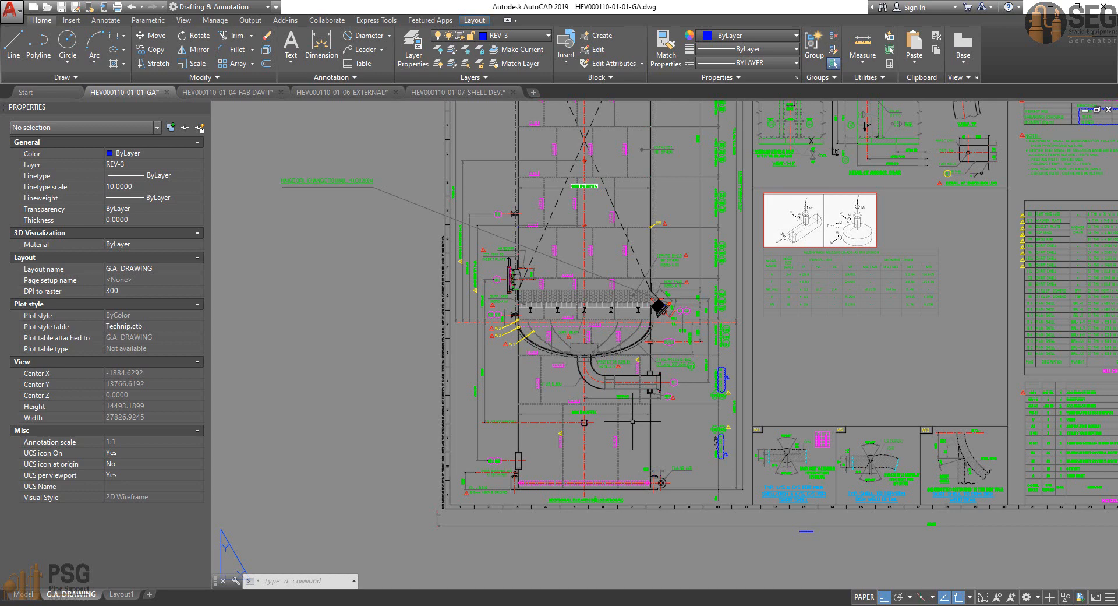
{"action": "middle_click_drag", "start_coordinate": [547, 175], "coordinate": [483, 450]}
{"action": "mouse_move", "coordinate": [523, 366]}
{"action": "middle_mouse_down"}
{"action": "mouse_move", "coordinate": [535, 317]}
{"action": "mouse_move", "coordinate": [545, 349]}
{"action": "mouse_move", "coordinate": [554, 324]}
{"action": "middle_mouse_up"}
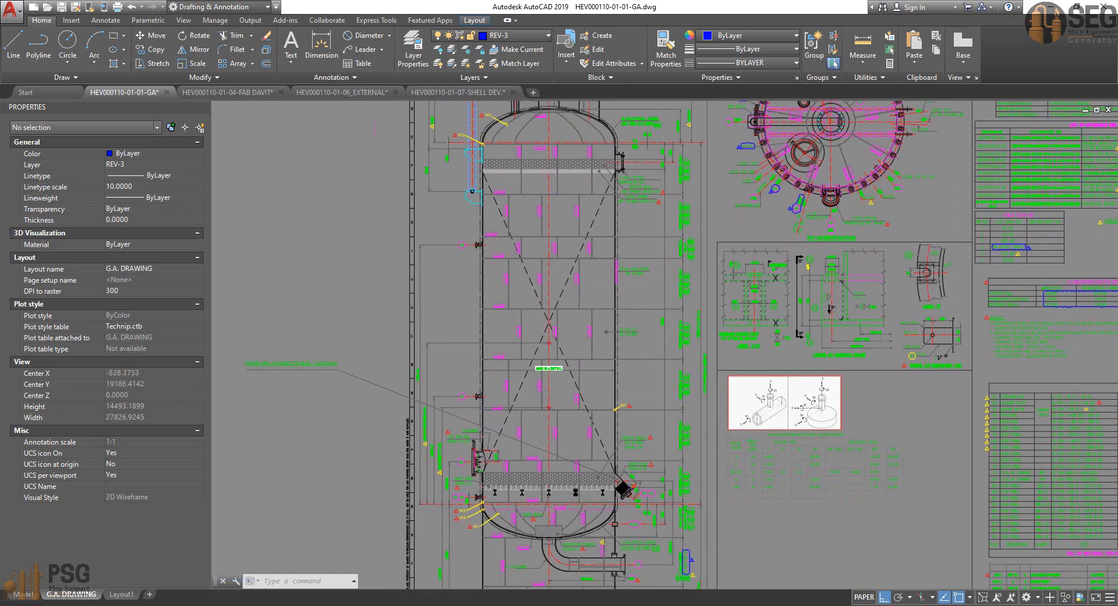
{"action": "scroll", "coordinate": [586, 490], "scroll_direction": "up", "scroll_amount": 6}
{"action": "scroll", "coordinate": [675, 461], "scroll_direction": "down", "scroll_amount": 4}
{"action": "left_click", "coordinate": [671, 460]}
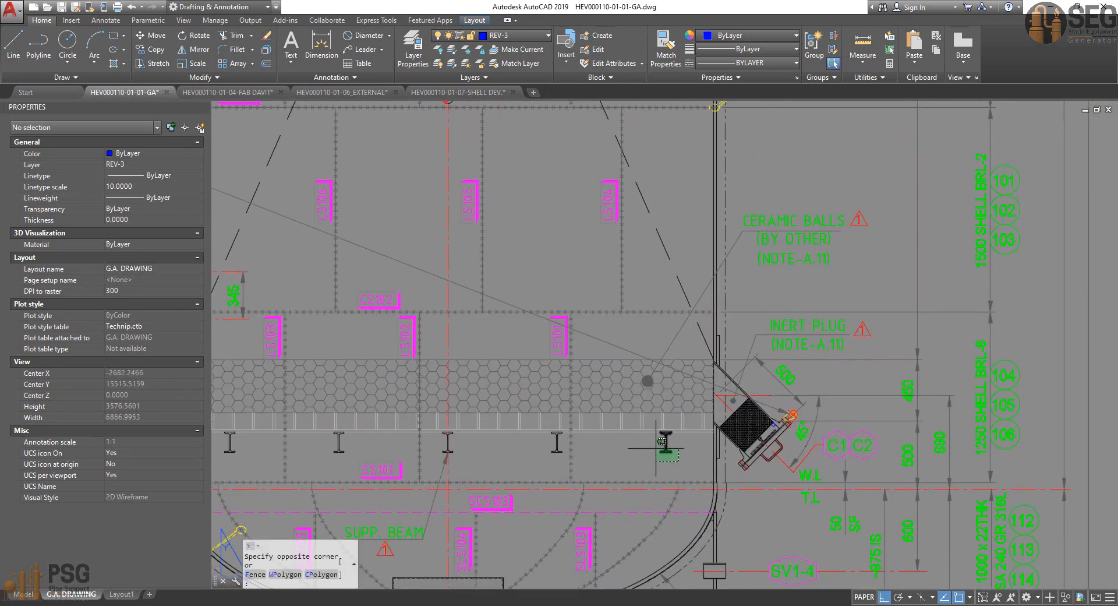
{"action": "middle_click_drag", "start_coordinate": [671, 462], "coordinate": [685, 484]}
{"action": "key", "text": "Escape"}
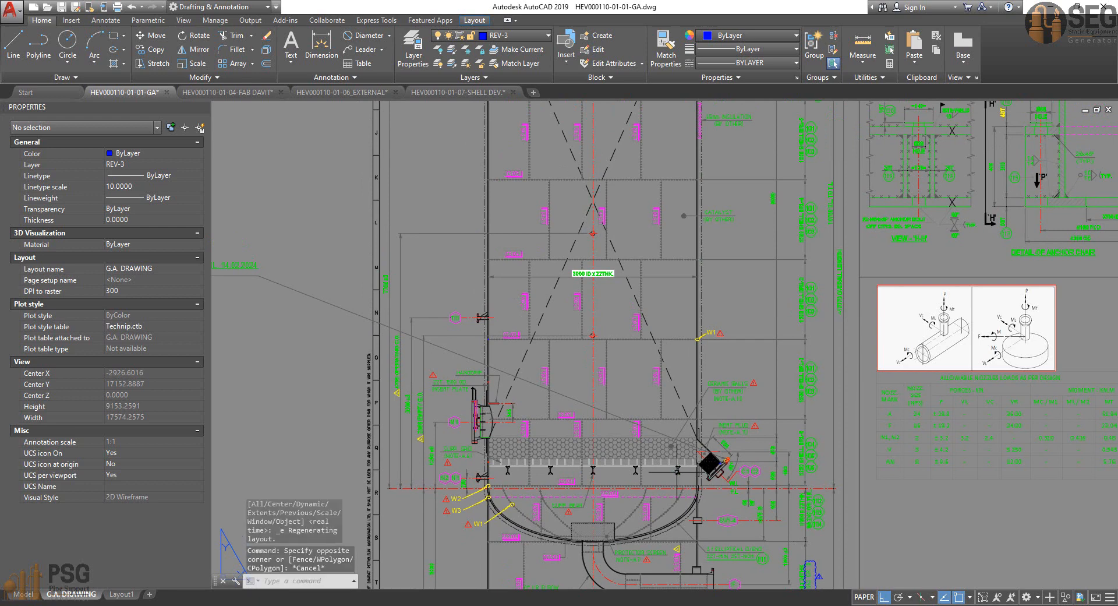
{"action": "scroll", "coordinate": [639, 417], "scroll_direction": "down", "scroll_amount": 1}
{"action": "middle_click_drag", "start_coordinate": [632, 398], "coordinate": [627, 509]}
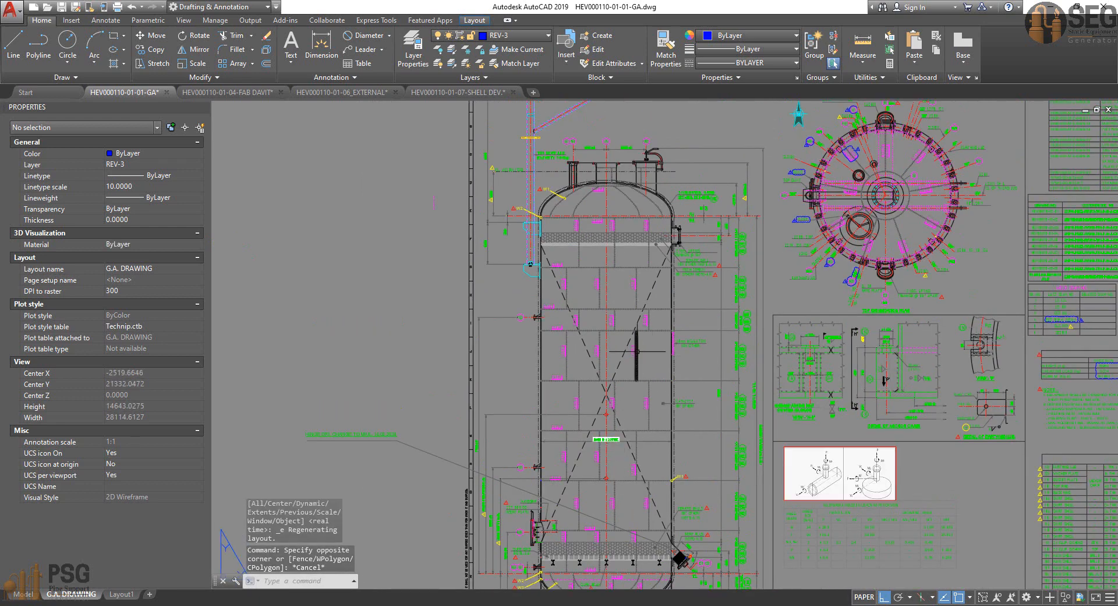
{"action": "middle_click_drag", "start_coordinate": [669, 383], "coordinate": [650, 339]}
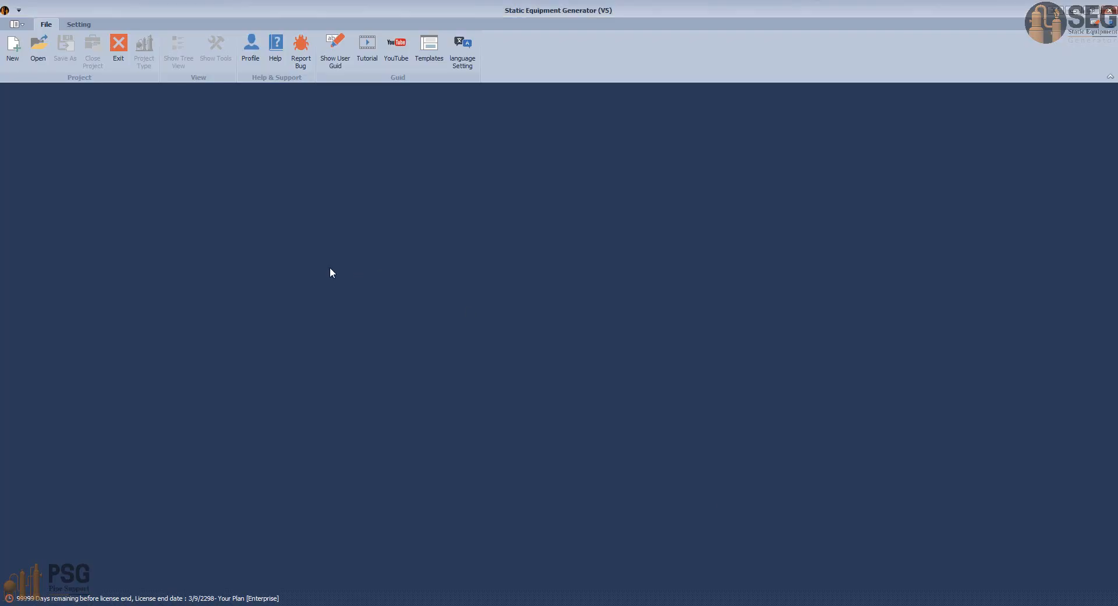
- In Static Equipment Generator, create a vertical pressure vessel project named HEV000110 with the Desktop as its workspace folder
{"action": "left_click", "coordinate": [8, 54]}
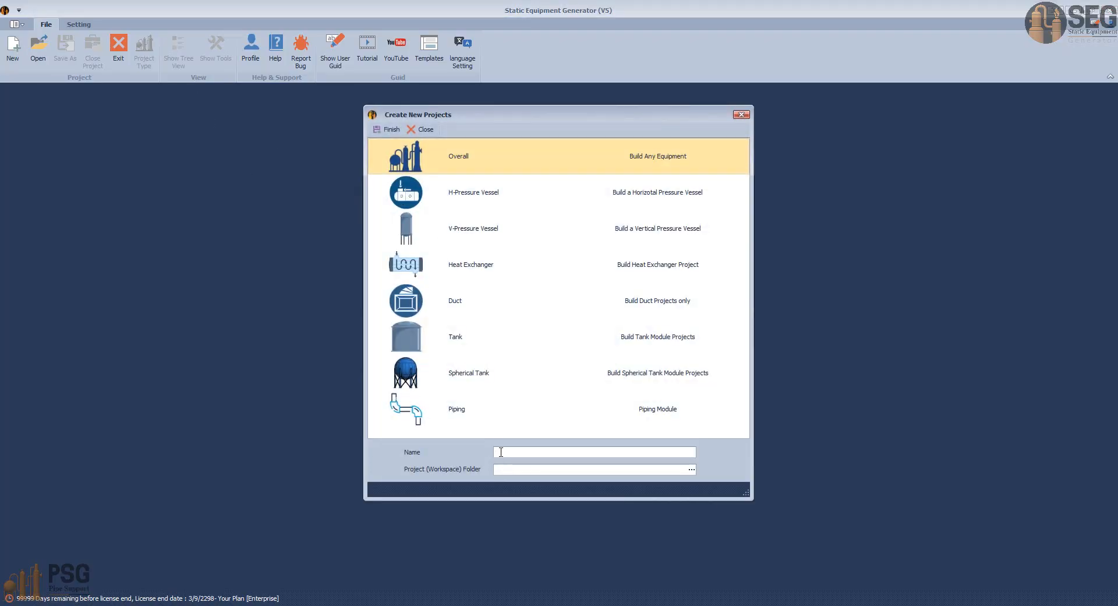
{"action": "left_click", "coordinate": [692, 470]}
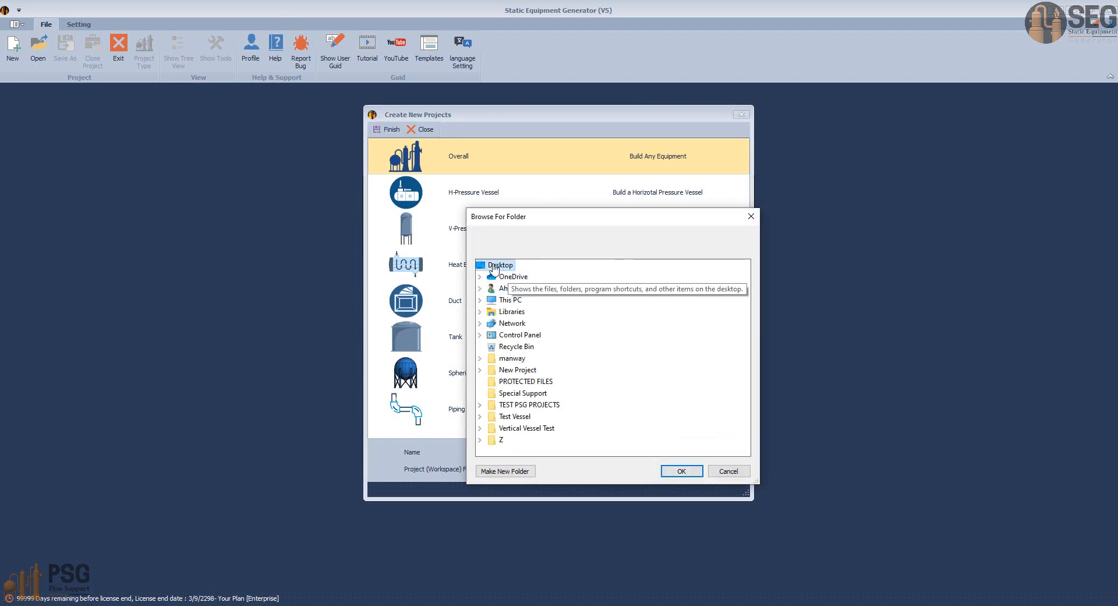
{"action": "left_click", "coordinate": [682, 471]}
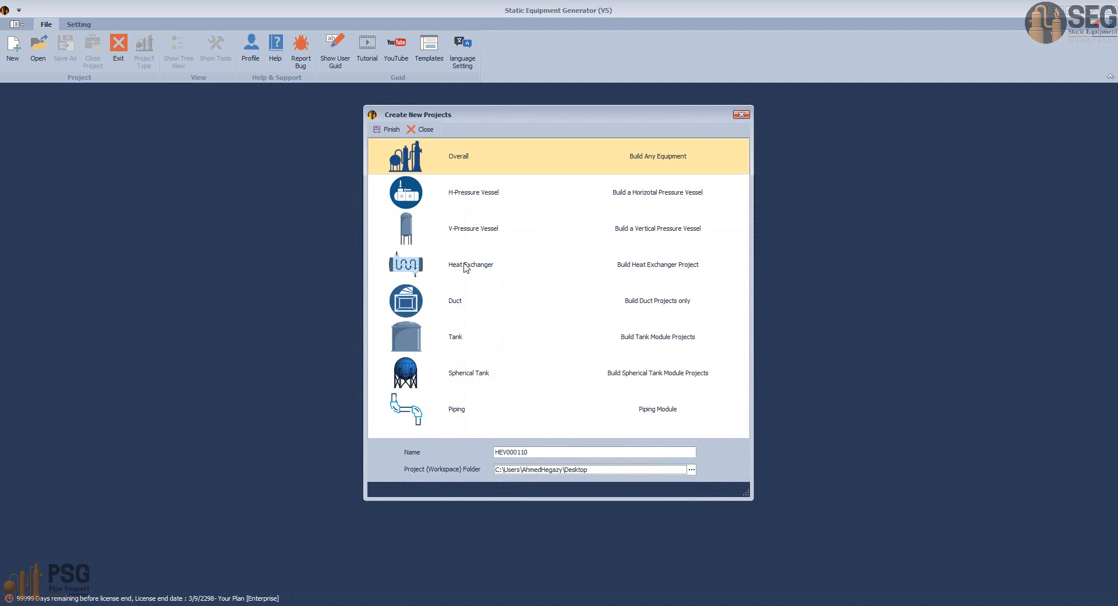
{"action": "left_click", "coordinate": [423, 223]}
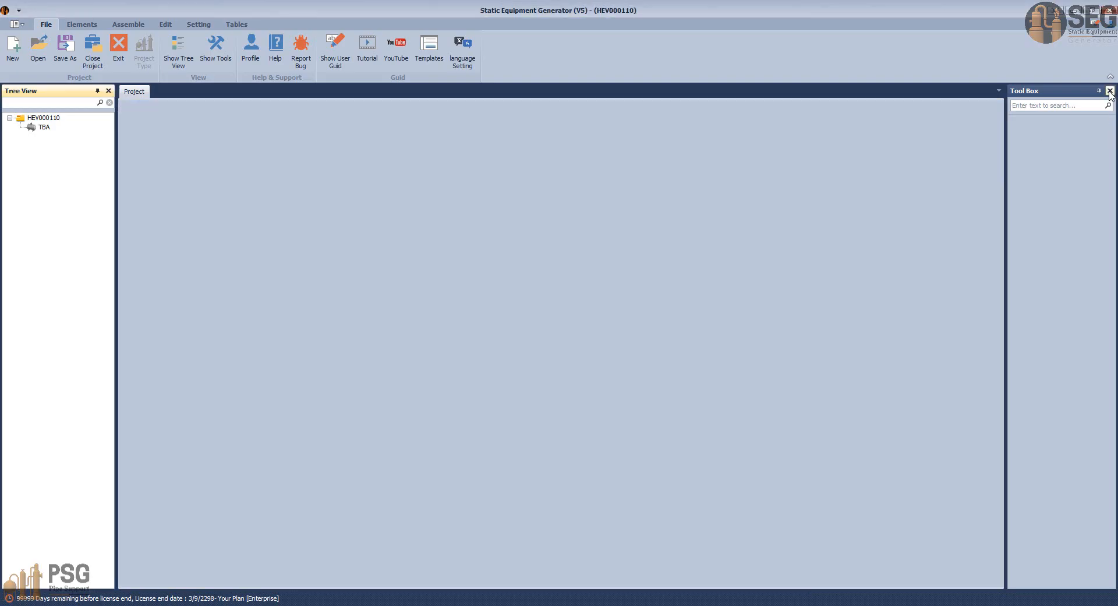
- Close the Tool Box and enter a delivered plate length of 5000 and width of 1500 in the equipment settings
{"action": "left_click", "coordinate": [1110, 91]}
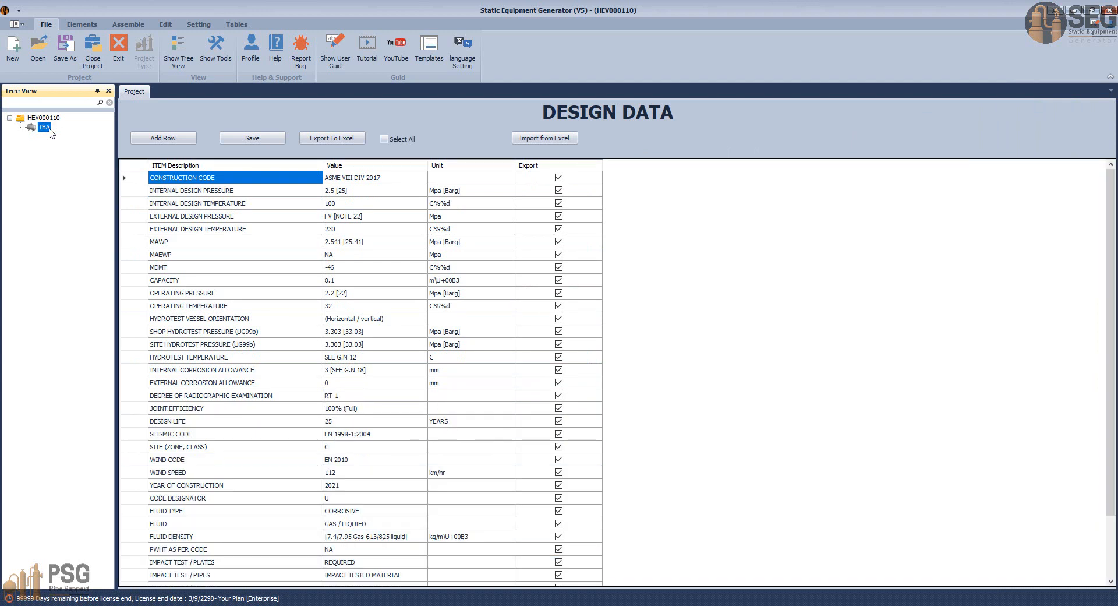
{"action": "scroll", "coordinate": [89, 21], "scroll_direction": "down", "scroll_amount": 4}
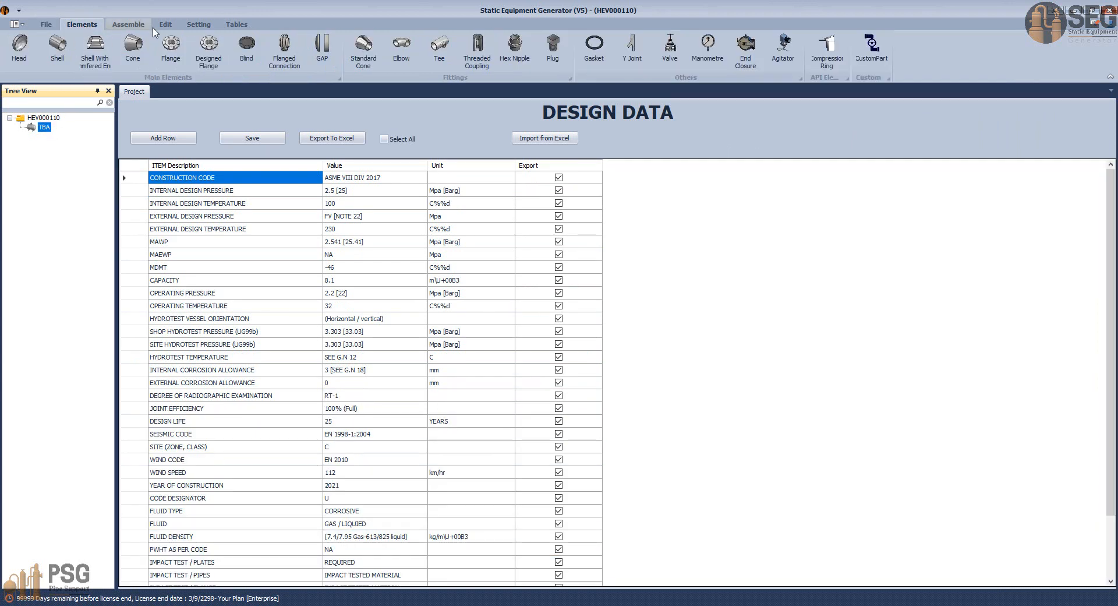
{"action": "left_click", "coordinate": [20, 59]}
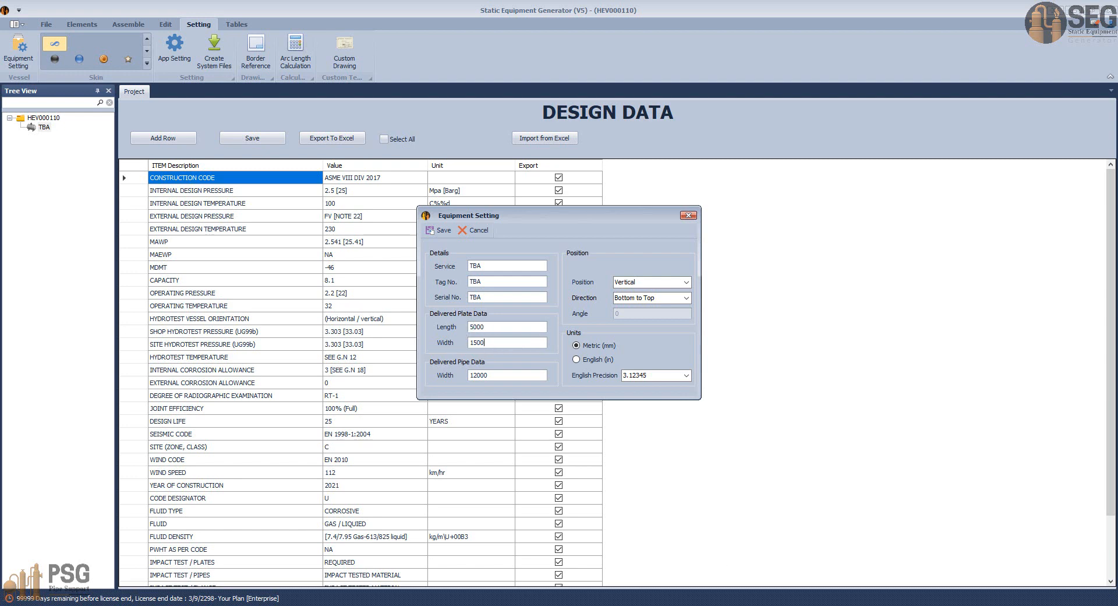
- Check the main shell plate sizes in the AutoCAD drawing's bill of material against the delivered plate data, returning to the equipment settings
{"action": "left_click", "coordinate": [780, 605]}
{"action": "left_click", "coordinate": [589, 556]}
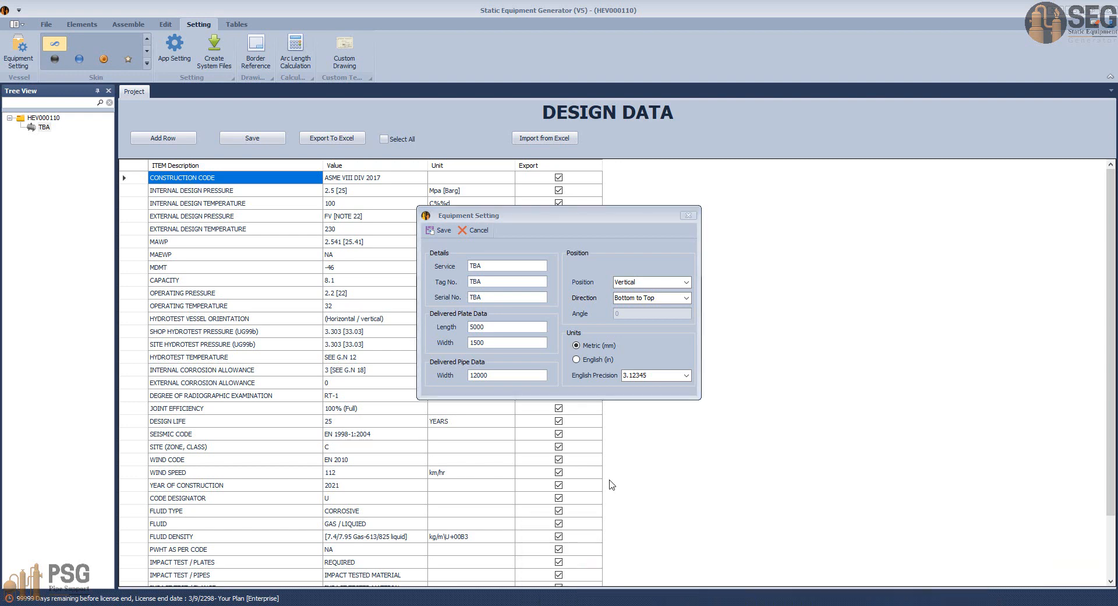
{"action": "scroll", "coordinate": [685, 411], "scroll_direction": "down", "scroll_amount": 3}
{"action": "scroll", "coordinate": [817, 475], "scroll_direction": "up", "scroll_amount": 7}
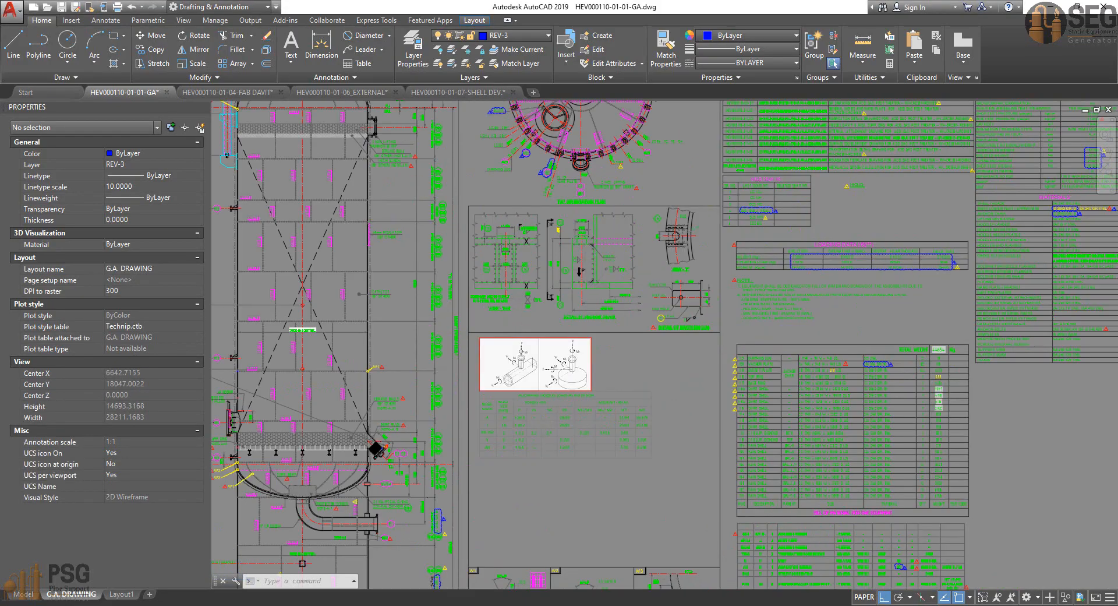
{"action": "scroll", "coordinate": [817, 475], "scroll_direction": "up", "scroll_amount": 2}
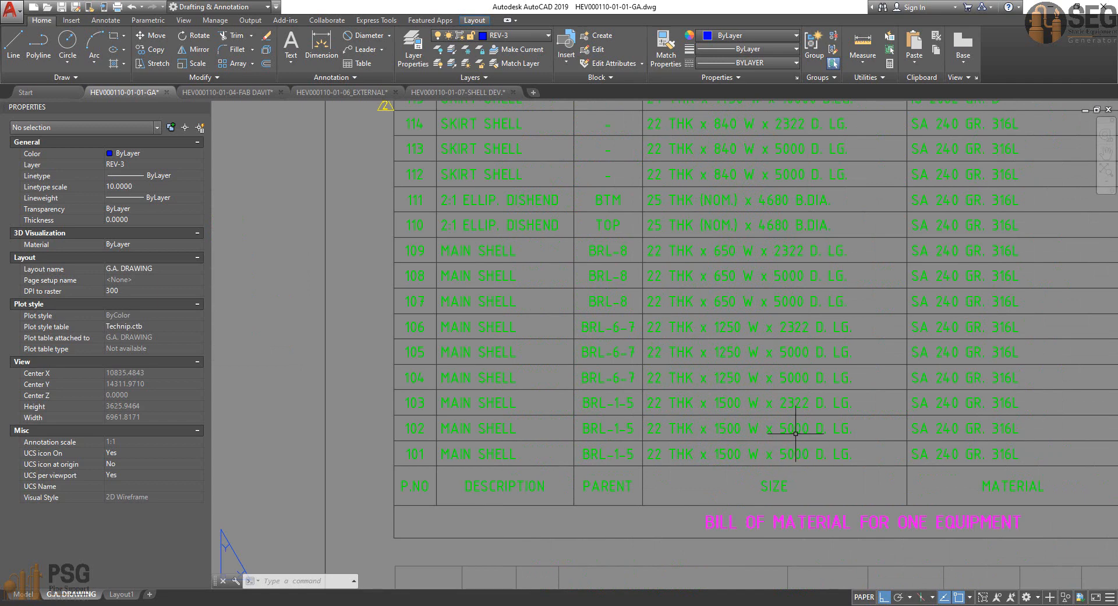
{"action": "scroll", "coordinate": [797, 432], "scroll_direction": "up", "scroll_amount": 2}
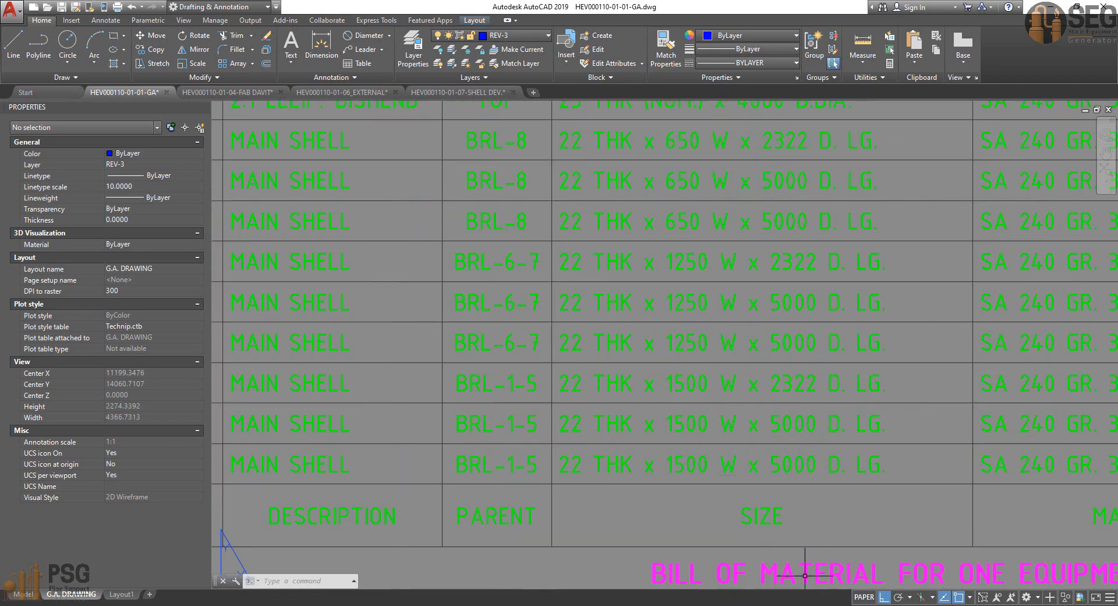
{"action": "left_click", "coordinate": [808, 605]}
{"action": "left_click", "coordinate": [865, 556]}
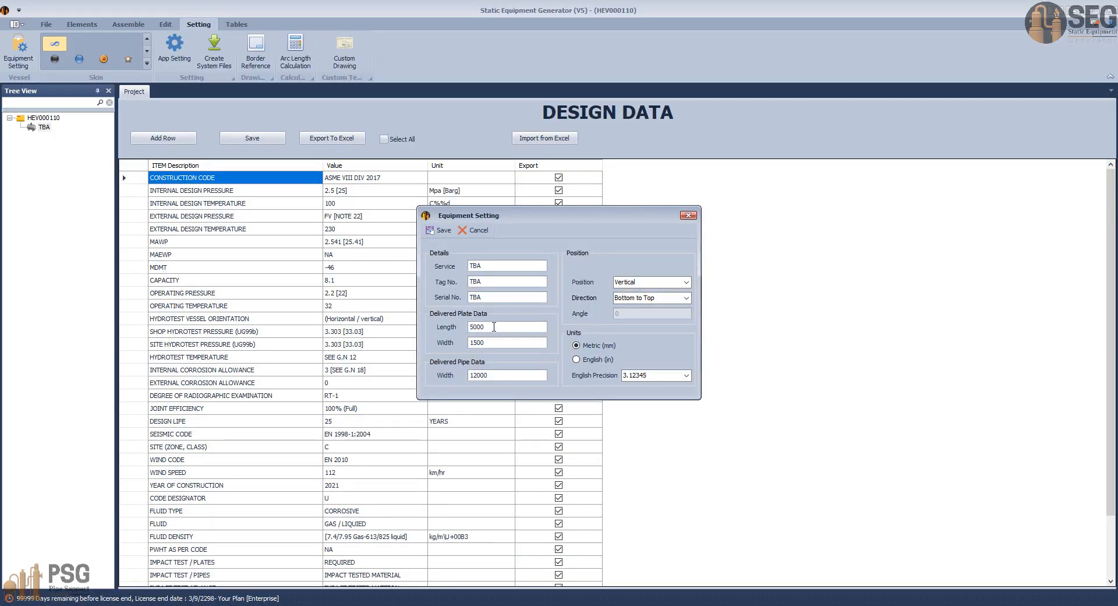
- Save the equipment settings and bring up the vessel element commands
{"action": "left_click", "coordinate": [443, 230]}
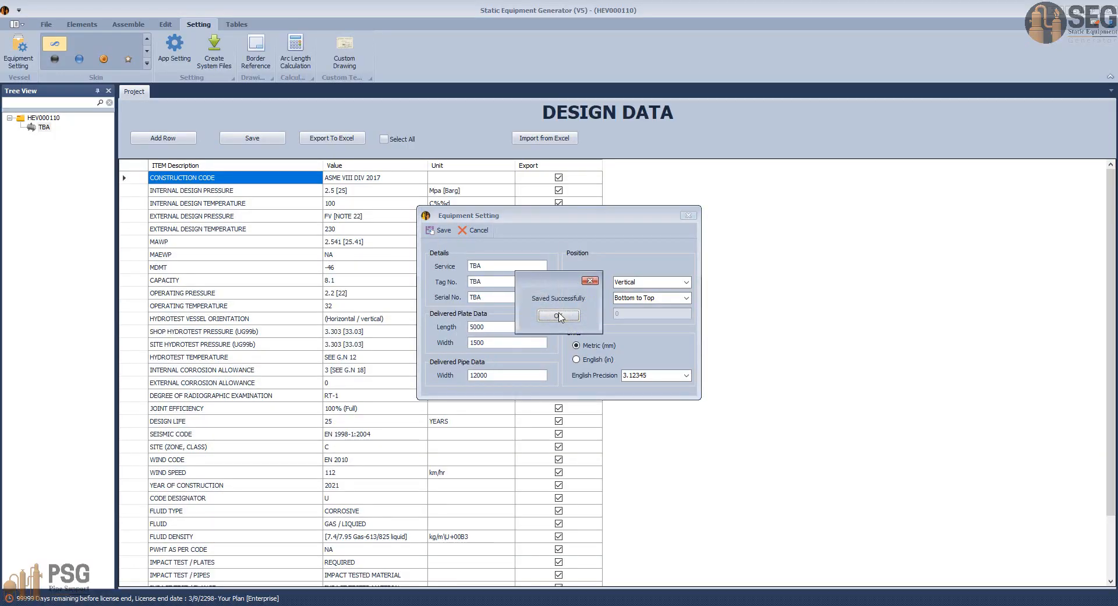
{"action": "left_click", "coordinate": [561, 318]}
{"action": "left_click", "coordinate": [81, 24]}
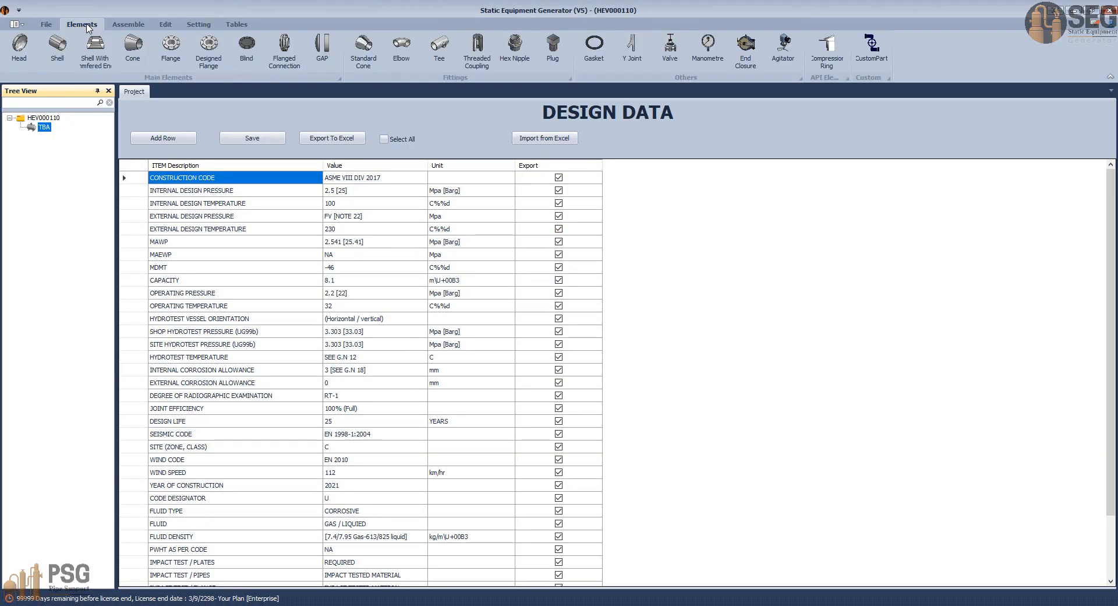
- Switch to the AutoCAD general arrangement drawing and examine the bottom elliptical head's callout for its type and minimum and nominal thickness
{"action": "left_click", "coordinate": [807, 604]}
{"action": "left_click", "coordinate": [594, 559]}
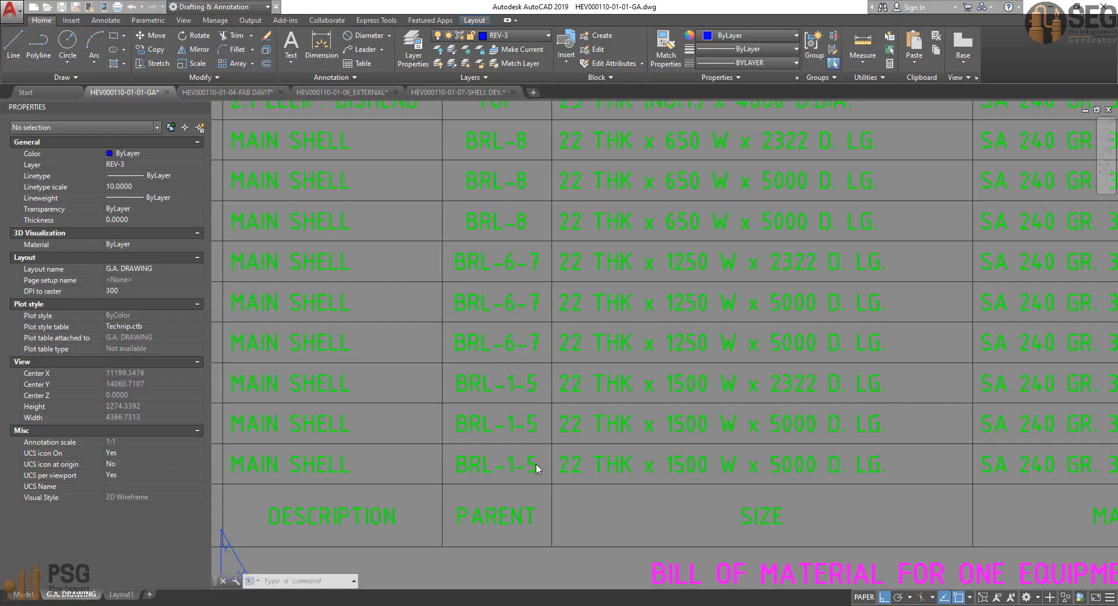
{"action": "scroll", "coordinate": [411, 400], "scroll_direction": "down", "scroll_amount": 2}
{"action": "middle_click_drag", "start_coordinate": [530, 377], "coordinate": [592, 377]}
{"action": "middle_click_drag", "start_coordinate": [329, 411], "coordinate": [564, 384]}
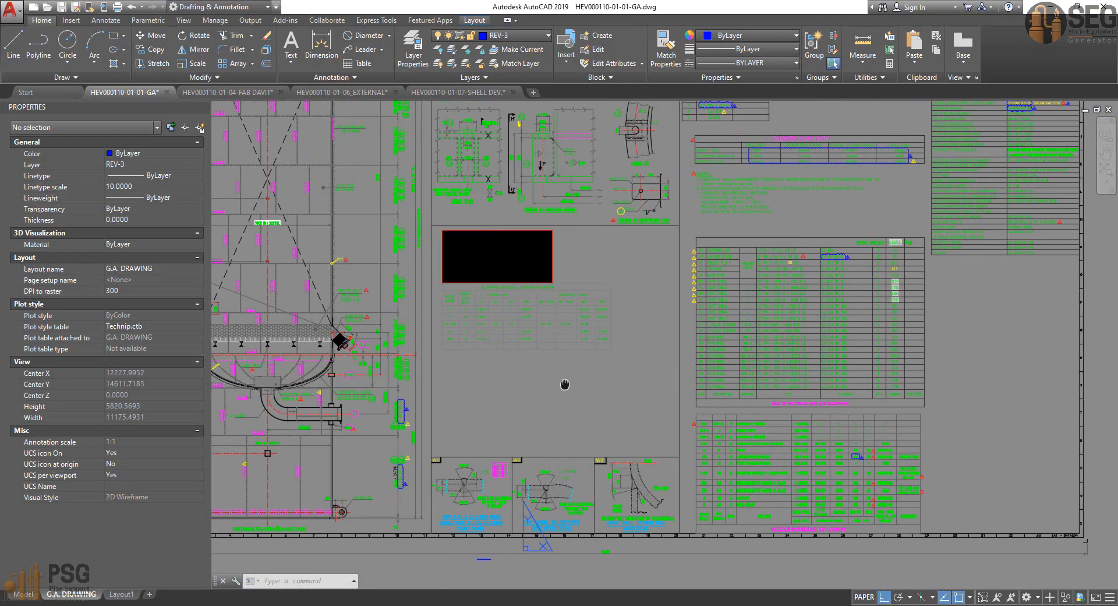
{"action": "middle_click_drag", "start_coordinate": [481, 384], "coordinate": [577, 378]}
{"action": "middle_click_drag", "start_coordinate": [348, 382], "coordinate": [355, 382]}
{"action": "scroll", "coordinate": [355, 382], "scroll_direction": "up", "scroll_amount": 4}
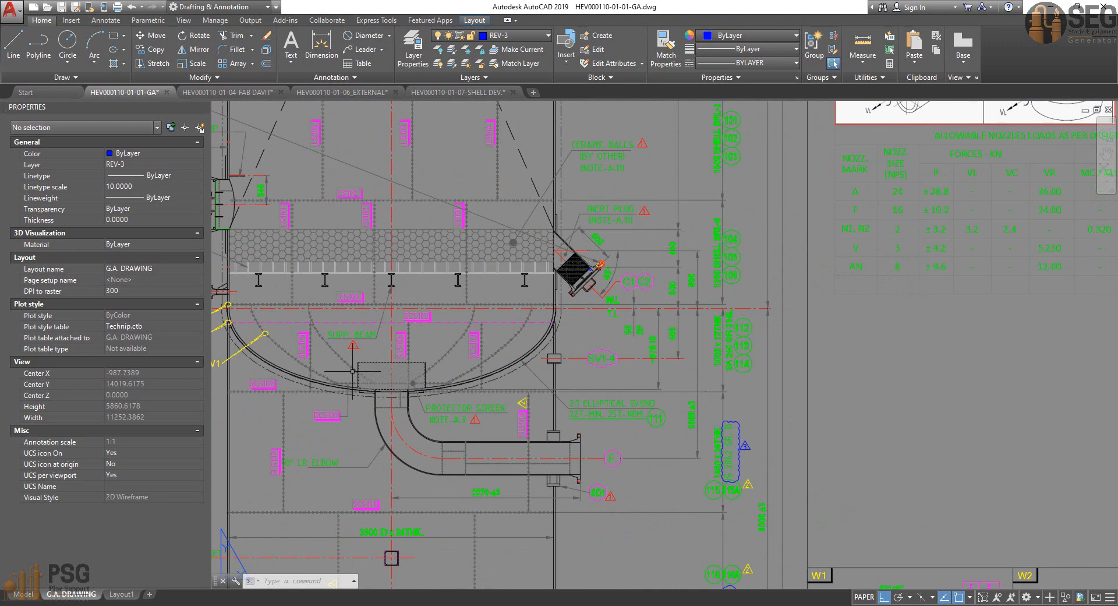
{"action": "middle_click_drag", "start_coordinate": [512, 242], "coordinate": [562, 275]}
{"action": "scroll", "coordinate": [506, 403], "scroll_direction": "up", "scroll_amount": 2}
{"action": "mouse_move", "coordinate": [506, 403]}
{"action": "middle_mouse_down"}
{"action": "mouse_move", "coordinate": [534, 404]}
{"action": "mouse_move", "coordinate": [490, 385]}
{"action": "middle_mouse_up"}
{"action": "scroll", "coordinate": [624, 427], "scroll_direction": "up", "scroll_amount": 4}
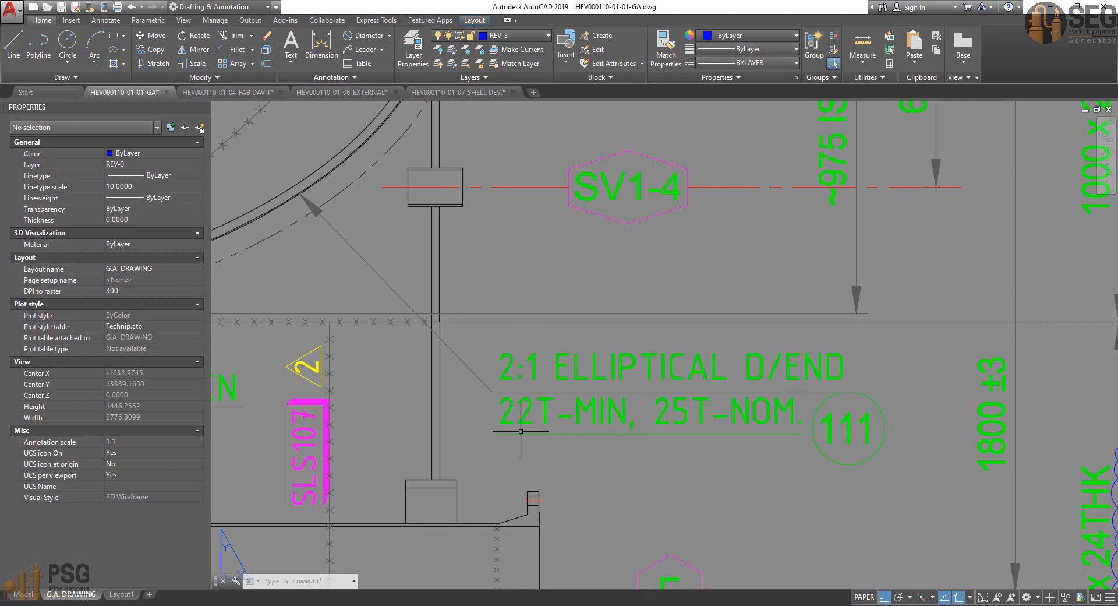
{"action": "middle_click_drag", "start_coordinate": [582, 434], "coordinate": [571, 433]}
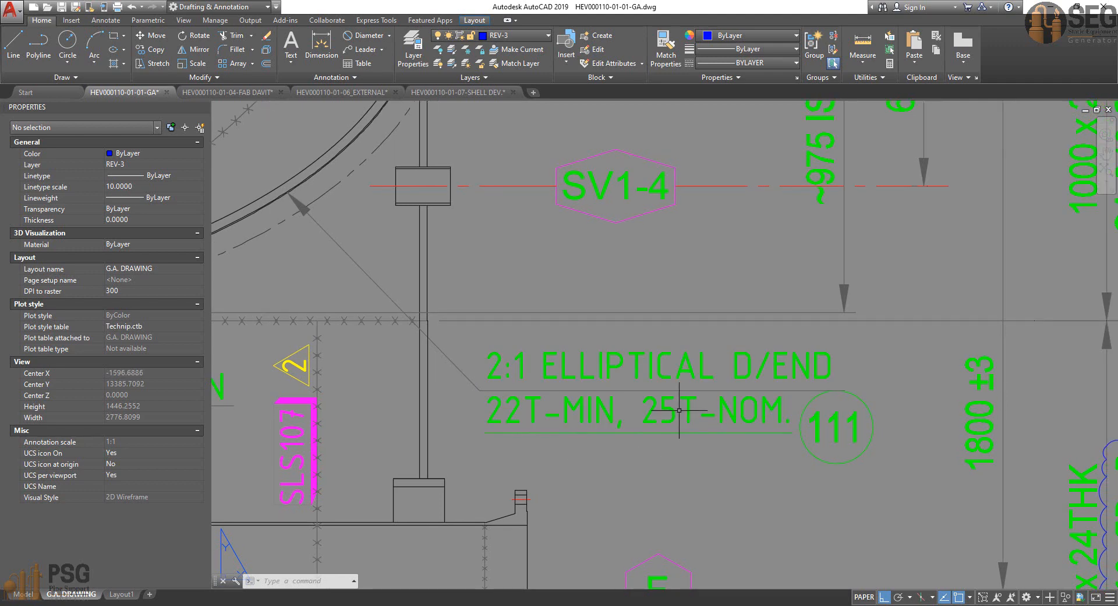
{"action": "scroll", "coordinate": [664, 409], "scroll_direction": "down", "scroll_amount": 2}
{"action": "middle_click_drag", "start_coordinate": [658, 410], "coordinate": [680, 510]}
{"action": "mouse_move", "coordinate": [287, 363]}
{"action": "middle_mouse_down"}
{"action": "mouse_move", "coordinate": [674, 371]}
{"action": "mouse_move", "coordinate": [437, 369]}
{"action": "middle_mouse_up"}
{"action": "scroll", "coordinate": [887, 323], "scroll_direction": "down", "scroll_amount": 5}
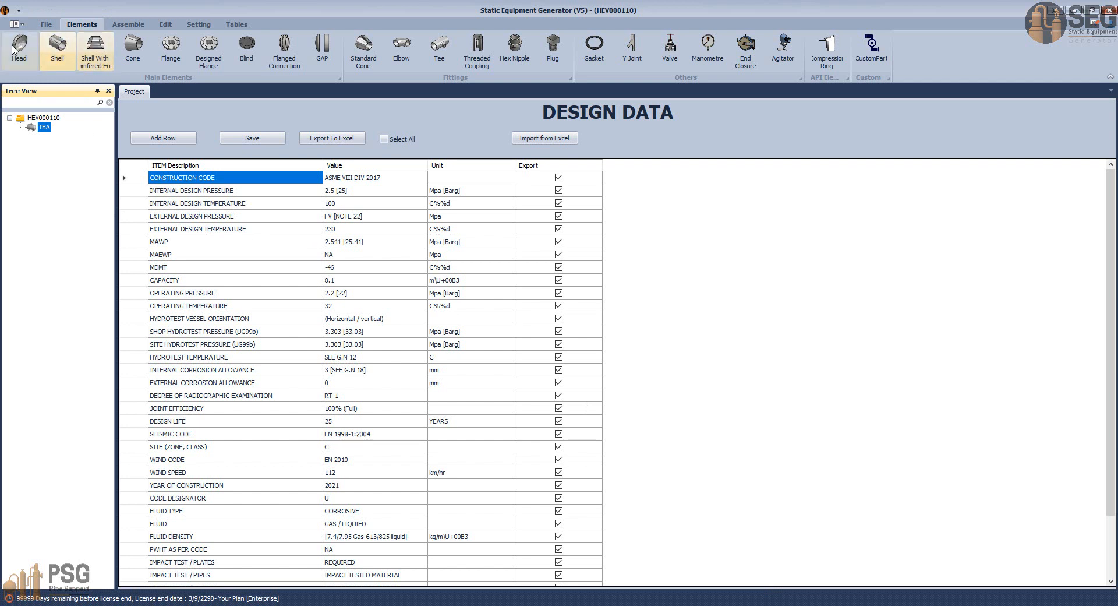
- In Static Equipment Generator, add a head named Bottom Head of type Ellipsoidal head (With CR and KR) with a 3900 mm inner diameter
{"action": "left_click", "coordinate": [20, 46]}
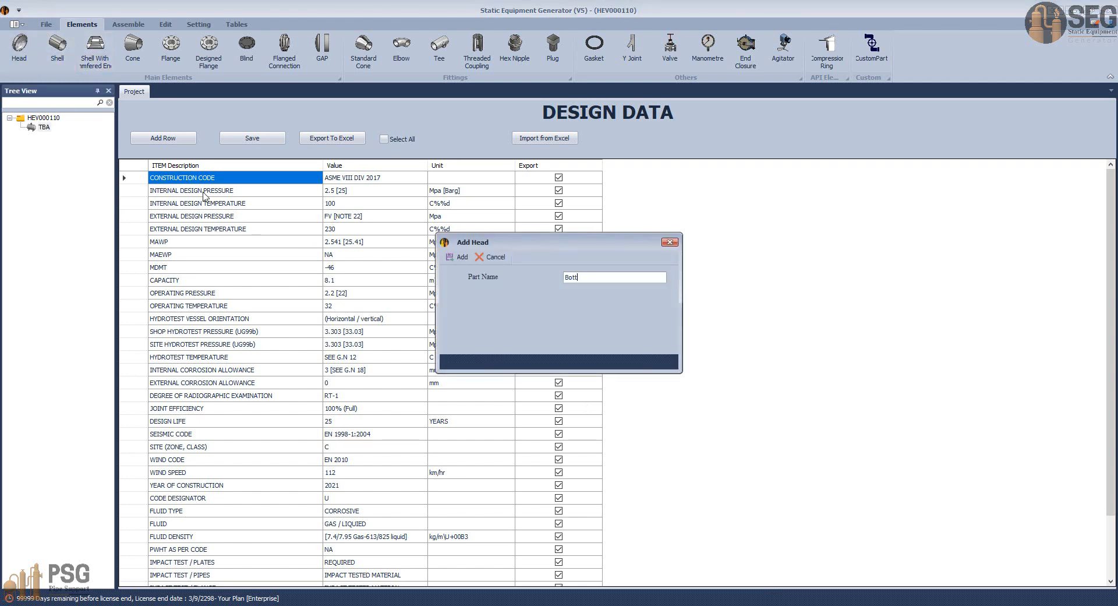
{"action": "type", "text": "Bottom Head"}
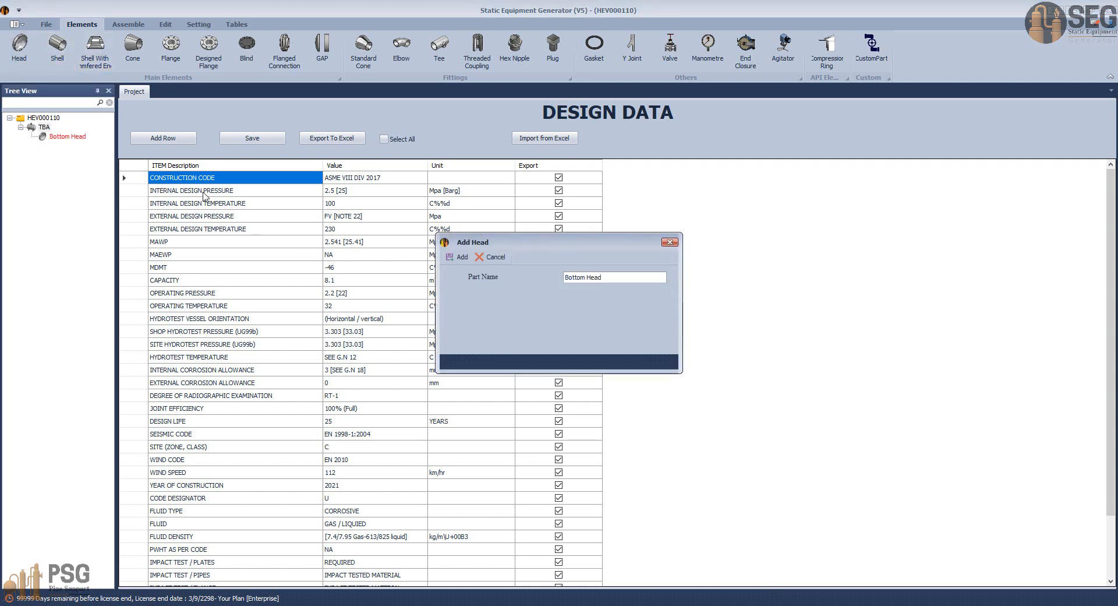
{"action": "key", "text": "Return"}
{"action": "left_click", "coordinate": [81, 137]}
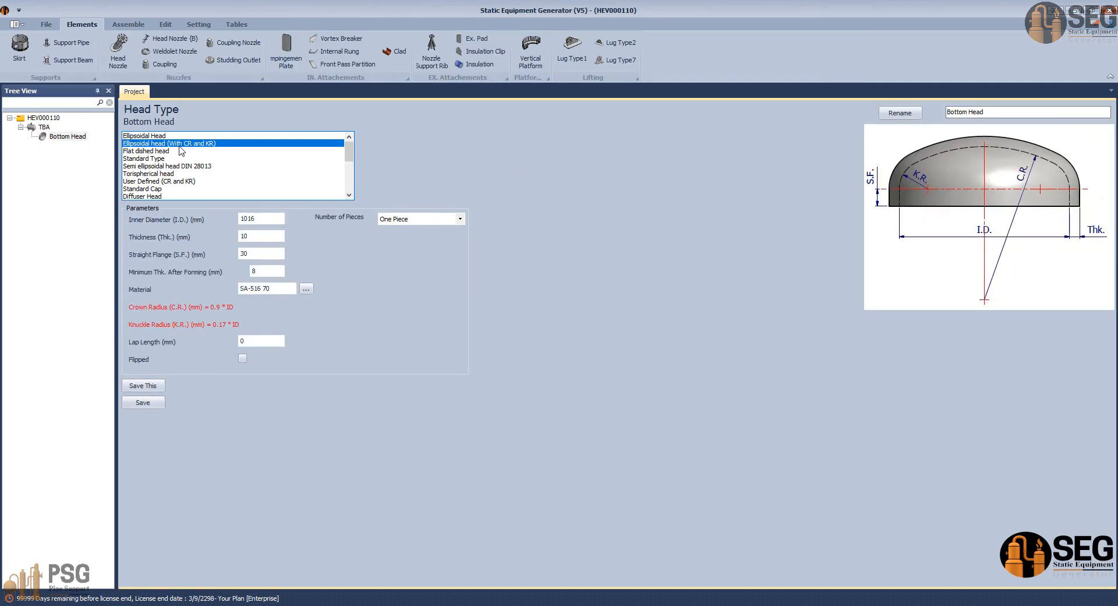
{"action": "double_click", "coordinate": [245, 219]}
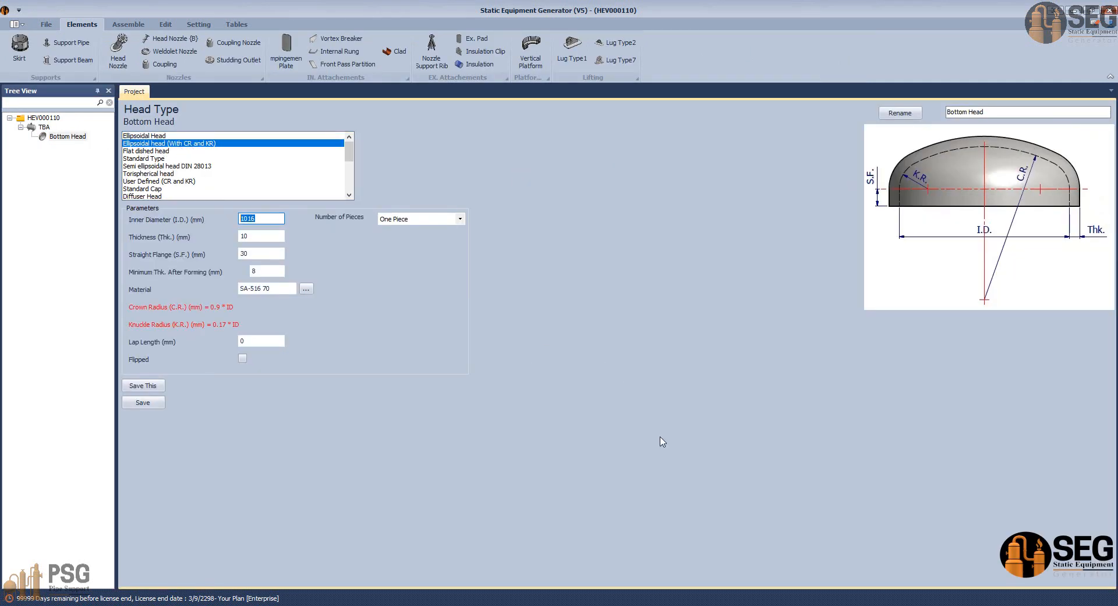
{"action": "type", "text": "3900"}
- Check the vessel's inner diameter note and the bottom head area in the AutoCAD general arrangement drawing, returning to the head parameters
{"action": "left_click", "coordinate": [774, 604]}
{"action": "left_click", "coordinate": [614, 561]}
{"action": "scroll", "coordinate": [579, 403], "scroll_direction": "down", "scroll_amount": 2}
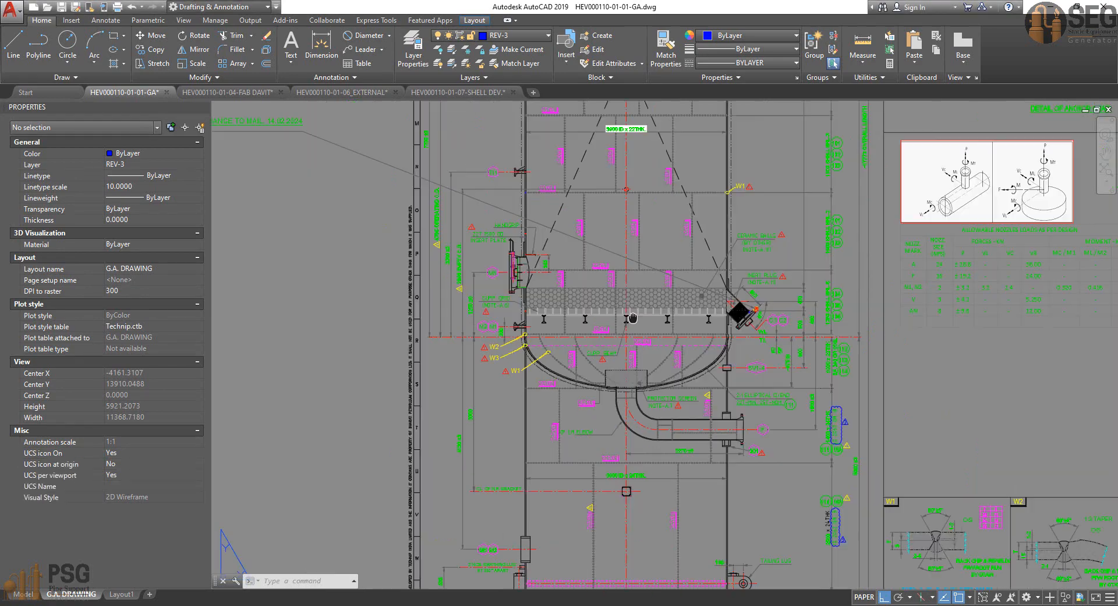
{"action": "middle_click_drag", "start_coordinate": [633, 319], "coordinate": [515, 582]}
{"action": "middle_click_drag", "start_coordinate": [567, 233], "coordinate": [552, 455]}
{"action": "scroll", "coordinate": [515, 527], "scroll_direction": "up", "scroll_amount": 8}
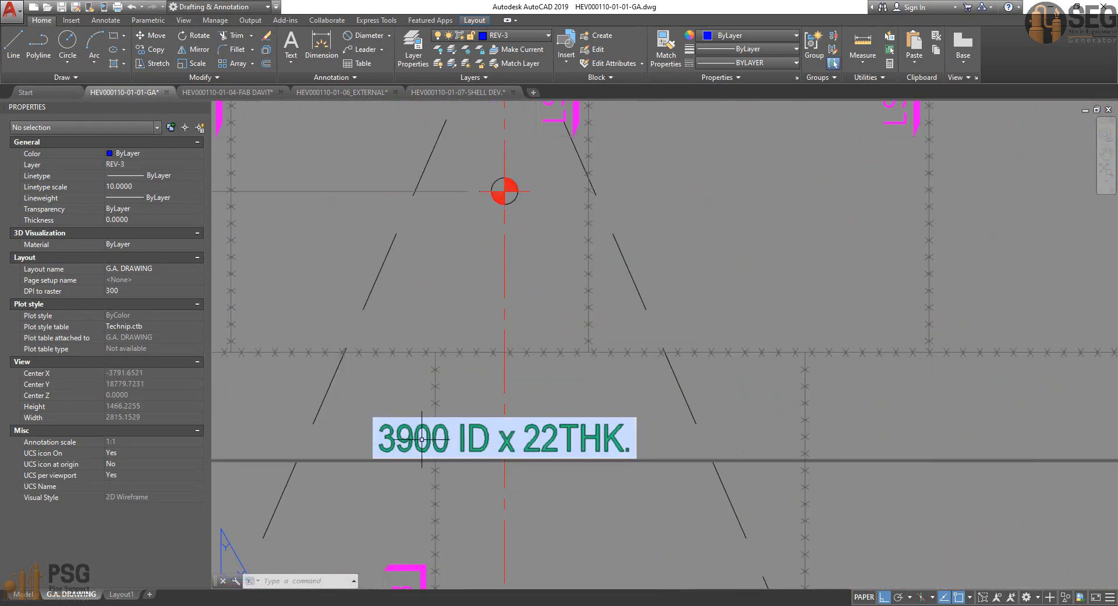
{"action": "scroll", "coordinate": [424, 437], "scroll_direction": "down", "scroll_amount": 7}
{"action": "middle_click_drag", "start_coordinate": [434, 437], "coordinate": [452, 148]}
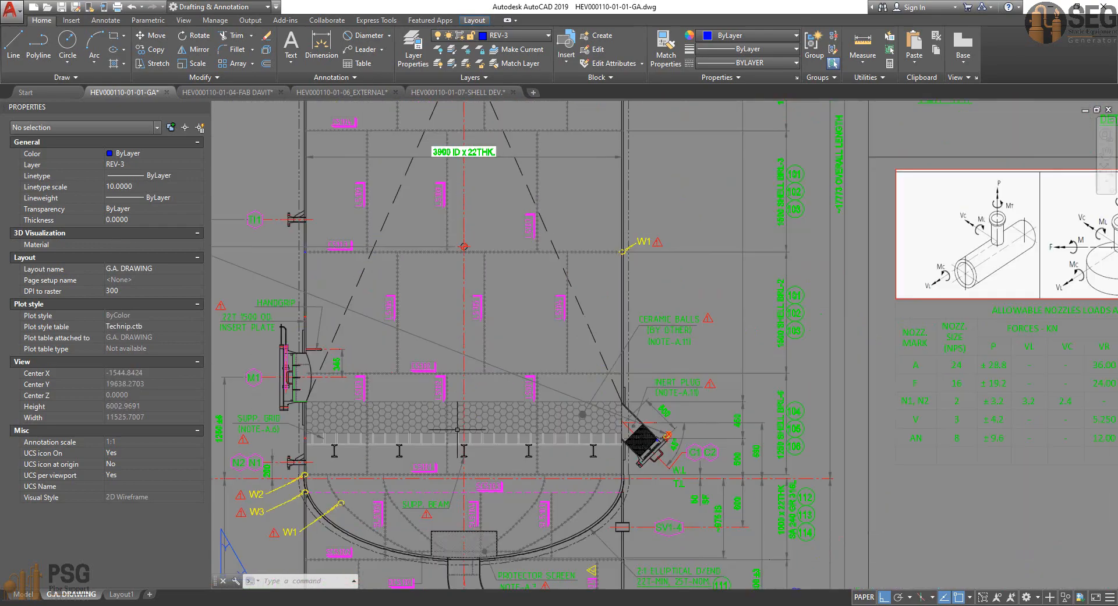
{"action": "scroll", "coordinate": [443, 420], "scroll_direction": "up", "scroll_amount": 4}
{"action": "middle_click_drag", "start_coordinate": [480, 426], "coordinate": [480, 169]}
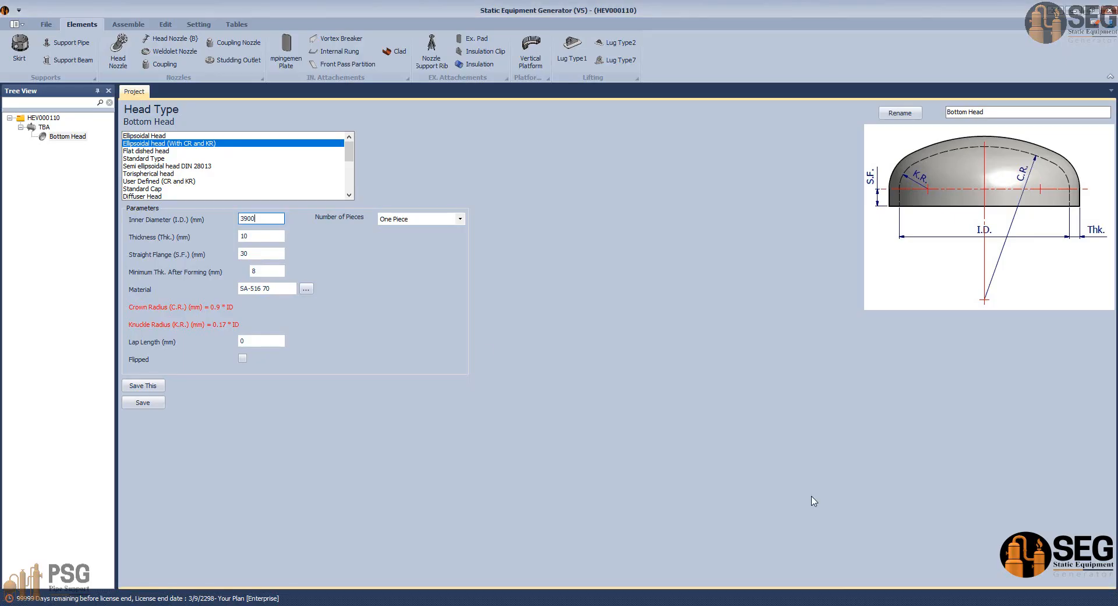
- Set the bottom head's thickness to 25 mm, straight flange to 50 mm and minimum thickness after forming to 22 mm
{"action": "left_click_drag", "start_coordinate": [267, 218], "coordinate": [239, 236]}
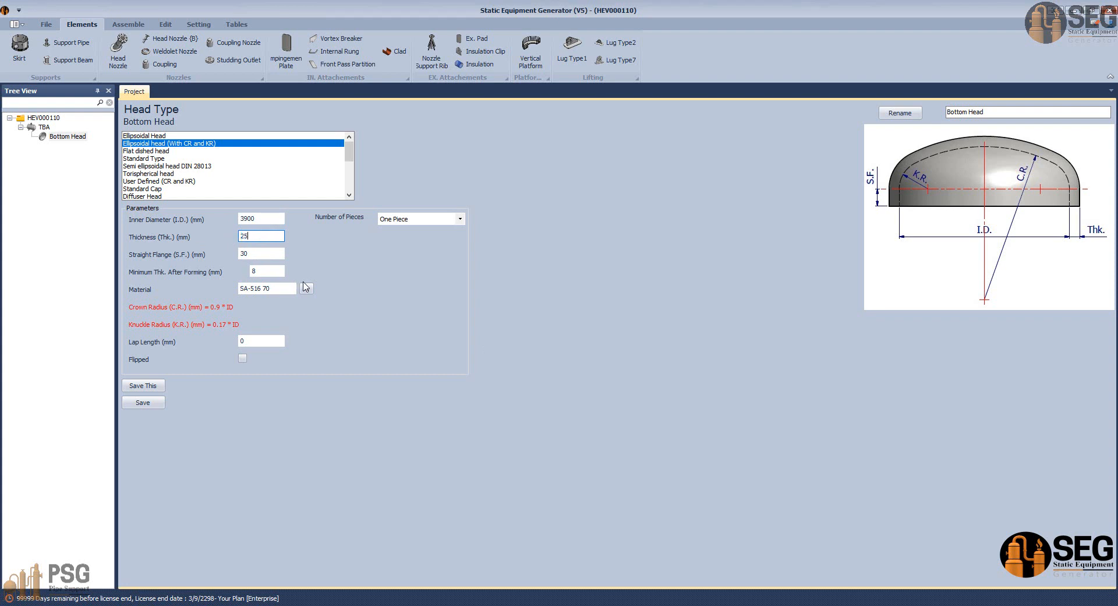
{"action": "key", "text": "Tab"}
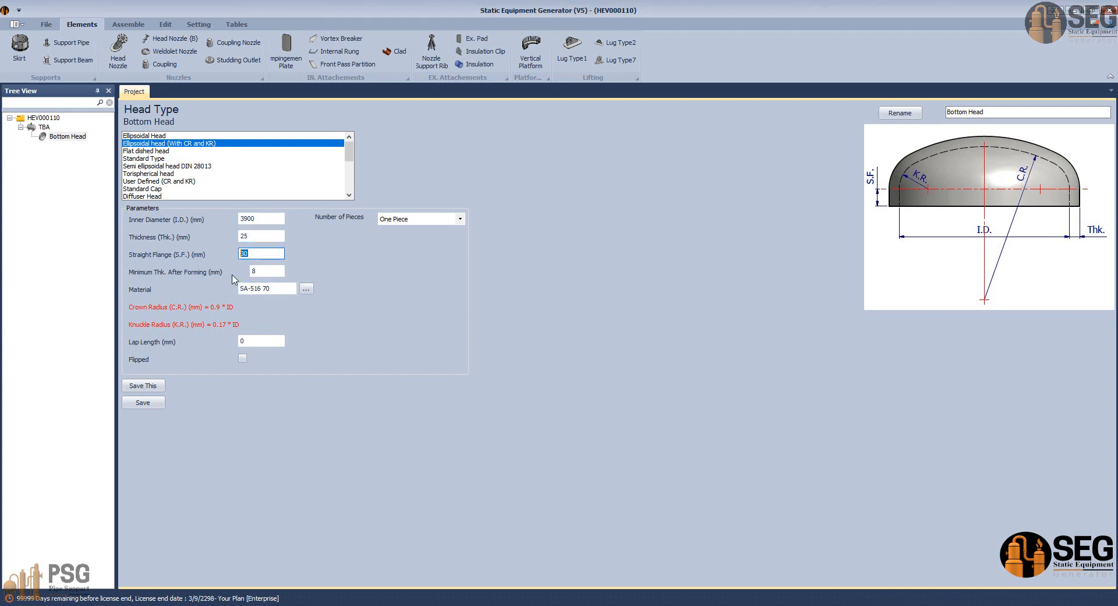
{"action": "type", "text": "50"}
{"action": "key", "text": "Tab"}
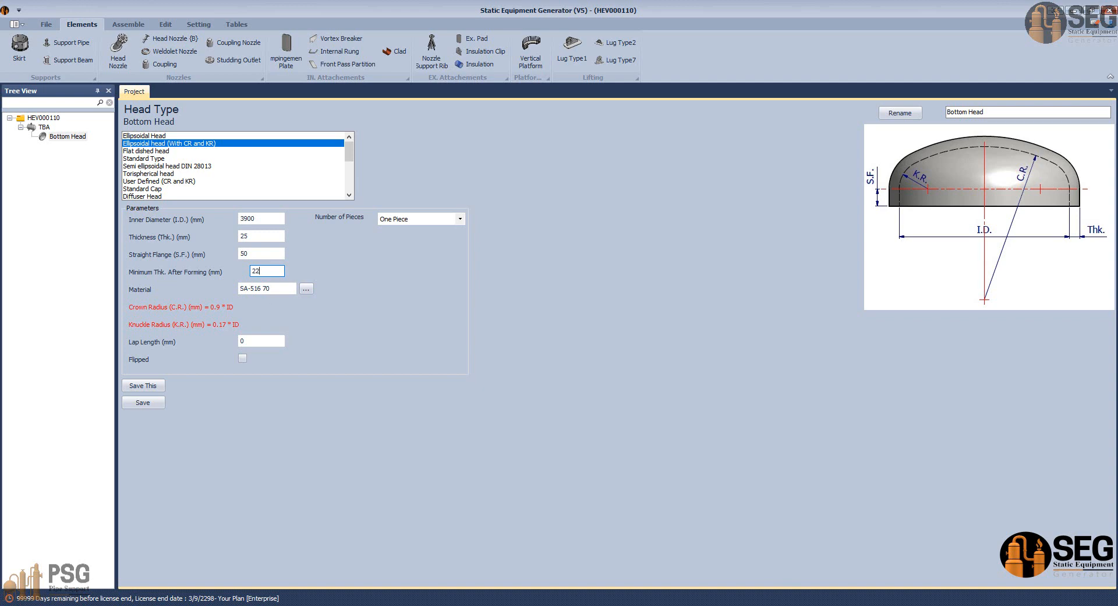
- Copy the material SA 240 GR 316L from the 22THK plate note in the AutoCAD drawing into the bottom head's material
{"action": "left_click", "coordinate": [757, 604]}
{"action": "left_click", "coordinate": [598, 571]}
{"action": "scroll", "coordinate": [728, 449], "scroll_direction": "down", "scroll_amount": 4}
{"action": "middle_click_drag", "start_coordinate": [842, 417], "coordinate": [716, 396]}
{"action": "scroll", "coordinate": [803, 402], "scroll_direction": "up", "scroll_amount": 2}
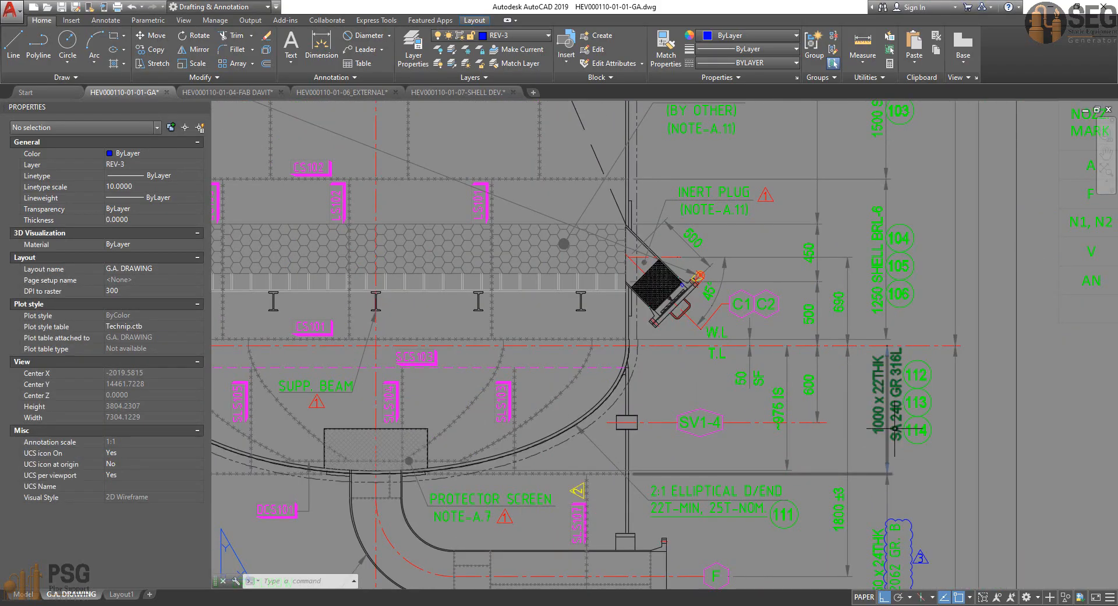
{"action": "double_click", "coordinate": [878, 418]}
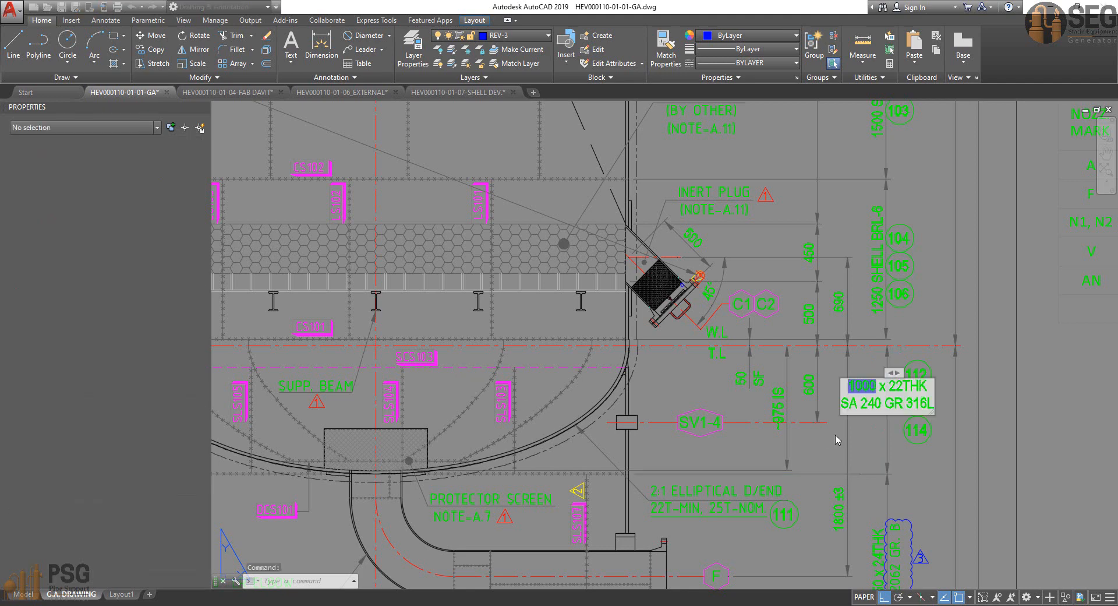
{"action": "left_click_drag", "start_coordinate": [841, 403], "coordinate": [932, 403]}
{"action": "key", "text": "ctrl+c"}
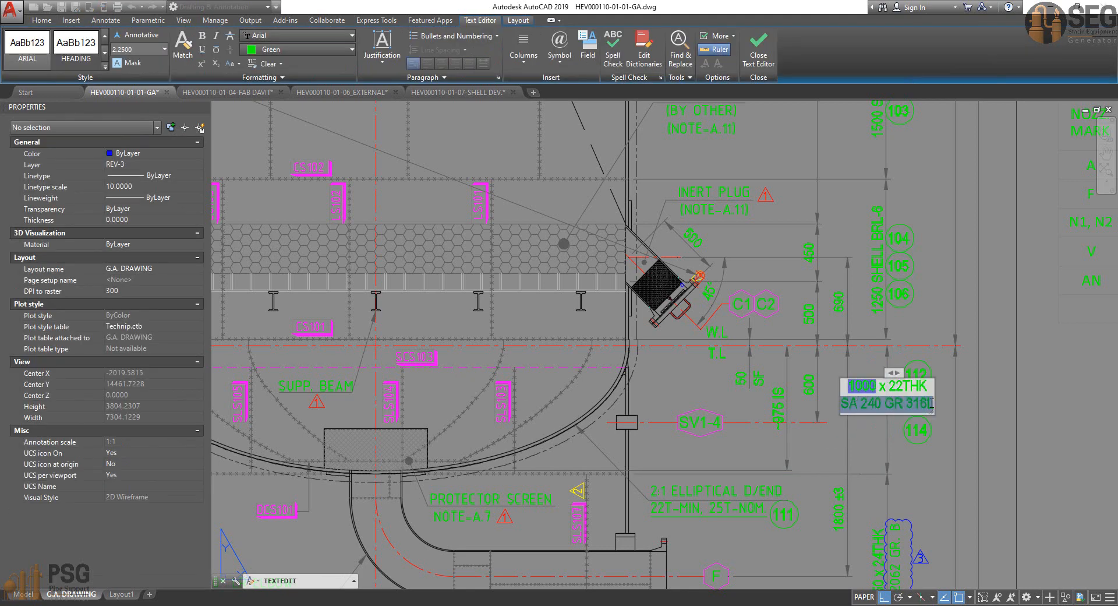
{"action": "left_click", "coordinate": [875, 446]}
{"action": "key", "text": "Escape"}
{"action": "key", "text": "alt+Tab"}
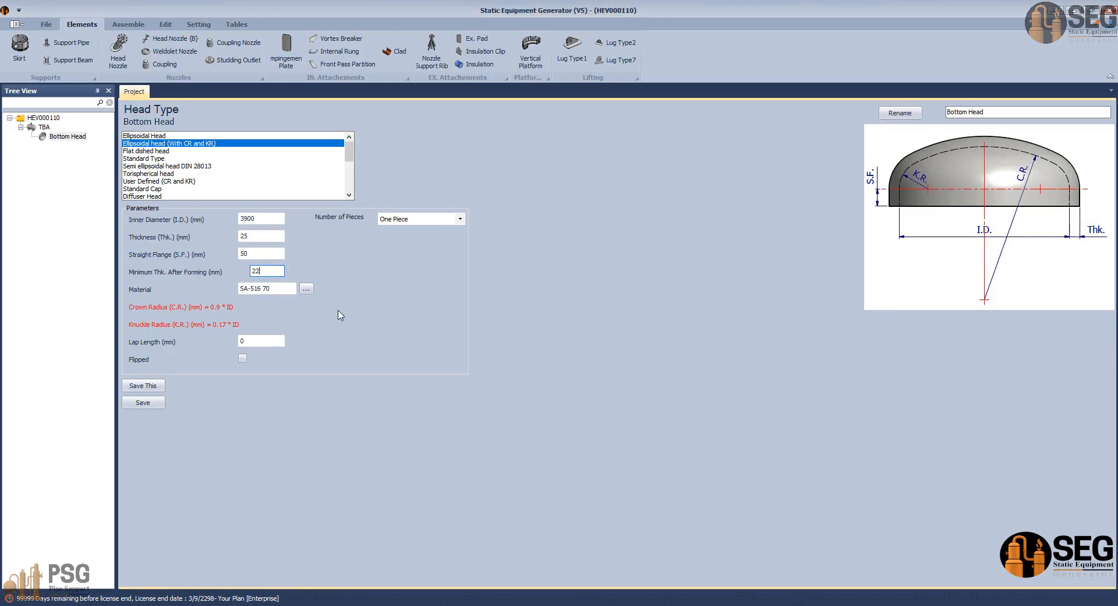
{"action": "left_click", "coordinate": [284, 292]}
{"action": "key", "text": "ctrl+v"}
- Look up SA-240 grade 316L plate in Table-1A of the ASME Section II Part D material list and close the list
{"action": "left_click", "coordinate": [307, 288]}
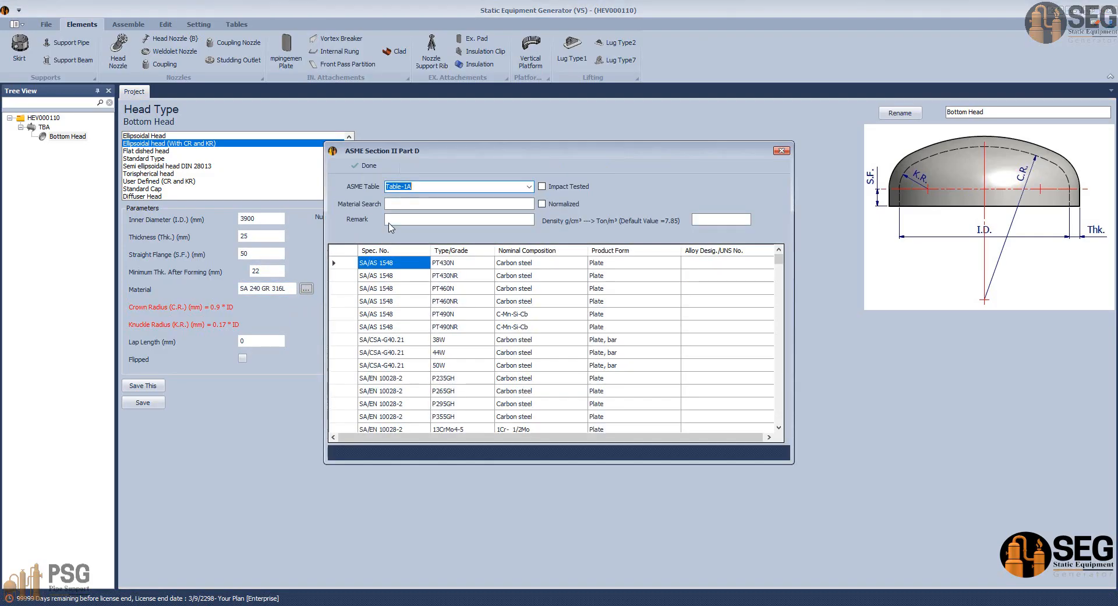
{"action": "left_click", "coordinate": [419, 203]}
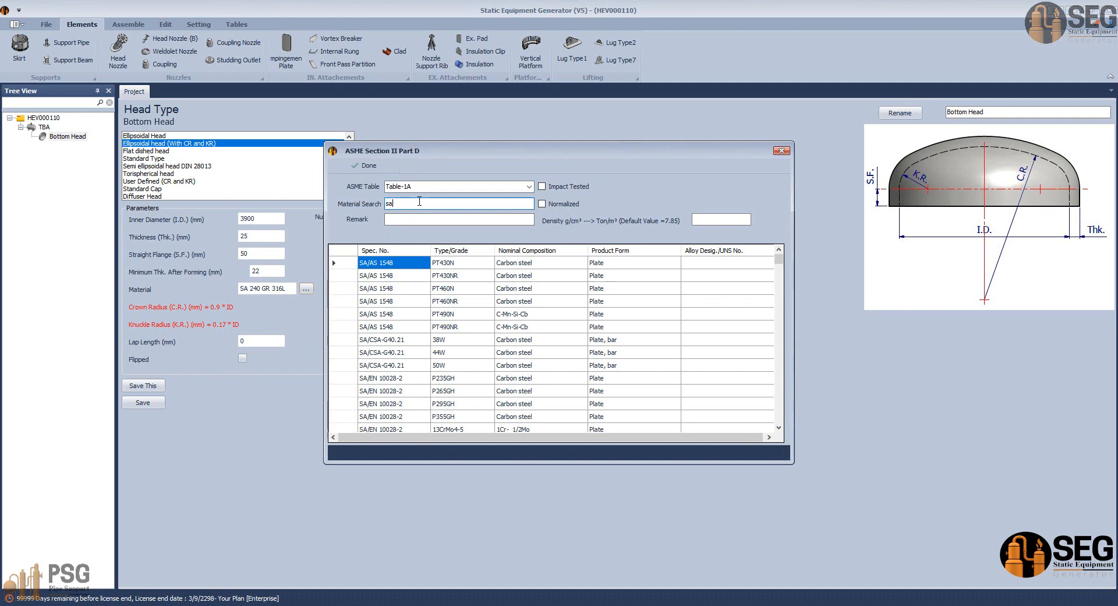
{"action": "type", "text": "sa-240"}
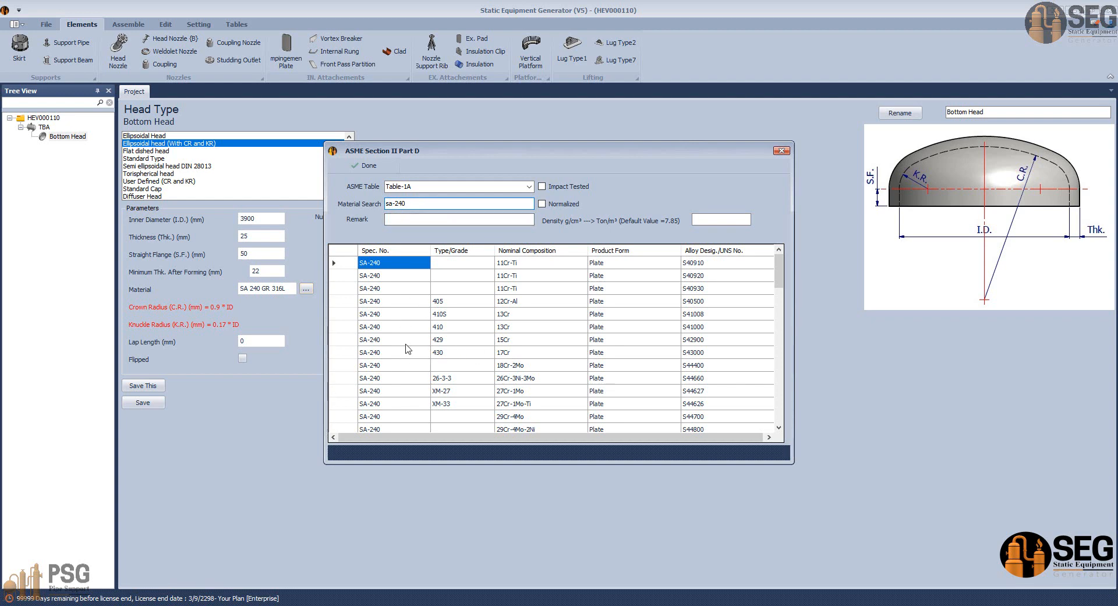
{"action": "scroll", "coordinate": [407, 349], "scroll_direction": "down", "scroll_amount": 3}
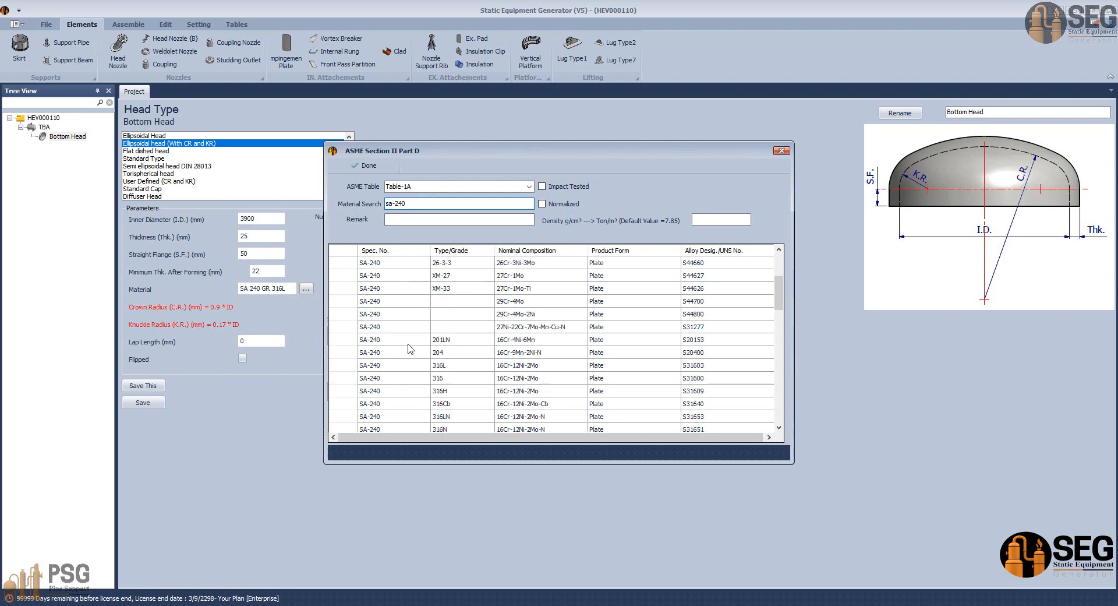
{"action": "left_click", "coordinate": [394, 367]}
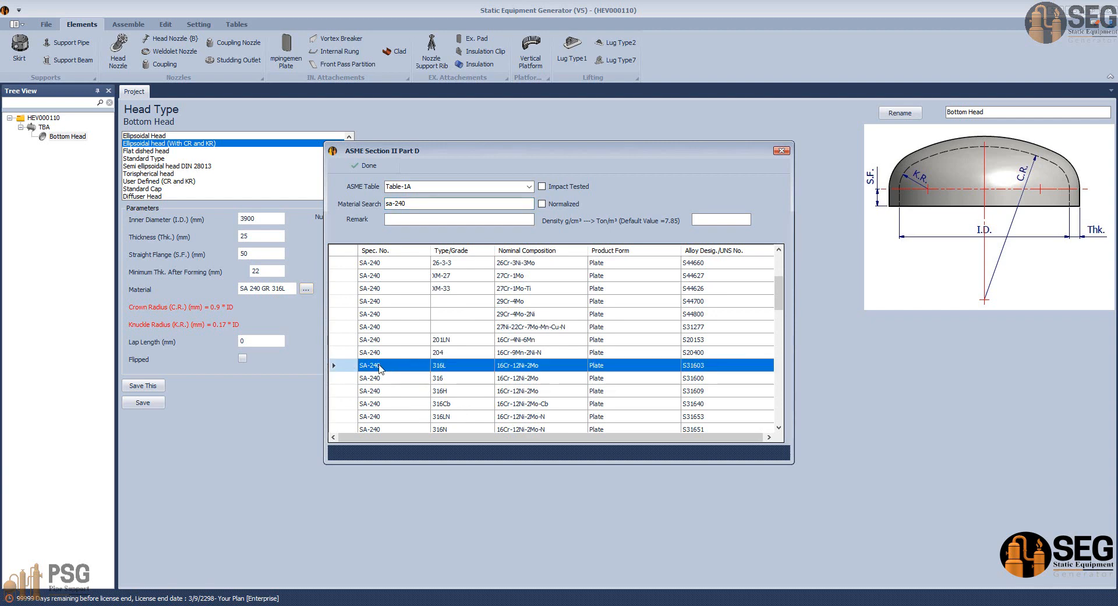
{"action": "left_click", "coordinate": [781, 150]}
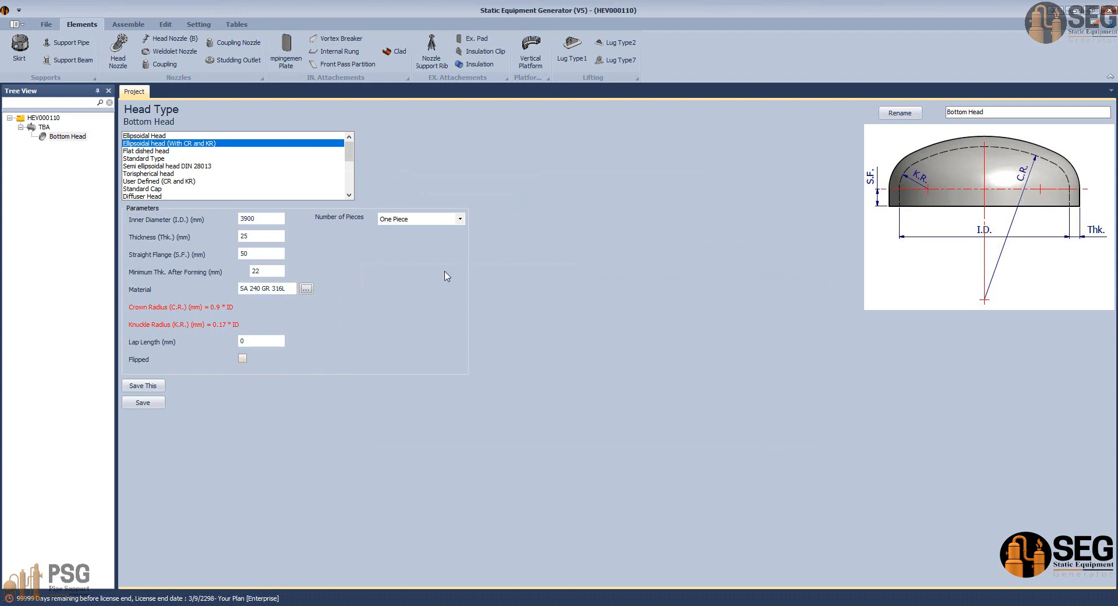
- Preview the Two Pieces option for the bottom head and set its number of pieces to More Than Two Pieces
{"action": "left_click", "coordinate": [462, 221]}
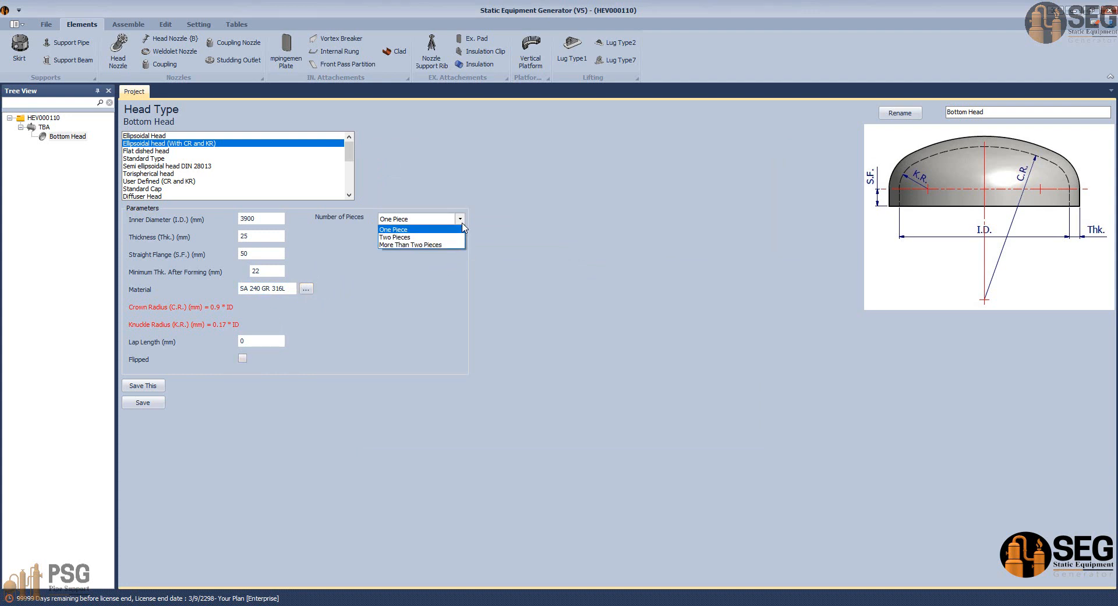
{"action": "left_click", "coordinate": [408, 238]}
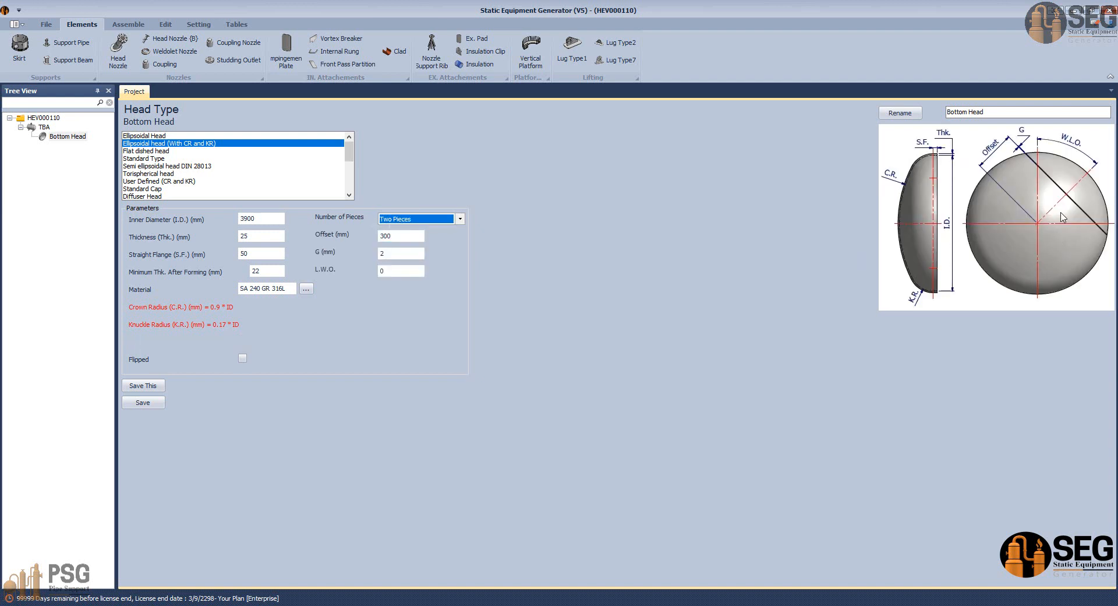
{"action": "left_click", "coordinate": [460, 218]}
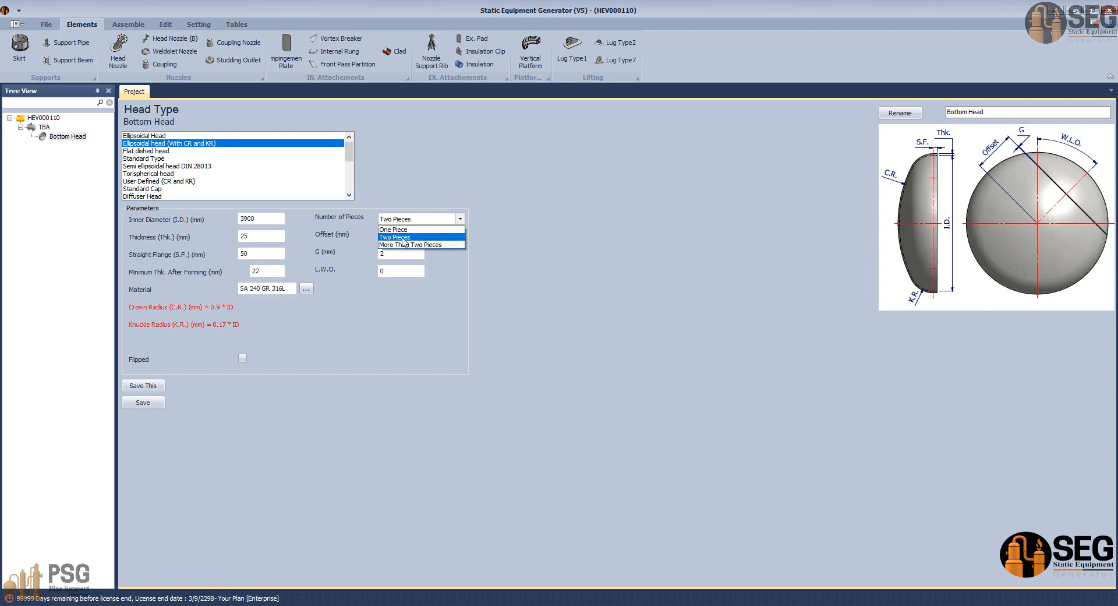
{"action": "left_click", "coordinate": [403, 245]}
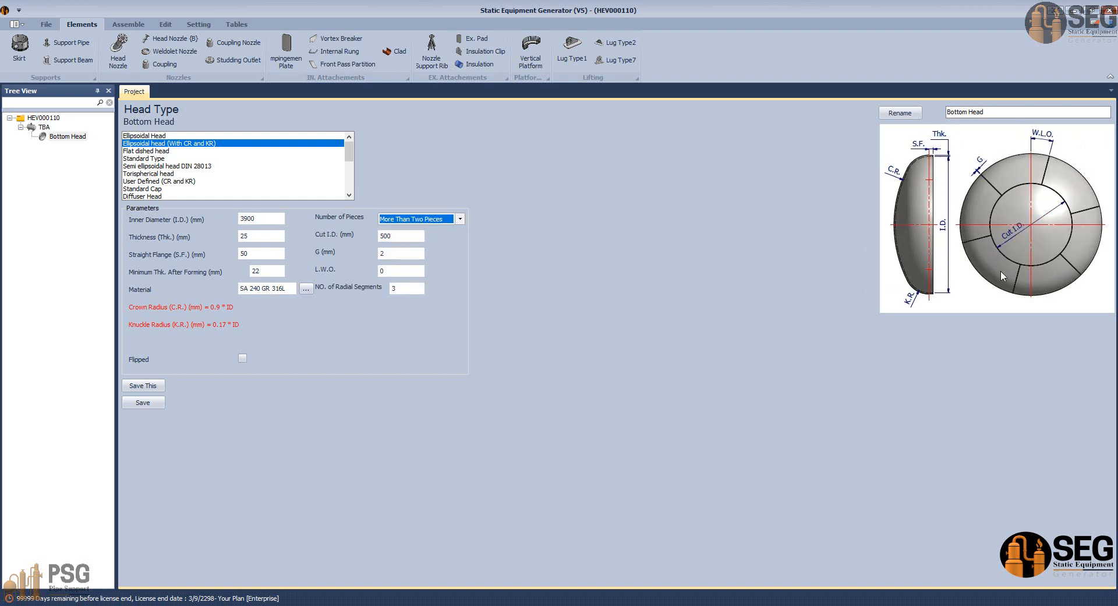
- Examine the head's central cut and radial segments in the orientation plan of the AutoCAD general arrangement drawing, returning to the head parameters
{"action": "mouse_move", "coordinate": [779, 605]}
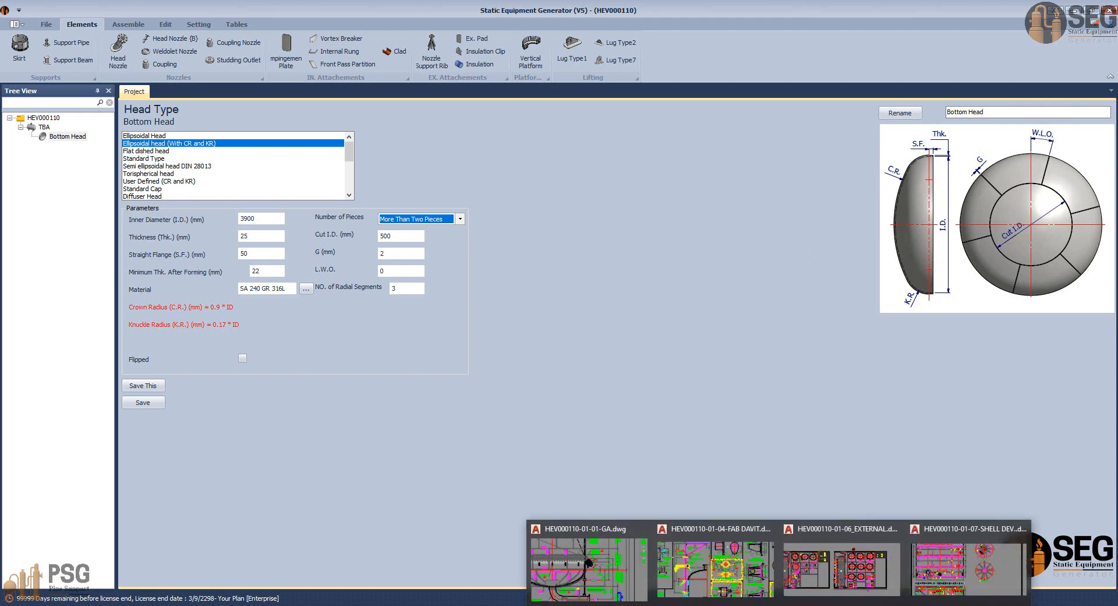
{"action": "left_click", "coordinate": [642, 583]}
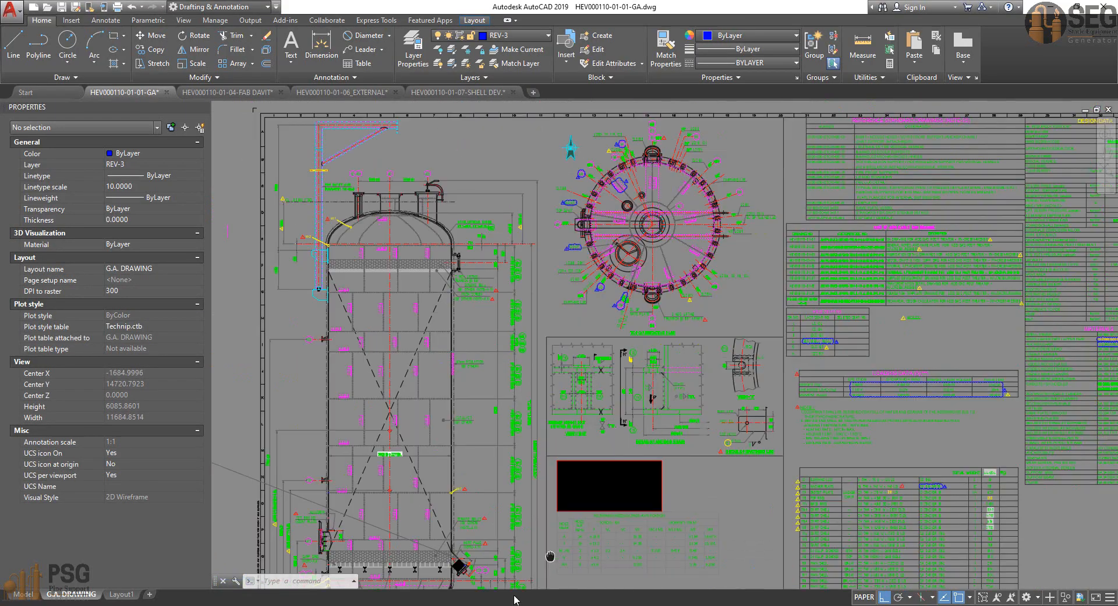
{"action": "middle_click_drag", "start_coordinate": [784, 307], "coordinate": [784, 324]}
{"action": "scroll", "coordinate": [586, 502], "scroll_direction": "up", "scroll_amount": 2}
{"action": "middle_click_drag", "start_coordinate": [583, 502], "coordinate": [594, 360]}
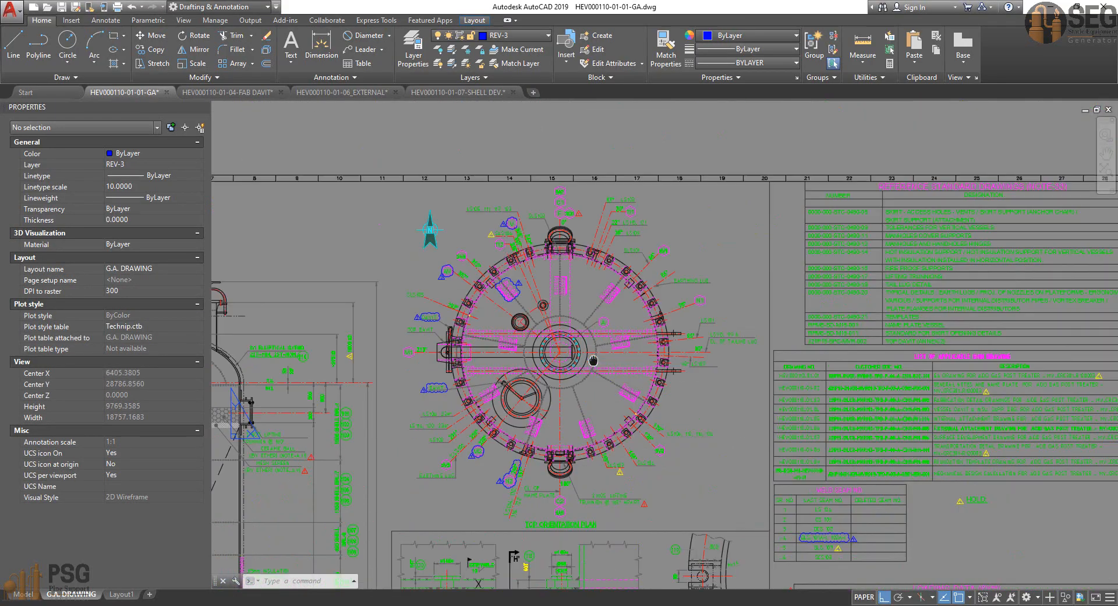
{"action": "scroll", "coordinate": [593, 362], "scroll_direction": "up", "scroll_amount": 4}
{"action": "middle_click_drag", "start_coordinate": [584, 261], "coordinate": [596, 249]}
{"action": "middle_click_drag", "start_coordinate": [563, 296], "coordinate": [572, 311]}
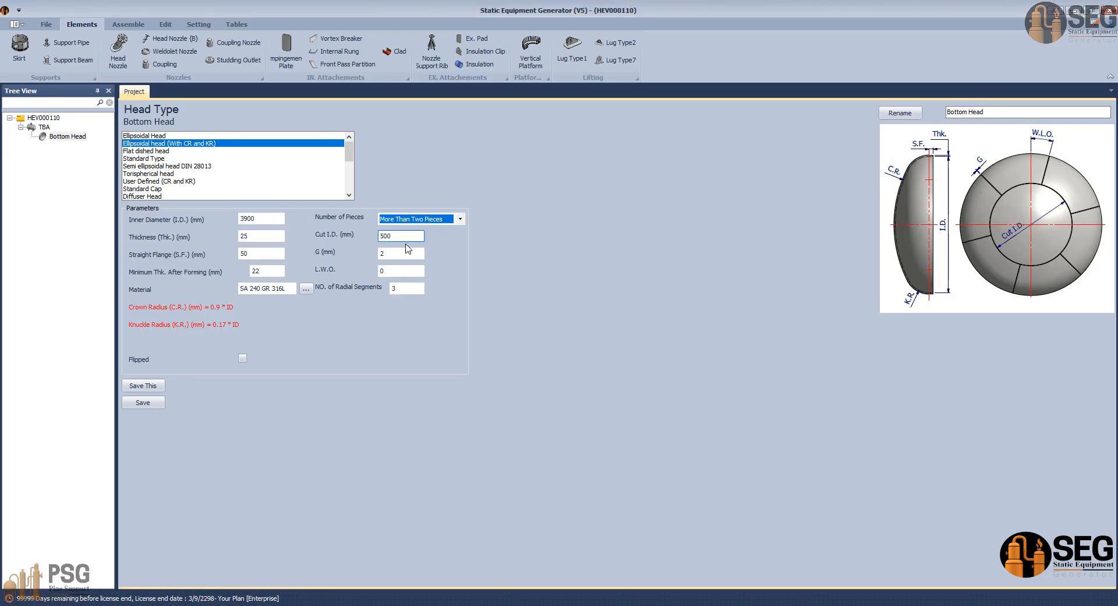
- Set the bottom head's number of radial segments to 9
{"action": "left_click", "coordinate": [397, 271]}
{"action": "left_click", "coordinate": [399, 288]}
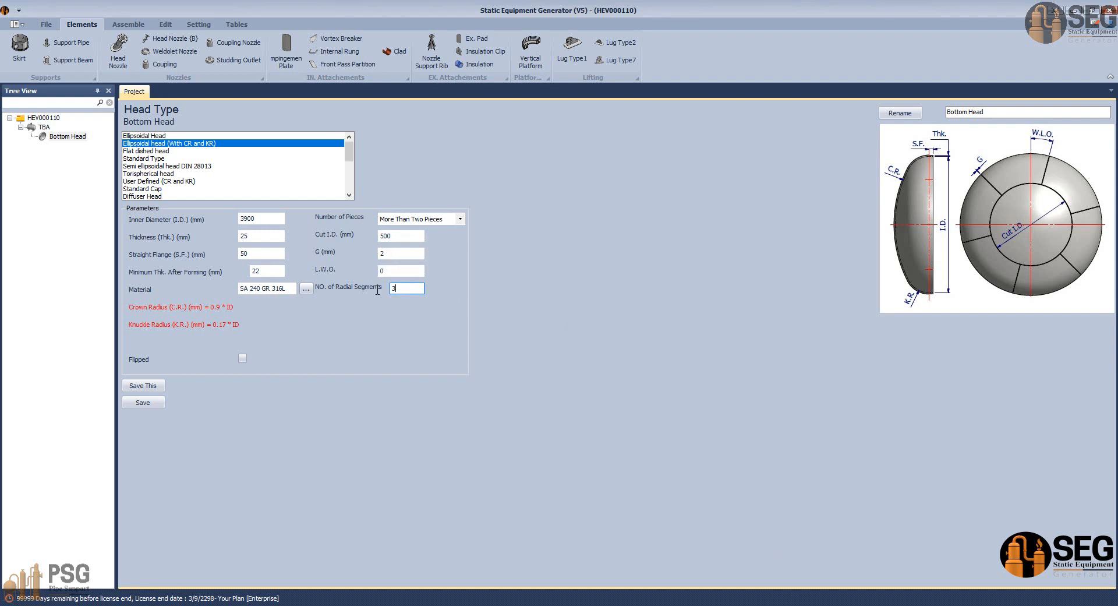
- Measure the central cut circle's diameter in the AutoCAD orientation plan and set the bottom head's Cut I.D. to 1450 mm
{"action": "left_click", "coordinate": [400, 238]}
{"action": "left_click", "coordinate": [779, 605]}
{"action": "left_click", "coordinate": [617, 568]}
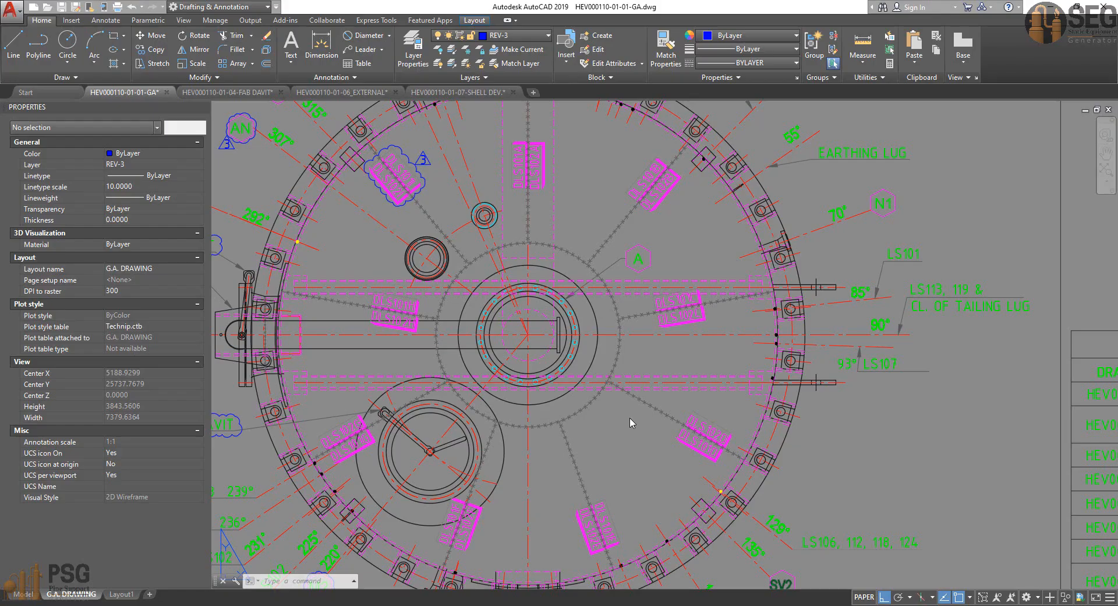
{"action": "left_click", "coordinate": [357, 35]}
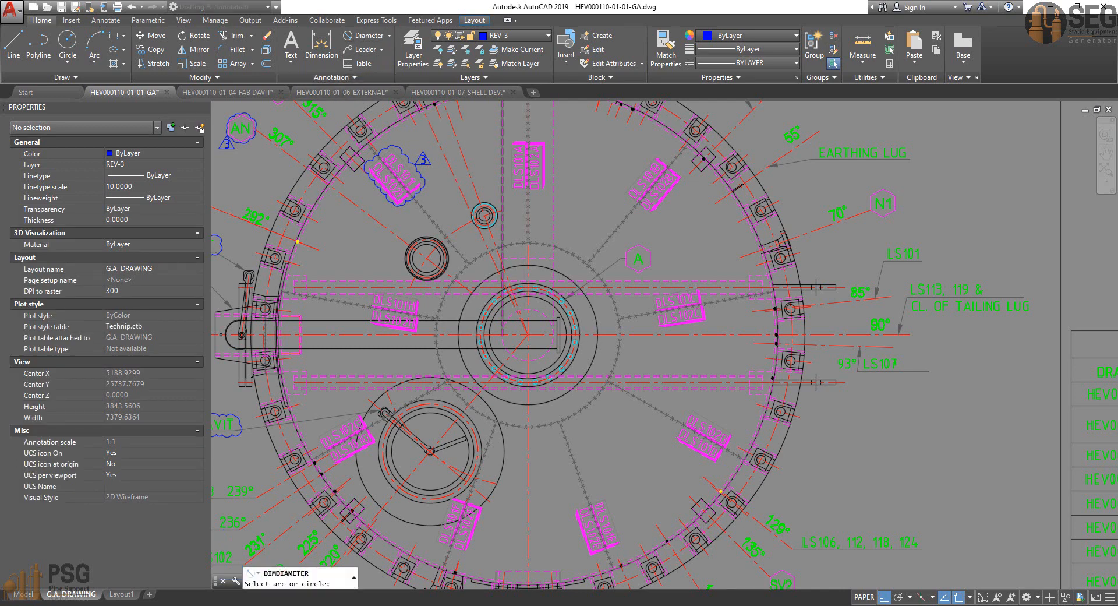
{"action": "scroll", "coordinate": [510, 302], "scroll_direction": "up", "scroll_amount": 2}
{"action": "left_click", "coordinate": [452, 237]}
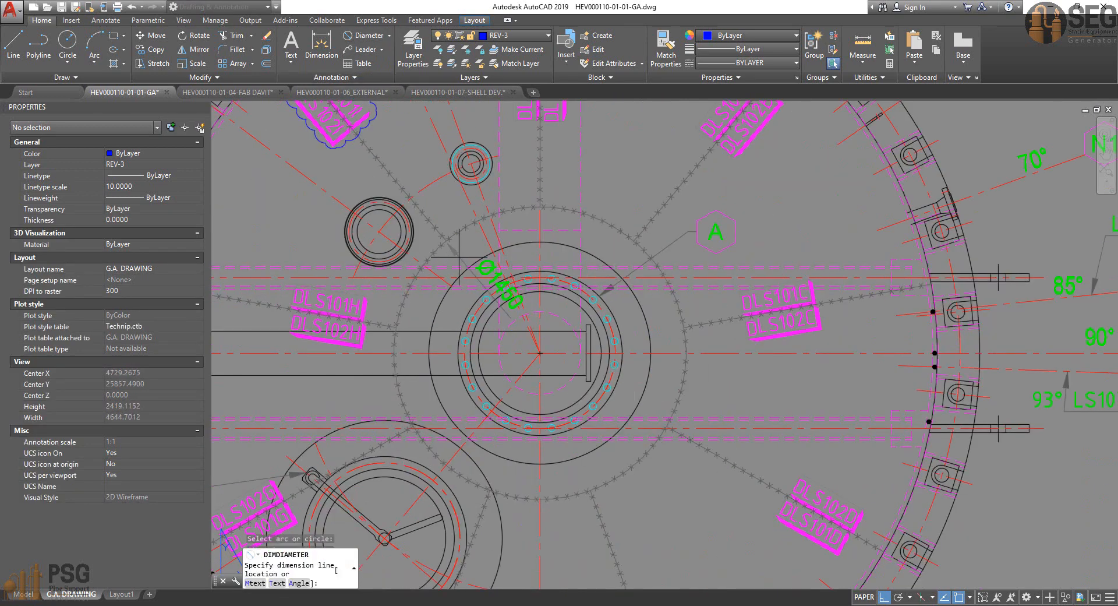
{"action": "scroll", "coordinate": [460, 285], "scroll_direction": "up", "scroll_amount": 2}
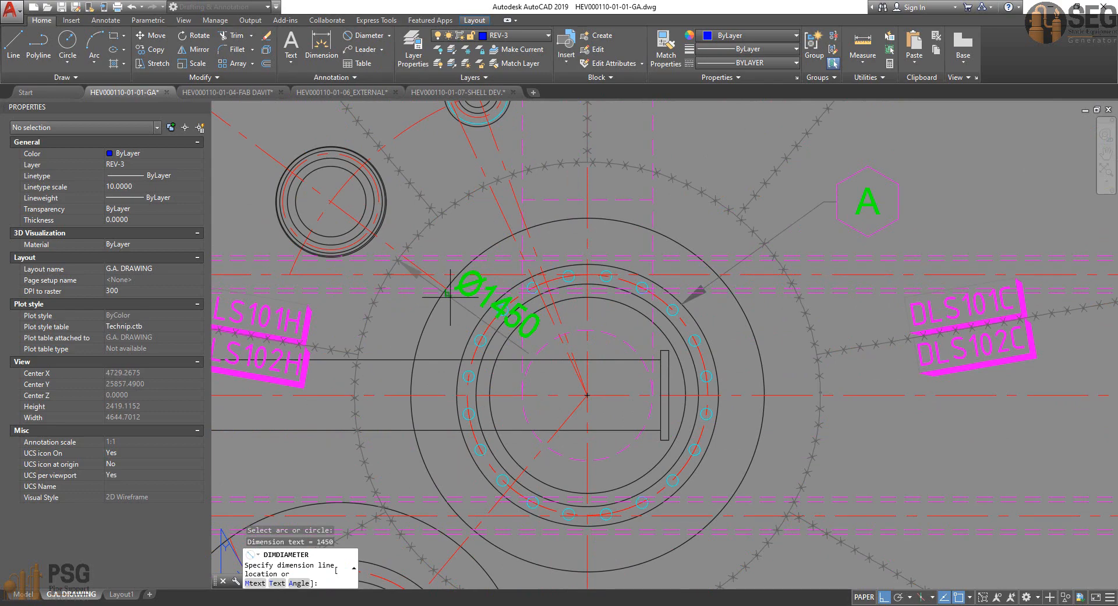
{"action": "key", "text": "Escape"}
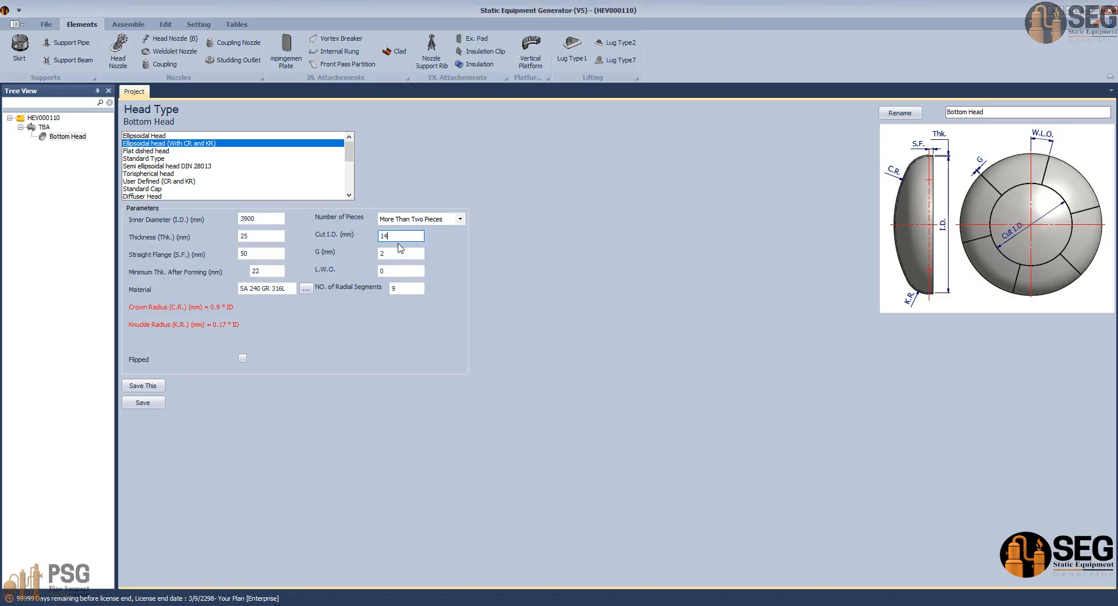
{"action": "type", "text": "0"}
{"action": "key", "text": "Tab"}
- Check the orientation of the head's radial seam at 0° in the AutoCAD top orientation plan against the L.W.O. parameter
{"action": "left_click_drag", "start_coordinate": [399, 271], "coordinate": [336, 271]}
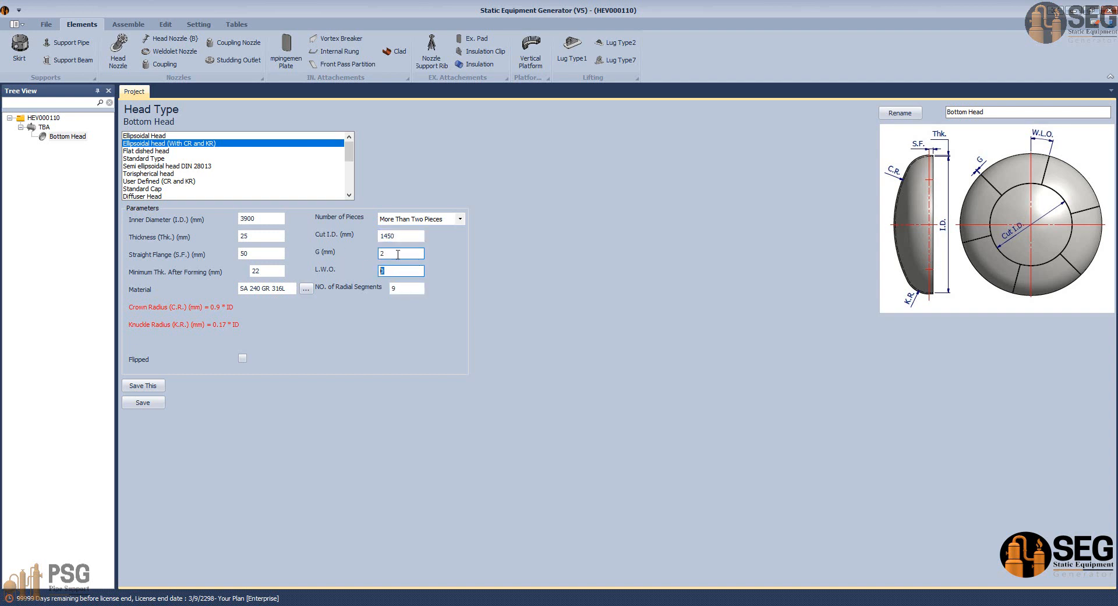
{"action": "left_click", "coordinate": [779, 605]}
{"action": "left_click", "coordinate": [588, 568]}
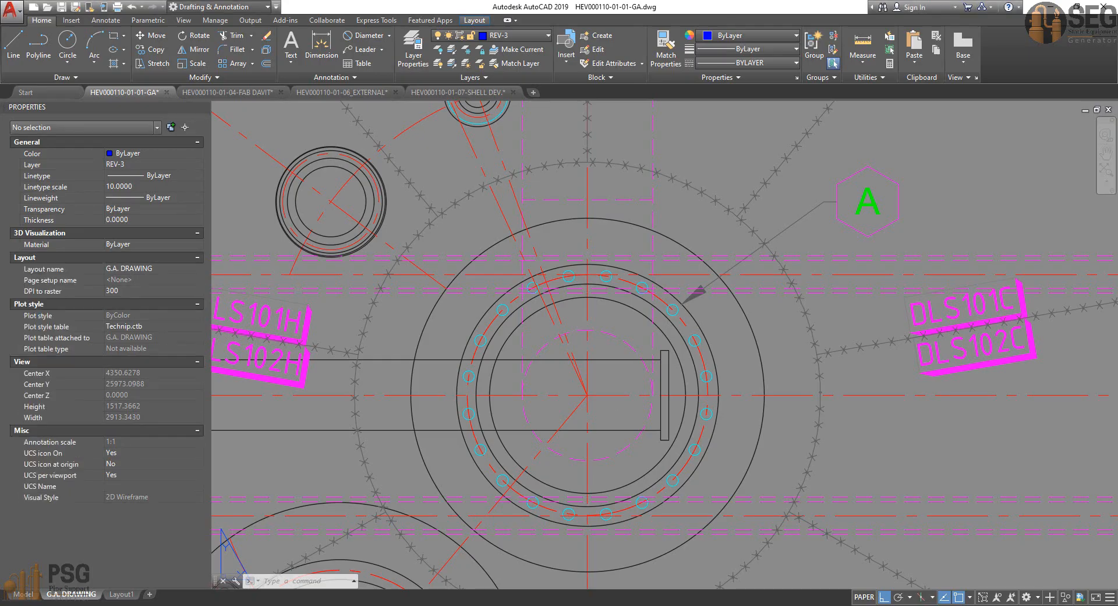
{"action": "scroll", "coordinate": [566, 274], "scroll_direction": "down", "scroll_amount": 5}
{"action": "middle_click_drag", "start_coordinate": [559, 135], "coordinate": [554, 276]}
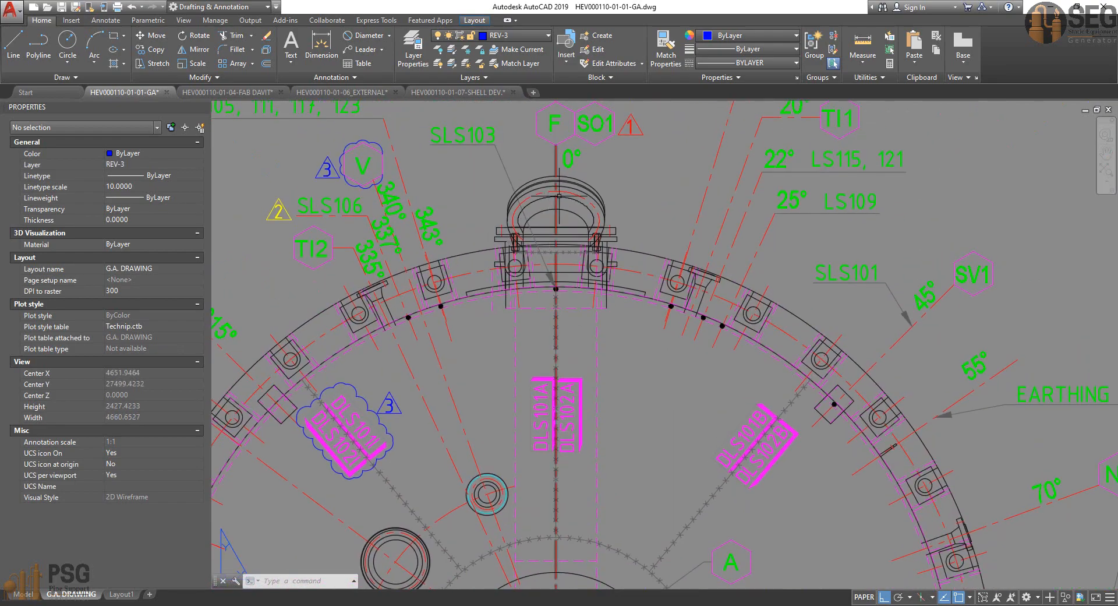
{"action": "left_click", "coordinate": [804, 603]}
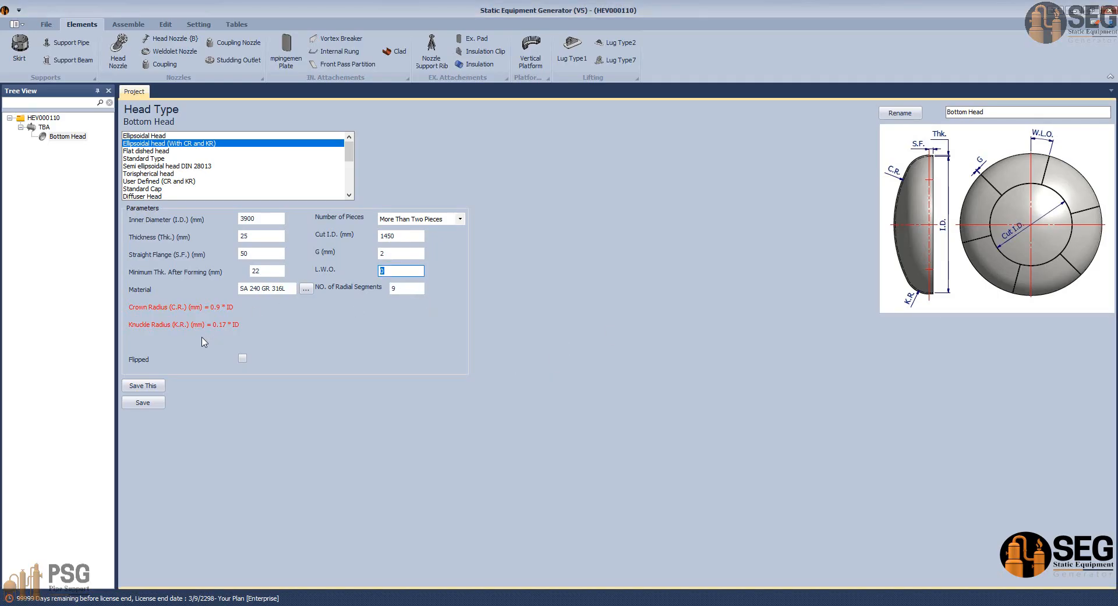
- Save the bottom head parameters, generate the vessel assembly in Inventor and view the head from the left side
{"action": "left_click", "coordinate": [140, 404]}
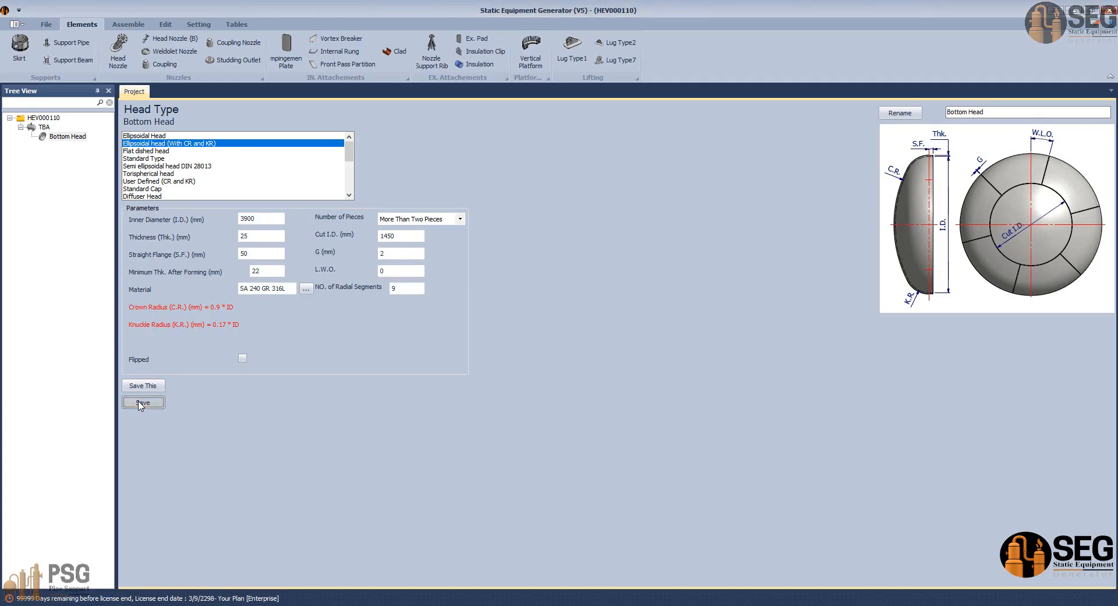
{"action": "left_click", "coordinate": [128, 24]}
{"action": "left_click", "coordinate": [22, 49]}
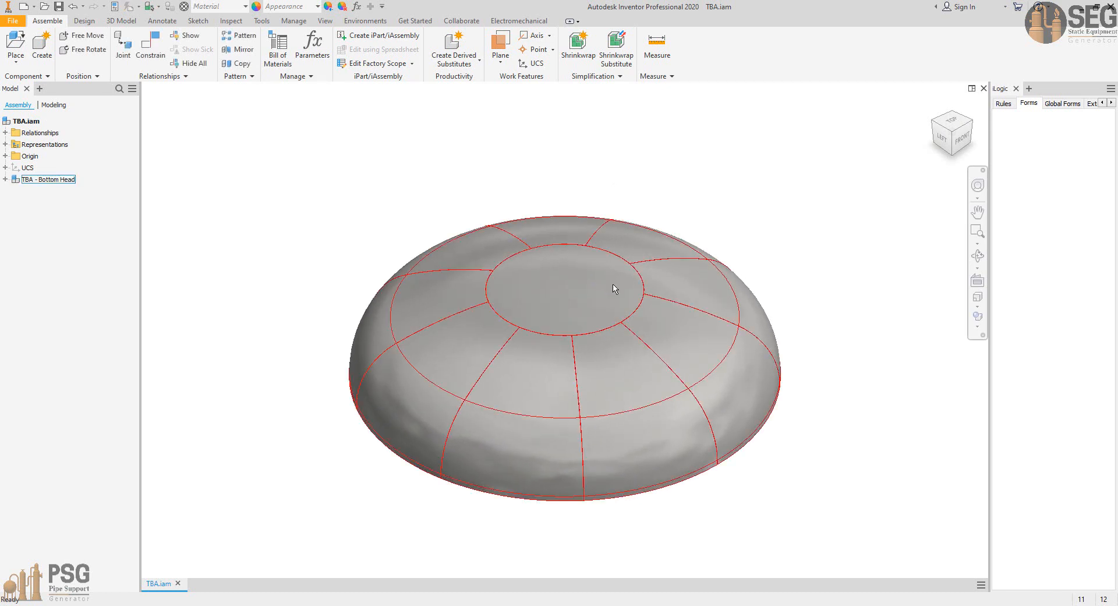
{"action": "left_click", "coordinate": [942, 139]}
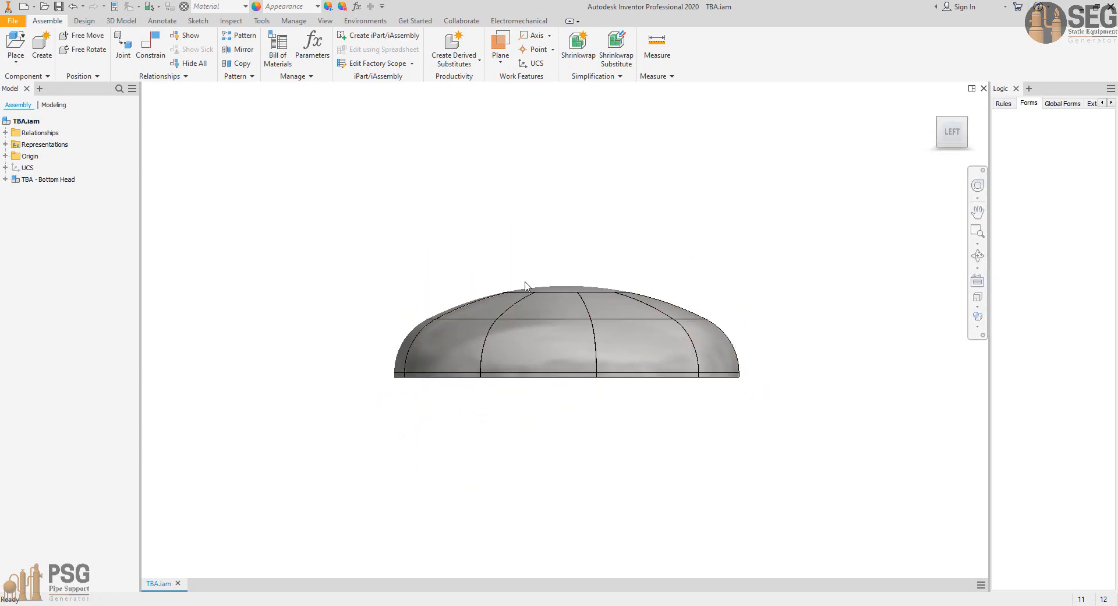
{"action": "scroll", "coordinate": [676, 350], "scroll_direction": "down", "scroll_amount": 3}
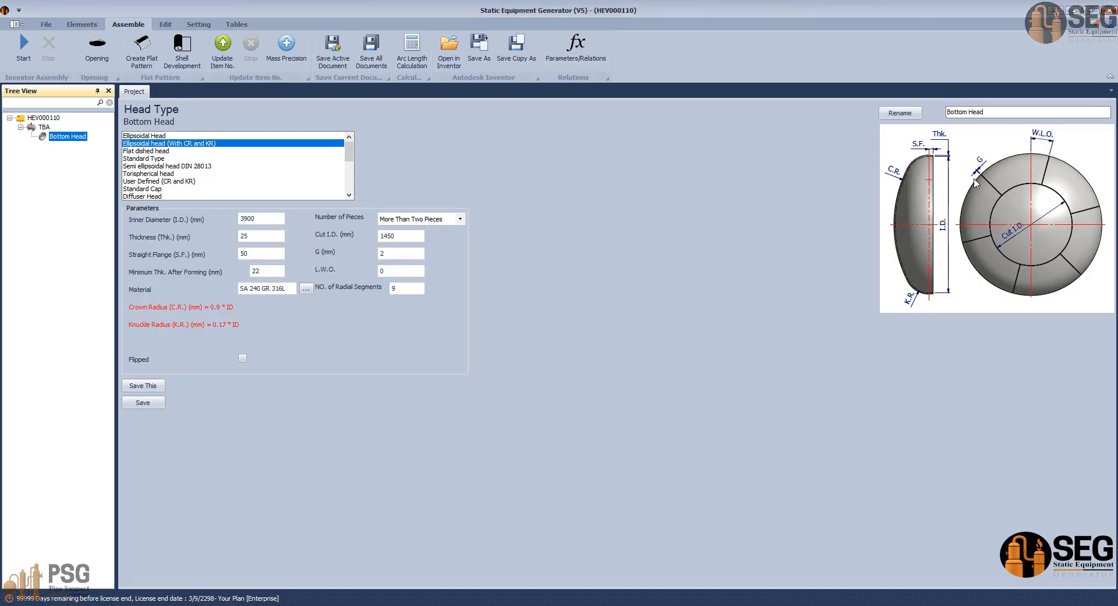
- Set the bottom head to Flipped in Static Equipment Generator and save its parameters
{"action": "left_click", "coordinate": [242, 358]}
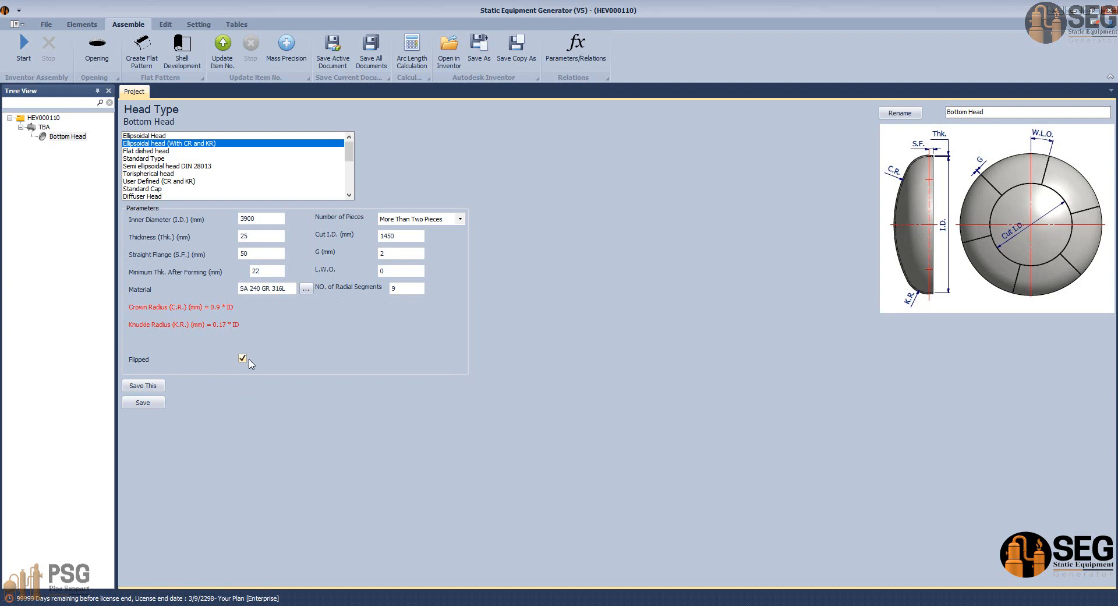
{"action": "left_click", "coordinate": [150, 406]}
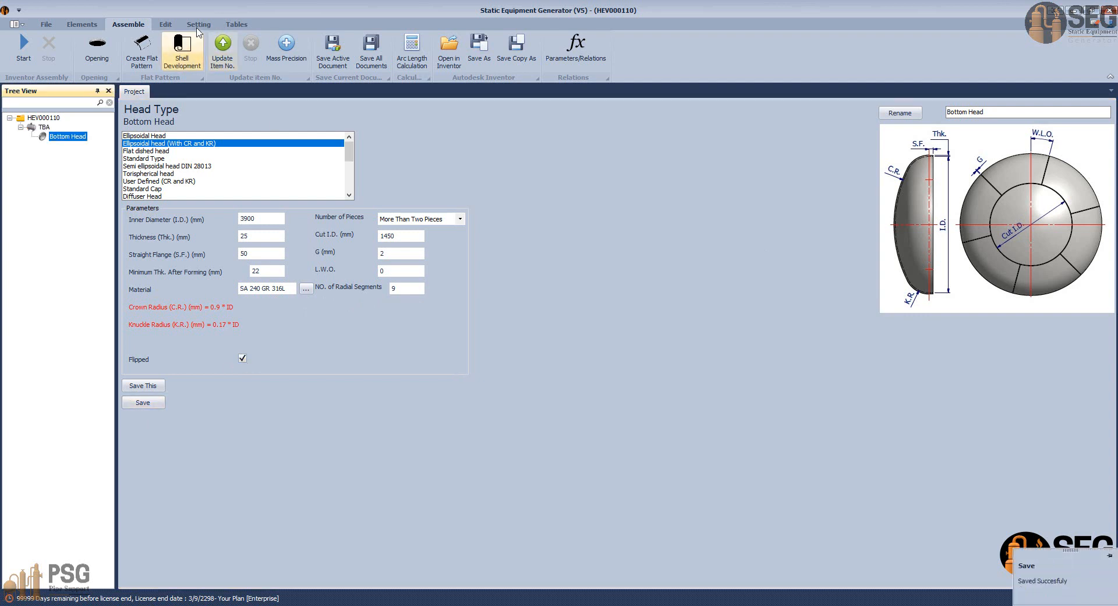
- Enable Parent Preview and Child Preview in the application settings and save them
{"action": "scroll", "coordinate": [179, 52], "scroll_direction": "down", "scroll_amount": 2}
{"action": "left_click", "coordinate": [175, 49]}
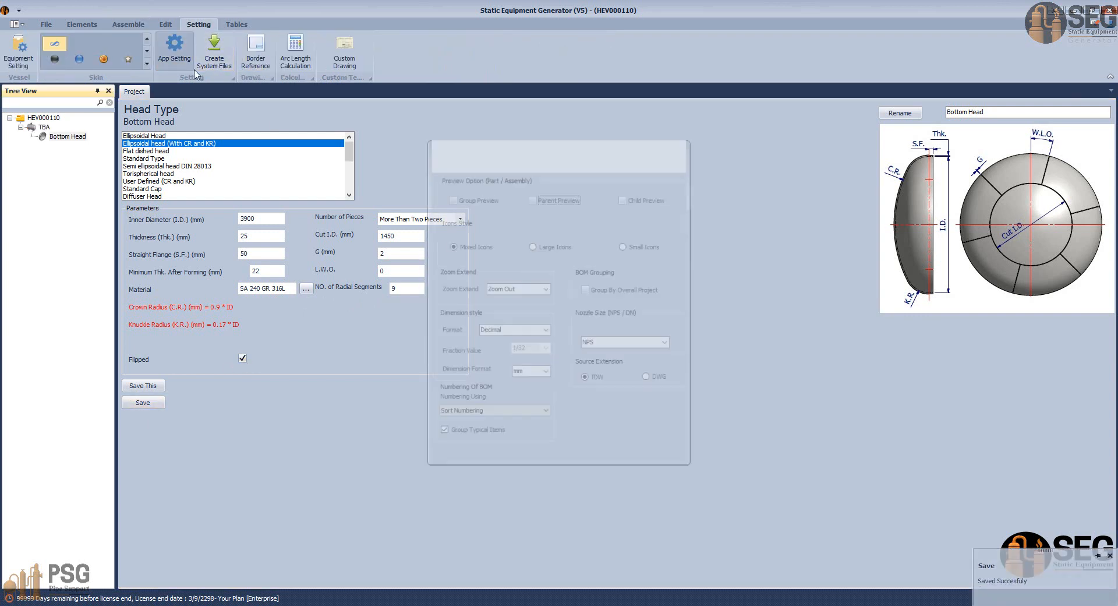
{"action": "left_click", "coordinate": [625, 198]}
{"action": "left_click", "coordinate": [556, 199]}
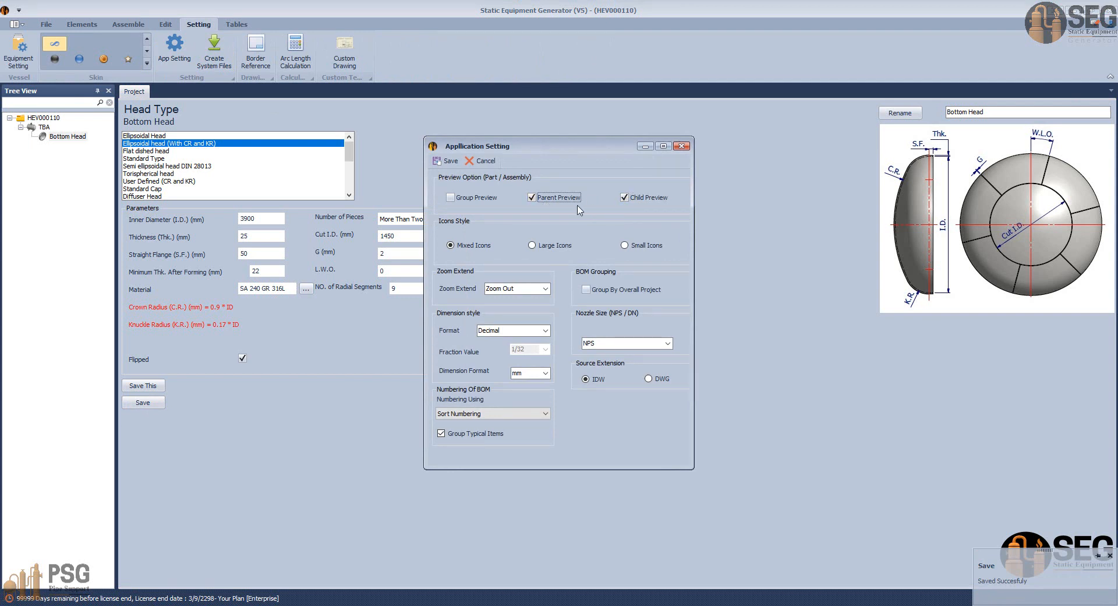
{"action": "left_click", "coordinate": [445, 162]}
- Rebuild the assembly in Inventor with the flipped head and turn it to a top view with the 0° seam pointing up
{"action": "left_click", "coordinate": [128, 24]}
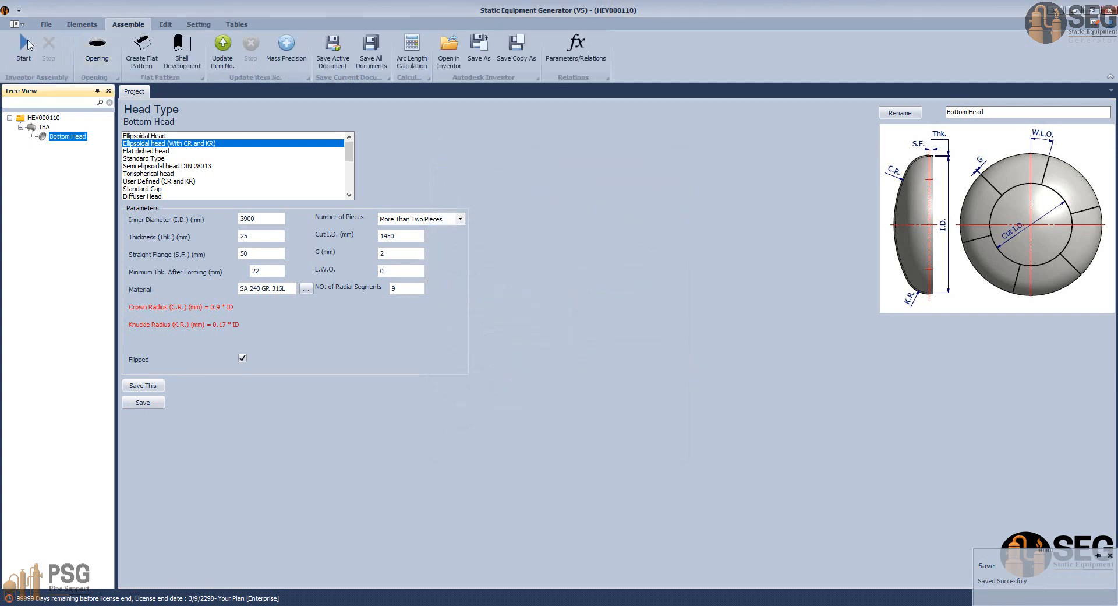
{"action": "left_click", "coordinate": [24, 43]}
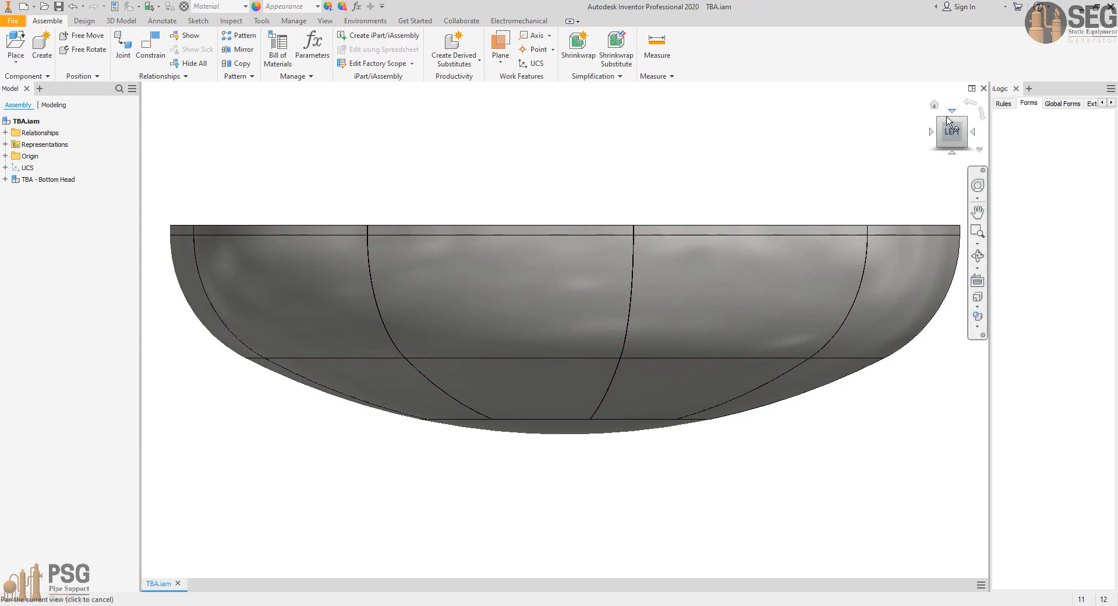
{"action": "left_click", "coordinate": [952, 111]}
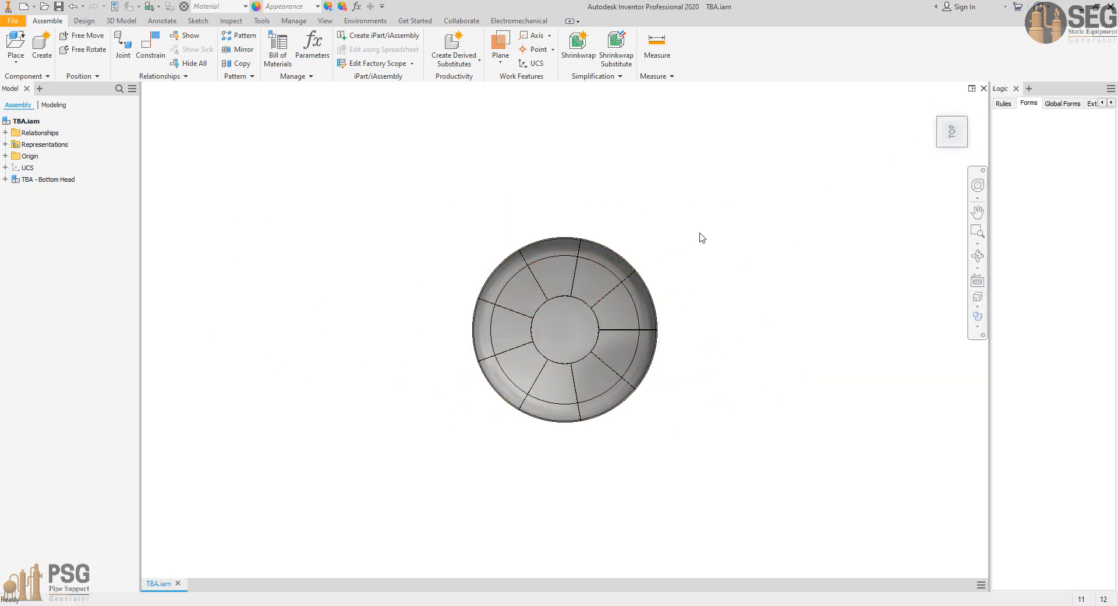
{"action": "left_click", "coordinate": [970, 103]}
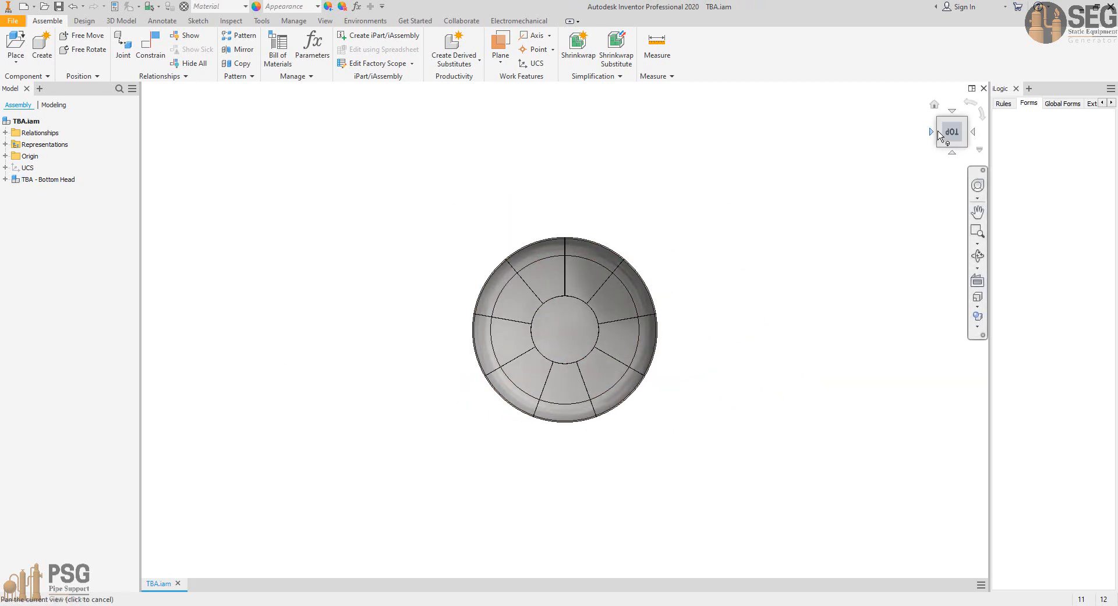
- Examine the flipped head's central cut and radial seams from the top, and its profile from the back
{"action": "scroll", "coordinate": [939, 135], "scroll_direction": "down", "scroll_amount": 2}
{"action": "middle_click_drag", "start_coordinate": [737, 149], "coordinate": [879, 1]}
{"action": "scroll", "coordinate": [514, 245], "scroll_direction": "down", "scroll_amount": 3}
{"action": "middle_click_drag", "start_coordinate": [526, 109], "coordinate": [538, 186]}
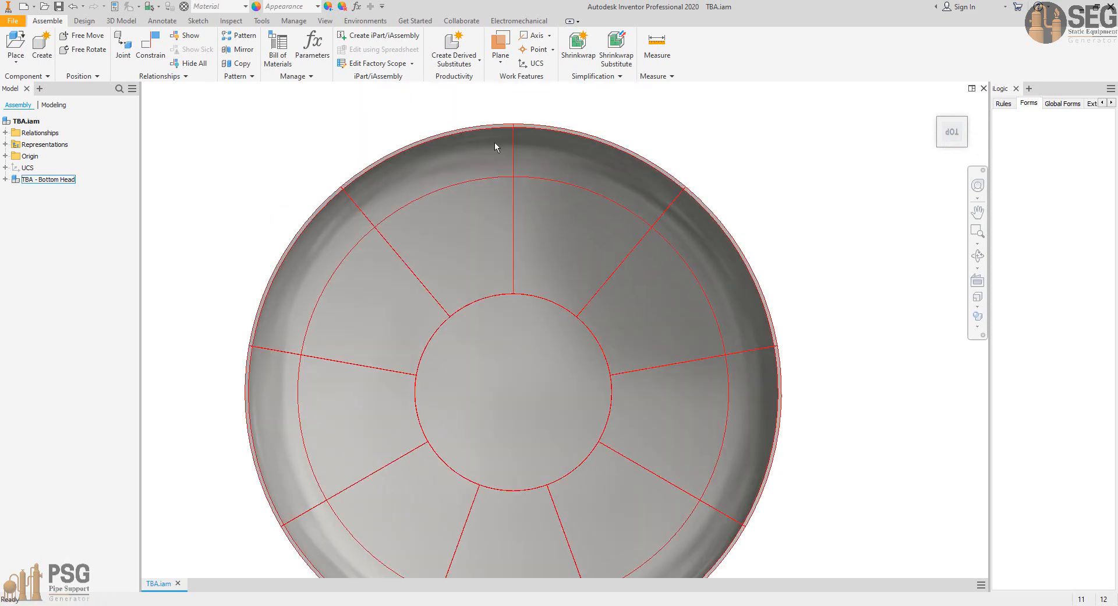
{"action": "scroll", "coordinate": [517, 133], "scroll_direction": "down", "scroll_amount": 3}
{"action": "scroll", "coordinate": [516, 126], "scroll_direction": "up", "scroll_amount": 3}
{"action": "middle_click_drag", "start_coordinate": [513, 104], "coordinate": [512, 100]}
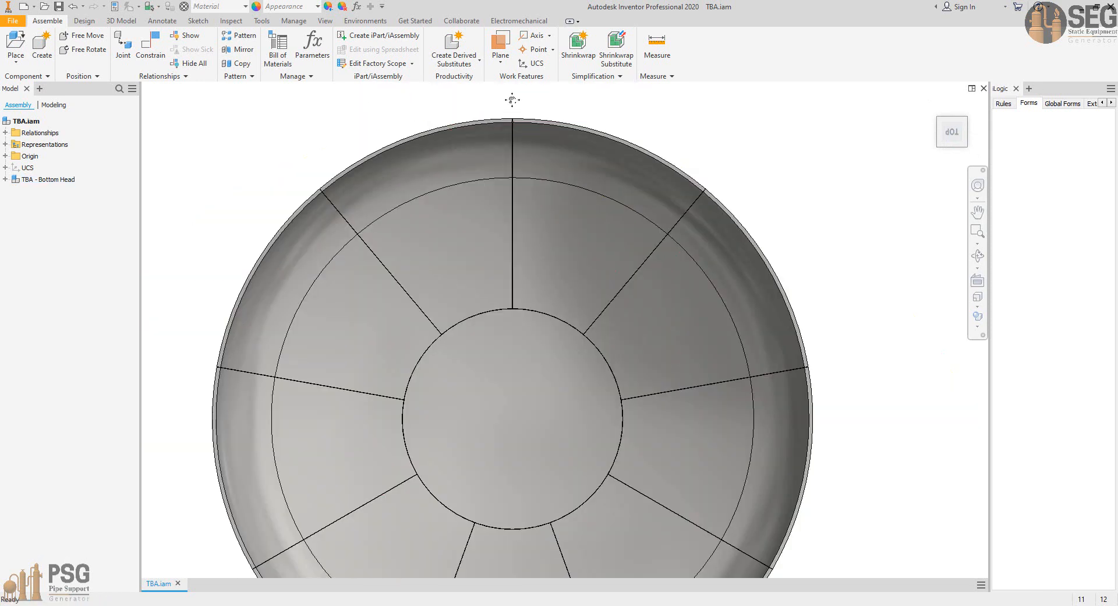
{"action": "scroll", "coordinate": [512, 100], "scroll_direction": "up", "scroll_amount": 3}
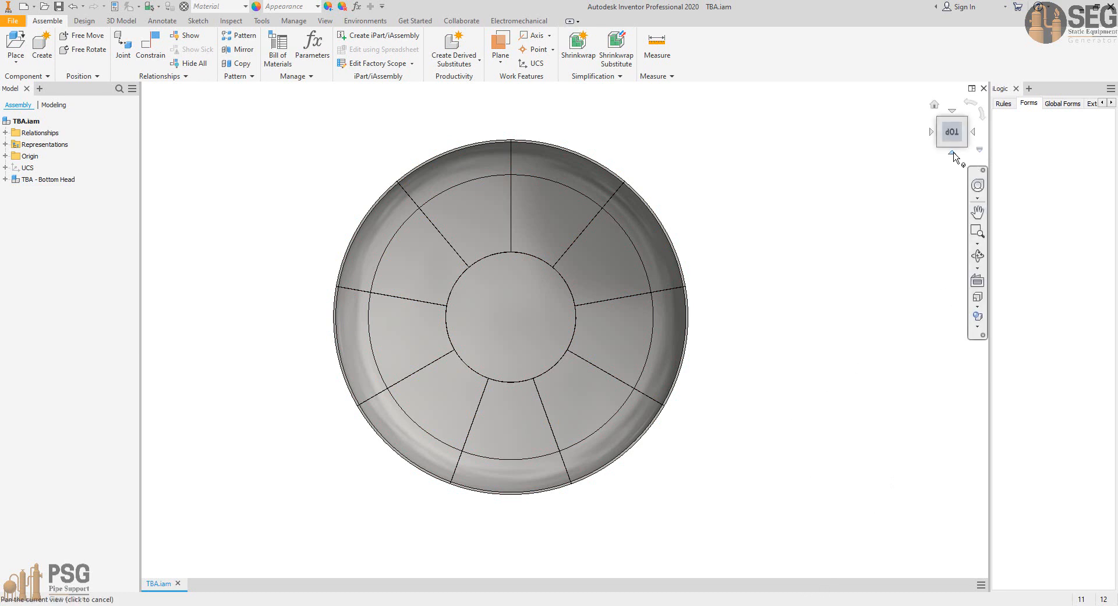
{"action": "left_click", "coordinate": [953, 154]}
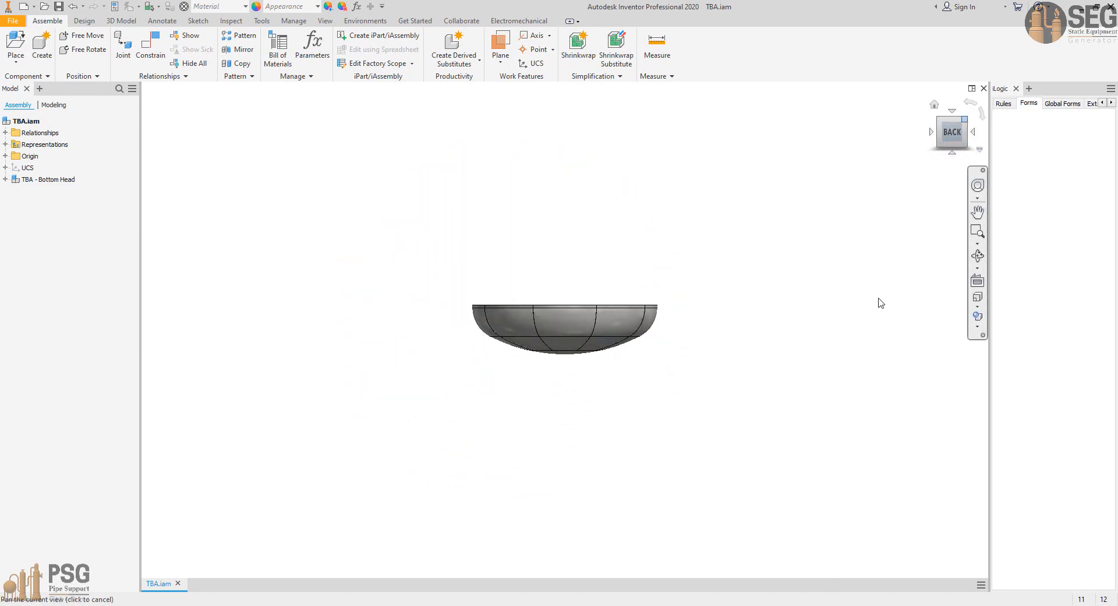
{"action": "key", "text": "F6"}
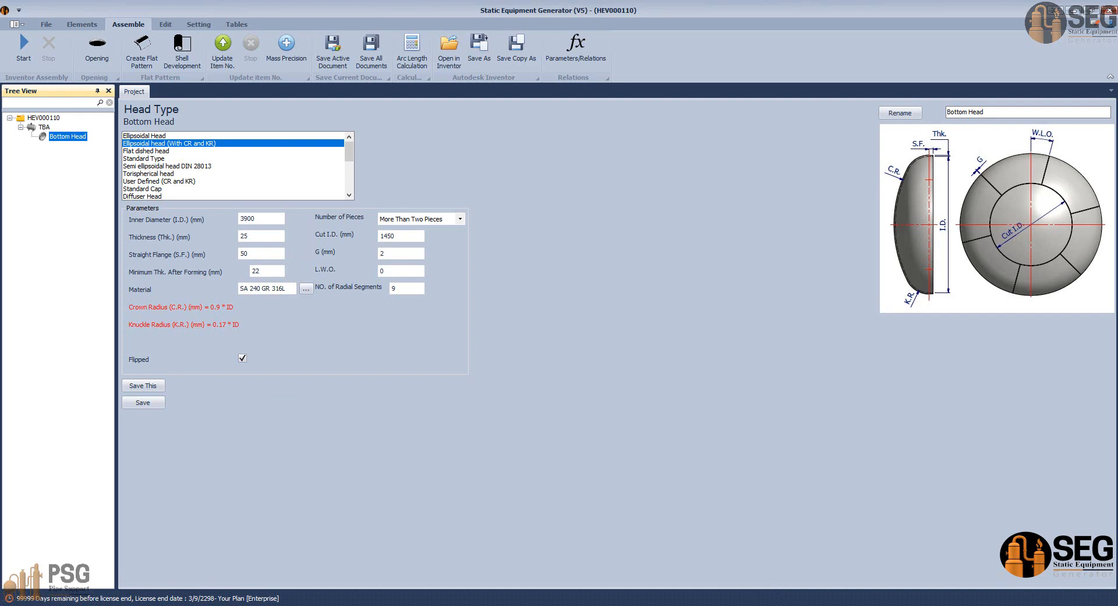
- Examine the 1250 mm shell course above the bottom head in the AutoCAD elevation, including its height, seams and shell size
{"action": "mouse_move", "coordinate": [780, 605]}
{"action": "left_click", "coordinate": [632, 574]}
{"action": "scroll", "coordinate": [476, 414], "scroll_direction": "down", "scroll_amount": 3}
{"action": "middle_click_drag", "start_coordinate": [416, 494], "coordinate": [535, 278]}
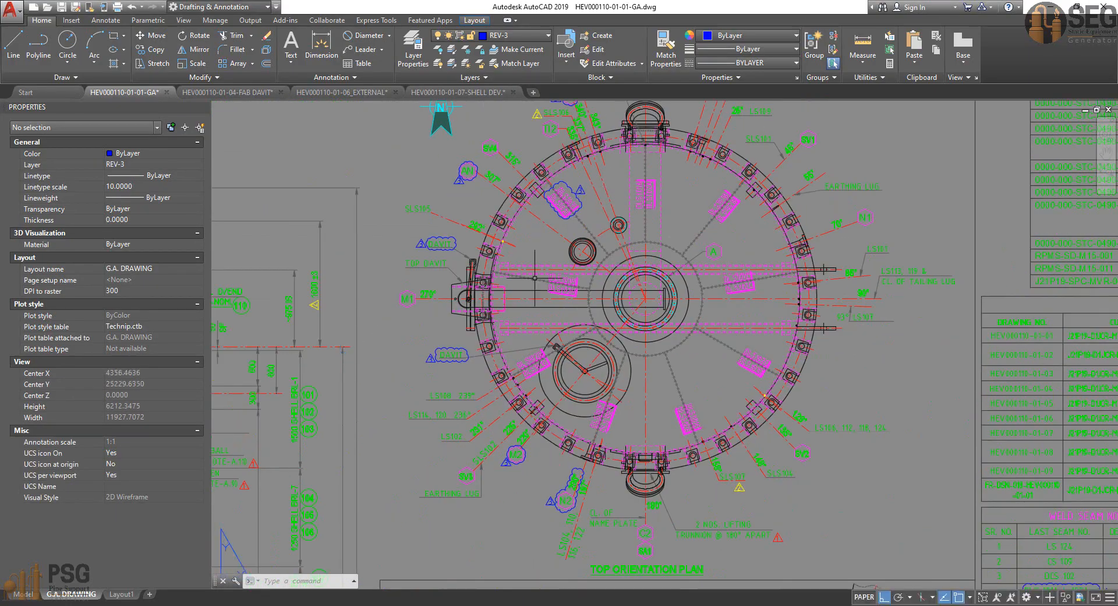
{"action": "scroll", "coordinate": [507, 309], "scroll_direction": "down", "scroll_amount": 3}
{"action": "middle_click_drag", "start_coordinate": [439, 372], "coordinate": [613, 125]}
{"action": "scroll", "coordinate": [516, 426], "scroll_direction": "up", "scroll_amount": 3}
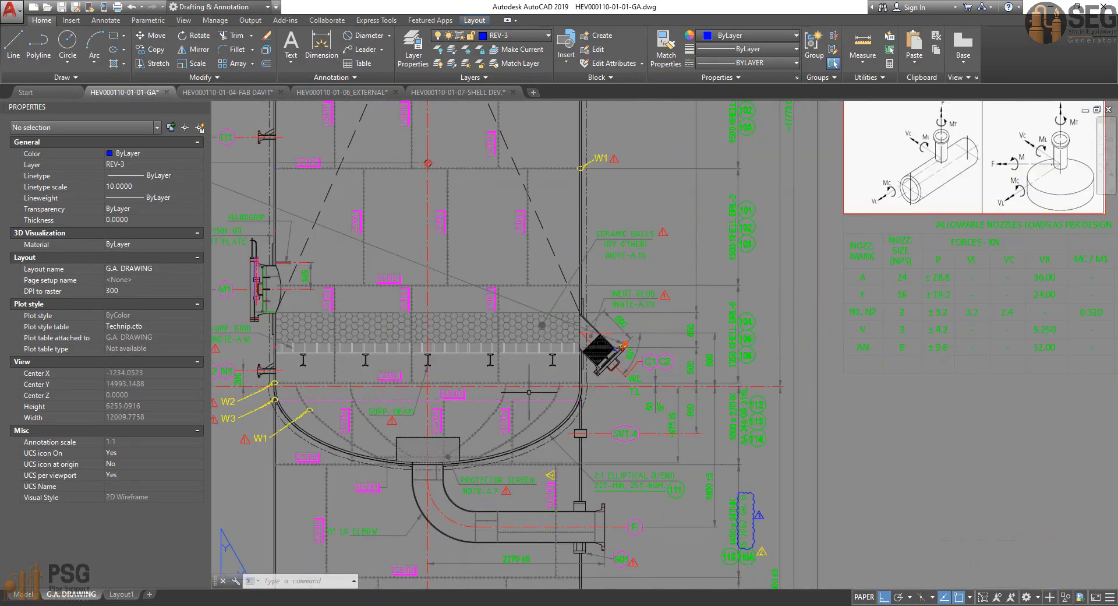
{"action": "scroll", "coordinate": [529, 393], "scroll_direction": "up", "scroll_amount": 2}
{"action": "middle_click_drag", "start_coordinate": [531, 392], "coordinate": [590, 477]}
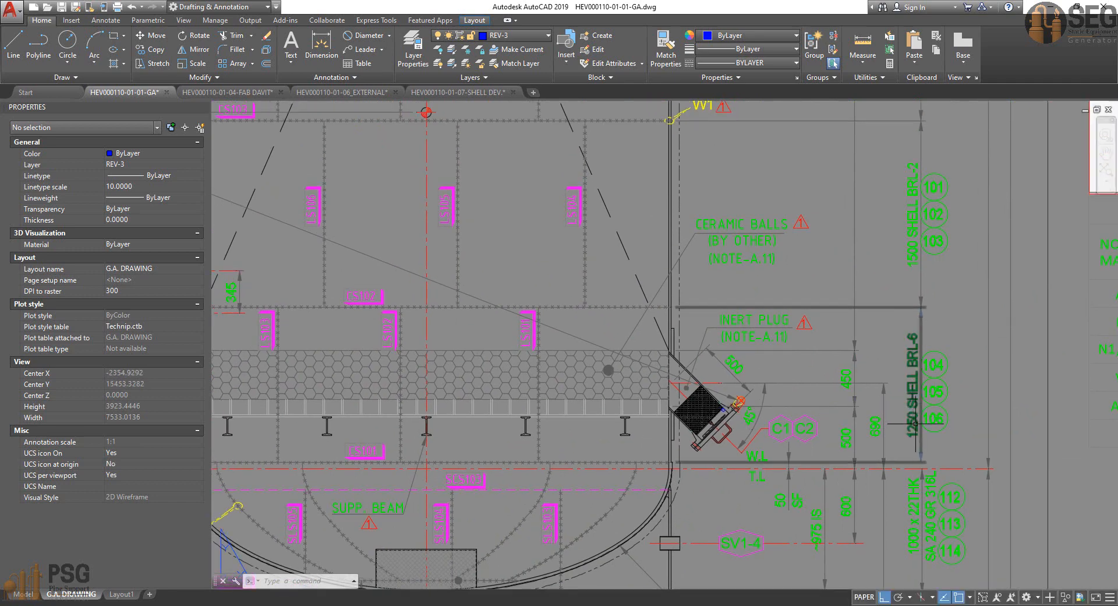
{"action": "mouse_move", "coordinate": [916, 424]}
{"action": "middle_mouse_down"}
{"action": "mouse_move", "coordinate": [928, 369]}
{"action": "mouse_move", "coordinate": [939, 369]}
{"action": "middle_mouse_up"}
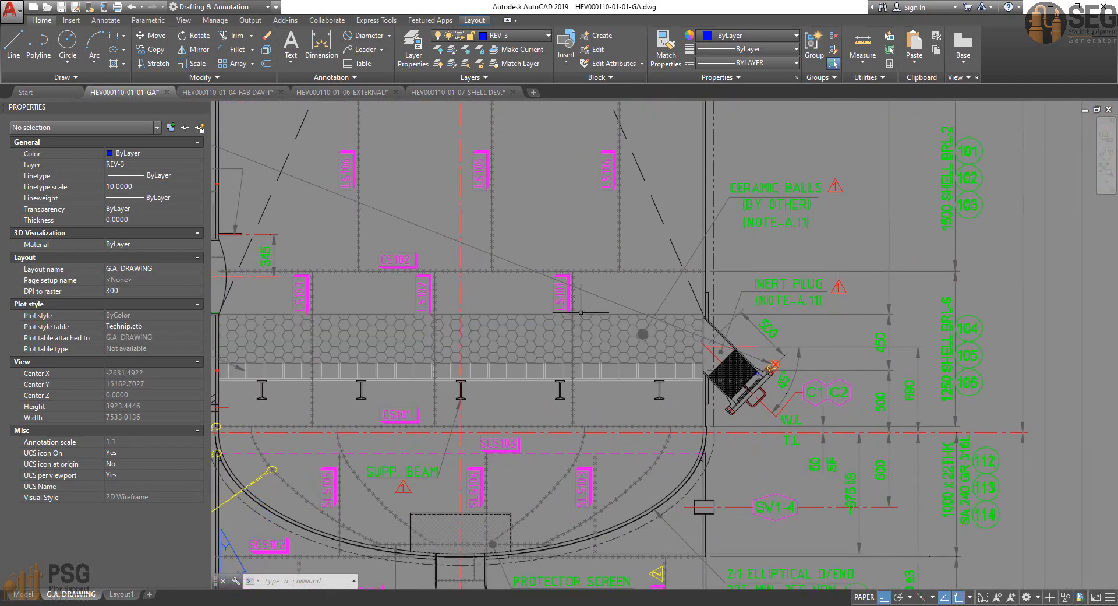
{"action": "middle_click_drag", "start_coordinate": [494, 294], "coordinate": [553, 300]}
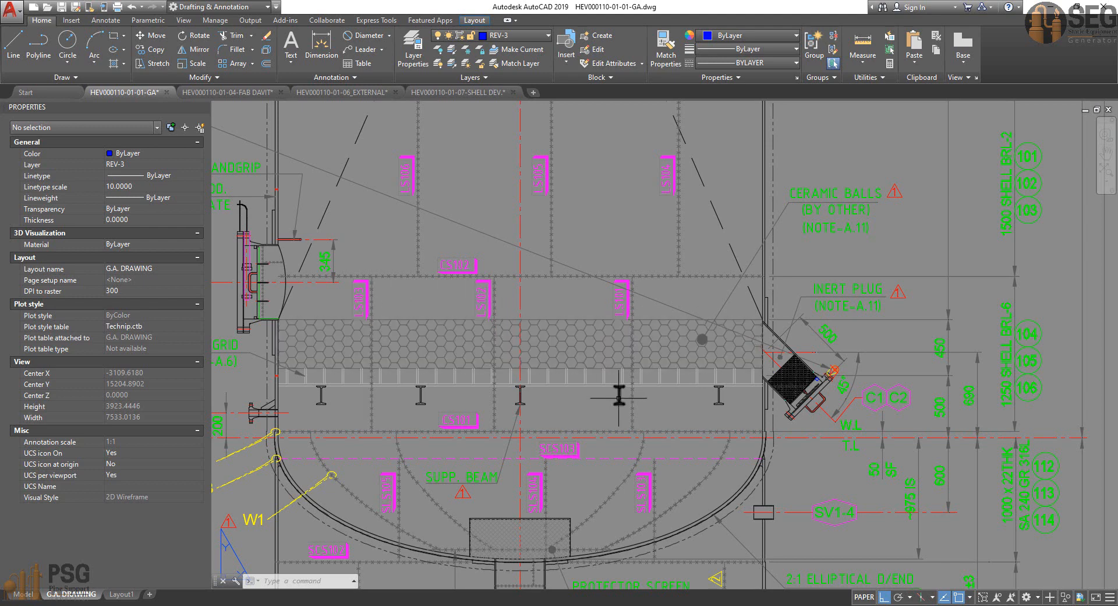
{"action": "middle_click_drag", "start_coordinate": [737, 367], "coordinate": [718, 360]}
{"action": "scroll", "coordinate": [718, 360], "scroll_direction": "down", "scroll_amount": 1}
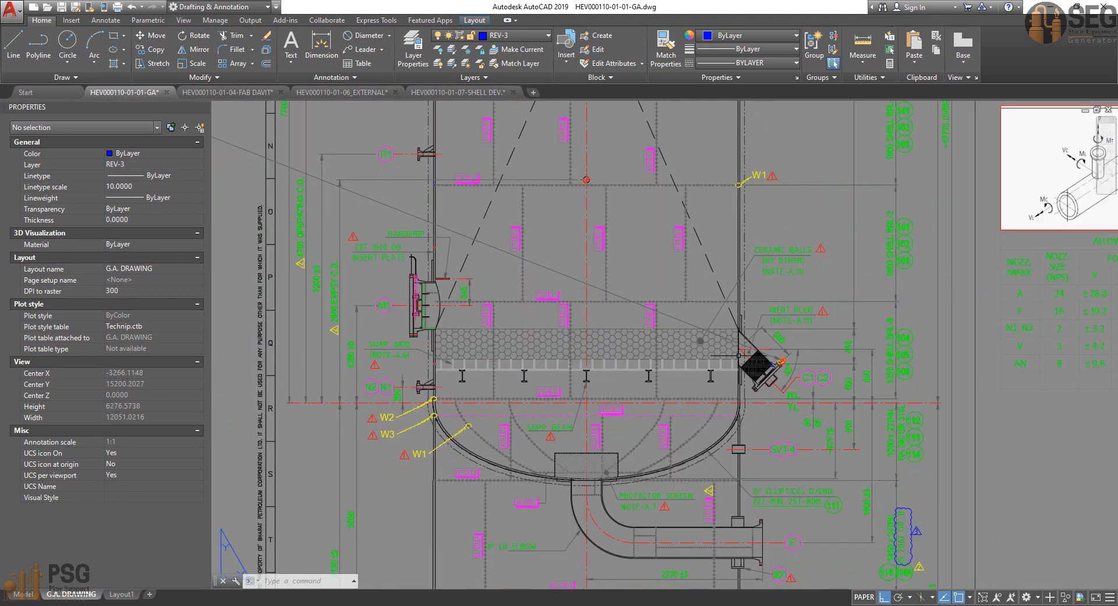
{"action": "scroll", "coordinate": [597, 370], "scroll_direction": "up", "scroll_amount": 3}
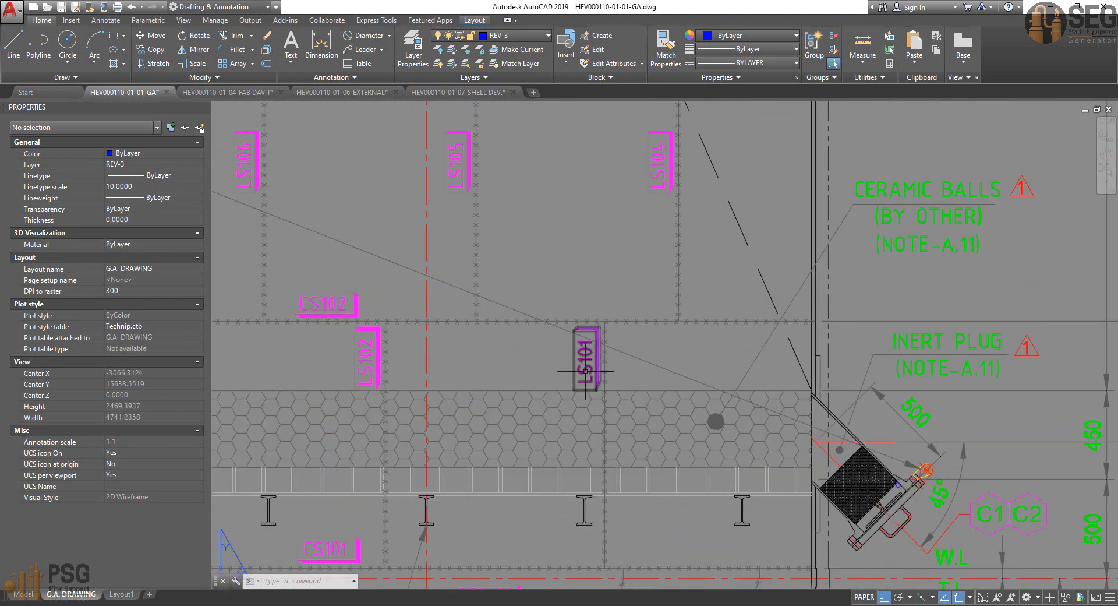
{"action": "scroll", "coordinate": [597, 370], "scroll_direction": "down", "scroll_amount": 4}
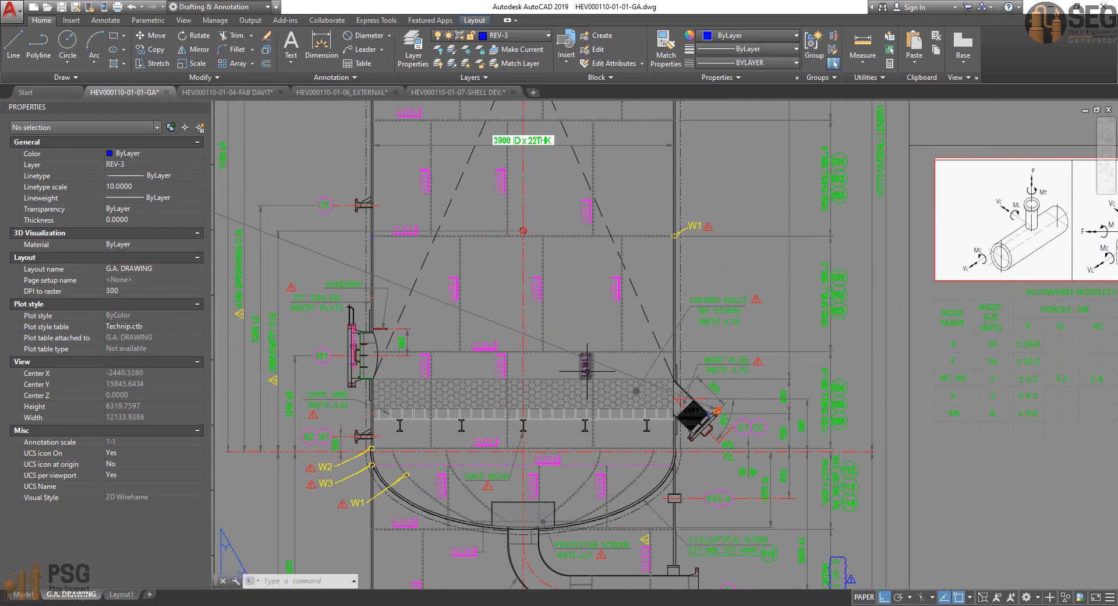
- Examine the AutoCAD top orientation plan for the angles of the first shell course's long seams LS101, LS102 and LS103
{"action": "scroll", "coordinate": [650, 375], "scroll_direction": "down", "scroll_amount": 2}
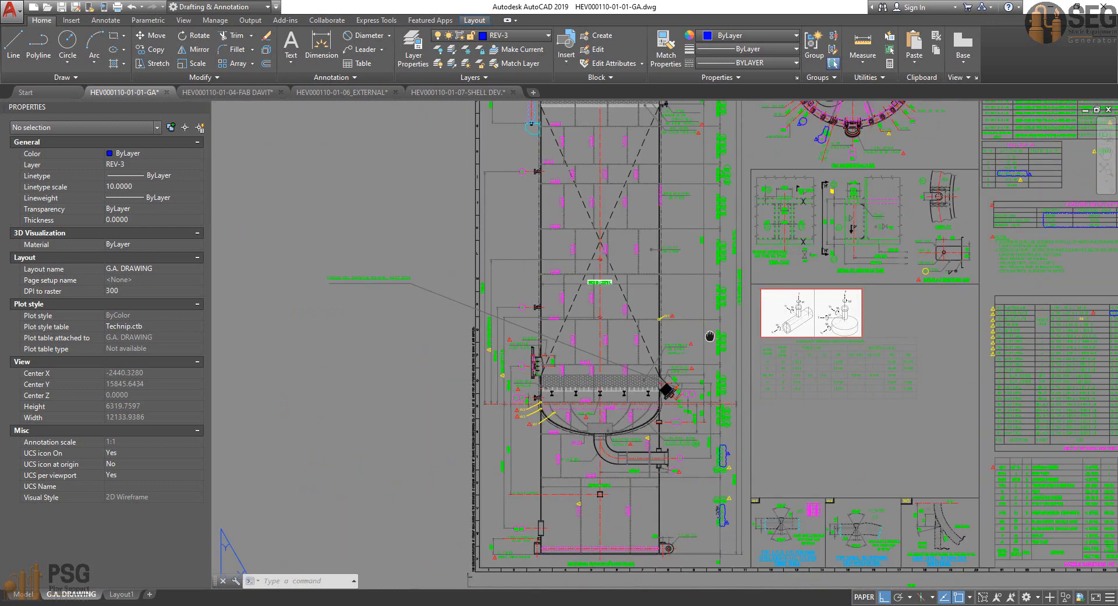
{"action": "mouse_move", "coordinate": [617, 385]}
{"action": "middle_mouse_down"}
{"action": "mouse_move", "coordinate": [433, 585]}
{"action": "mouse_move", "coordinate": [340, 605]}
{"action": "middle_mouse_up"}
{"action": "scroll", "coordinate": [644, 342], "scroll_direction": "up", "scroll_amount": 2}
{"action": "middle_click_drag", "start_coordinate": [645, 343], "coordinate": [683, 365]}
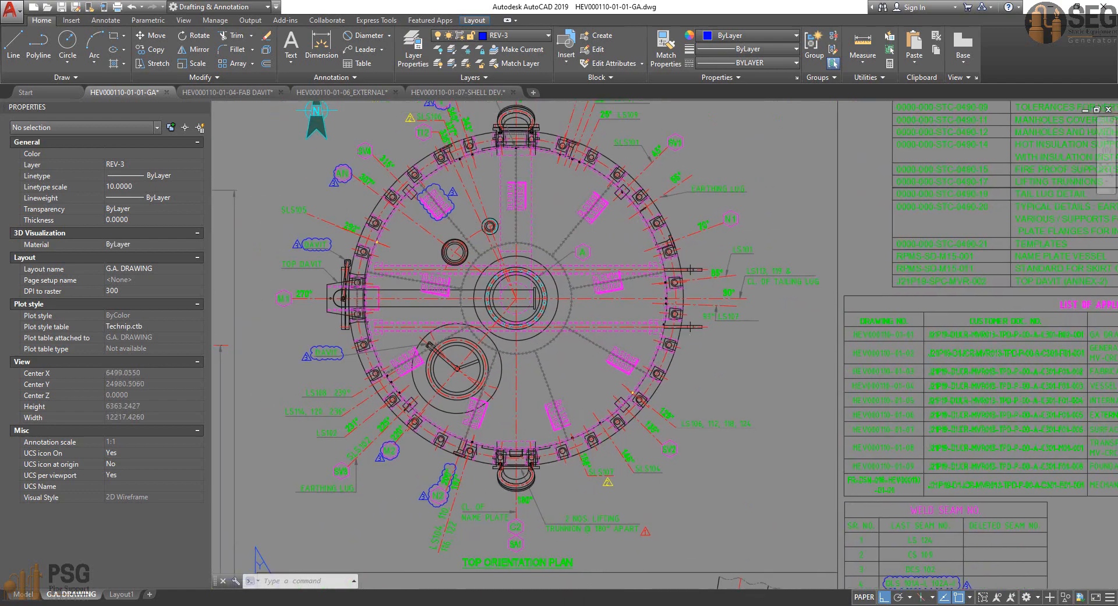
{"action": "scroll", "coordinate": [710, 285], "scroll_direction": "up", "scroll_amount": 2}
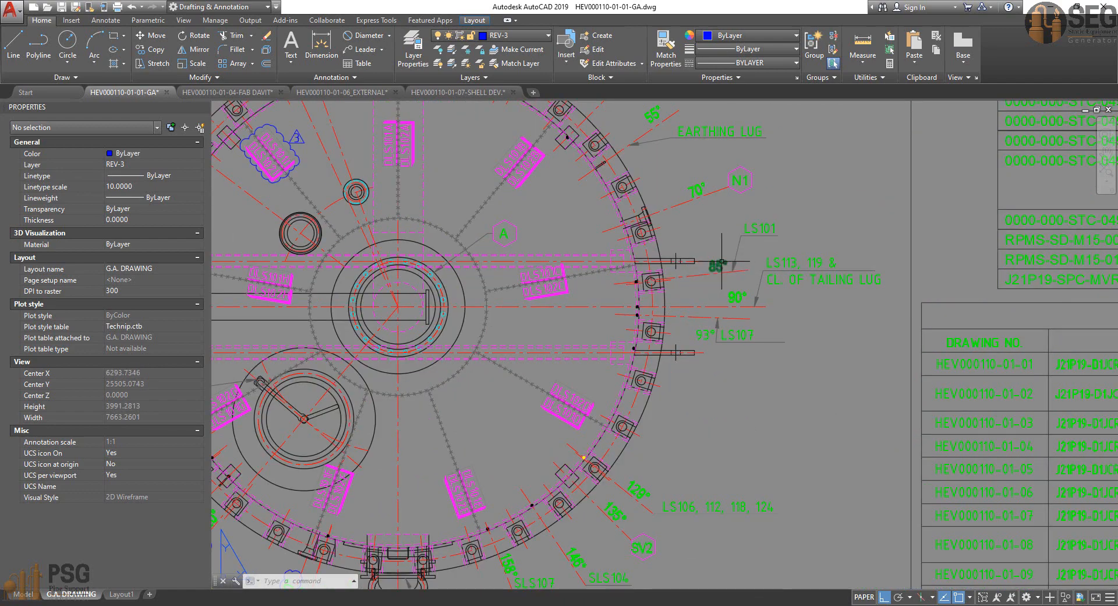
{"action": "scroll", "coordinate": [716, 266], "scroll_direction": "down", "scroll_amount": 2}
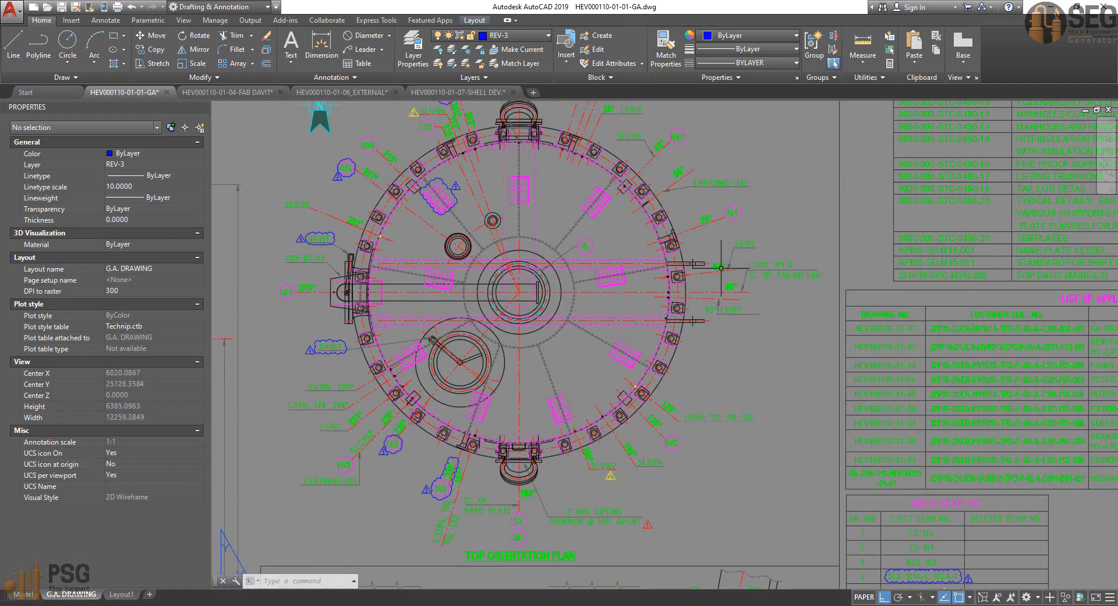
{"action": "middle_click_drag", "start_coordinate": [722, 268], "coordinate": [730, 278]}
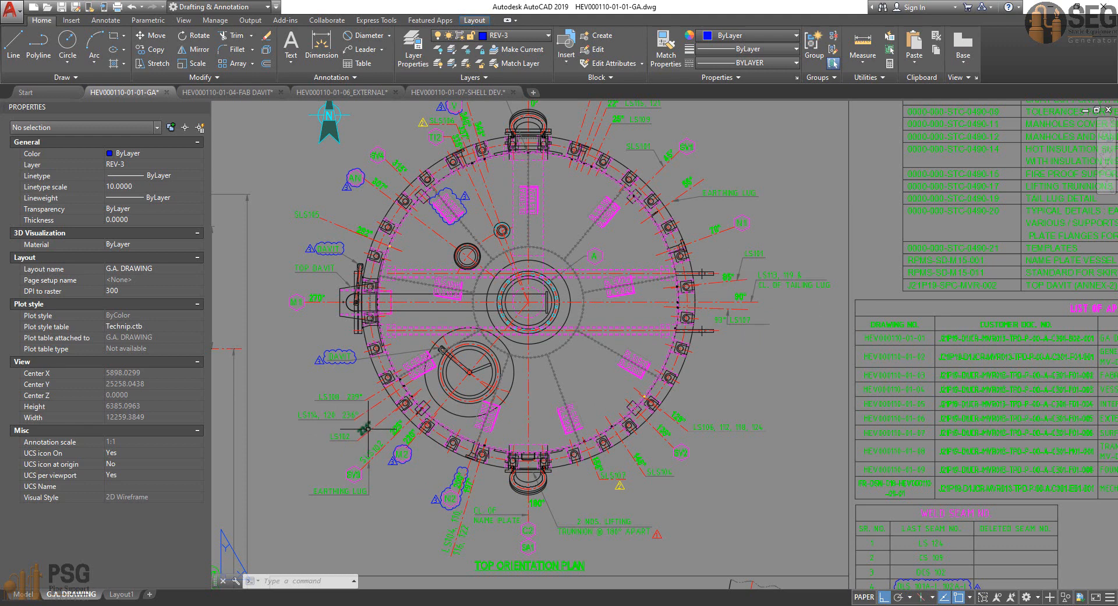
{"action": "middle_click_drag", "start_coordinate": [495, 250], "coordinate": [479, 357]}
{"action": "scroll", "coordinate": [576, 180], "scroll_direction": "up", "scroll_amount": 2}
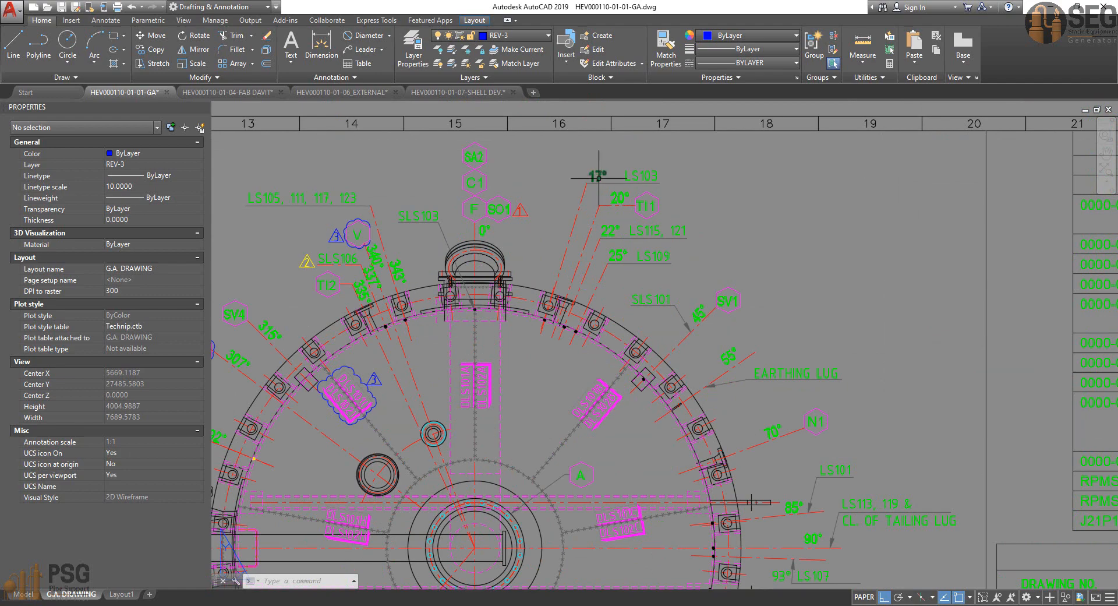
{"action": "scroll", "coordinate": [594, 173], "scroll_direction": "down", "scroll_amount": 2}
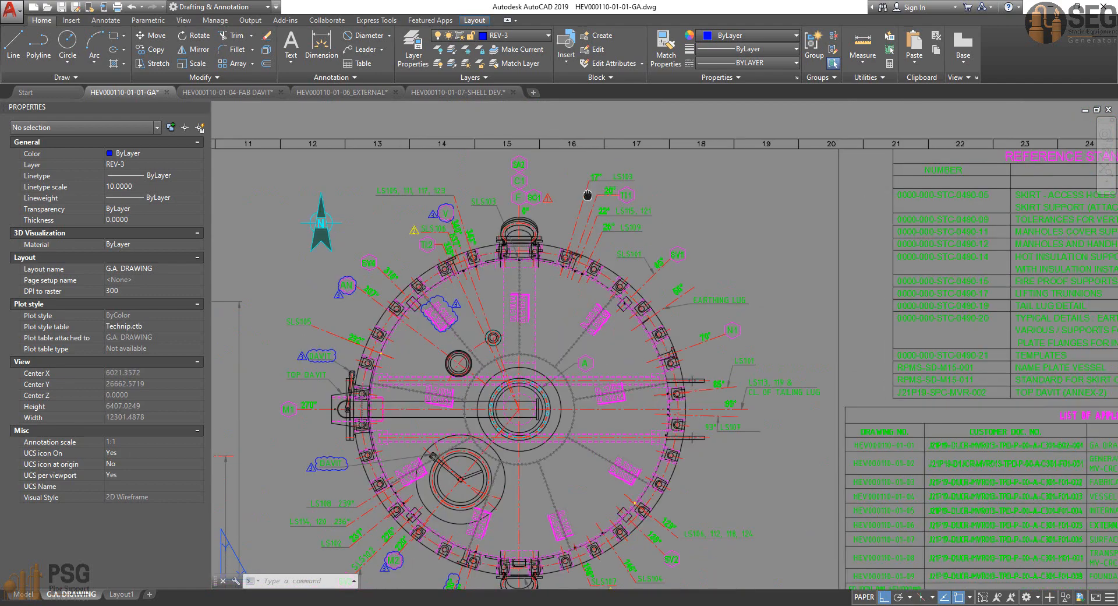
{"action": "middle_click_drag", "start_coordinate": [588, 195], "coordinate": [610, 157]}
- Switch to Static Equipment Generator, add a shell named Shell-1 under TBA and open its parameters
{"action": "key", "text": "alt+Tab"}
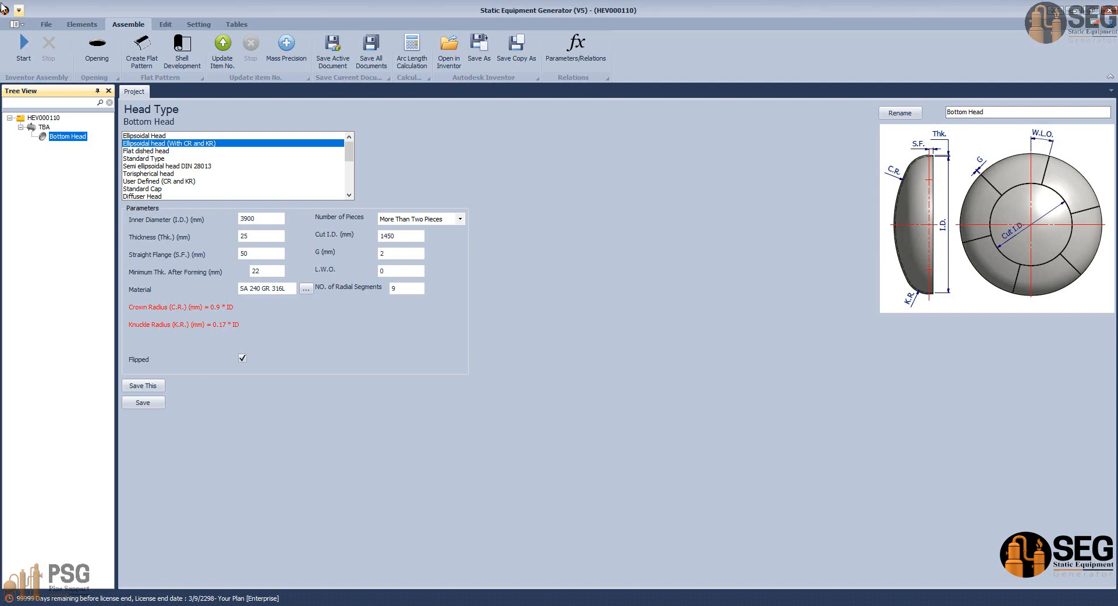
{"action": "left_click", "coordinate": [81, 24]}
{"action": "left_click", "coordinate": [44, 127]}
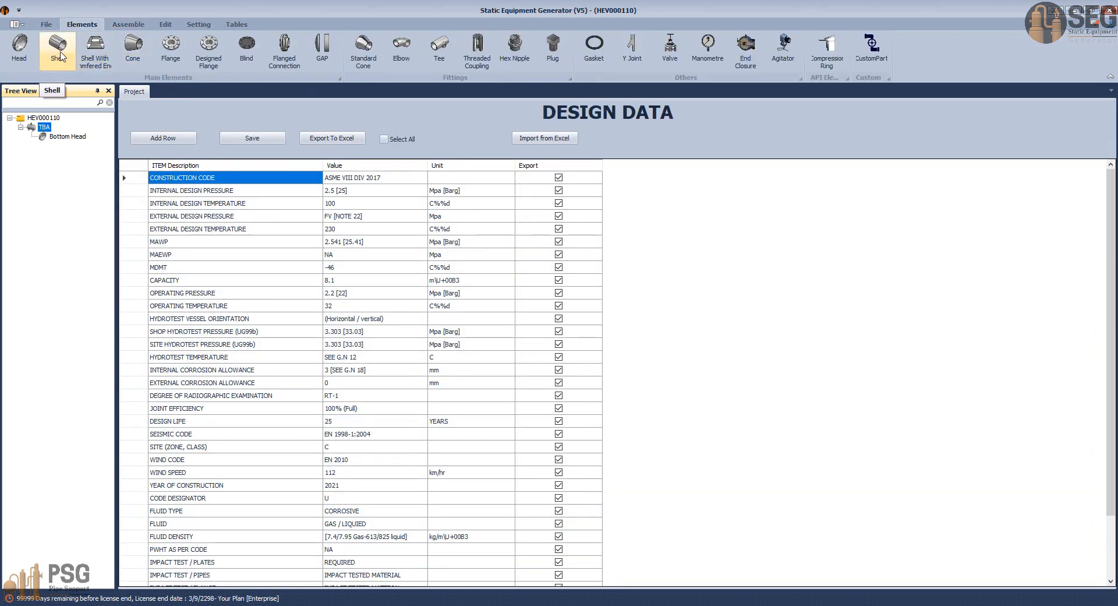
{"action": "left_click", "coordinate": [59, 49]}
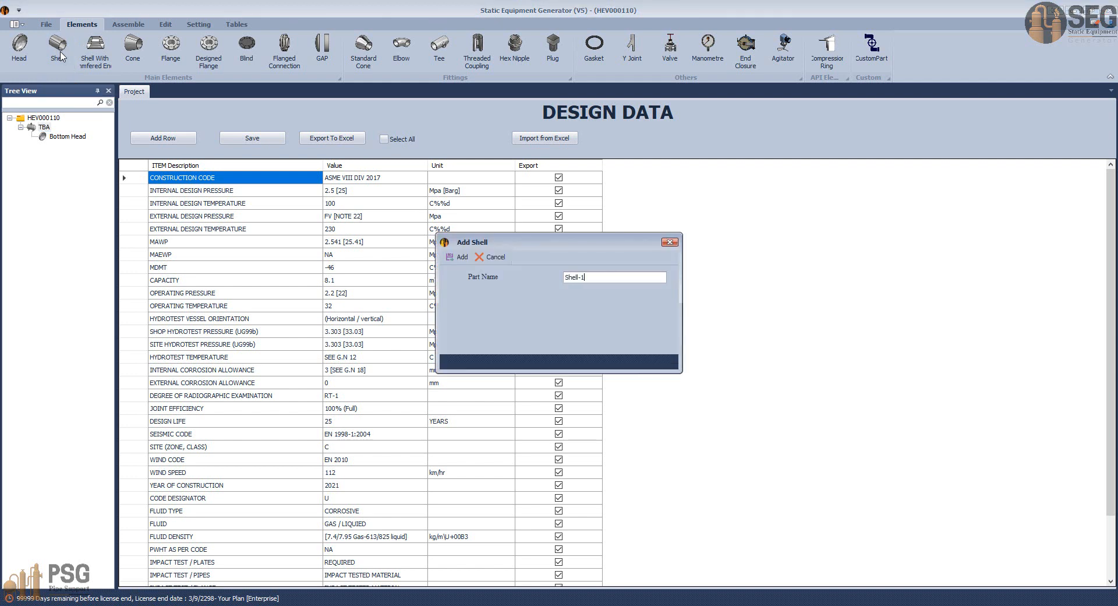
{"action": "key", "text": "Return"}
{"action": "left_click", "coordinate": [54, 146]}
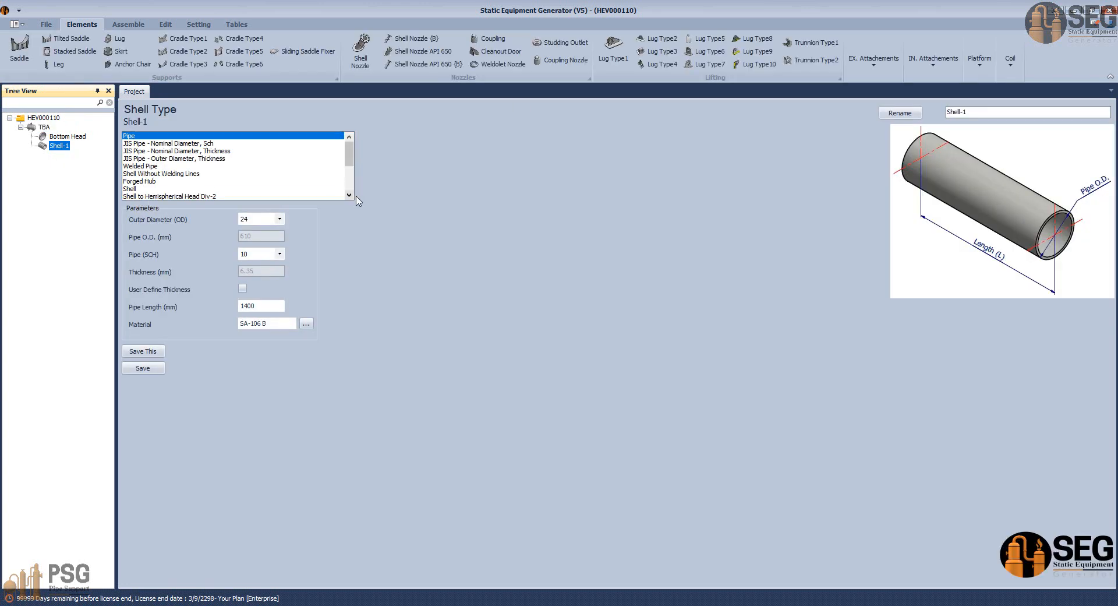
- Set Shell-1's type to "Shell from different pieces" and dismiss the course-height message
{"action": "left_click", "coordinate": [349, 196]}
{"action": "left_click", "coordinate": [348, 196]}
{"action": "left_click", "coordinate": [349, 196]}
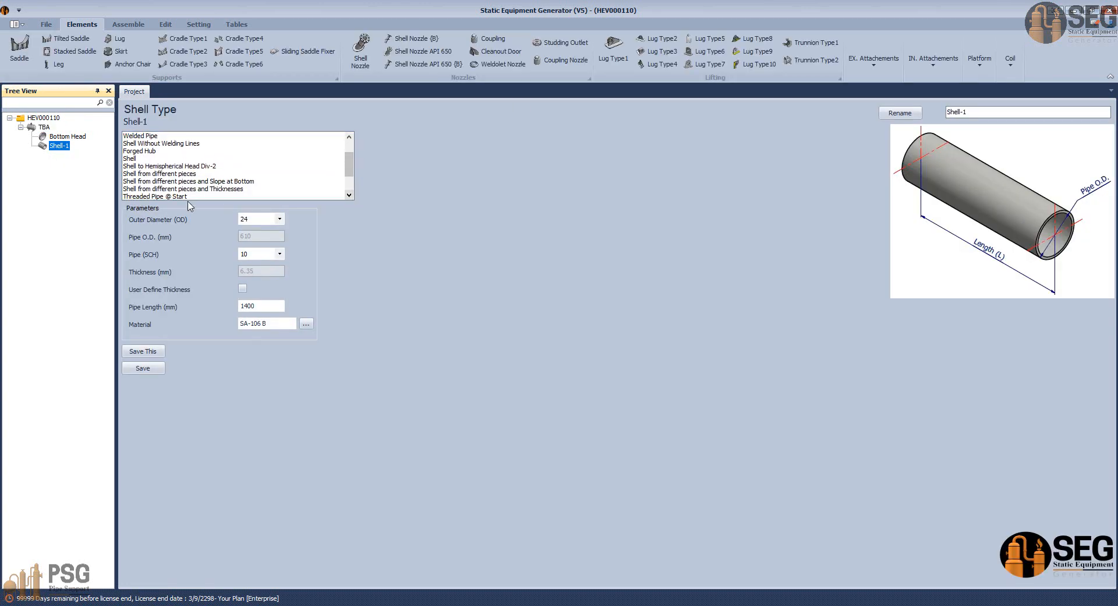
{"action": "left_click", "coordinate": [167, 175]}
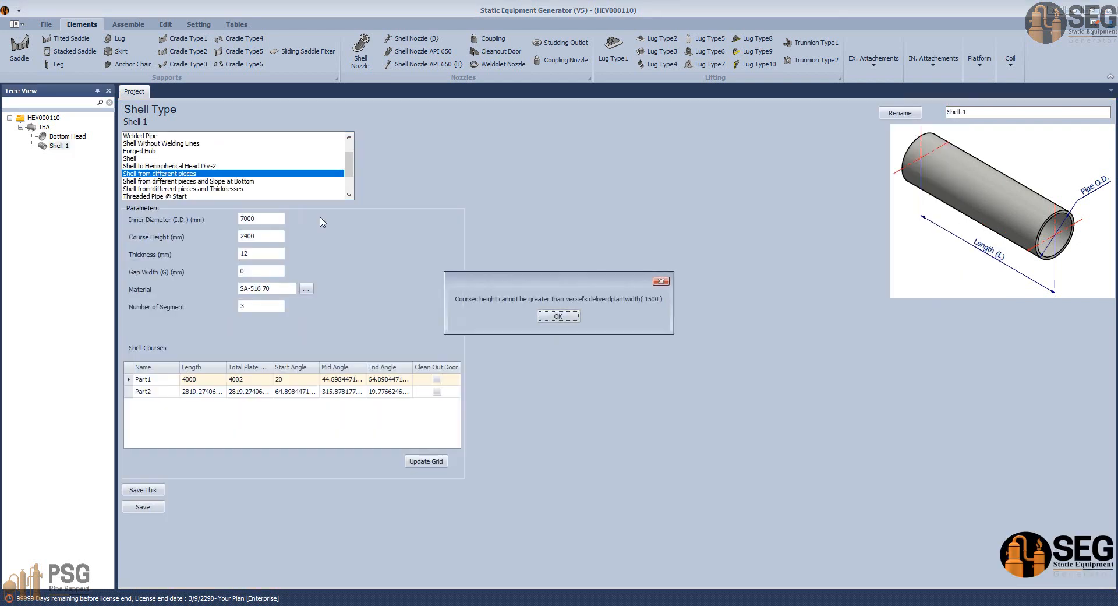
{"action": "left_click", "coordinate": [558, 316]}
- Set Shell-1's inner diameter to 3900 mm, course height to 1250 mm and thickness to 22 mm
{"action": "type", "text": "39"}
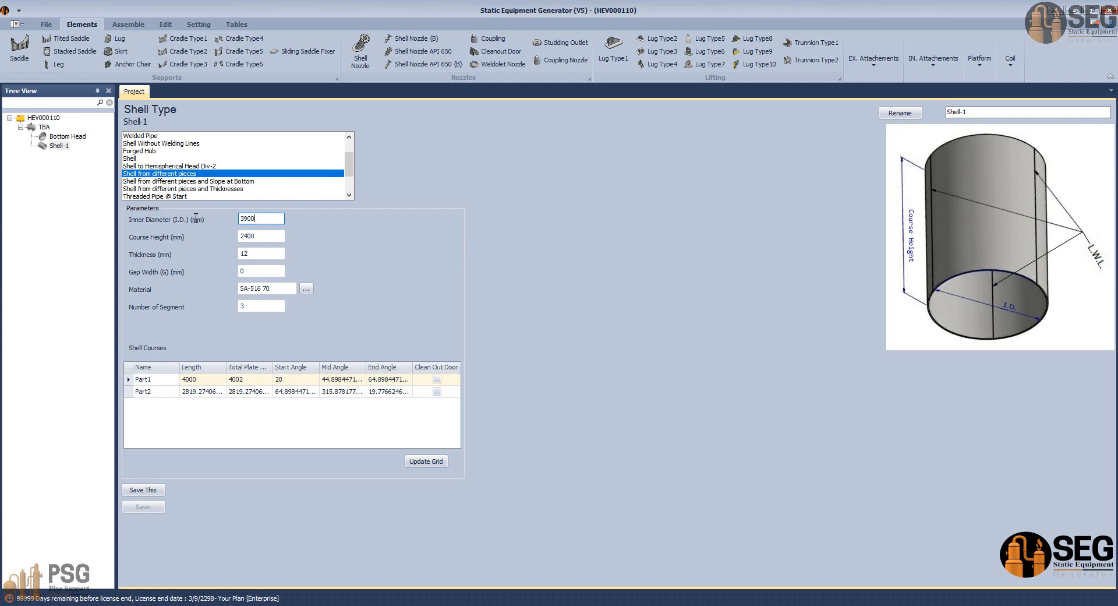
{"action": "left_click", "coordinate": [247, 241]}
{"action": "type", "text": "125"}
{"action": "key", "text": "Tab"}
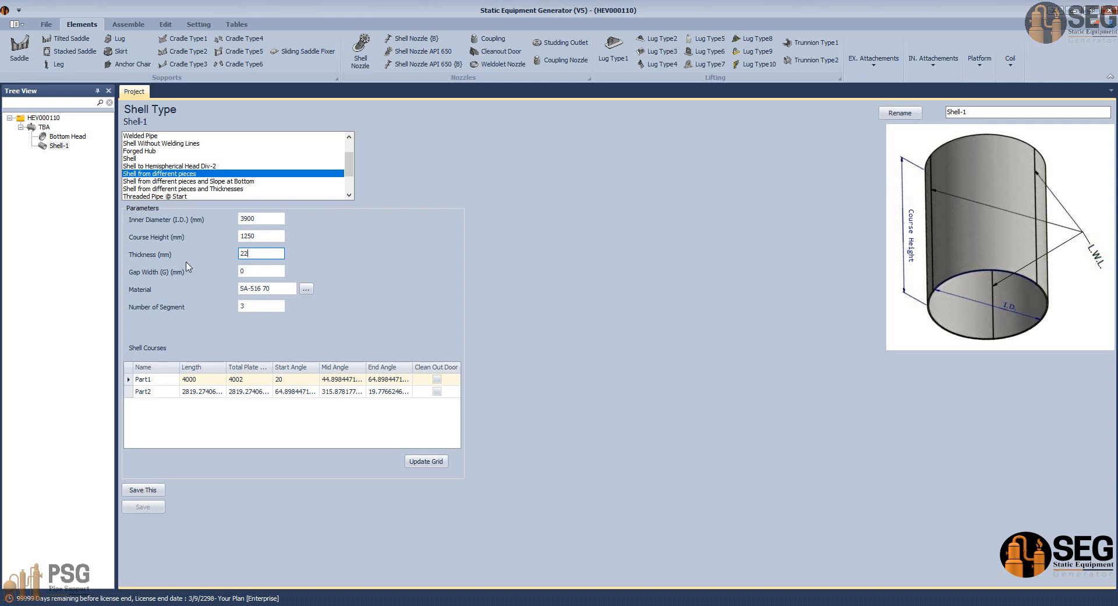
{"action": "key", "text": "Tab"}
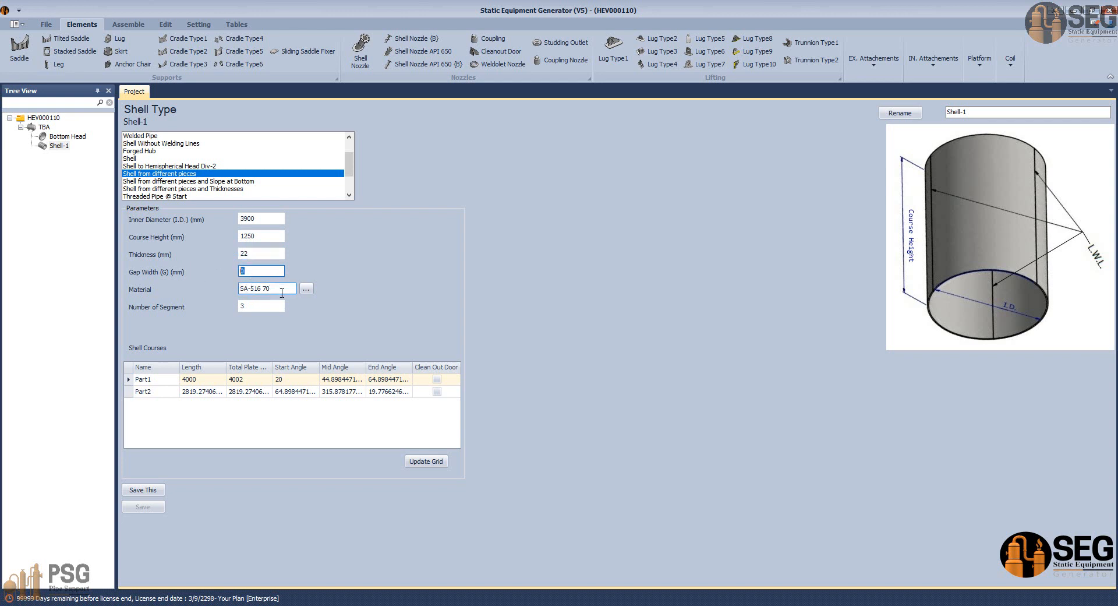
- Copy SA 240 GR 316L from the plate note beside the shell in the AutoCAD elevation and use it as Shell-1's material
{"action": "left_click", "coordinate": [777, 605]}
{"action": "left_click", "coordinate": [607, 566]}
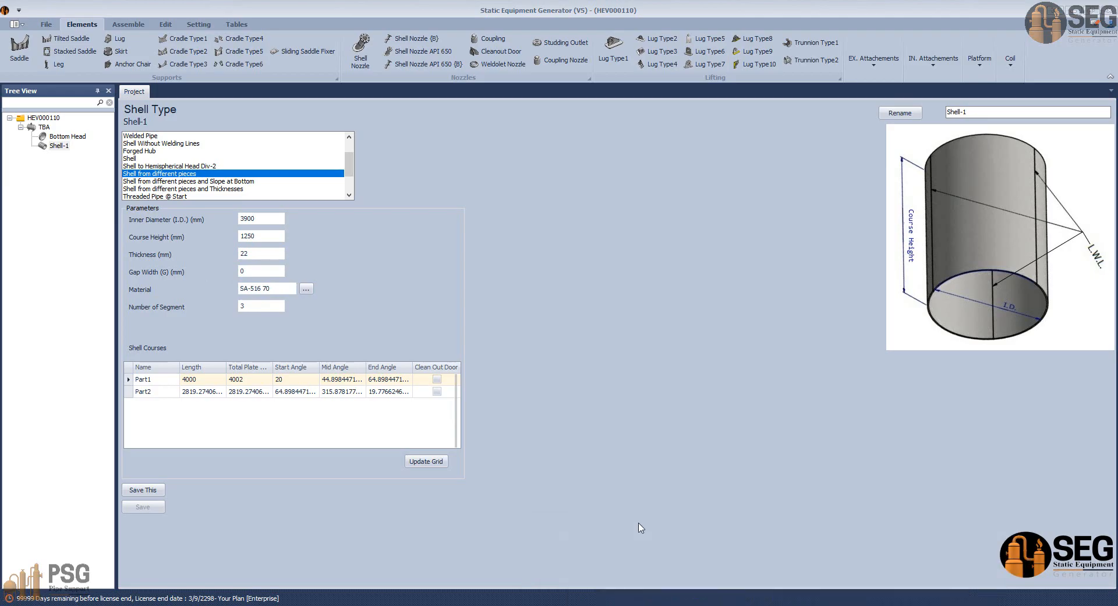
{"action": "scroll", "coordinate": [585, 420], "scroll_direction": "down", "scroll_amount": 4}
{"action": "middle_click_drag", "start_coordinate": [641, 312], "coordinate": [842, 149]}
{"action": "middle_click_drag", "start_coordinate": [567, 493], "coordinate": [574, 465]}
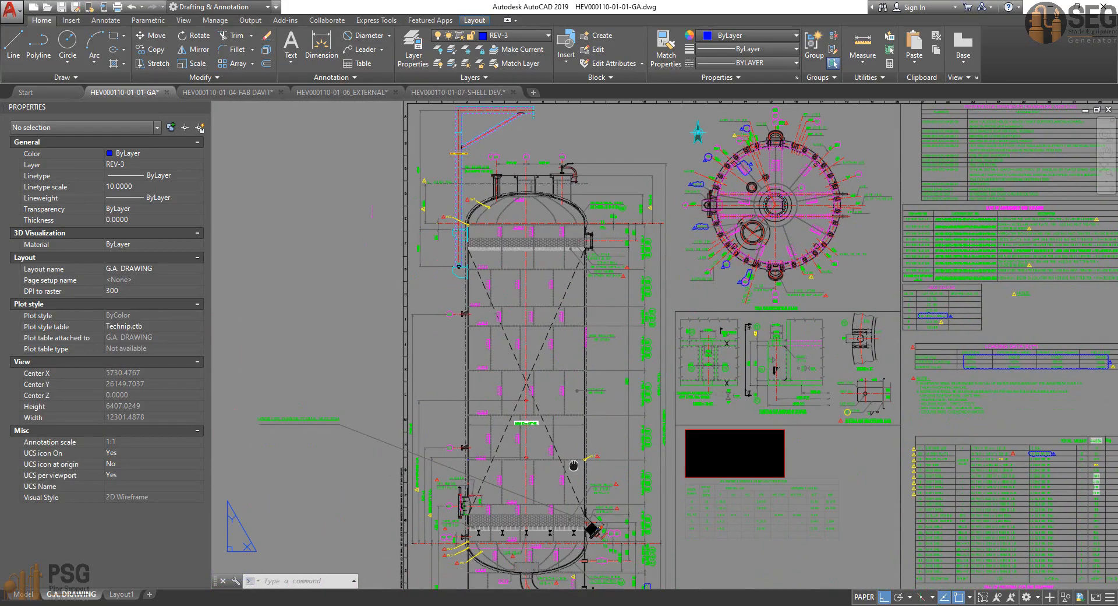
{"action": "scroll", "coordinate": [647, 518], "scroll_direction": "up", "scroll_amount": 3}
{"action": "middle_click_drag", "start_coordinate": [643, 515], "coordinate": [630, 331]}
{"action": "double_click", "coordinate": [620, 492]}
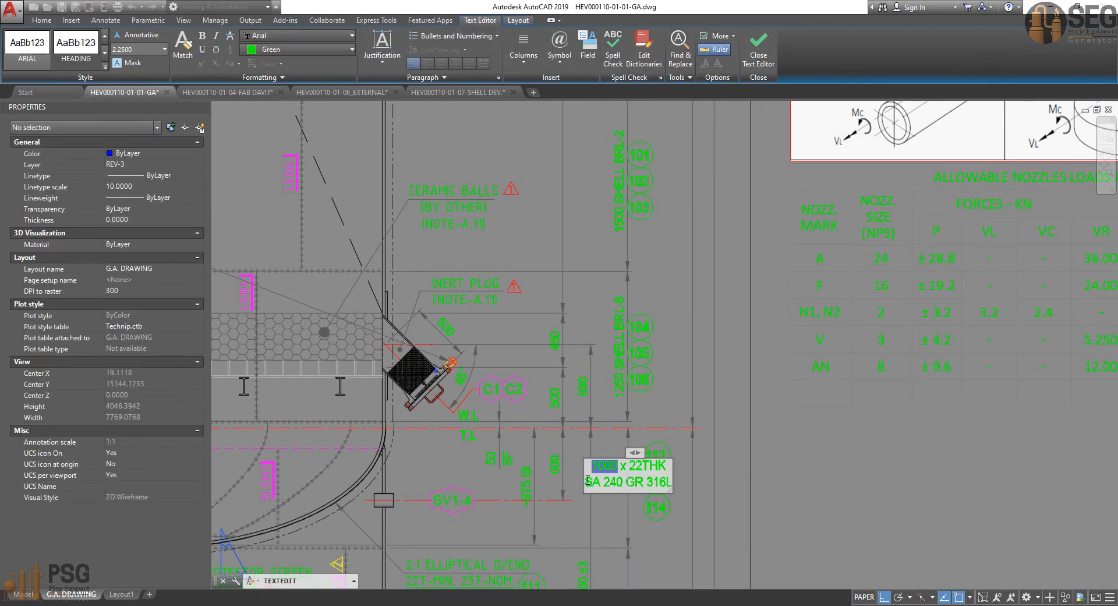
{"action": "left_click_drag", "start_coordinate": [588, 481], "coordinate": [684, 484]}
{"action": "key", "text": "ctrl+c"}
{"action": "left_click", "coordinate": [684, 484]}
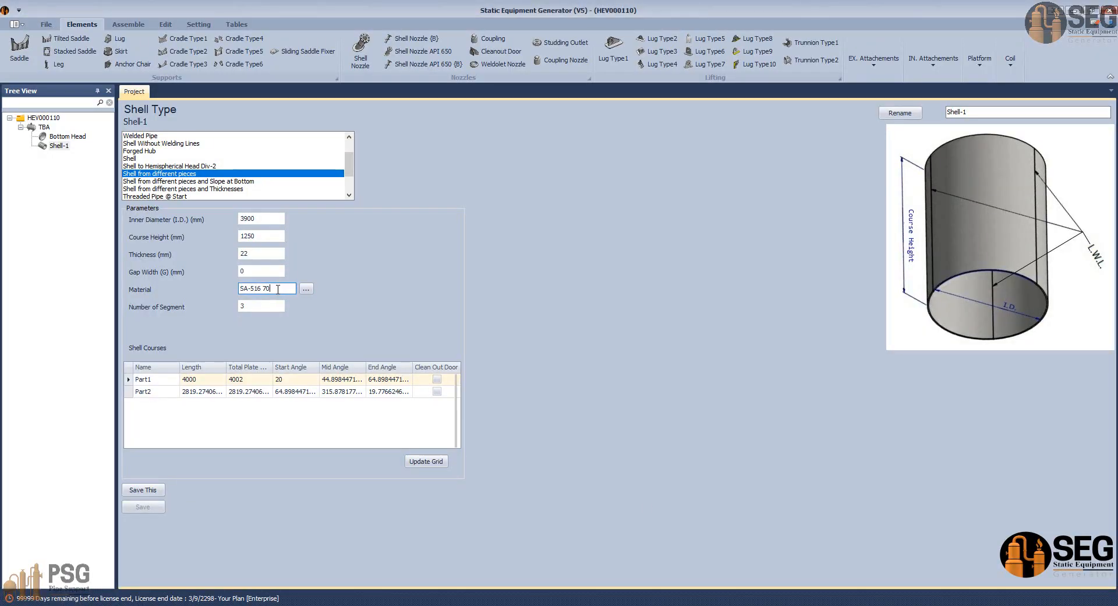
{"action": "key", "text": "ctrl+a"}
{"action": "key", "text": "ctrl+v"}
- Set the lengths of Part1 and Part2 in Shell-1 to 5000 mm and update the course grid
{"action": "left_click_drag", "start_coordinate": [260, 307], "coordinate": [240, 309]}
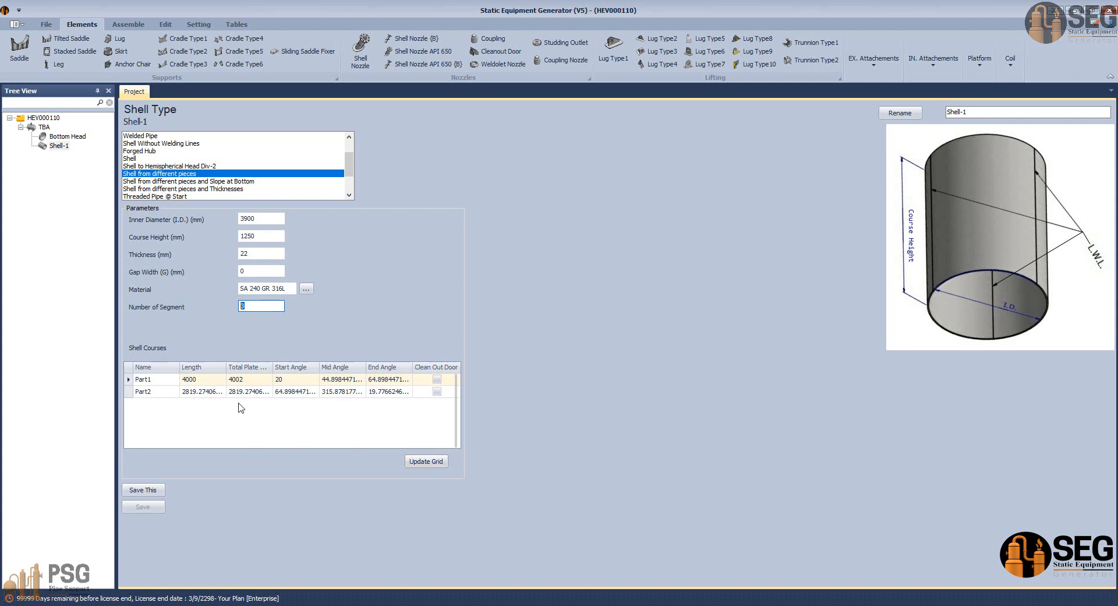
{"action": "left_click", "coordinate": [201, 379]}
{"action": "type", "text": "5000"}
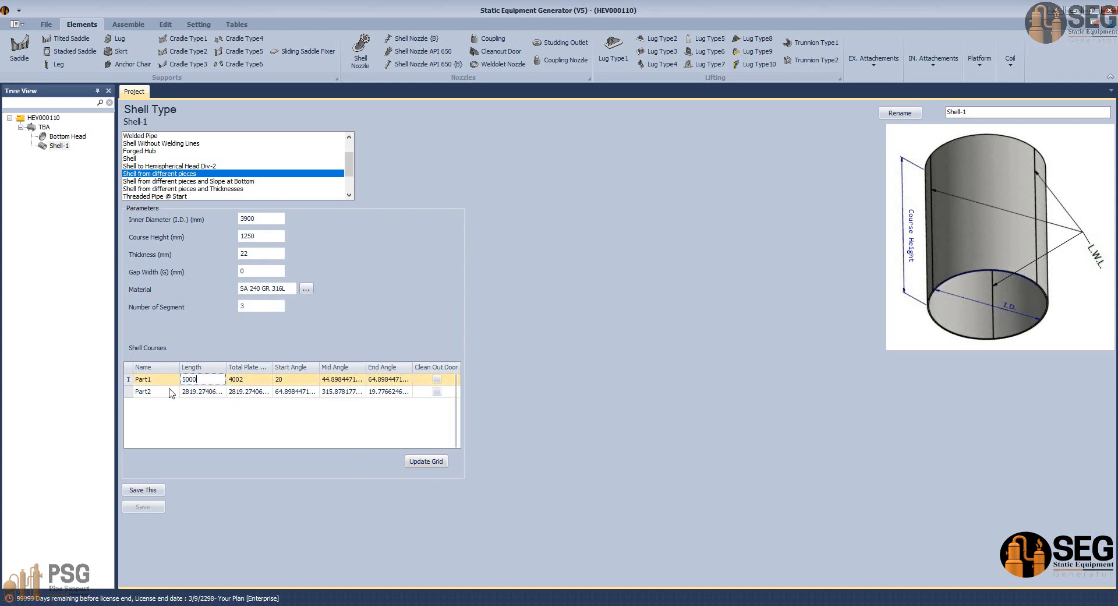
{"action": "left_click", "coordinate": [202, 392]}
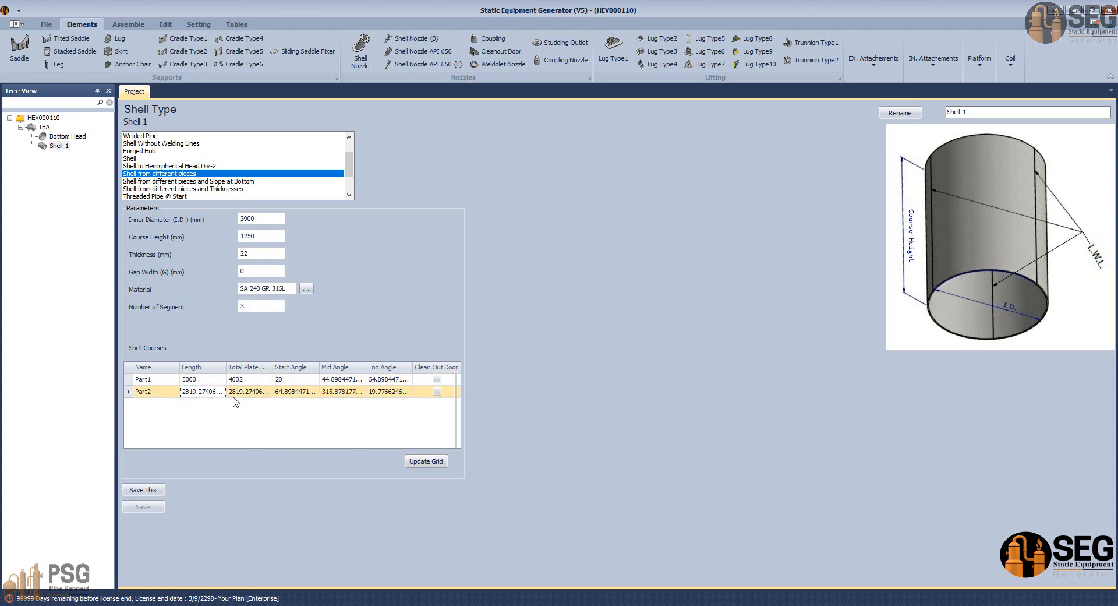
{"action": "left_click", "coordinate": [437, 462]}
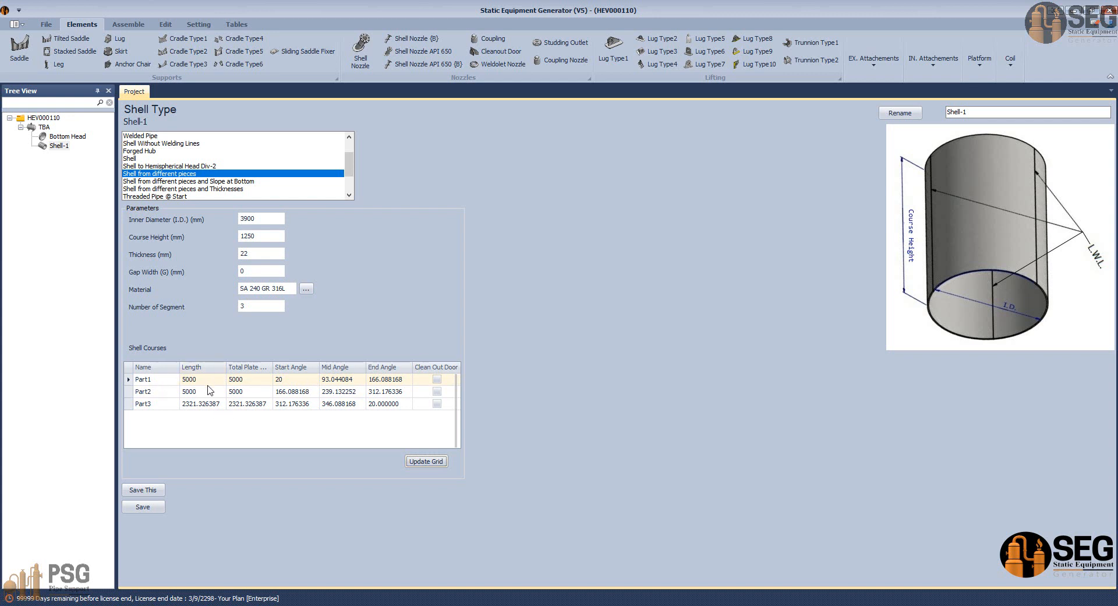
- Set Part1's start angle to 85° and update the course grid
{"action": "left_click", "coordinate": [132, 407]}
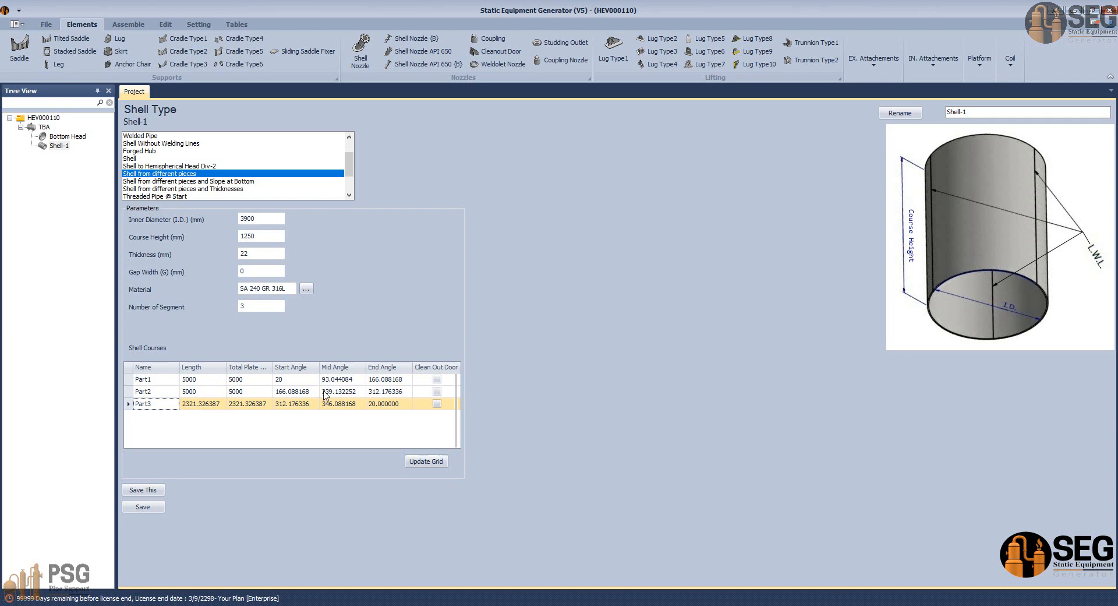
{"action": "left_click", "coordinate": [296, 380]}
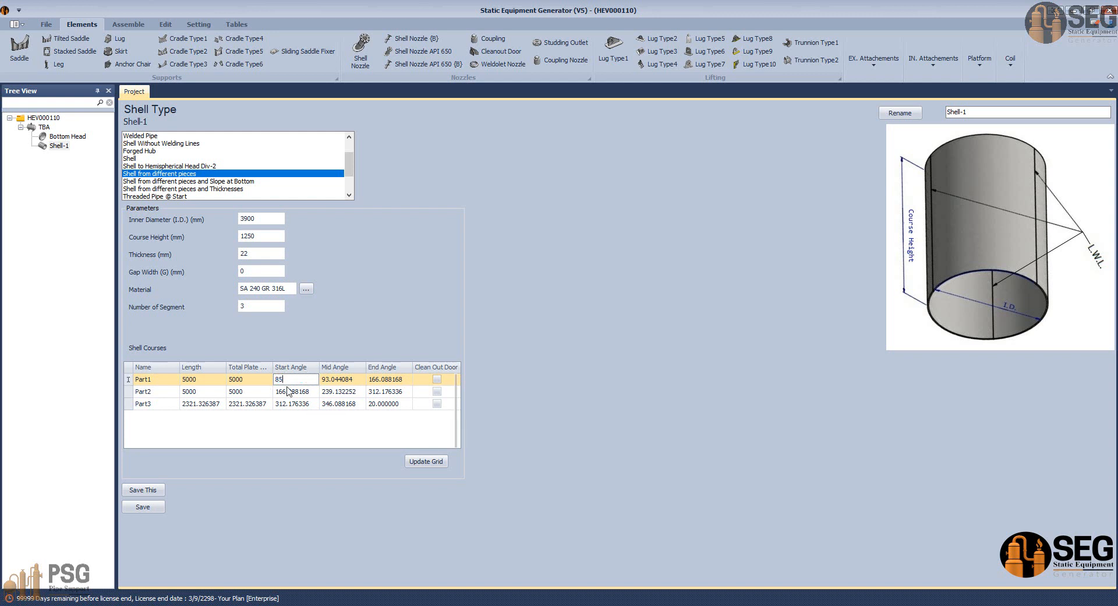
{"action": "left_click", "coordinate": [427, 462]}
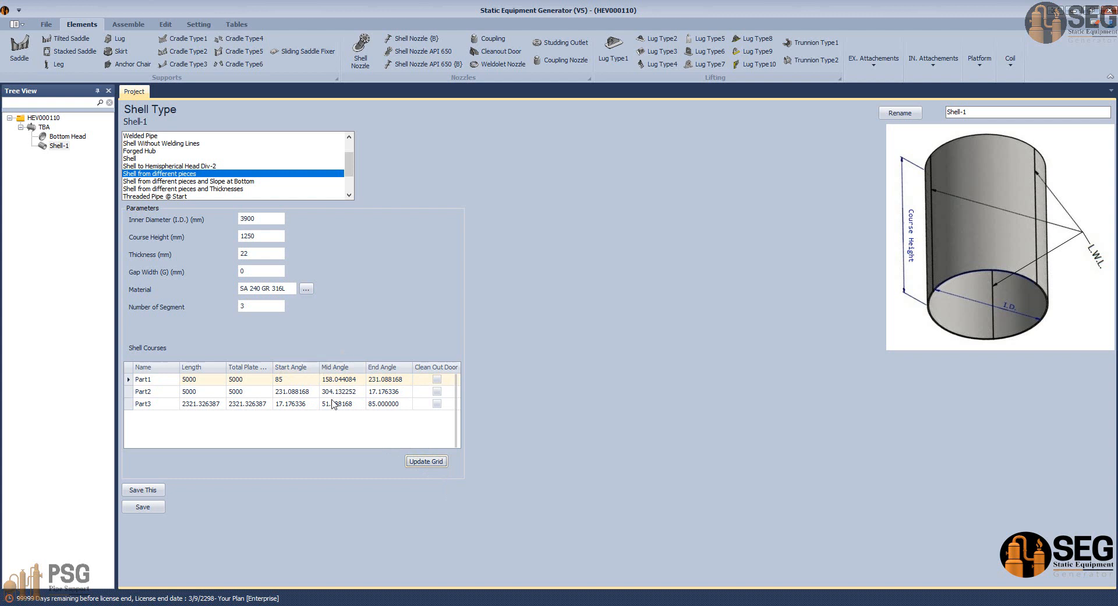
- Check Part1's start and end angles against seams LS101 and LS102 in the AutoCAD top orientation plan
{"action": "left_click", "coordinate": [376, 382]}
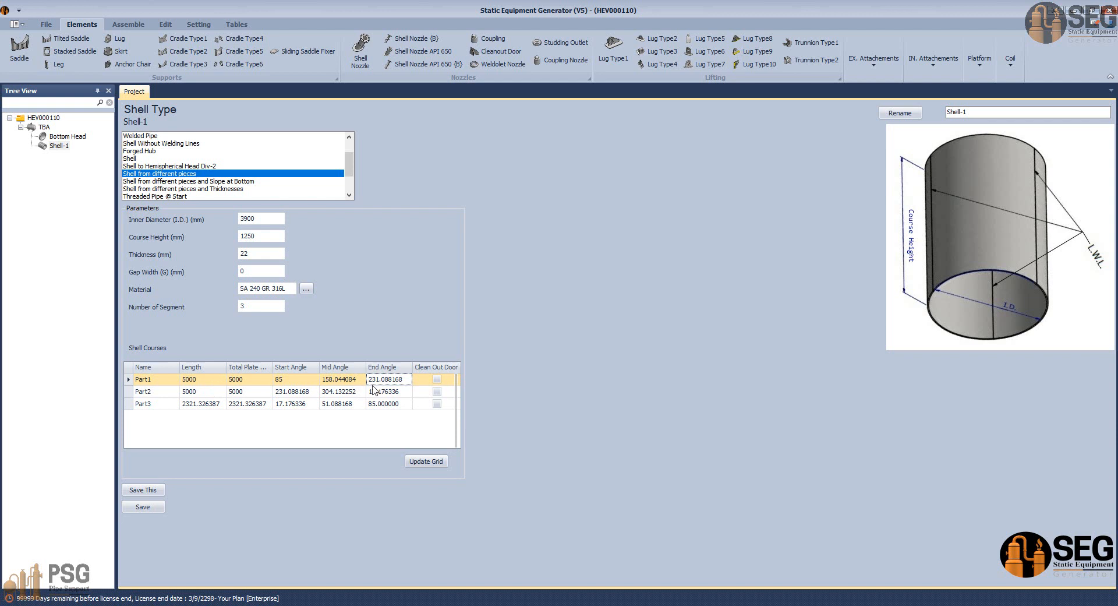
{"action": "mouse_move", "coordinate": [727, 602]}
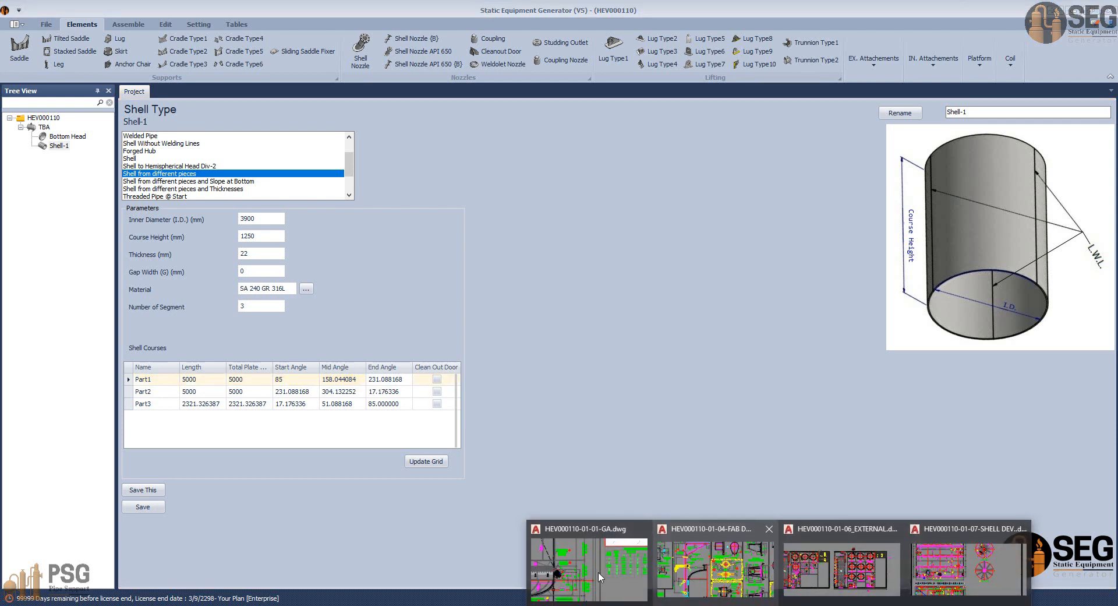
{"action": "left_click", "coordinate": [599, 571]}
{"action": "middle_click_drag", "start_coordinate": [474, 472], "coordinate": [453, 464]}
{"action": "scroll", "coordinate": [453, 464], "scroll_direction": "down", "scroll_amount": 2}
{"action": "mouse_move", "coordinate": [776, 148]}
{"action": "middle_mouse_down"}
{"action": "mouse_move", "coordinate": [654, 339]}
{"action": "mouse_move", "coordinate": [632, 413]}
{"action": "middle_mouse_up"}
{"action": "scroll", "coordinate": [647, 187], "scroll_direction": "up", "scroll_amount": 3}
{"action": "middle_click_drag", "start_coordinate": [656, 187], "coordinate": [668, 193]}
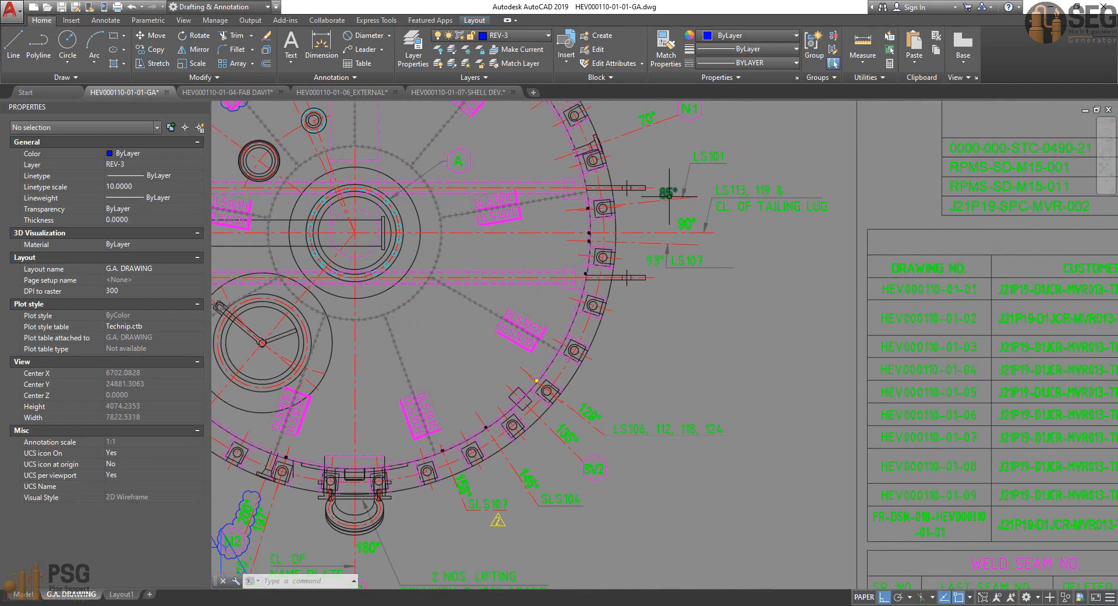
{"action": "left_click", "coordinate": [668, 192]}
{"action": "mouse_move", "coordinate": [674, 212]}
{"action": "middle_mouse_down"}
{"action": "mouse_move", "coordinate": [689, 192]}
{"action": "mouse_move", "coordinate": [754, 166]}
{"action": "middle_mouse_up"}
{"action": "key", "text": "Escape"}
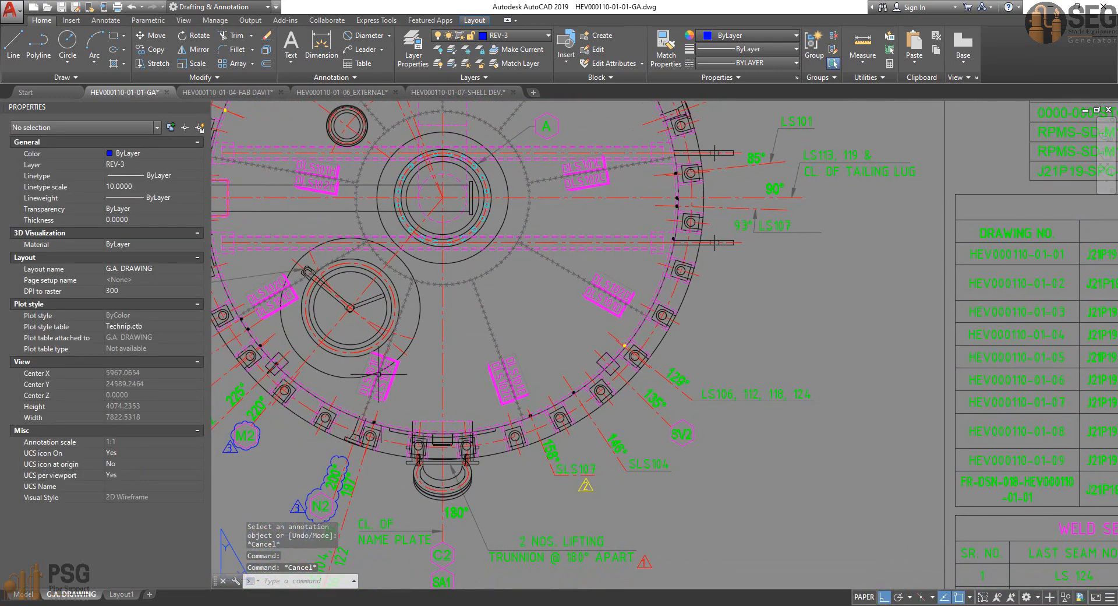
{"action": "middle_click_drag", "start_coordinate": [262, 372], "coordinate": [447, 238]}
{"action": "mouse_move", "coordinate": [444, 316]}
{"action": "middle_mouse_down"}
{"action": "mouse_move", "coordinate": [453, 325]}
{"action": "mouse_move", "coordinate": [457, 299]}
{"action": "middle_mouse_up"}
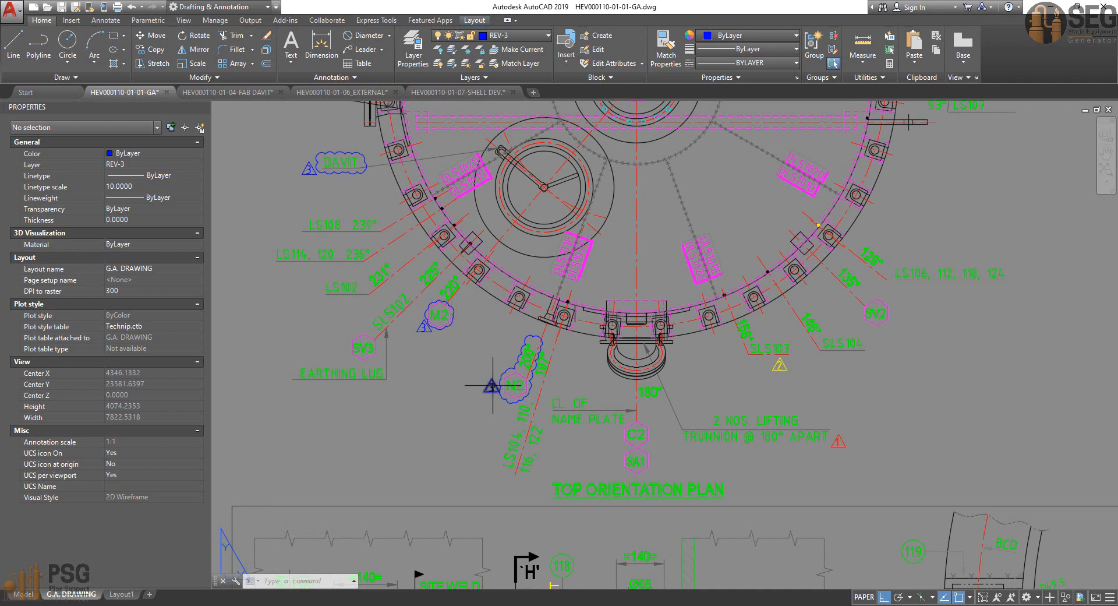
{"action": "middle_click_drag", "start_coordinate": [493, 385], "coordinate": [490, 398]}
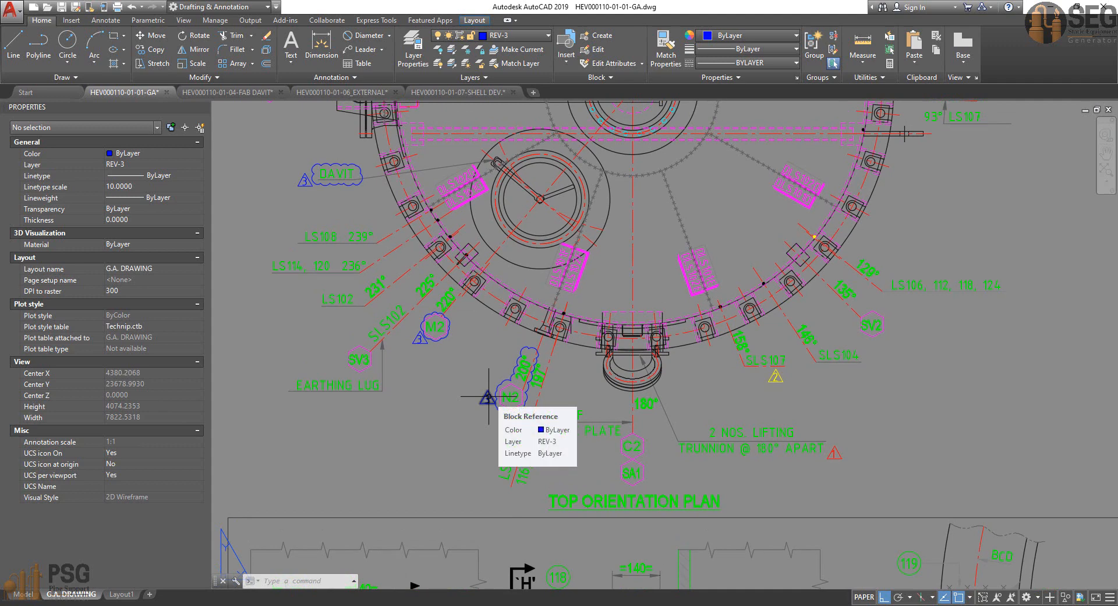
{"action": "left_click", "coordinate": [358, 298]}
{"action": "middle_click_drag", "start_coordinate": [379, 297], "coordinate": [384, 313]}
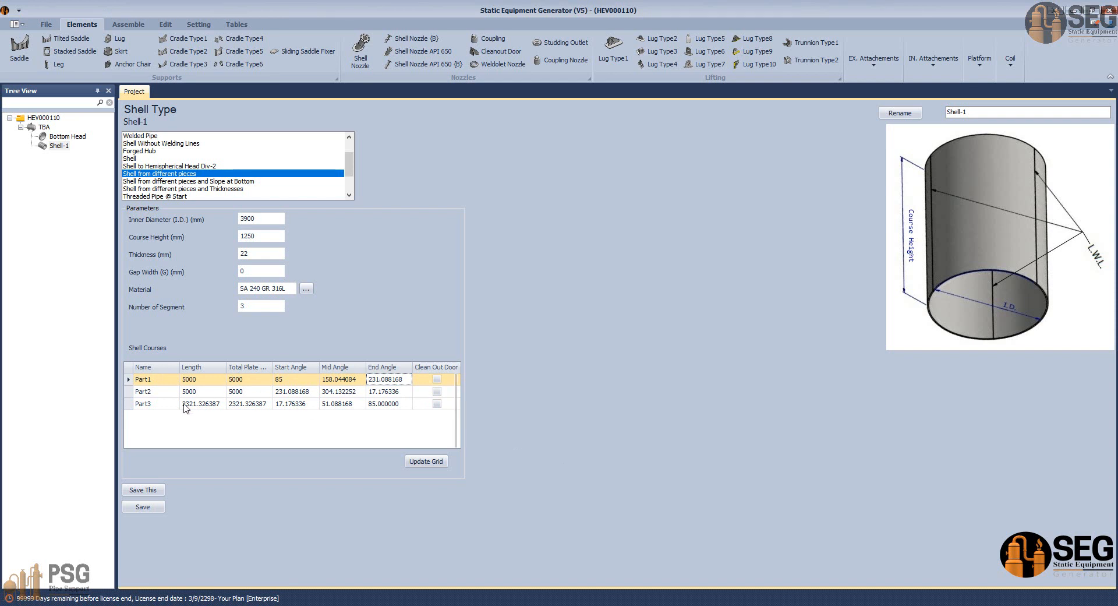
- Check Part2's length and end angle in the Shell-1 course grid and update the grid
{"action": "left_click", "coordinate": [199, 391]}
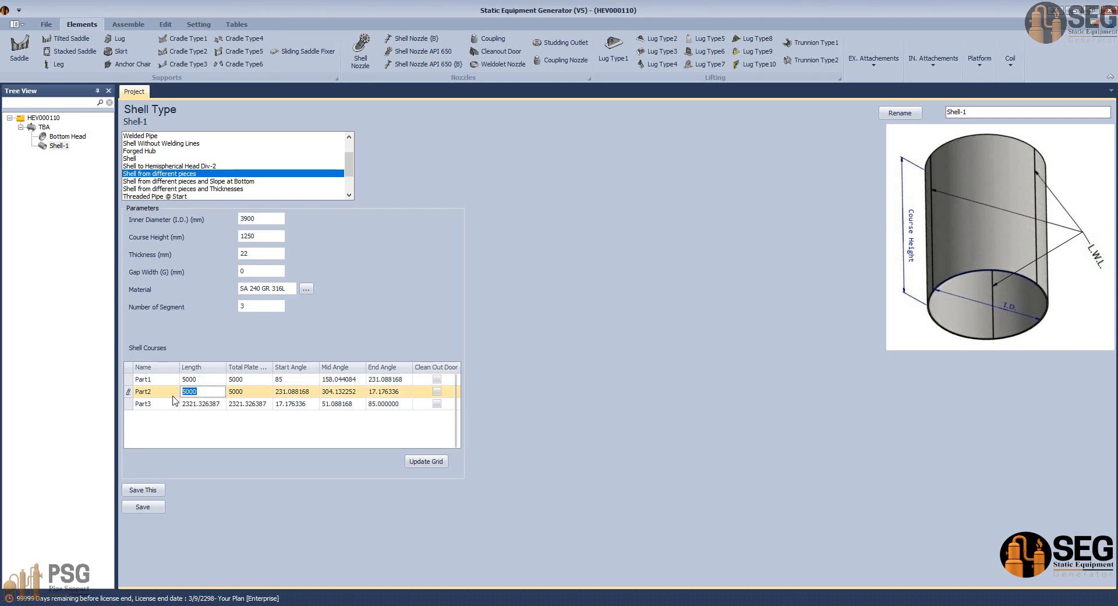
{"action": "left_click", "coordinate": [167, 391]}
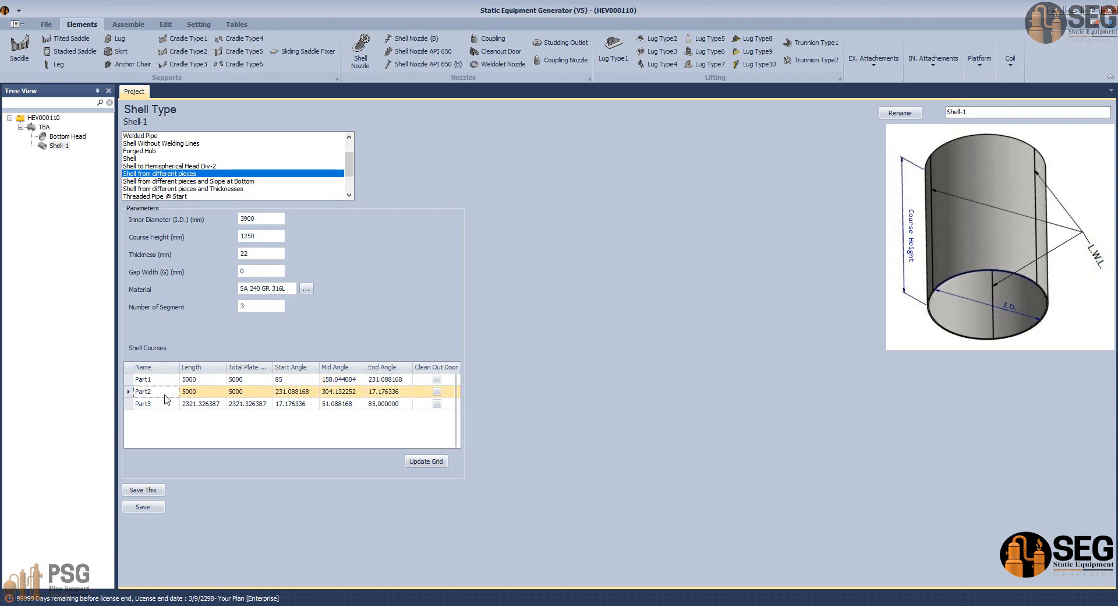
{"action": "left_click", "coordinate": [384, 393]}
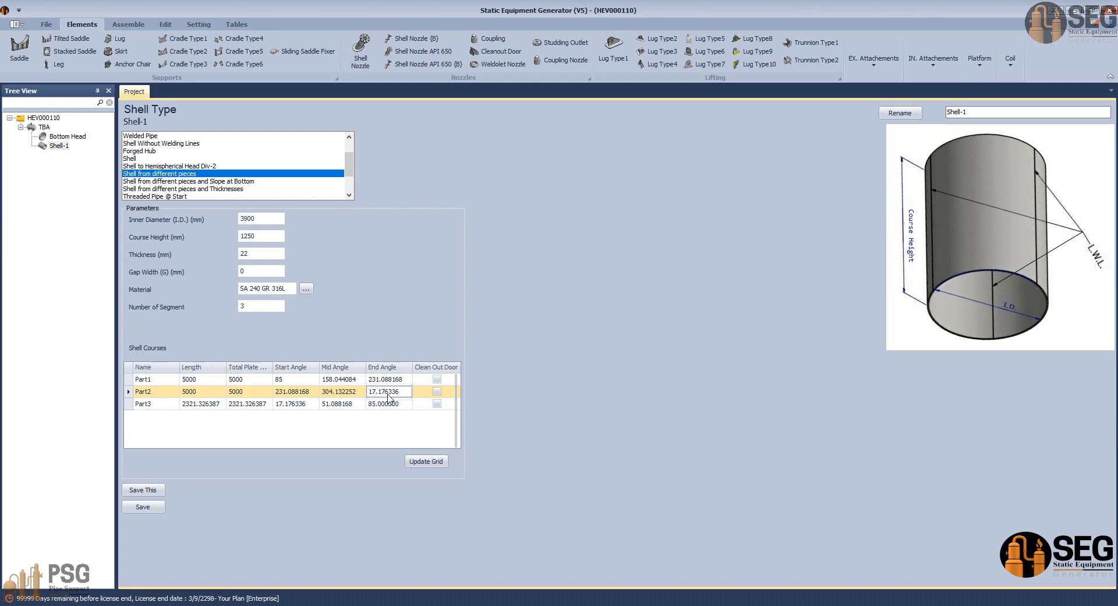
{"action": "left_click", "coordinate": [428, 462]}
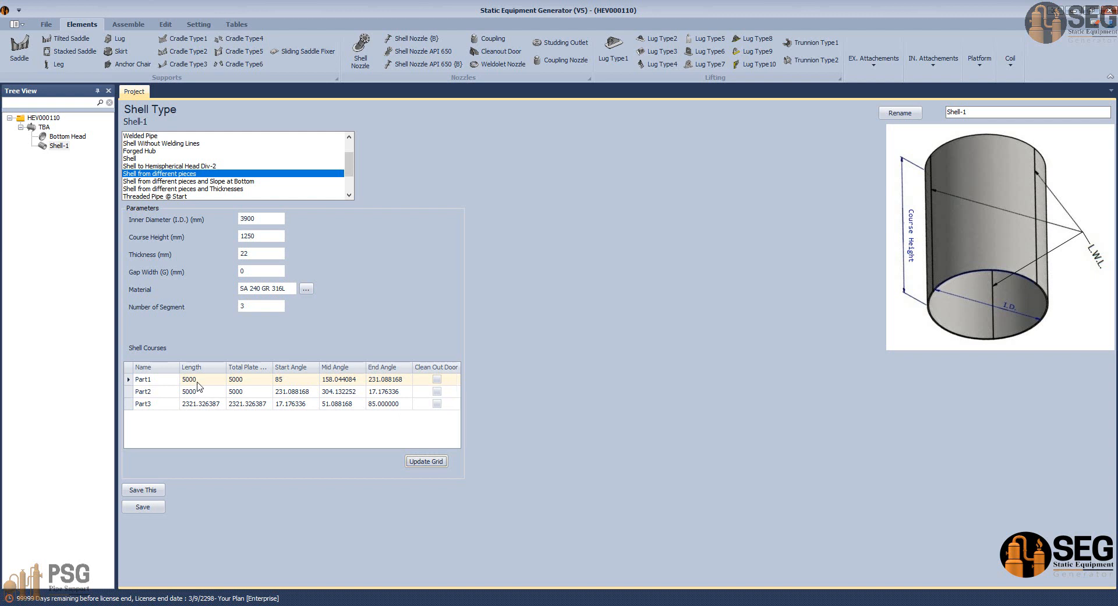
- Save Shell-1's definition and start generating the vessel assembly in Inventor
{"action": "left_click", "coordinate": [291, 381]}
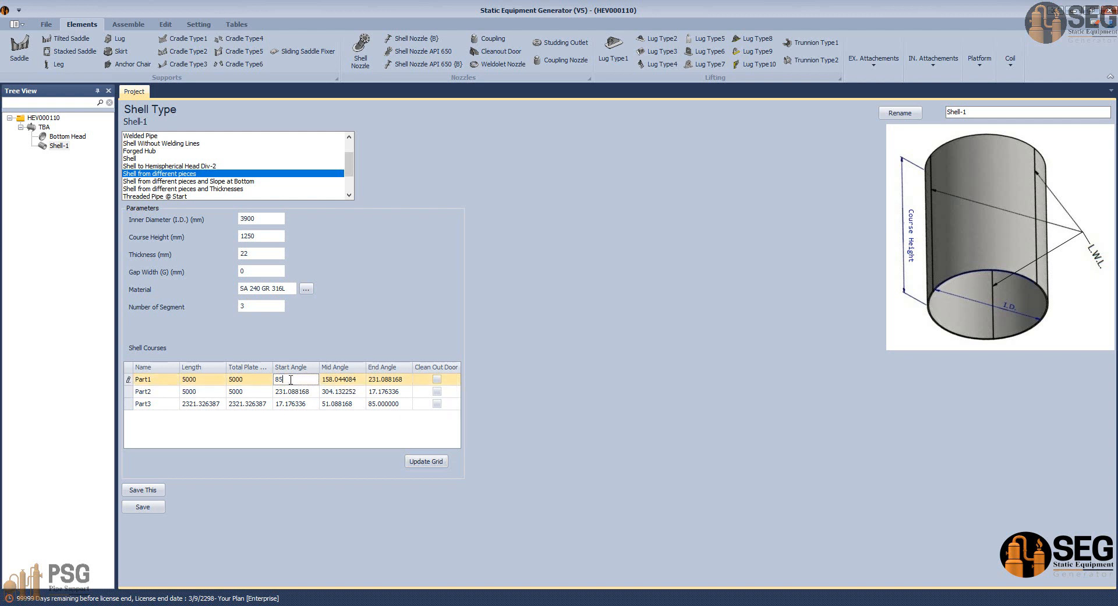
{"action": "left_click", "coordinate": [144, 508]}
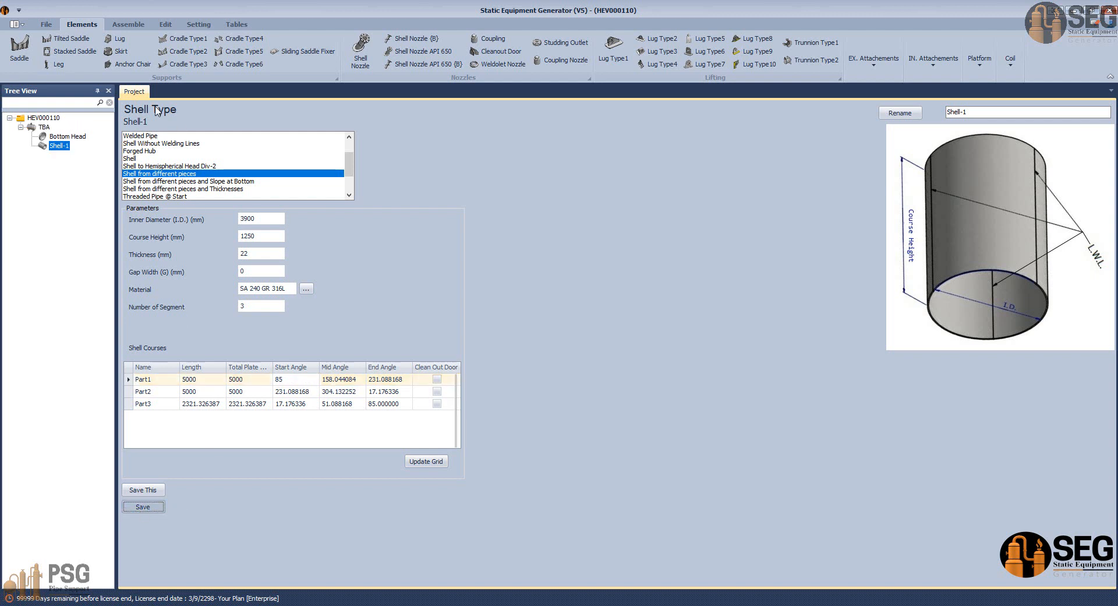
{"action": "left_click", "coordinate": [119, 24]}
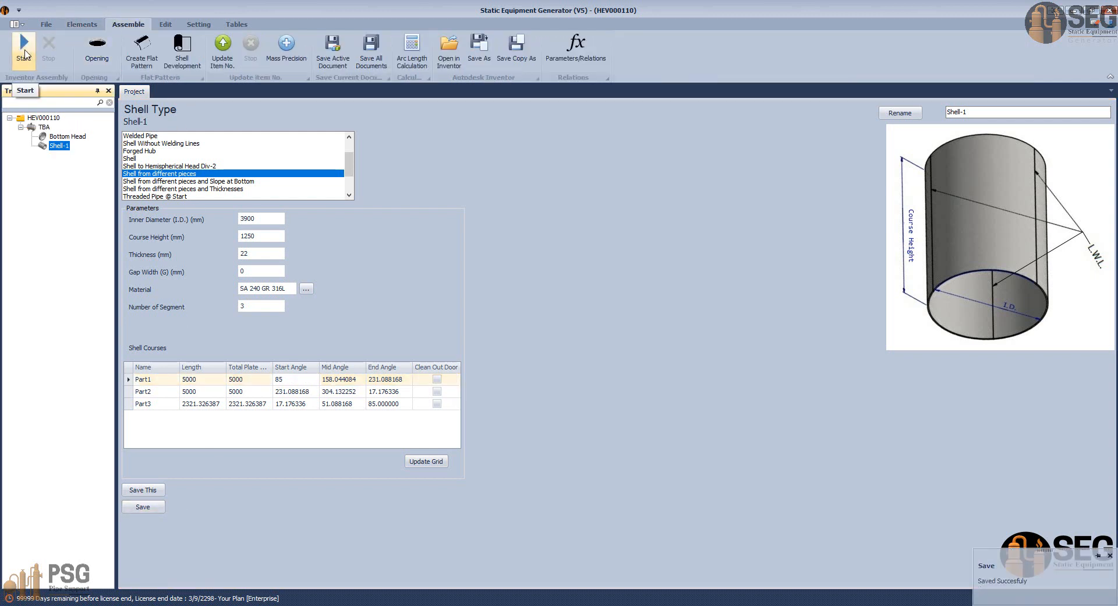
{"action": "left_click", "coordinate": [24, 53]}
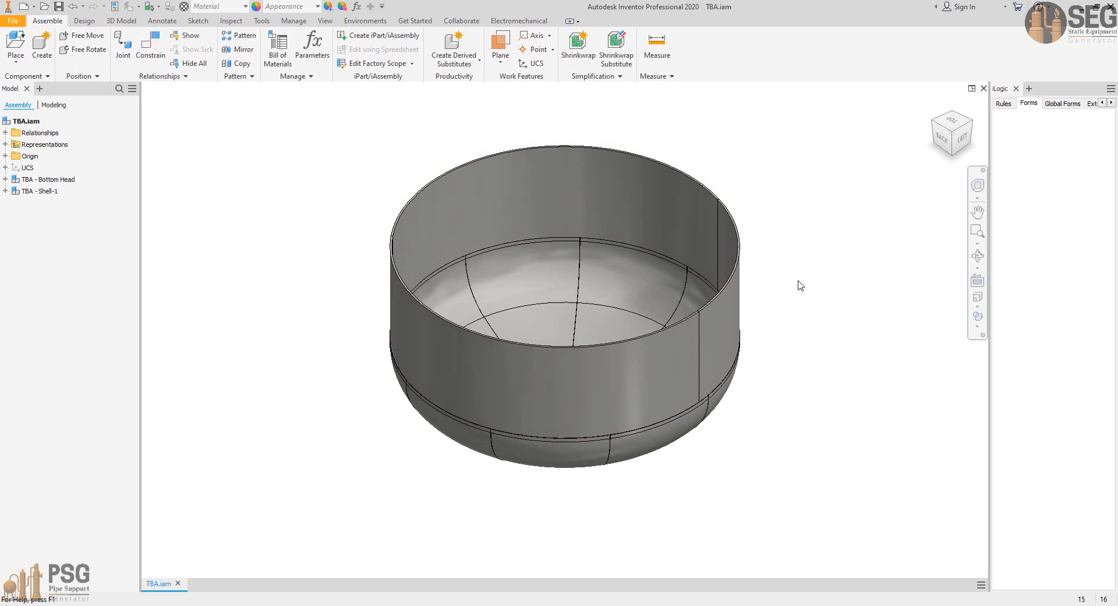
- Inspect the generated bottom head and shell course in Inventor, and open the Shell-1 subassembly
{"action": "left_click", "coordinate": [977, 255]}
{"action": "left_click_drag", "start_coordinate": [684, 364], "coordinate": [626, 466]}
{"action": "right_click", "coordinate": [528, 307]}
{"action": "left_click", "coordinate": [547, 315]}
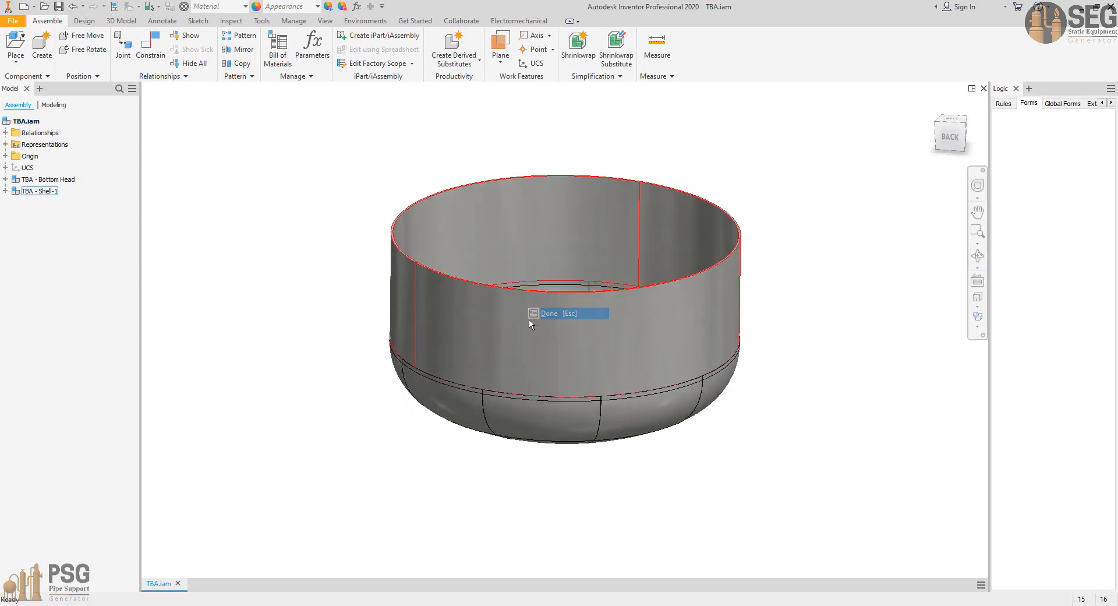
{"action": "right_click", "coordinate": [529, 319]}
{"action": "left_click", "coordinate": [551, 208]}
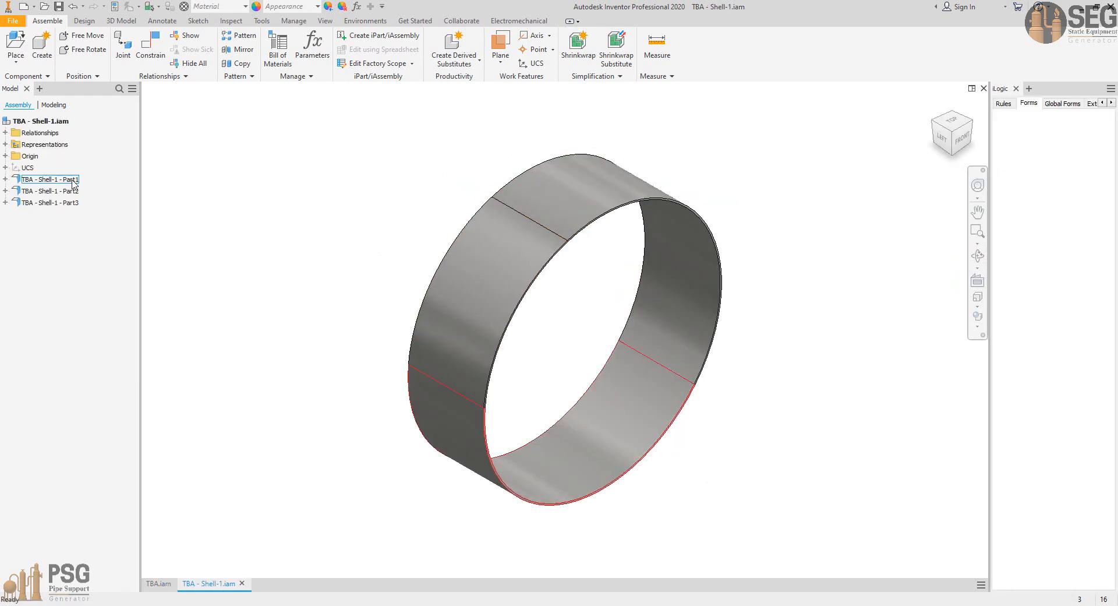
- Open Shell-1's Part1, measure the long edge of its flat pattern, and close the part
{"action": "right_click", "coordinate": [72, 181]}
{"action": "left_click", "coordinate": [87, 212]}
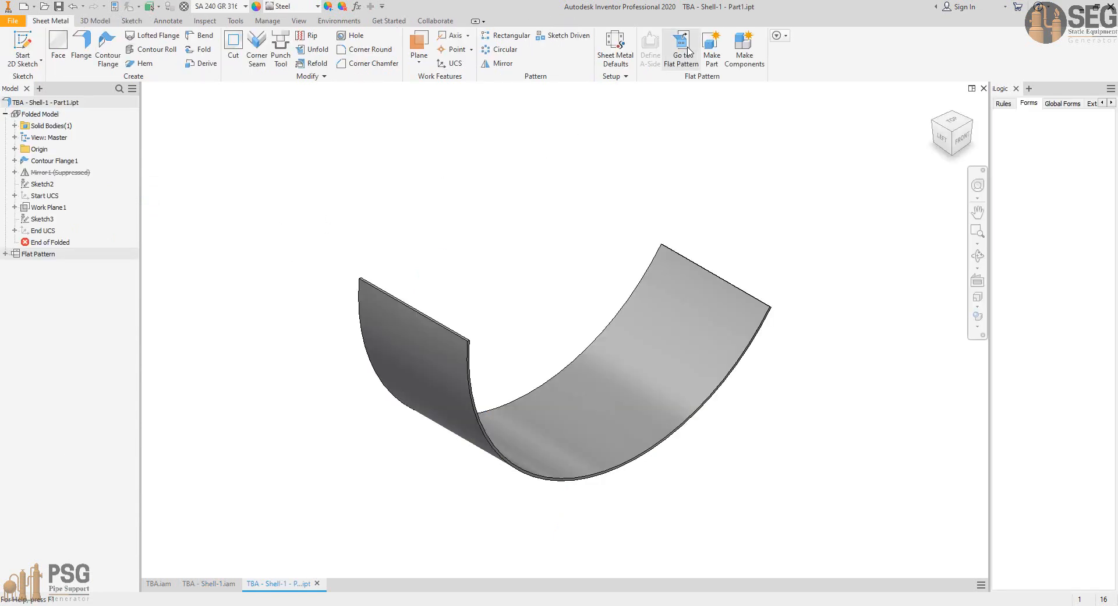
{"action": "left_click", "coordinate": [687, 47]}
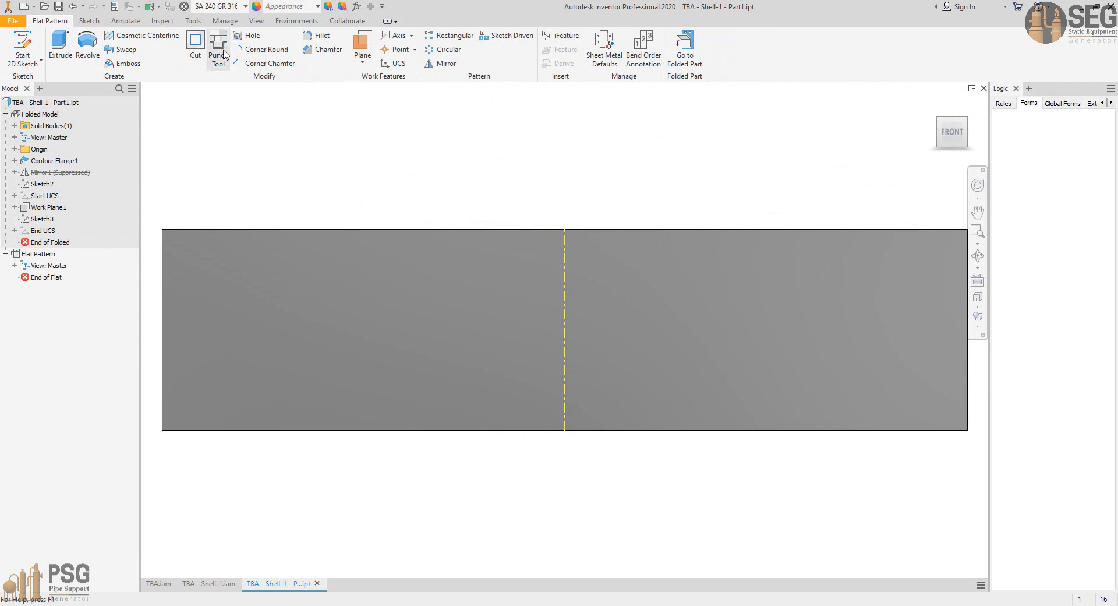
{"action": "left_click", "coordinate": [162, 21]}
{"action": "left_click", "coordinate": [16, 41]}
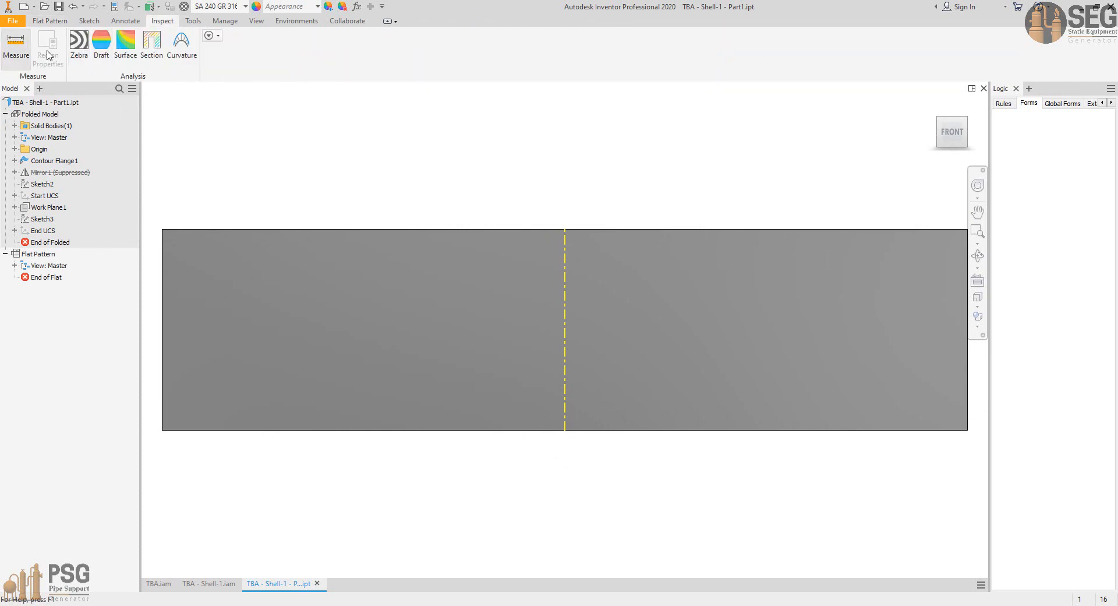
{"action": "left_click", "coordinate": [264, 230]}
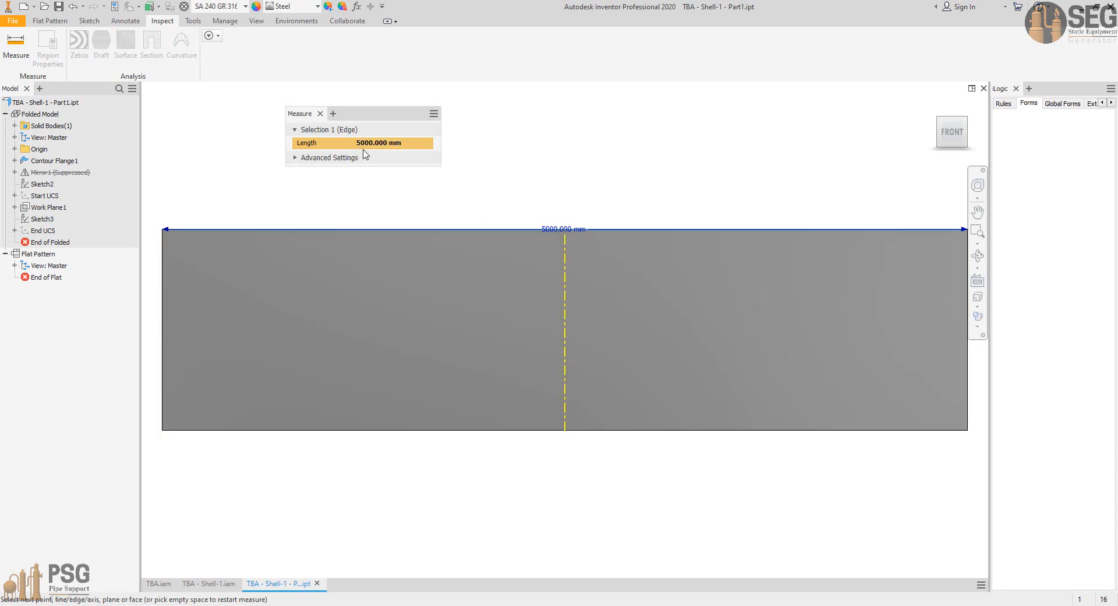
{"action": "left_click", "coordinate": [320, 114]}
{"action": "left_click", "coordinate": [317, 583]}
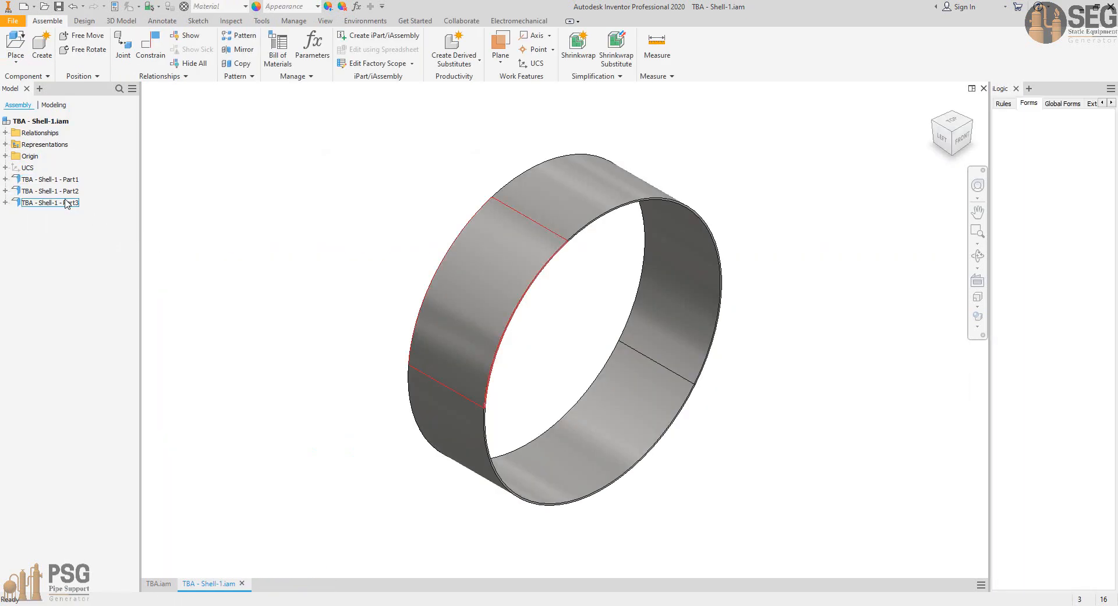
- Open Shell-1's Part2, measure the long edge of its flat pattern, and close the part
{"action": "left_click", "coordinate": [50, 191]}
{"action": "right_click", "coordinate": [58, 191]}
{"action": "left_click", "coordinate": [92, 209]}
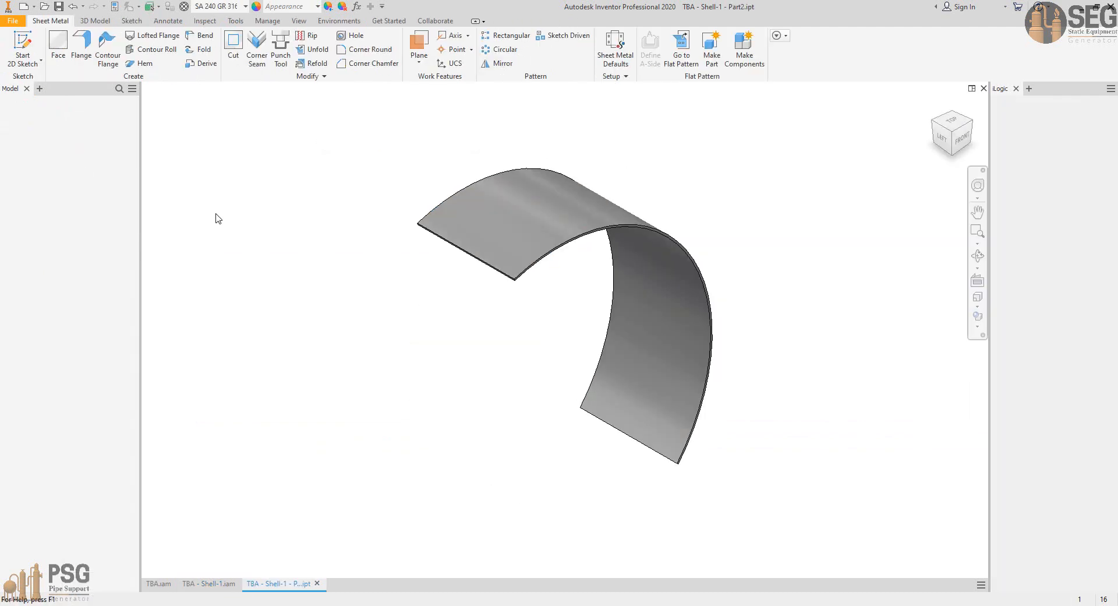
{"action": "left_click", "coordinate": [682, 48]}
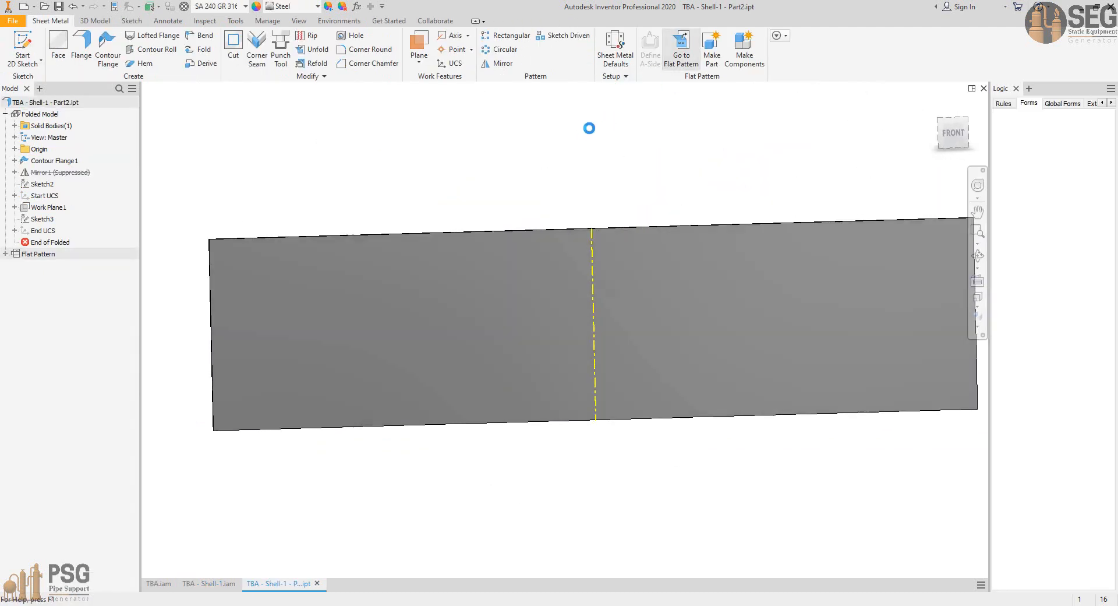
{"action": "left_click", "coordinate": [193, 21]}
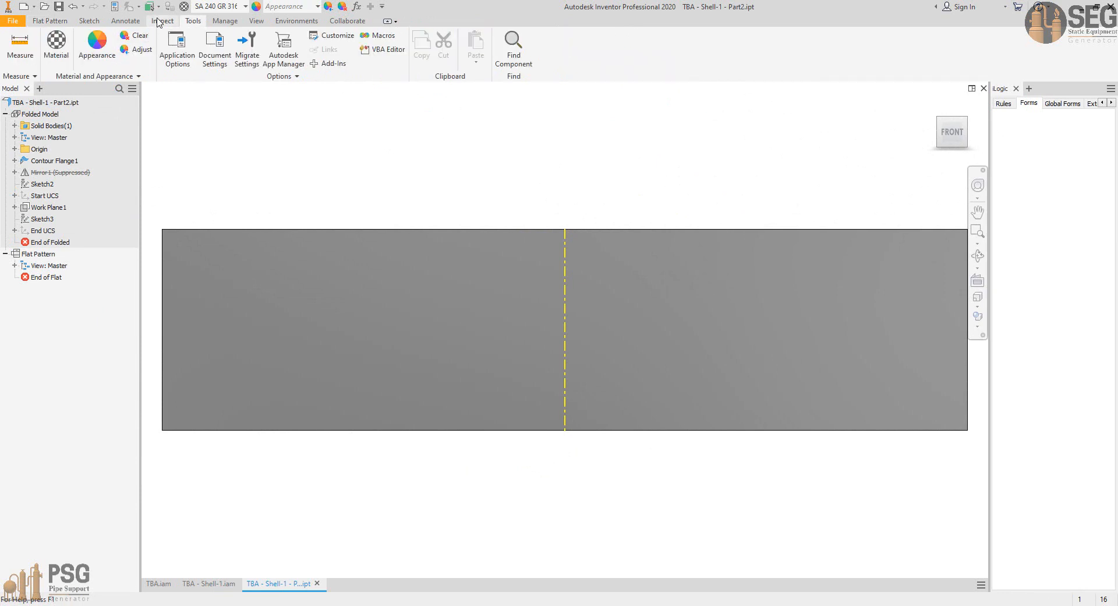
{"action": "left_click", "coordinate": [163, 21]}
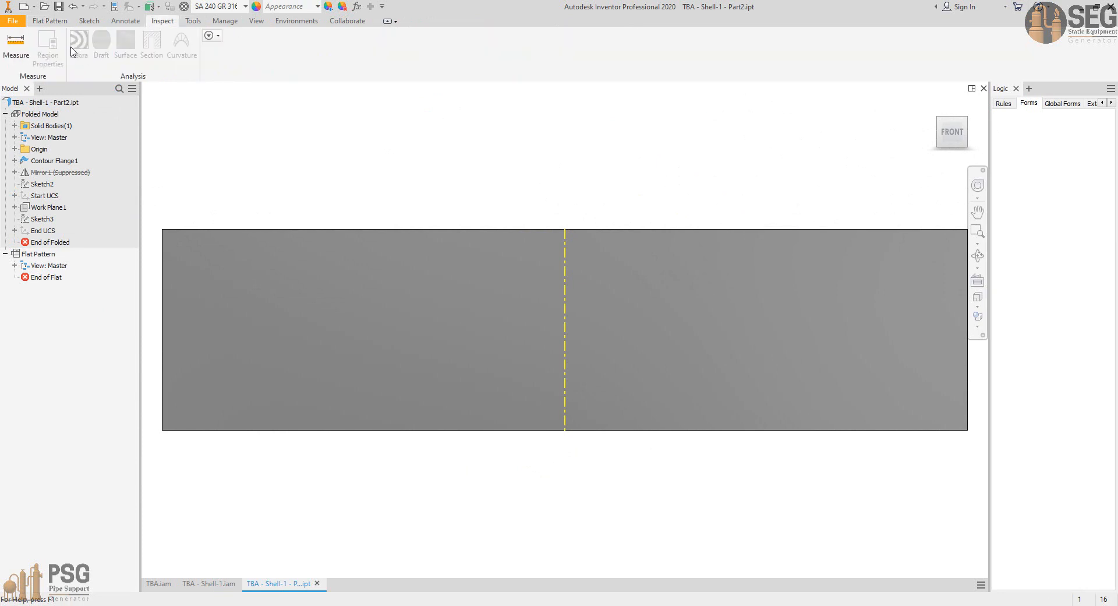
{"action": "left_click", "coordinate": [272, 233]}
{"action": "key", "text": "m"}
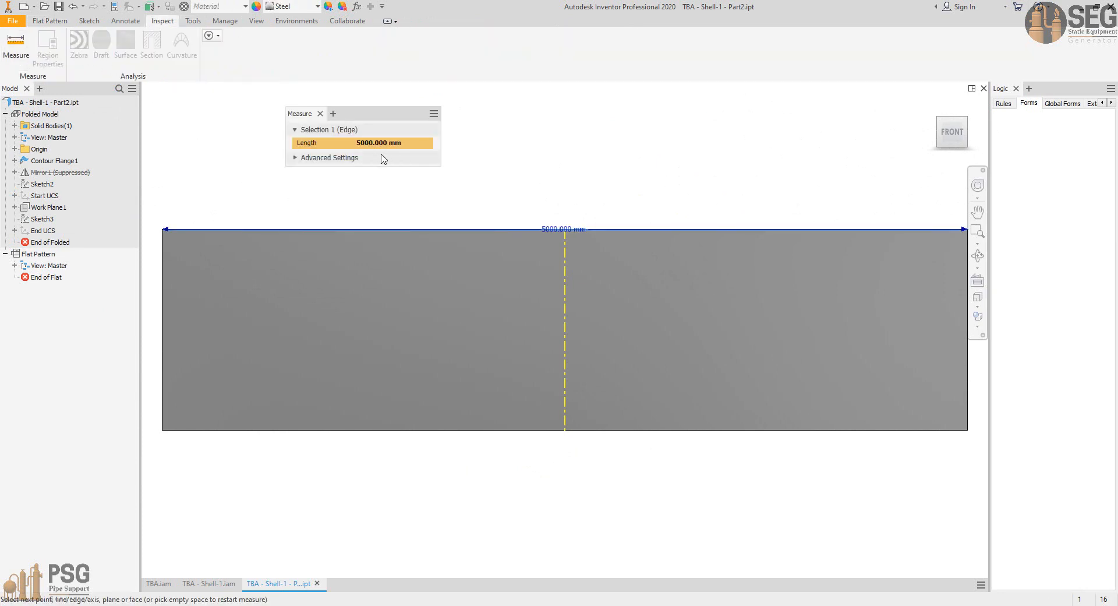
{"action": "key", "text": "Escape"}
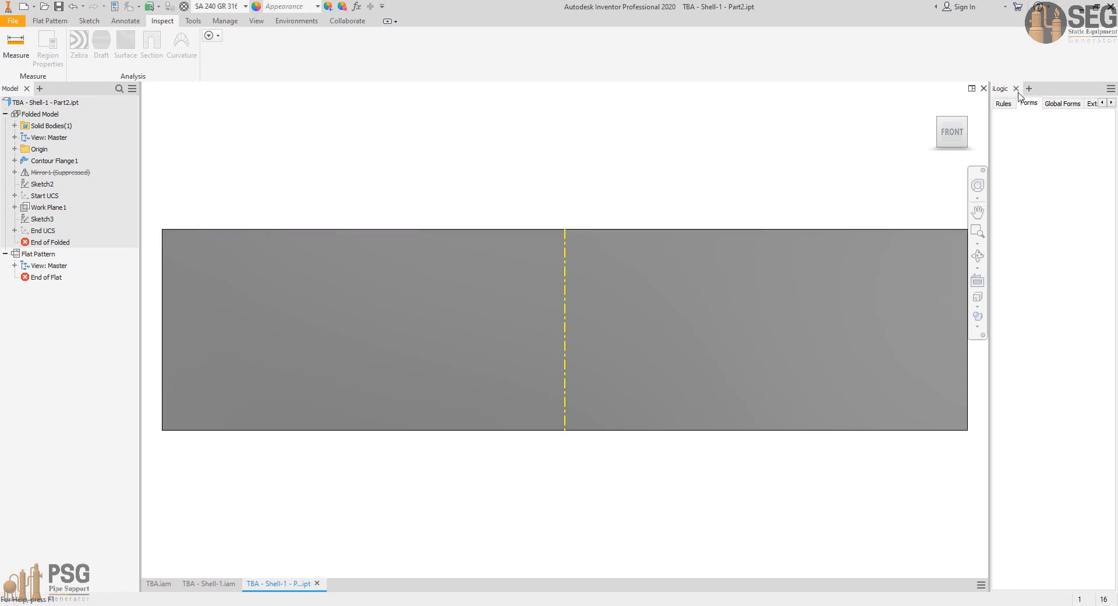
{"action": "left_click", "coordinate": [984, 88]}
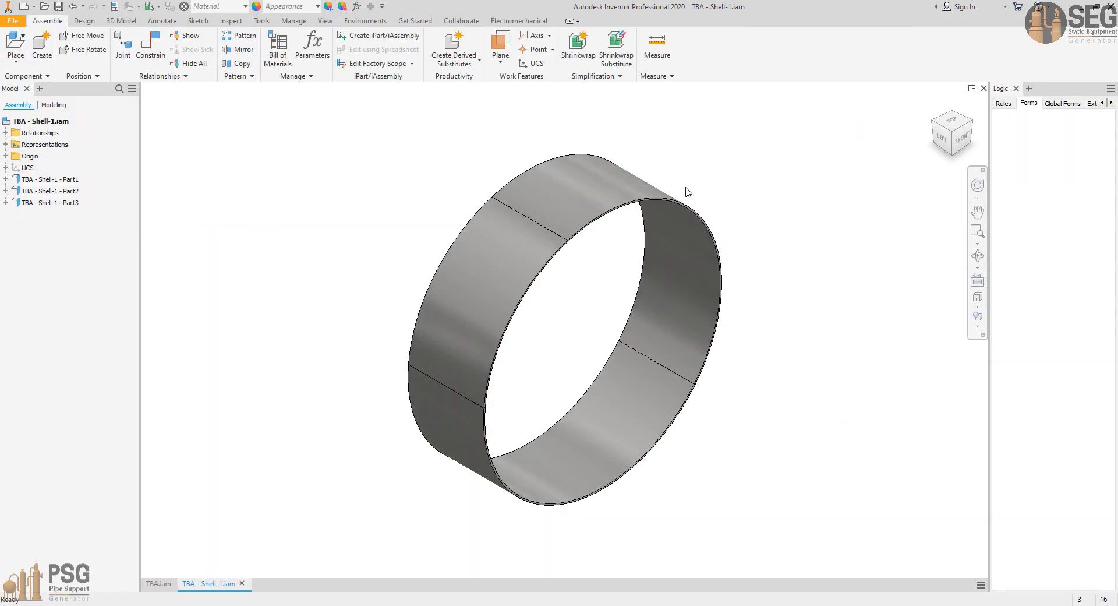
- Open Shell-1's Part3, measure the long edge of its flat pattern, and close the part
{"action": "right_click", "coordinate": [61, 203]}
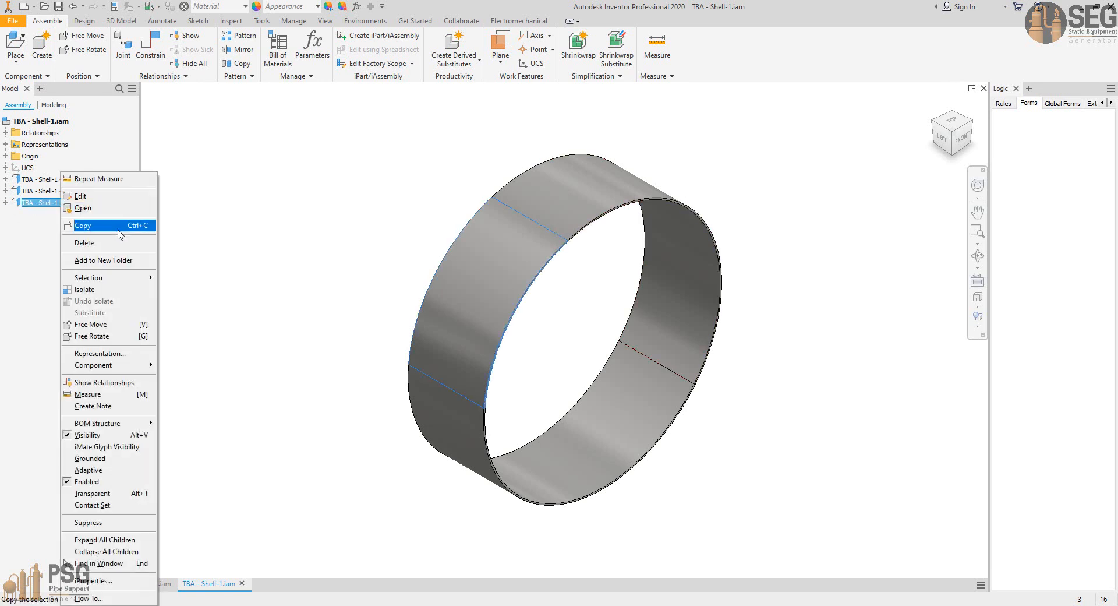
{"action": "left_click", "coordinate": [110, 211]}
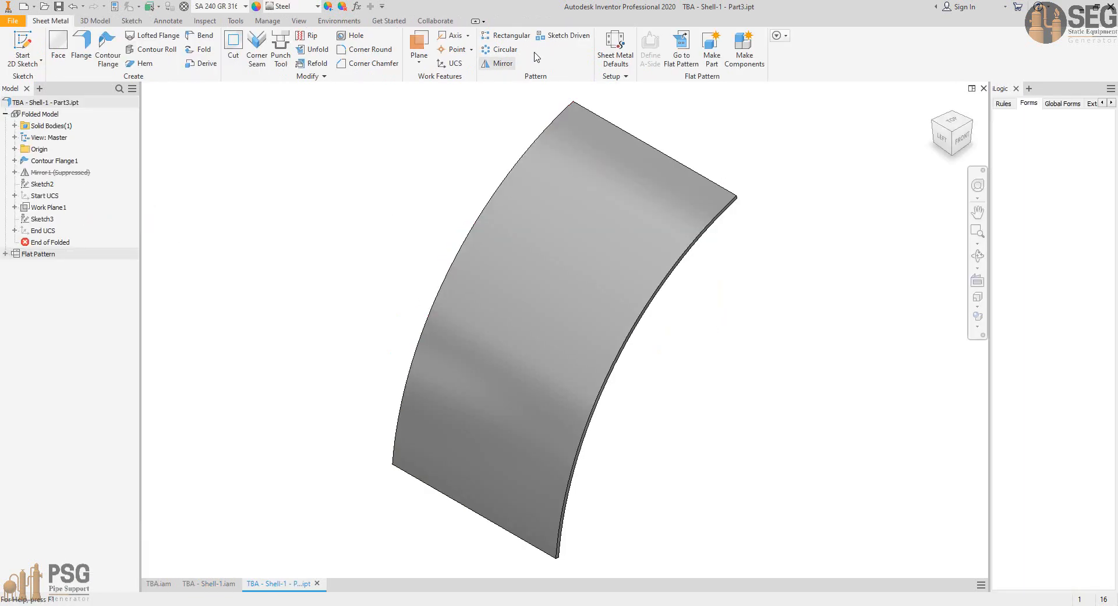
{"action": "left_click", "coordinate": [690, 42]}
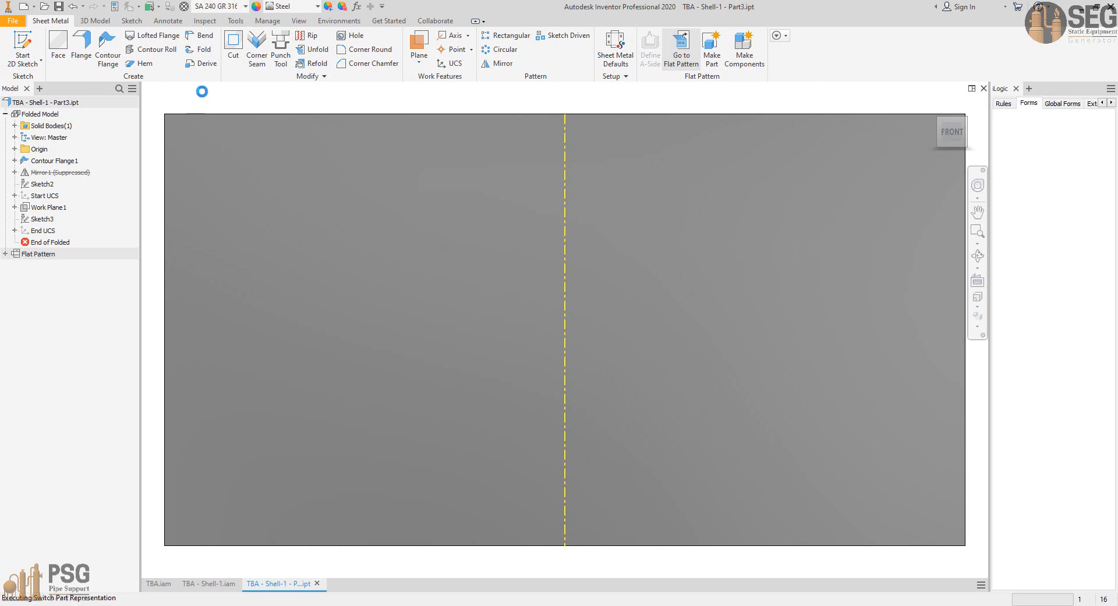
{"action": "left_click", "coordinate": [193, 21]}
{"action": "left_click", "coordinate": [20, 44]}
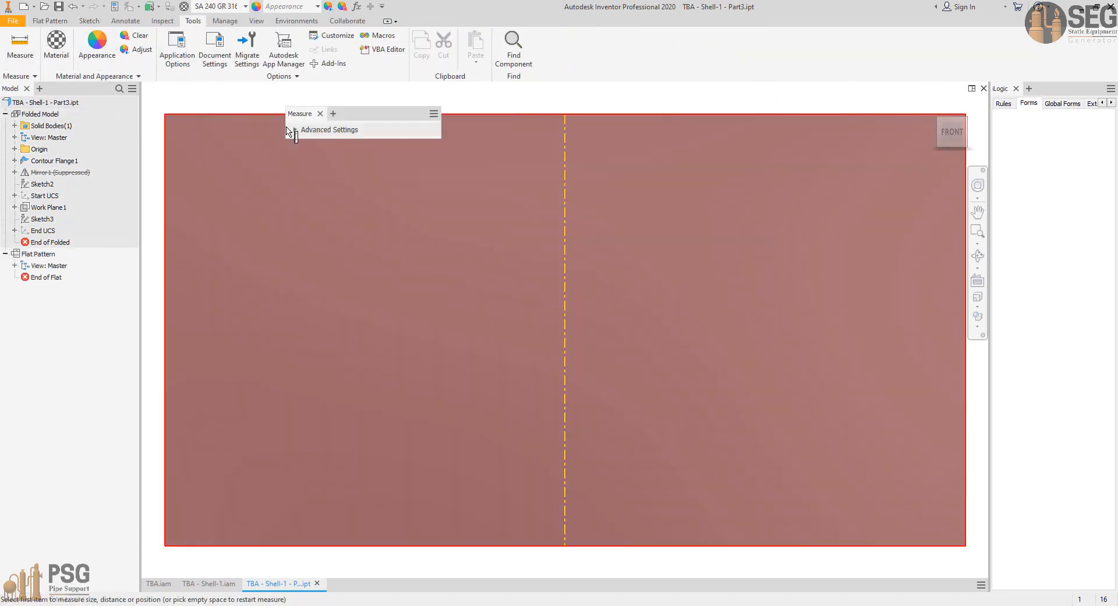
{"action": "left_click", "coordinate": [258, 119]}
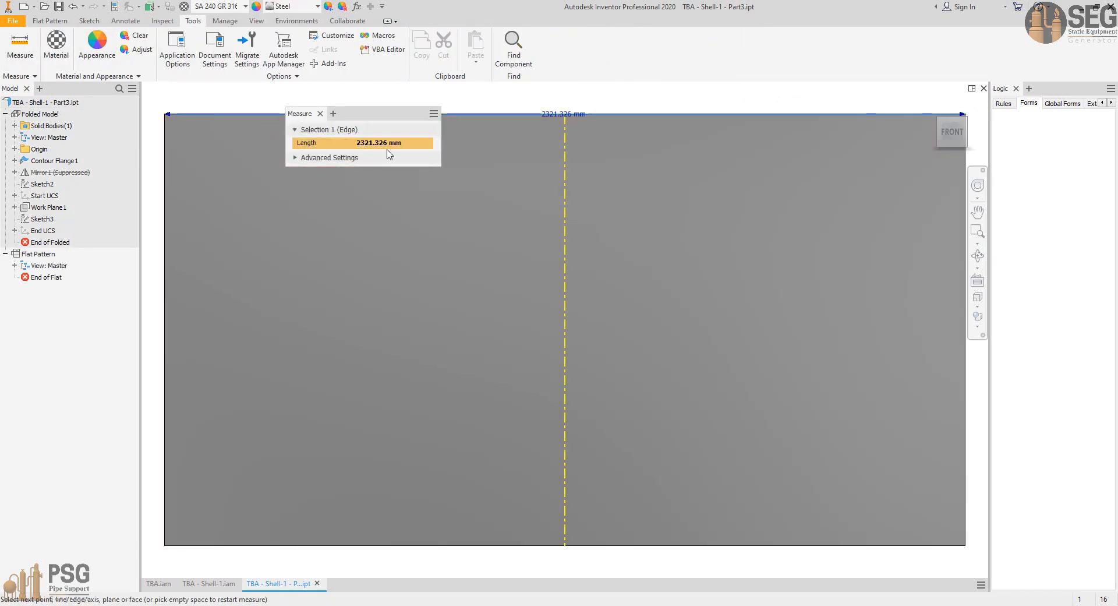
{"action": "left_click", "coordinate": [320, 114]}
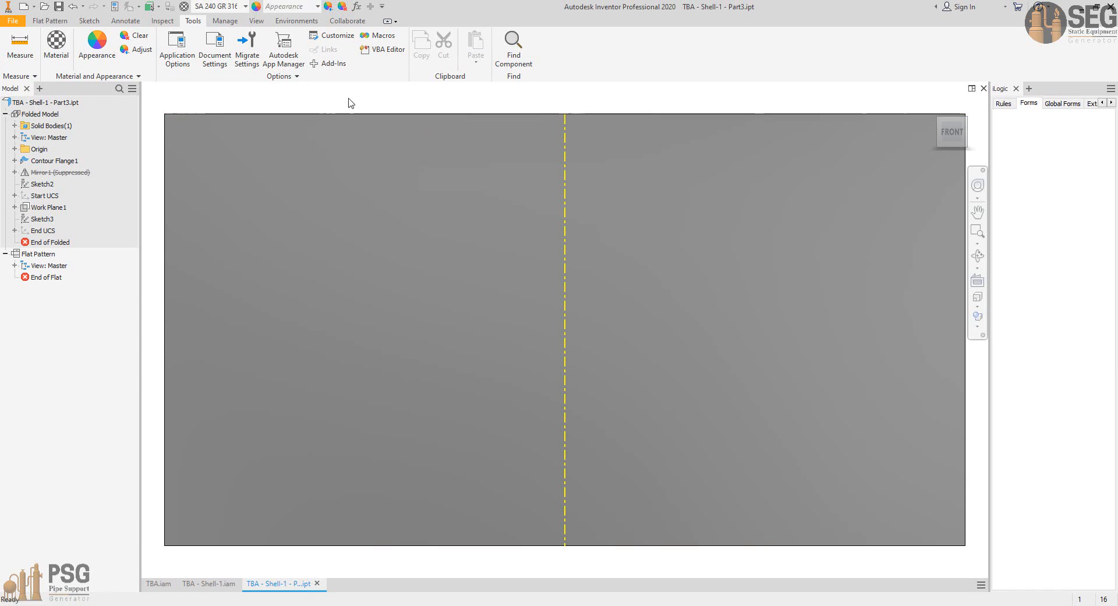
{"action": "left_click", "coordinate": [317, 584]}
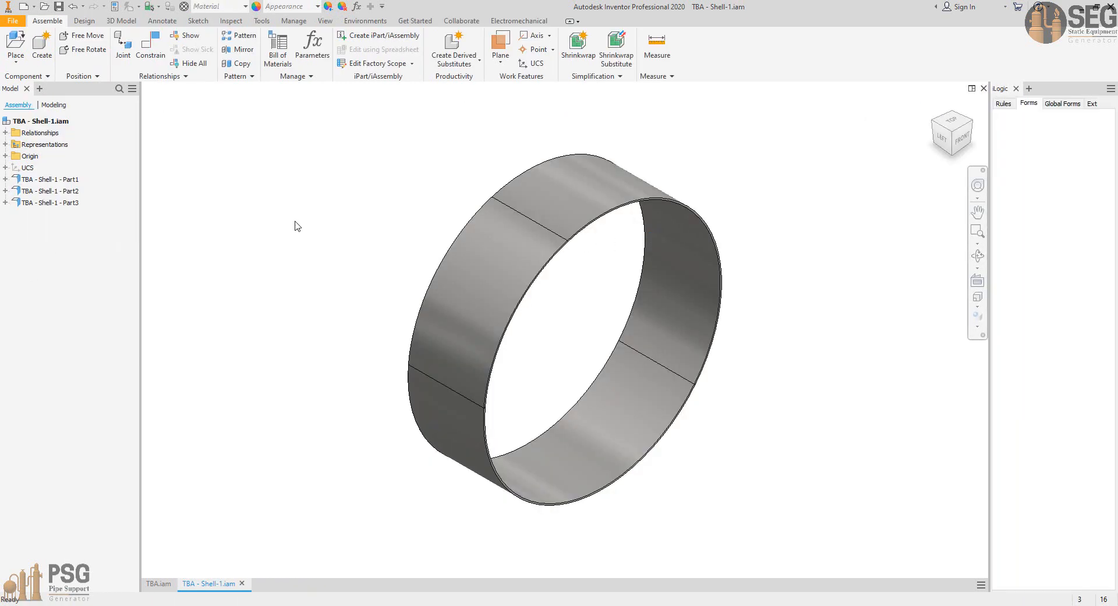
- Close the Shell-1 subassembly and inspect the shell course's long seams around the TBA assembly
{"action": "left_click", "coordinate": [242, 583]}
{"action": "left_click", "coordinate": [978, 255]}
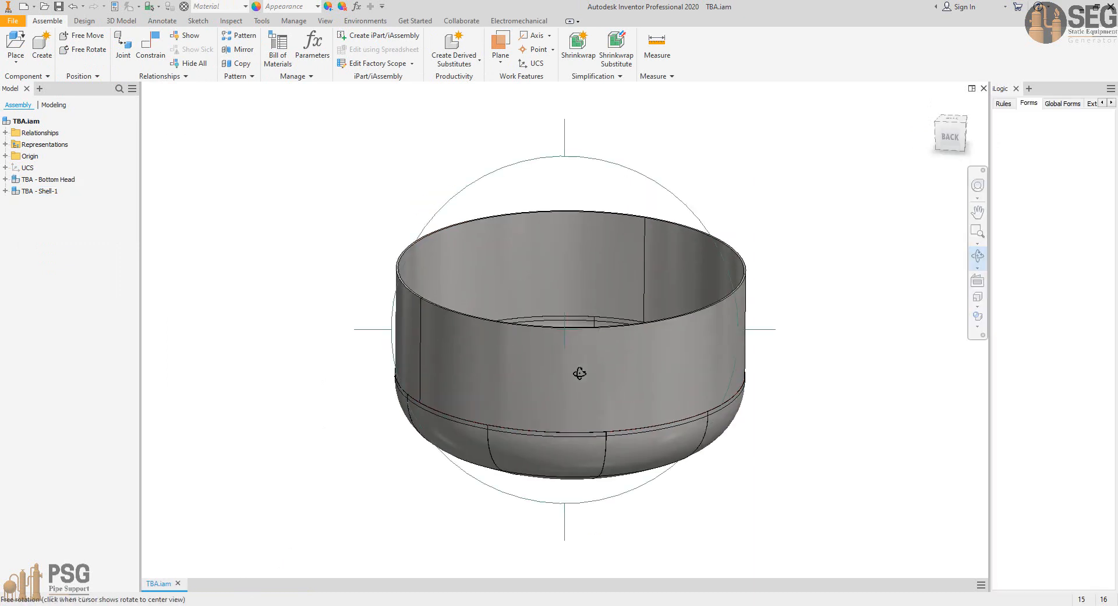
{"action": "left_click_drag", "start_coordinate": [579, 374], "coordinate": [524, 311]}
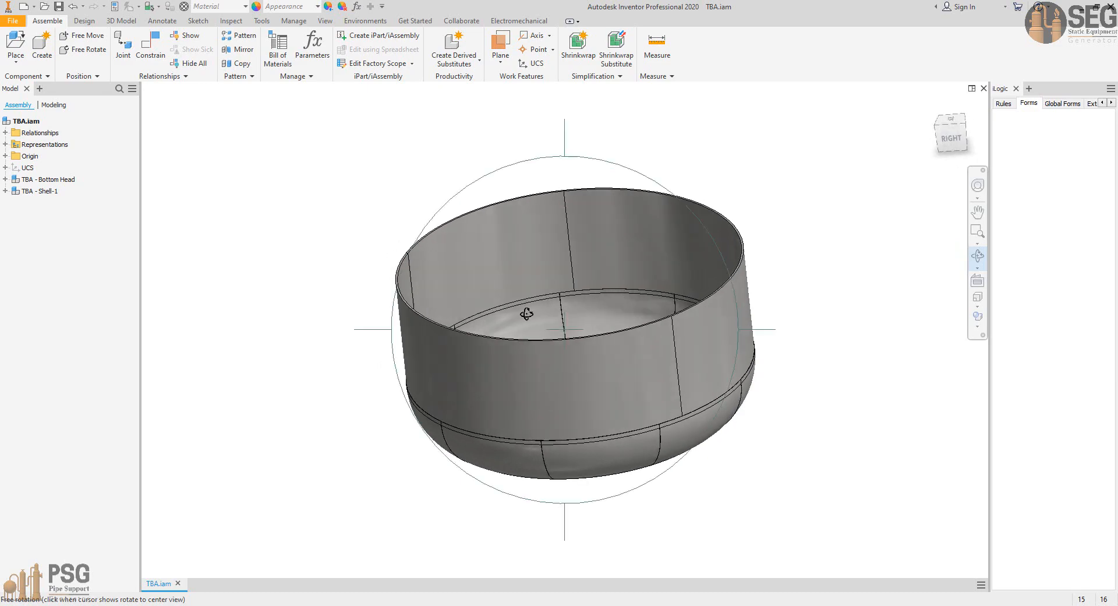
{"action": "right_click", "coordinate": [527, 318]}
{"action": "left_click", "coordinate": [556, 321]}
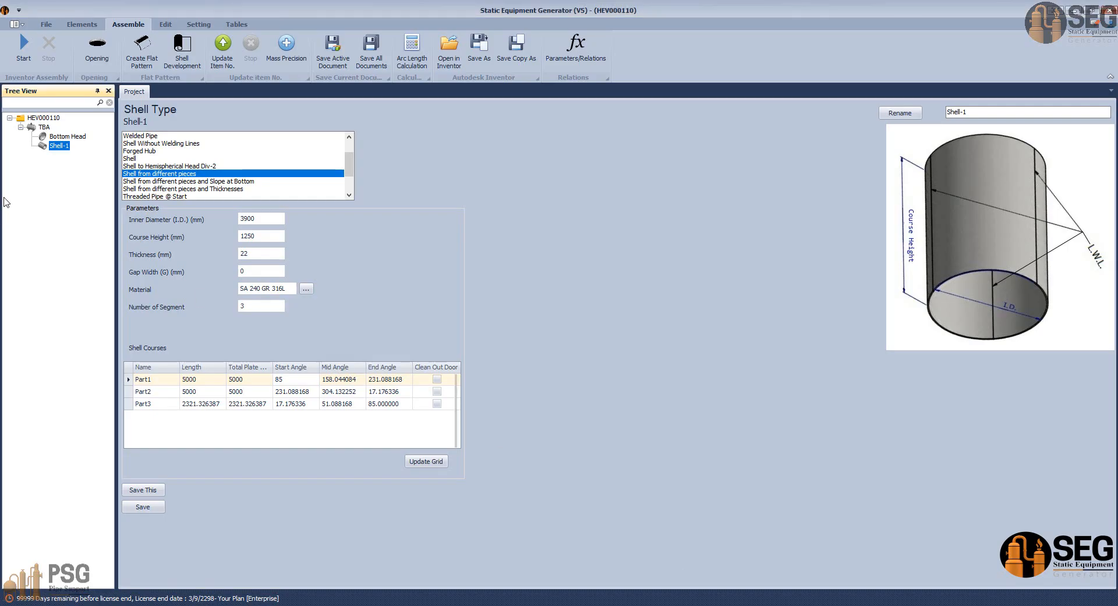
- In Static Equipment Generator, add a shell named Shell-2 to TBA with the same definition as Shell-1, and open its parameters
{"action": "left_click", "coordinate": [44, 126]}
{"action": "left_click", "coordinate": [81, 24]}
{"action": "left_click", "coordinate": [57, 47]}
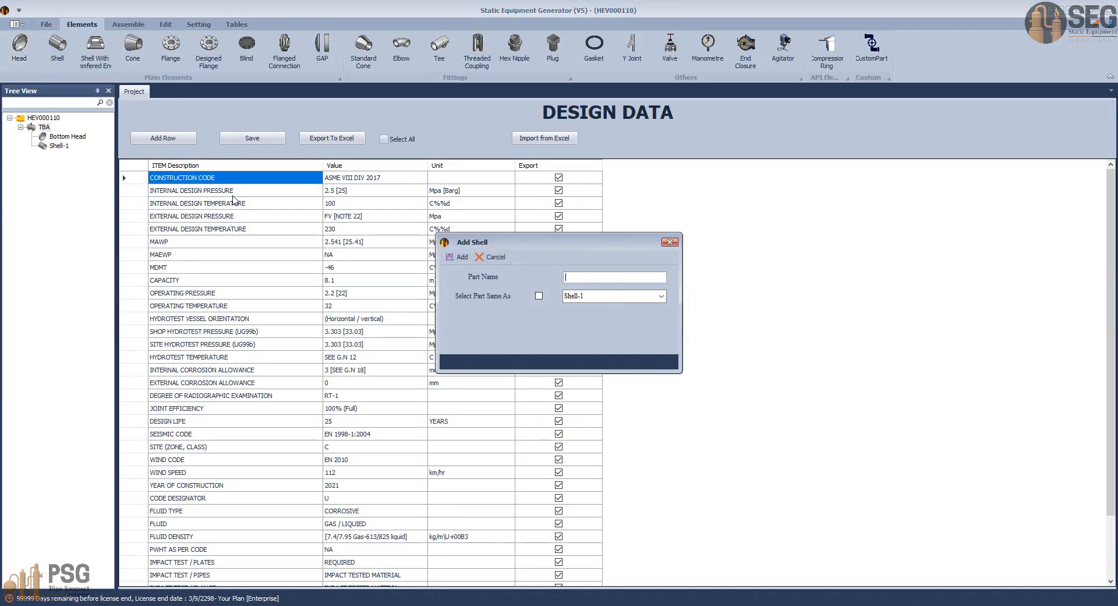
{"action": "left_click", "coordinate": [582, 279]}
{"action": "left_click", "coordinate": [539, 296]}
{"action": "left_click", "coordinate": [457, 257]}
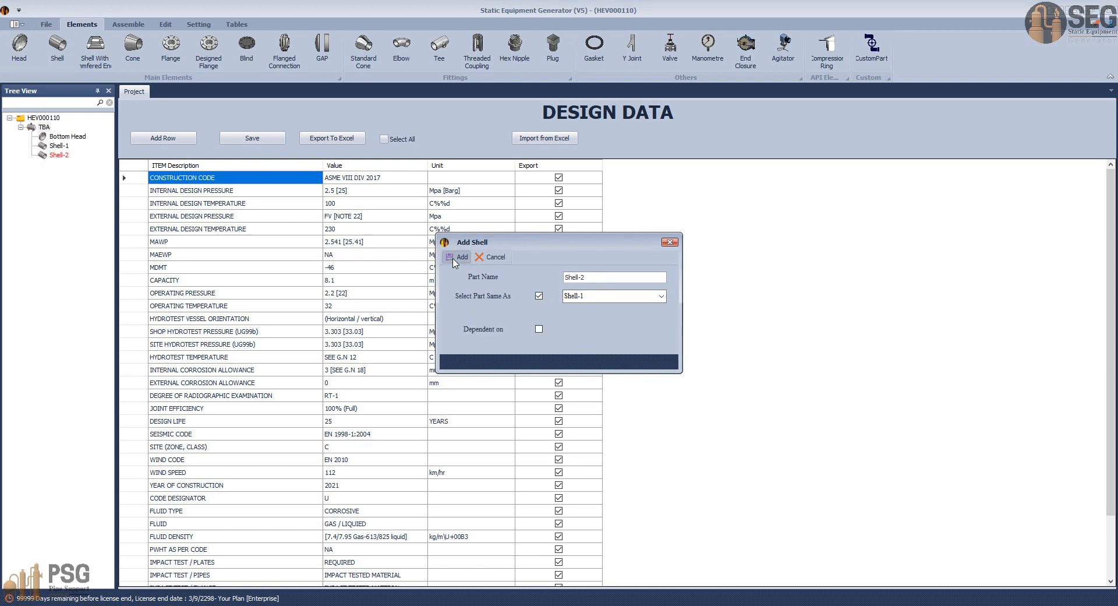
{"action": "left_click", "coordinate": [61, 155]}
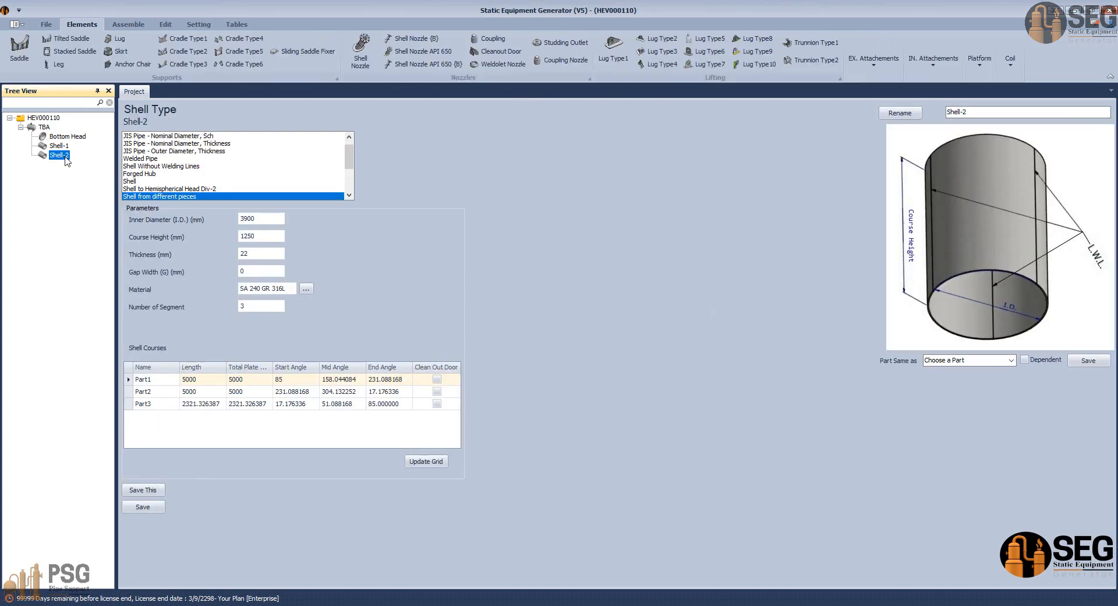
- Look up the second shell course in the AutoCAD general arrangement drawing and set Shell-2's course height to 1500 mm in Static Equipment Generator
{"action": "left_click", "coordinate": [261, 236]}
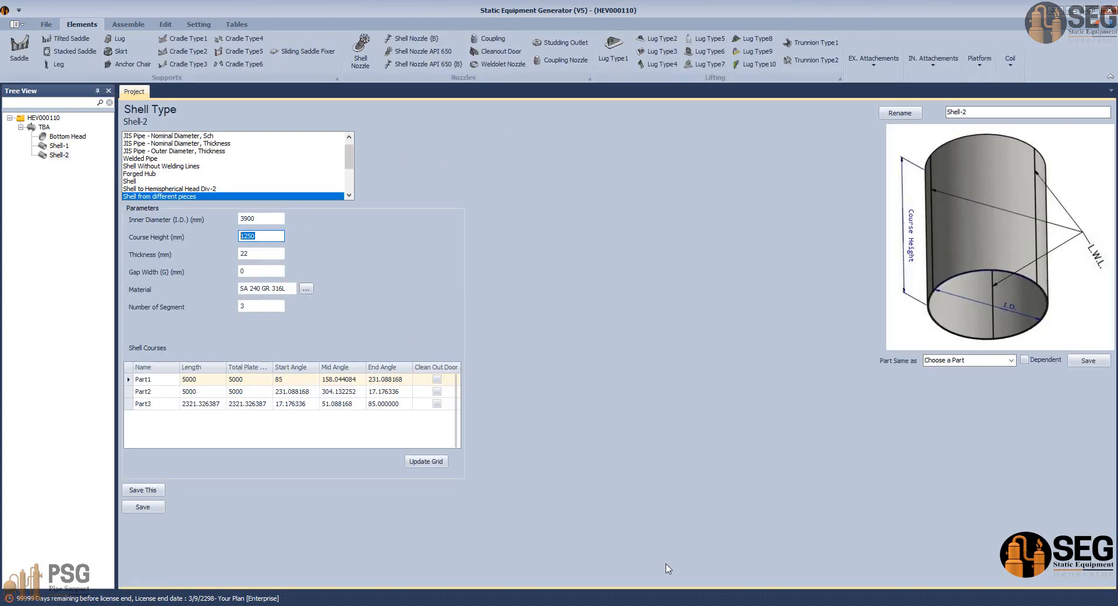
{"action": "mouse_move", "coordinate": [779, 604]}
{"action": "left_click", "coordinate": [588, 562]}
{"action": "scroll", "coordinate": [517, 362], "scroll_direction": "down", "scroll_amount": 3}
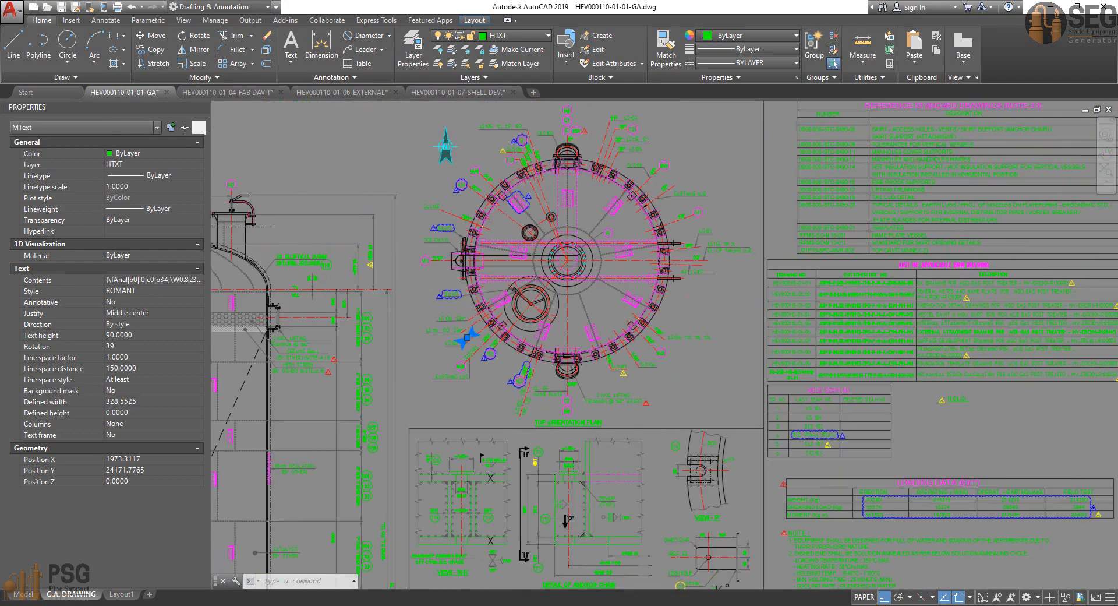
{"action": "middle_click_drag", "start_coordinate": [490, 370], "coordinate": [694, 108]}
{"action": "scroll", "coordinate": [617, 306], "scroll_direction": "up", "scroll_amount": 6}
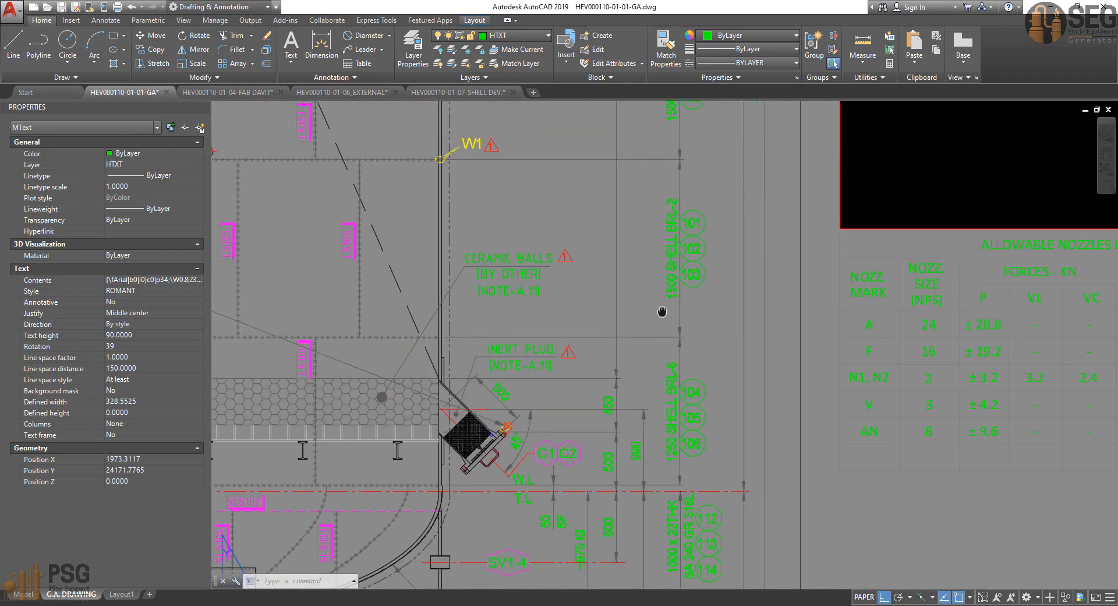
{"action": "mouse_move", "coordinate": [697, 356]}
{"action": "middle_mouse_down"}
{"action": "mouse_move", "coordinate": [761, 412]}
{"action": "mouse_move", "coordinate": [796, 376]}
{"action": "middle_mouse_up"}
{"action": "left_click", "coordinate": [806, 604]}
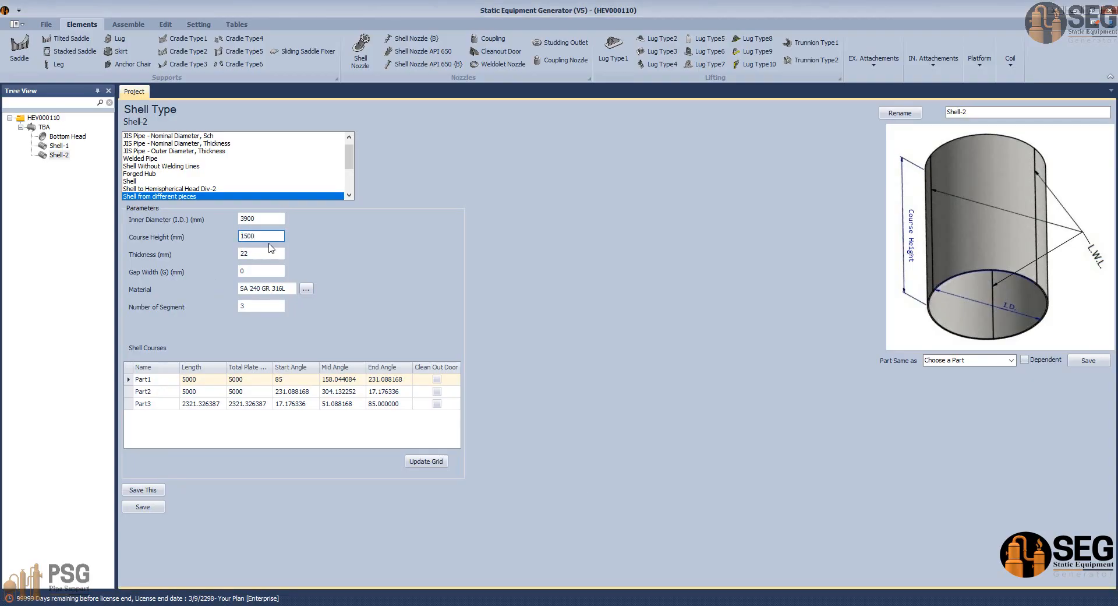
- Set the start angle of Shell-2's Part1 to 198, recalculate the segment angles, and save the shell
{"action": "left_click", "coordinate": [261, 302]}
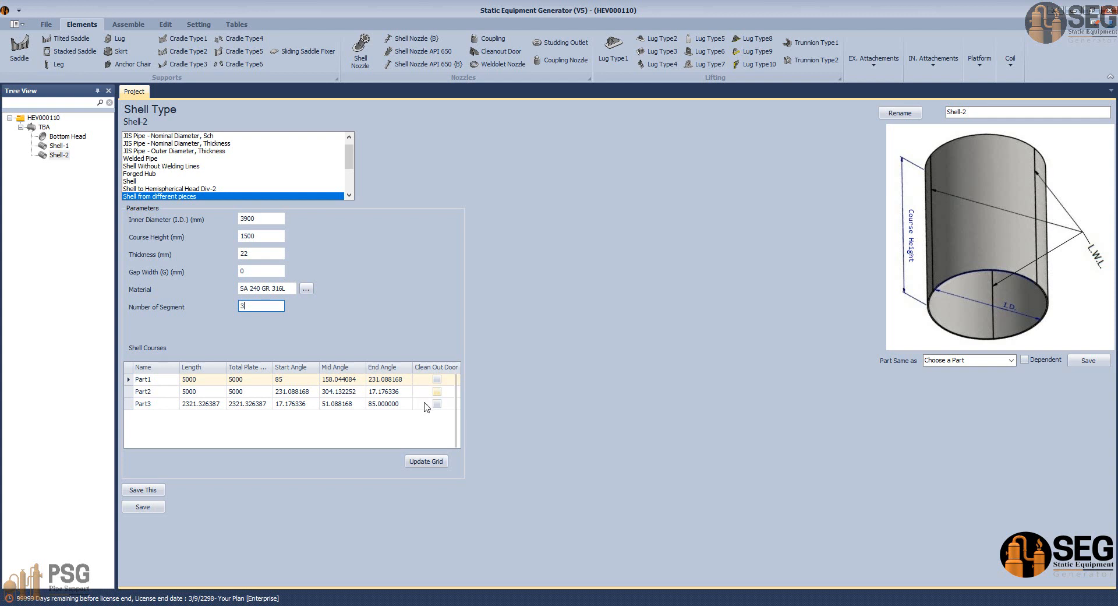
{"action": "left_click", "coordinate": [286, 380]}
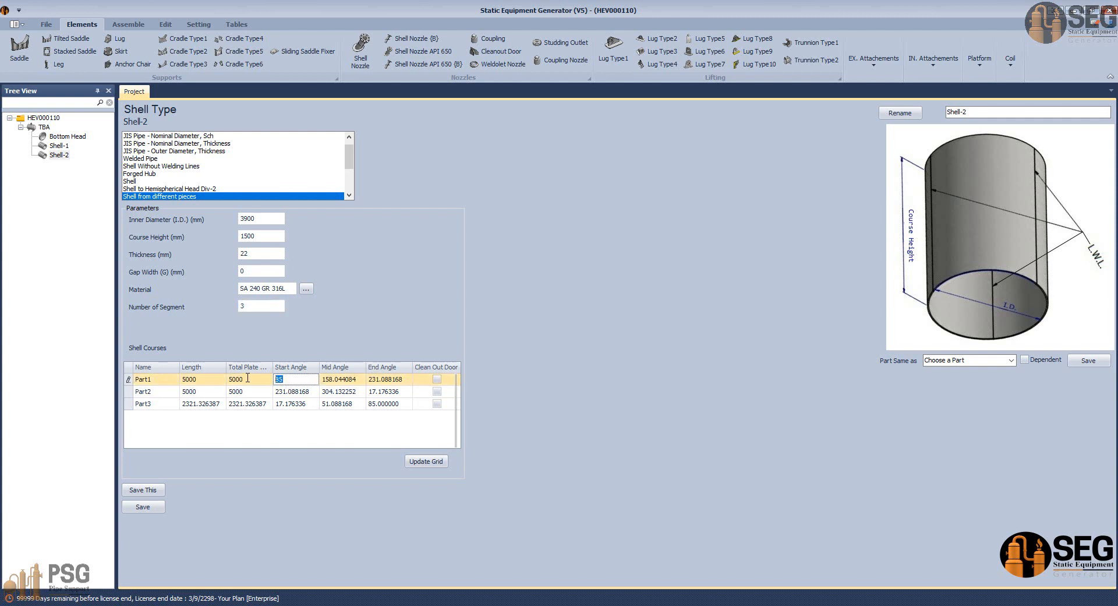
{"action": "left_click", "coordinate": [426, 464]}
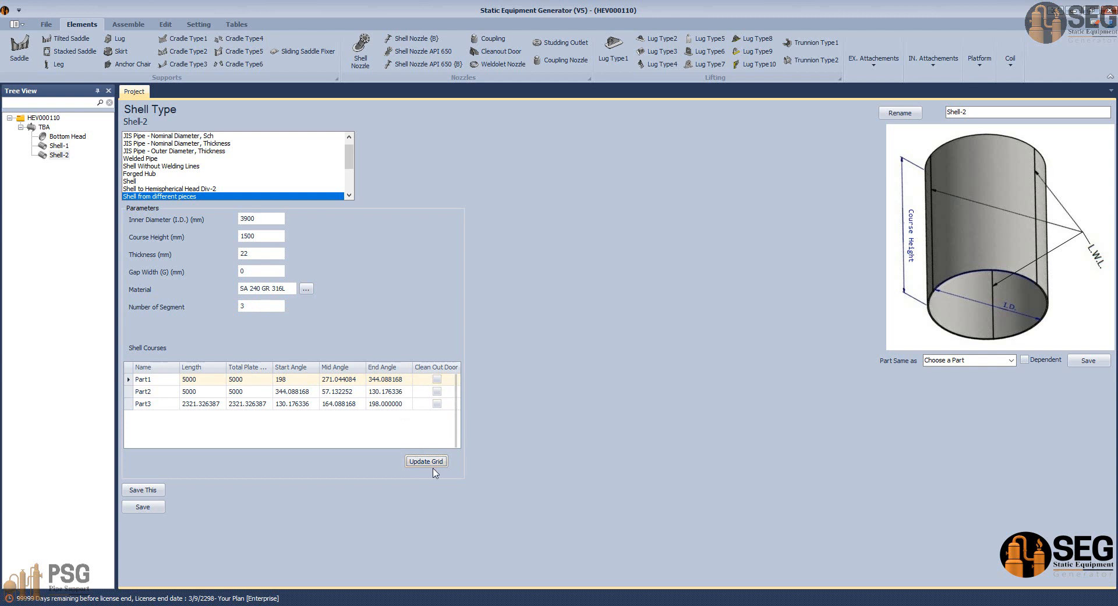
{"action": "left_click", "coordinate": [143, 506]}
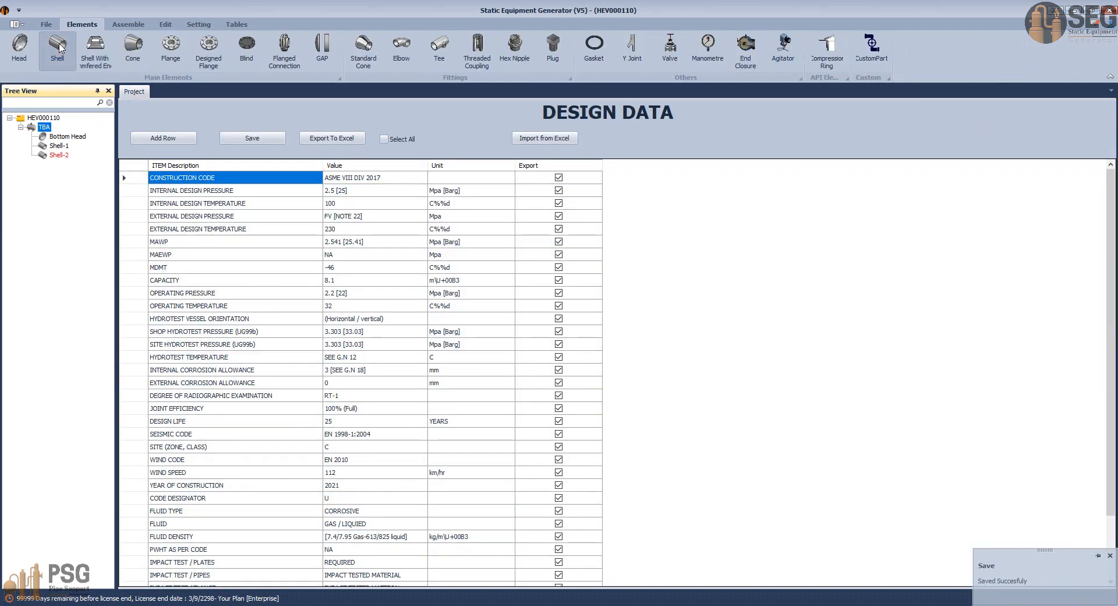
- Add a shell named Shell-3 to TBA with the same definition as Shell-2, and open its parameters
{"action": "left_click", "coordinate": [58, 47]}
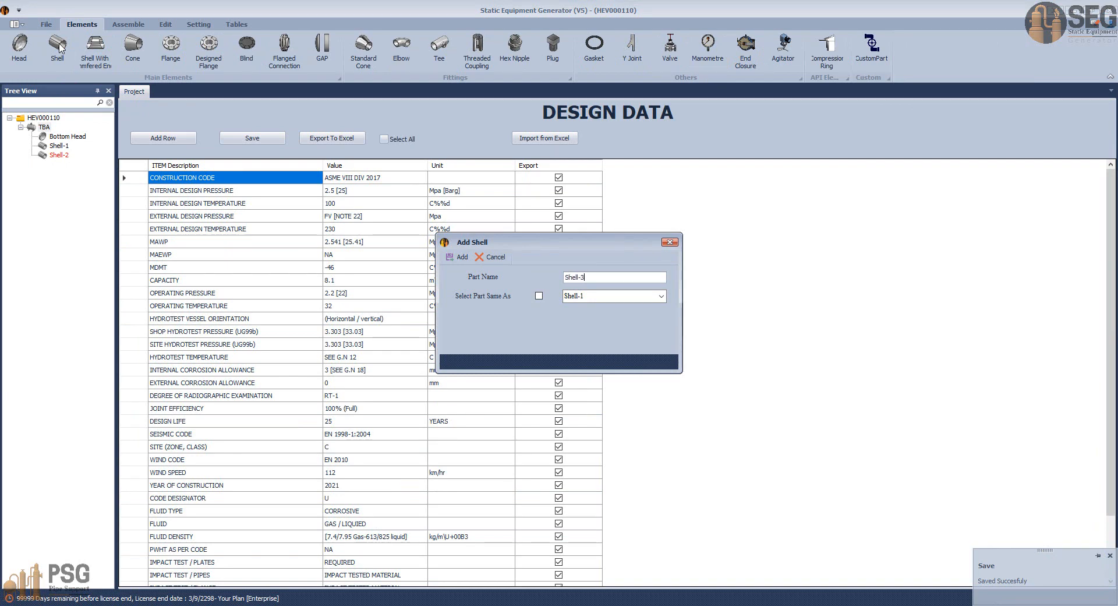
{"action": "left_click", "coordinate": [539, 297]}
{"action": "left_click", "coordinate": [644, 297]}
{"action": "left_click", "coordinate": [641, 320]}
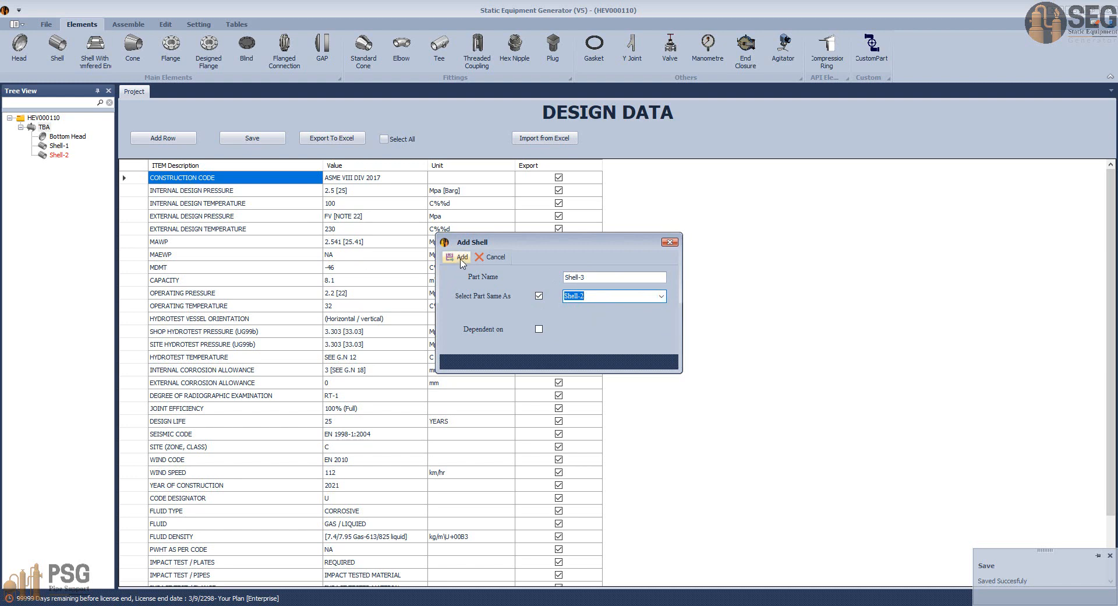
{"action": "left_click", "coordinate": [459, 257]}
{"action": "left_click", "coordinate": [60, 164]}
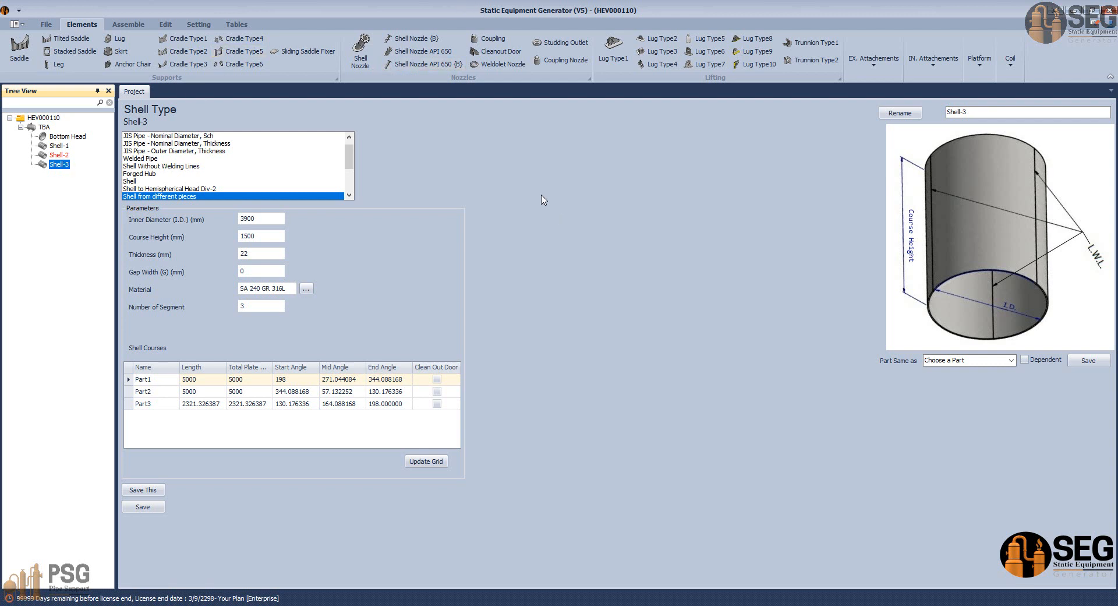
- Set the start angle of Shell-3's Part1 to 93, recalculate the segment angles, and save the shell
{"action": "left_click", "coordinate": [285, 379]}
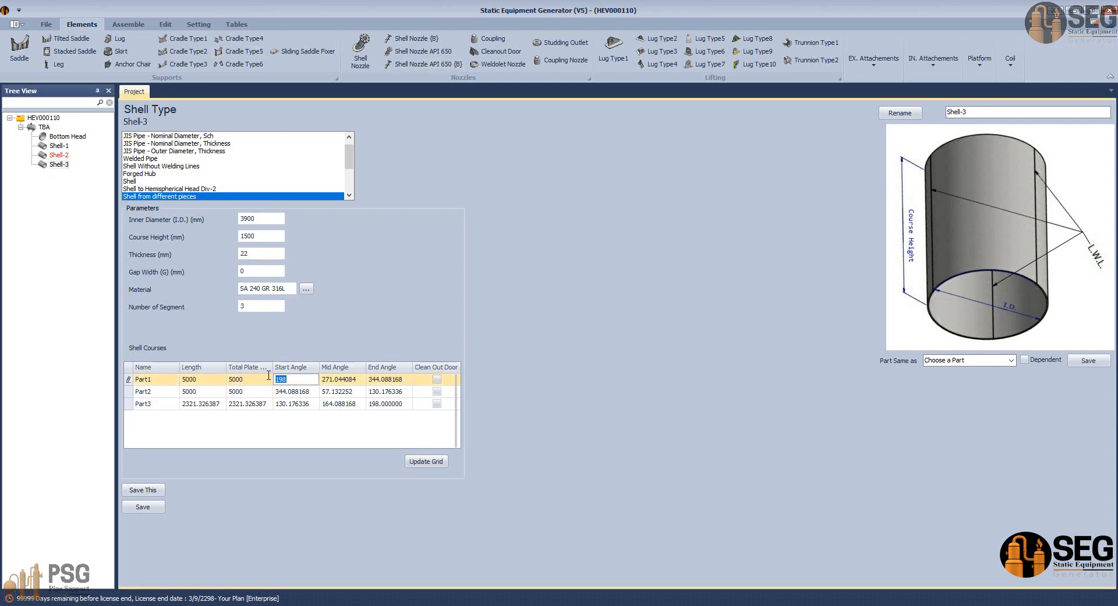
{"action": "type", "text": "93"}
{"action": "left_click", "coordinate": [427, 462]}
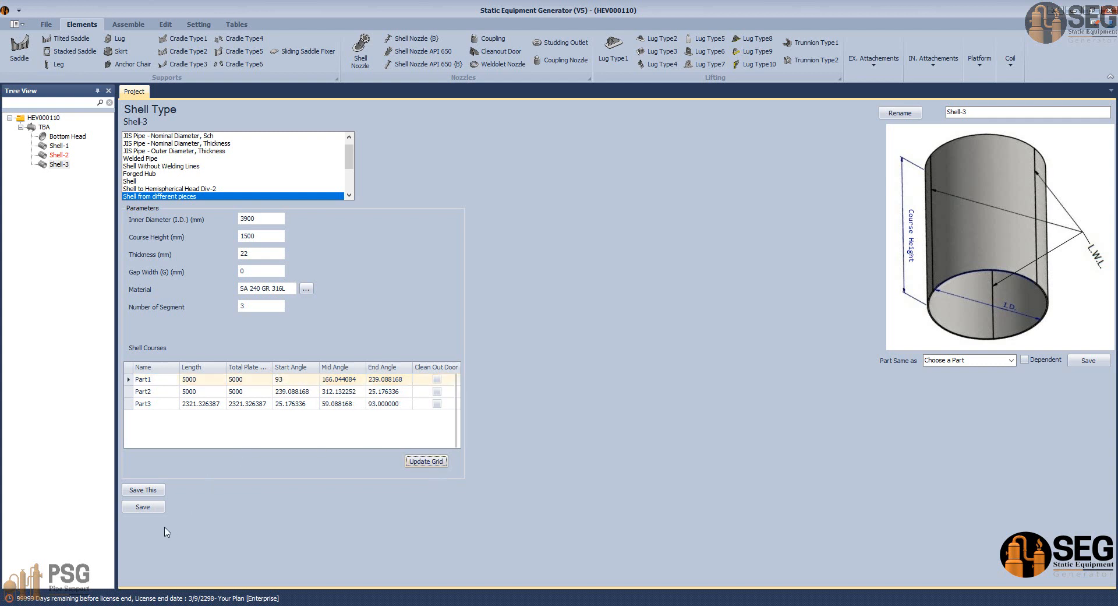
{"action": "left_click", "coordinate": [150, 508]}
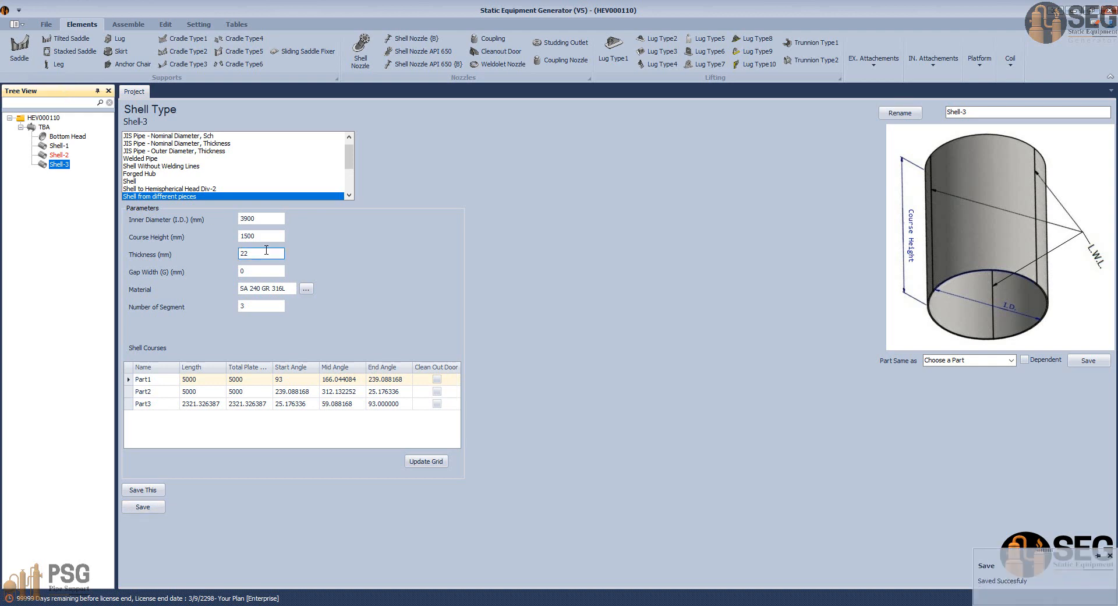
{"action": "left_click_drag", "start_coordinate": [275, 236], "coordinate": [244, 236]}
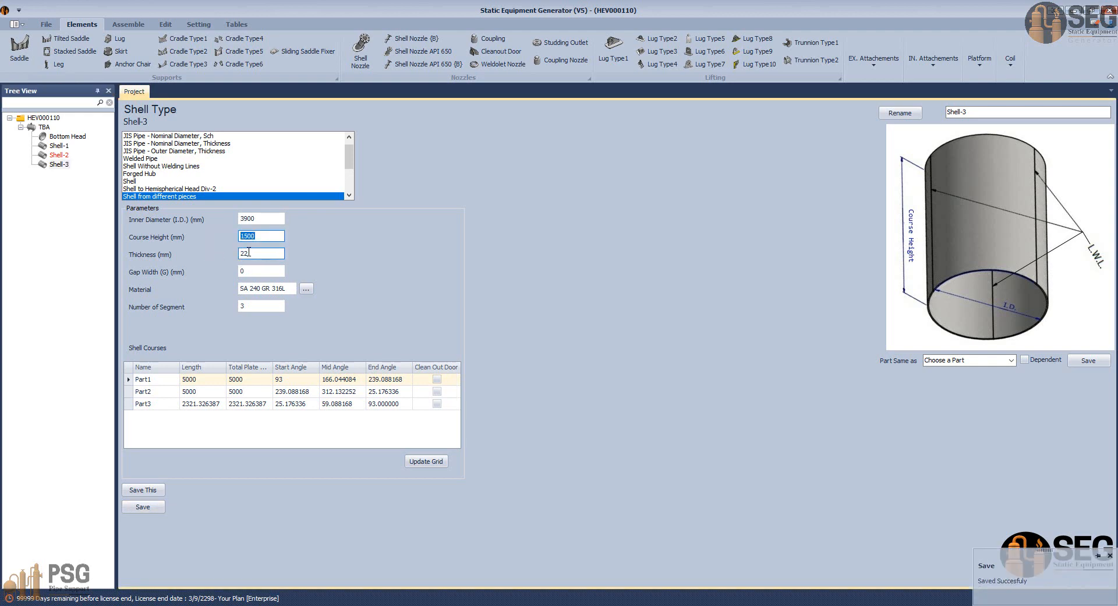
{"action": "key", "text": "Tab"}
- Add a shell named Shell-4 to TBA with the same definition as Shell-2, and open its parameters
{"action": "left_click", "coordinate": [44, 127]}
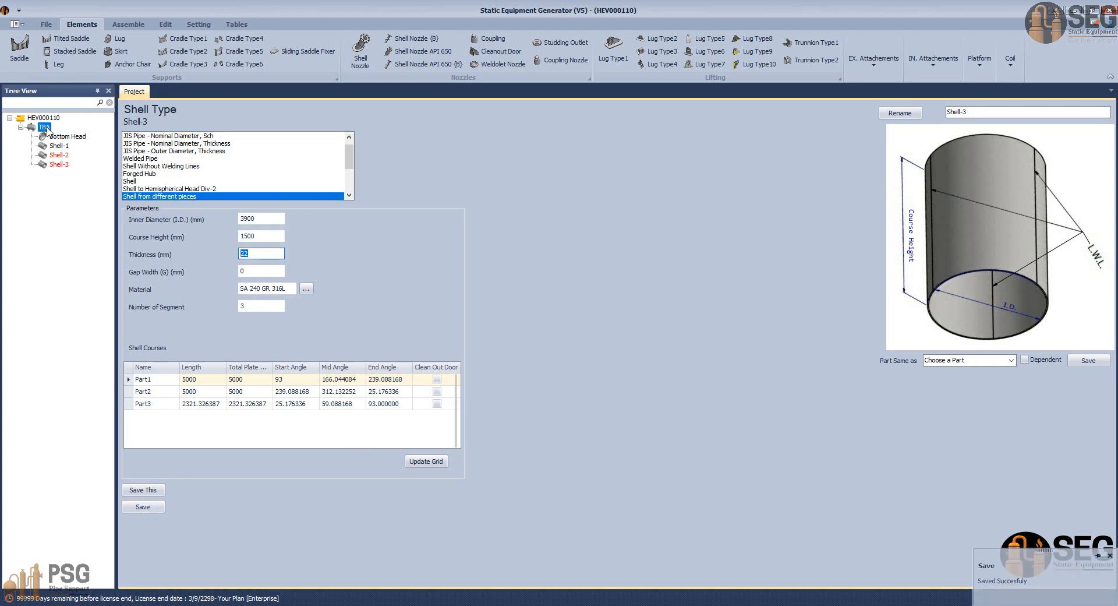
{"action": "left_click", "coordinate": [58, 49]}
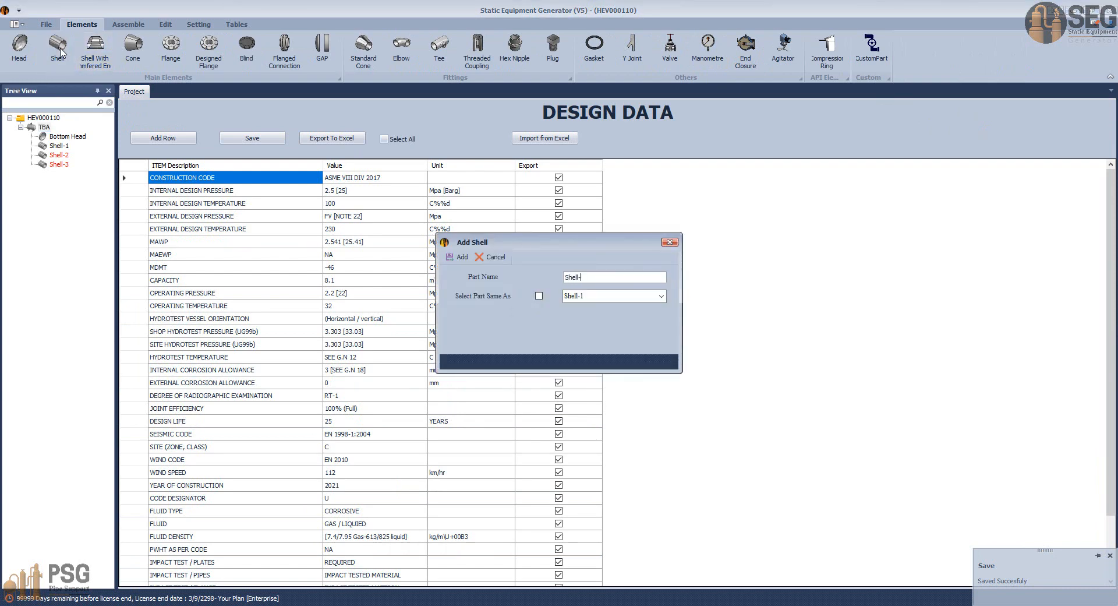
{"action": "left_click", "coordinate": [539, 296]}
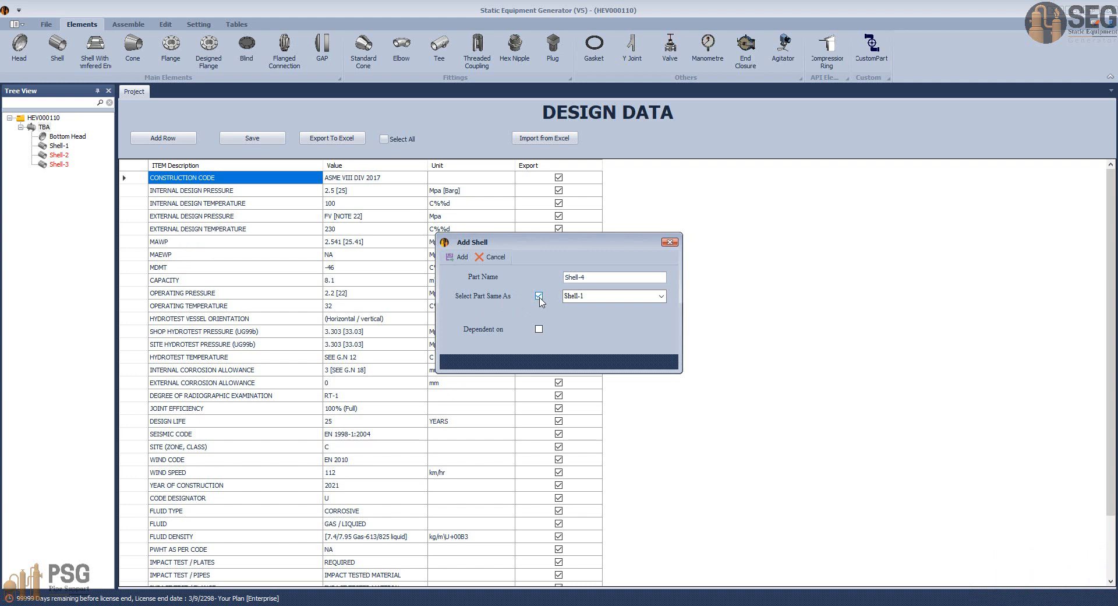
{"action": "left_click", "coordinate": [662, 296]}
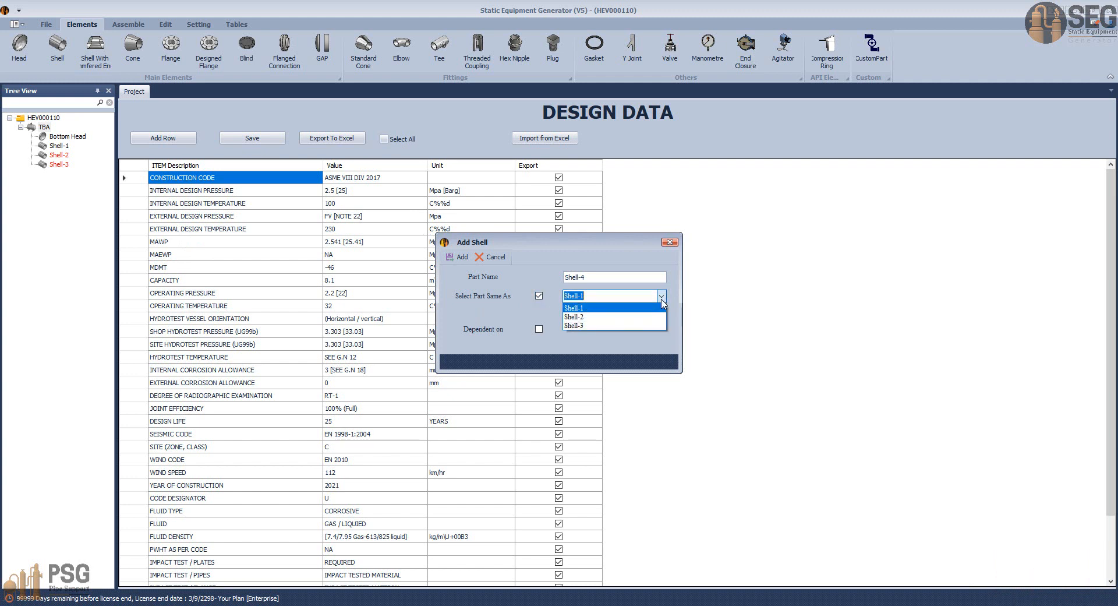
{"action": "left_click", "coordinate": [606, 320]}
{"action": "left_click", "coordinate": [460, 257]}
{"action": "left_click", "coordinate": [59, 174]}
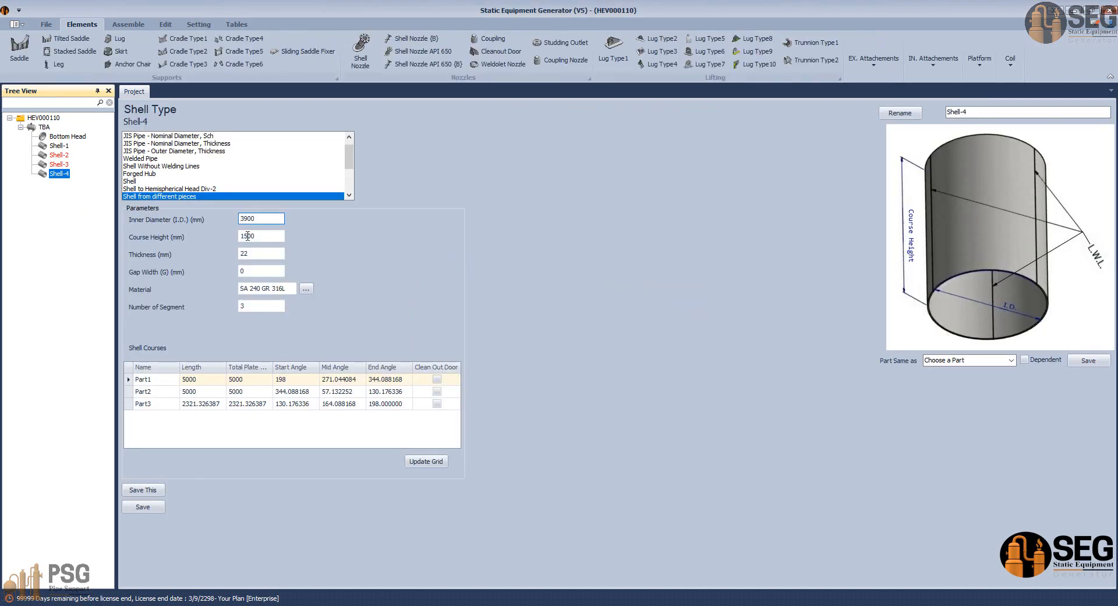
- Set the start angle of Shell-4's Part1 to 197, recalculate the segment angles, and save the shell
{"action": "left_click", "coordinate": [294, 379]}
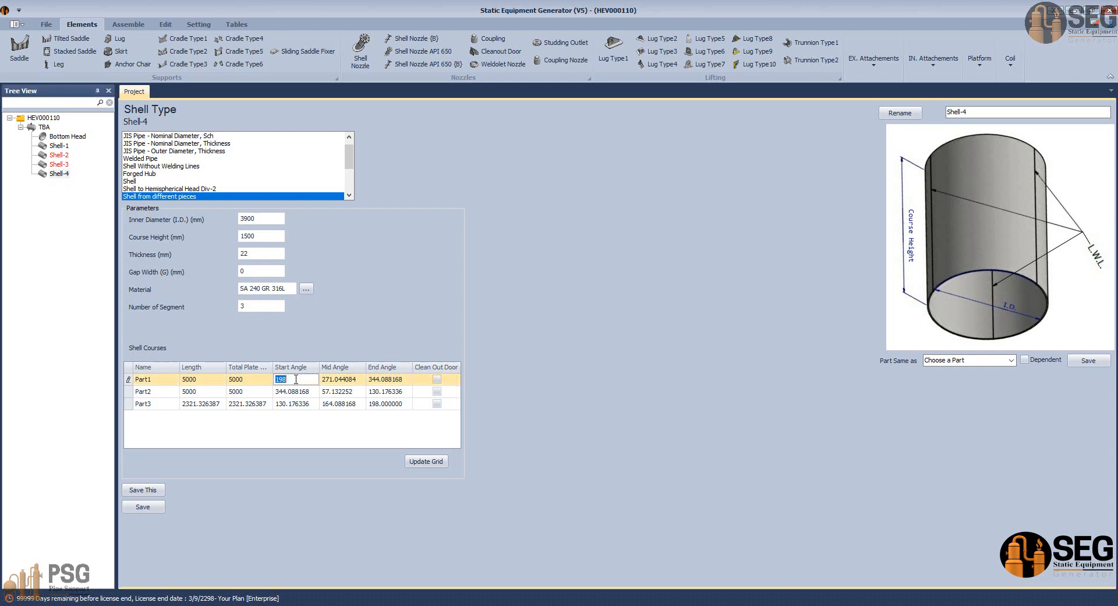
{"action": "type", "text": "1"}
{"action": "left_click", "coordinate": [427, 462]}
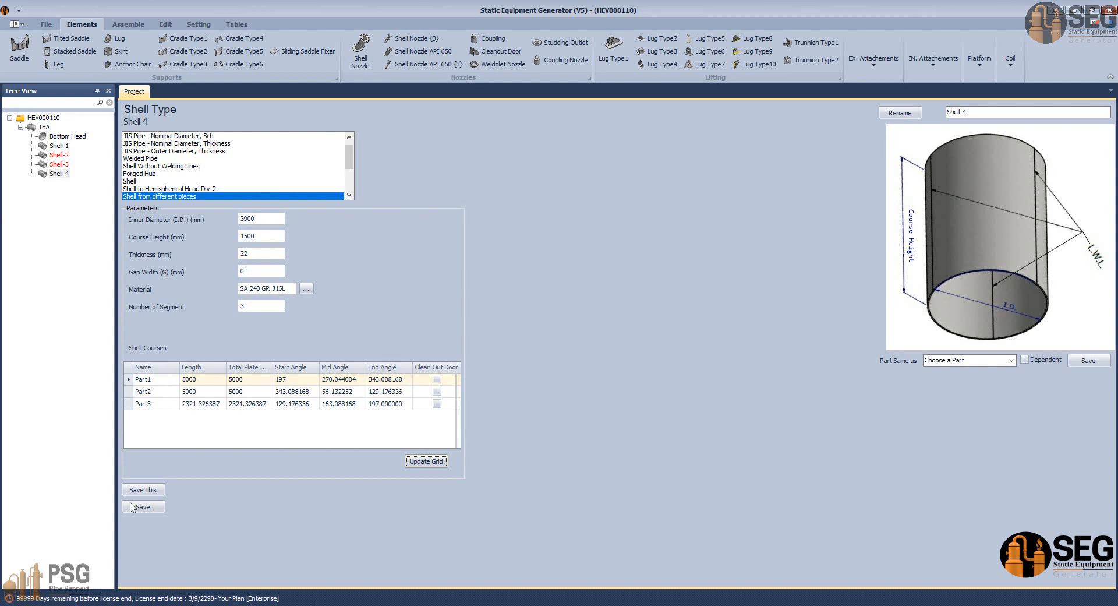
{"action": "left_click", "coordinate": [154, 509]}
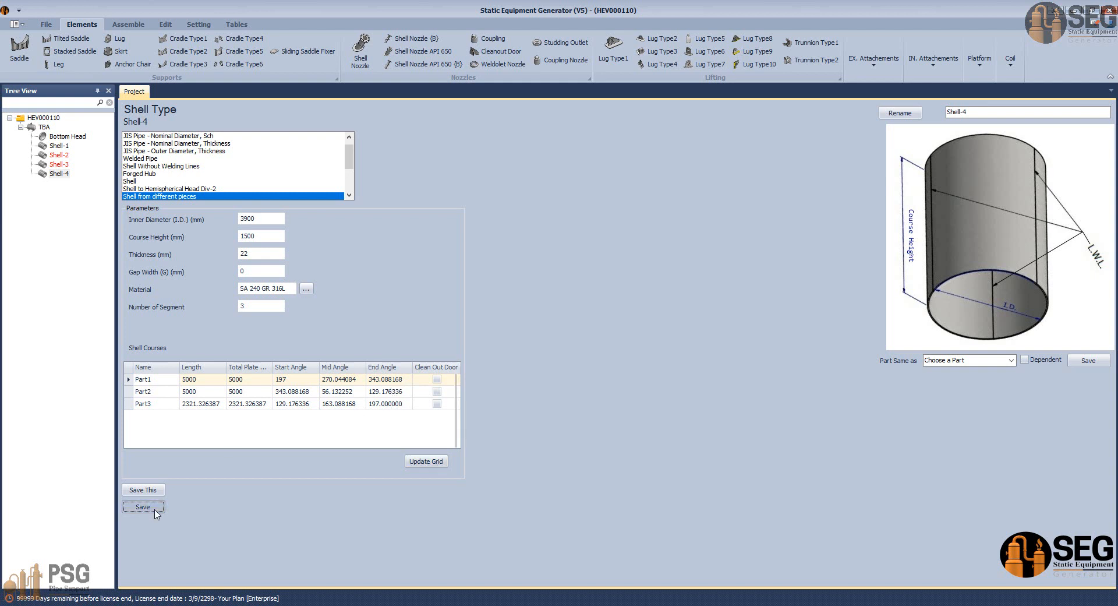
- Add a shell named Shell-5 to TBA with the same definition as Shell-3, and open its parameters
{"action": "left_click", "coordinate": [44, 127]}
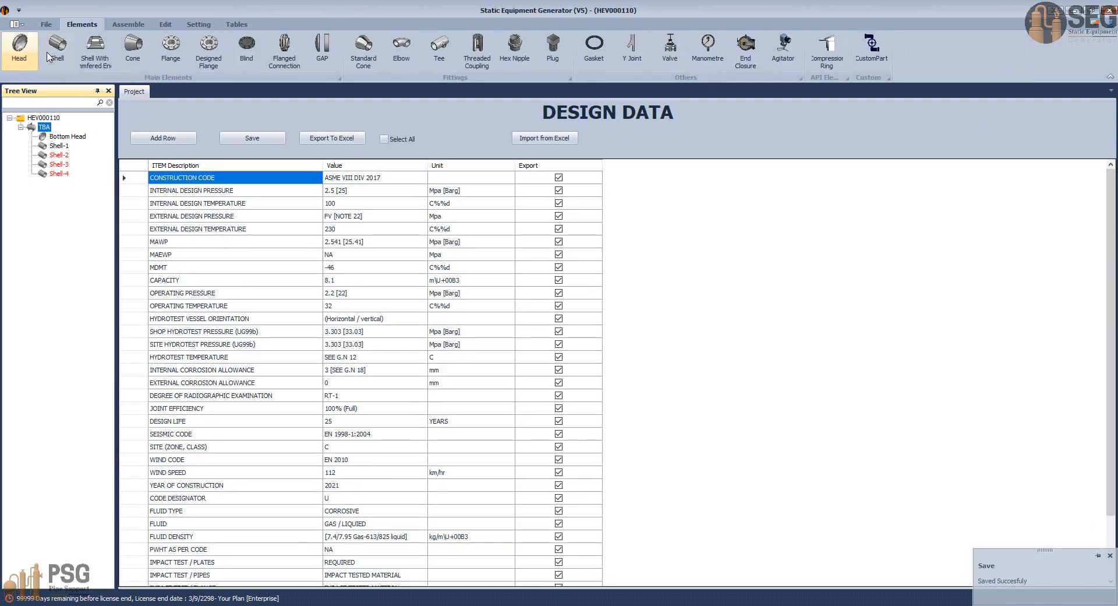
{"action": "left_click", "coordinate": [59, 50]}
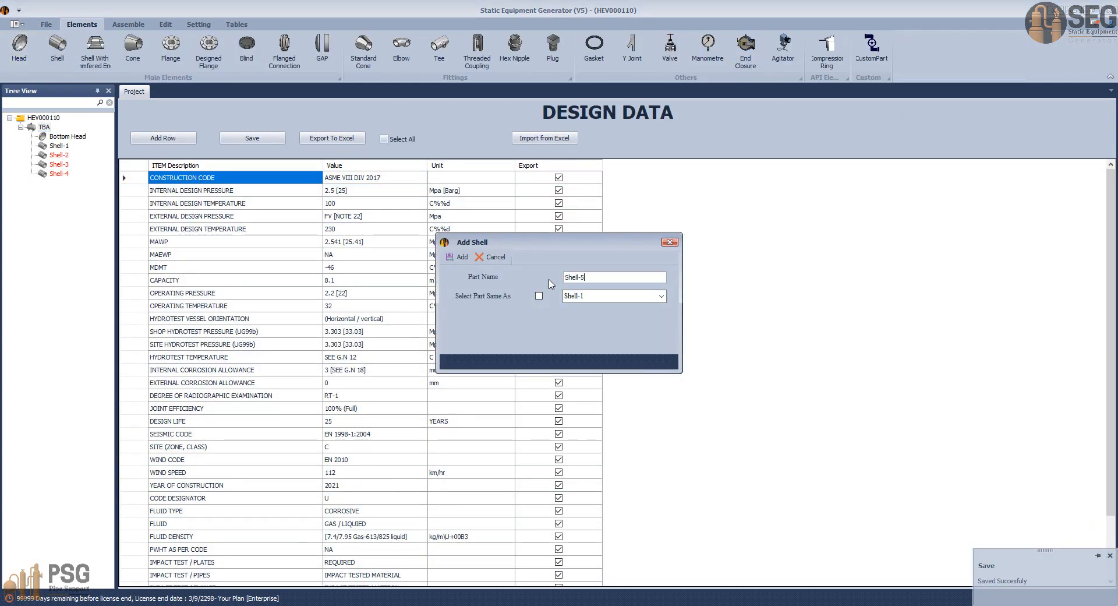
{"action": "left_click", "coordinate": [539, 296]}
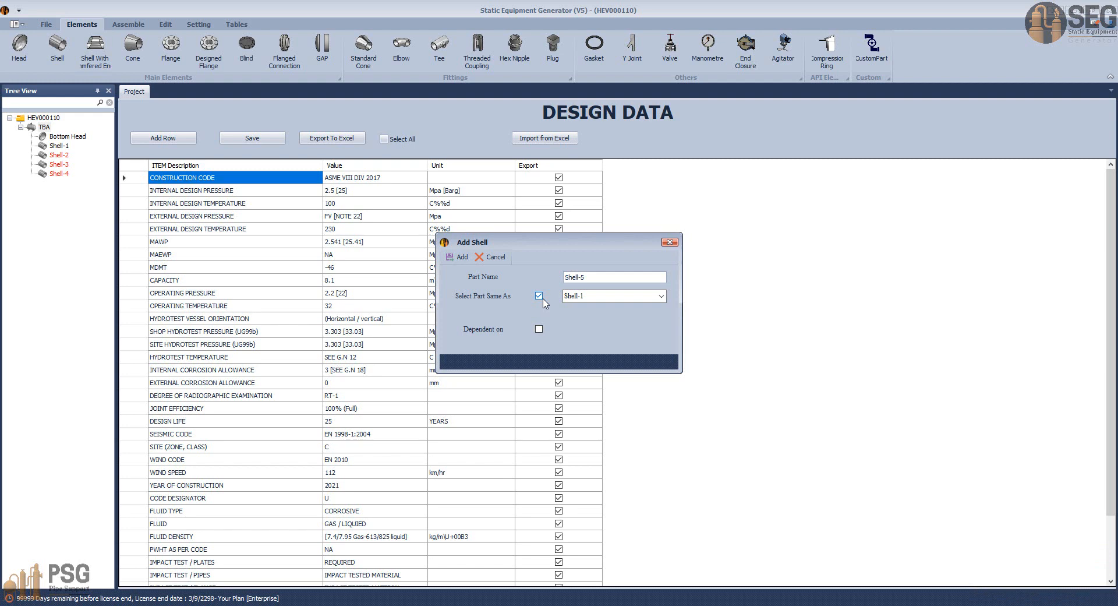
{"action": "left_click", "coordinate": [661, 296]}
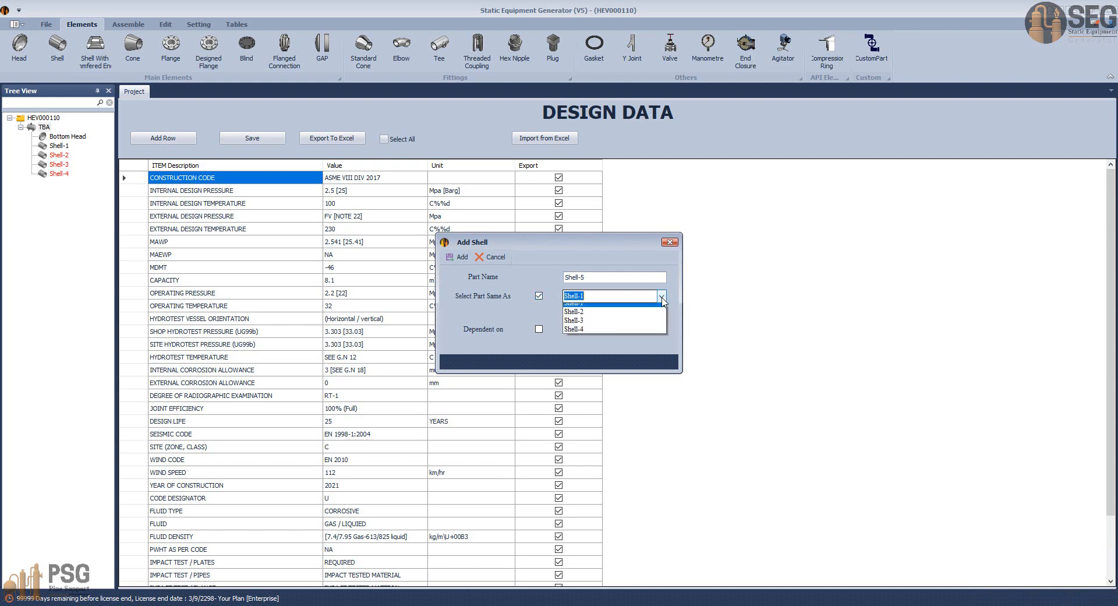
{"action": "left_click", "coordinate": [583, 323]}
{"action": "left_click", "coordinate": [459, 257]}
{"action": "left_click", "coordinate": [60, 183]}
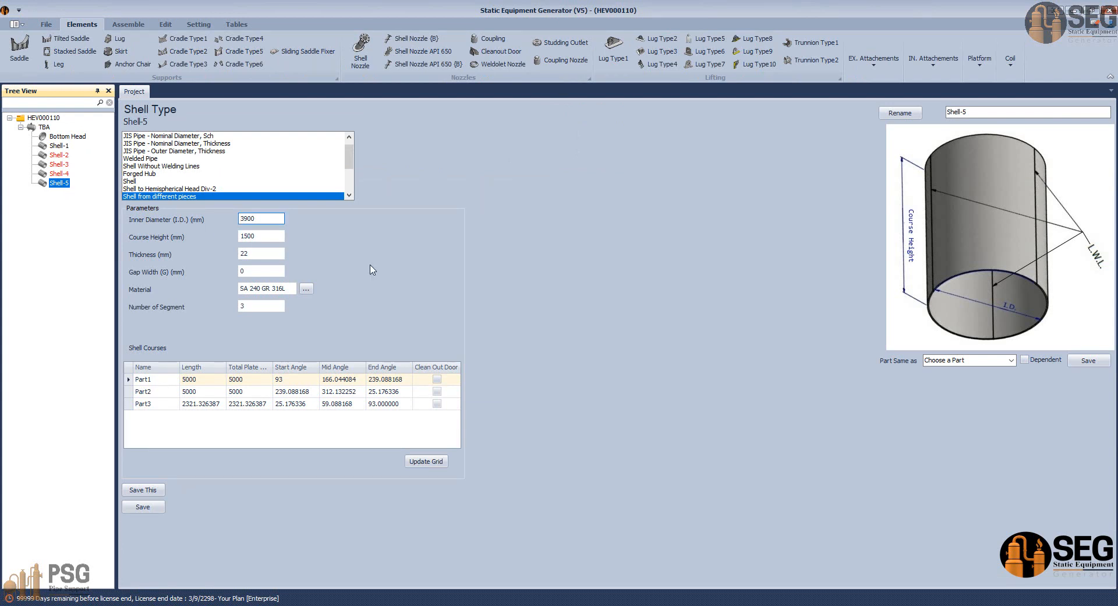
- Set the start angle of Shell-5's Part1 to 90, recalculate the segment angles, and save the shell
{"action": "left_click", "coordinate": [298, 378]}
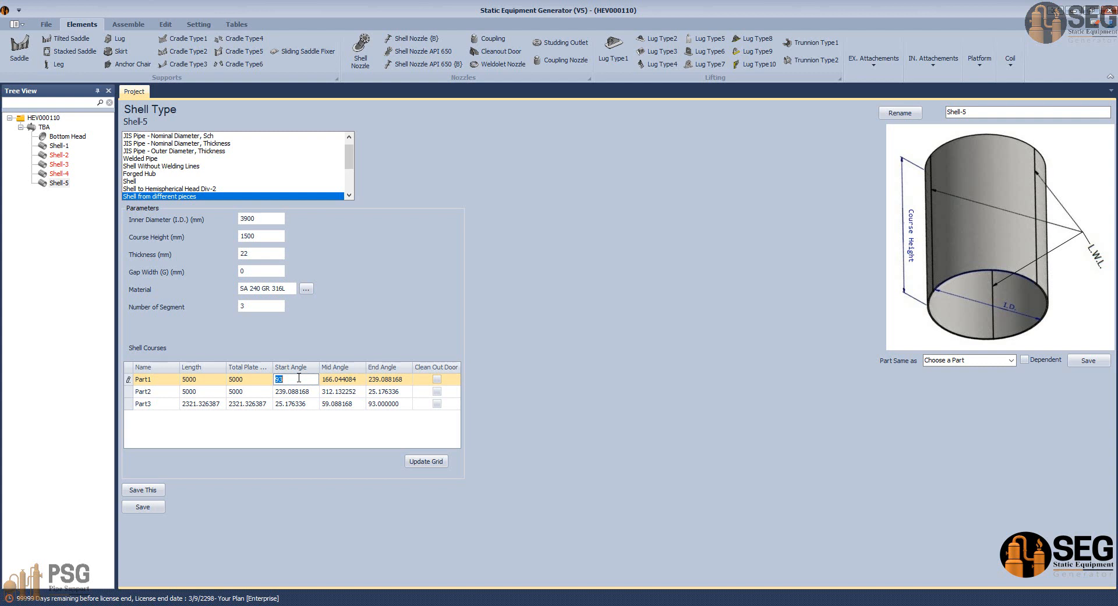
{"action": "type", "text": "90"}
{"action": "left_click", "coordinate": [424, 462]}
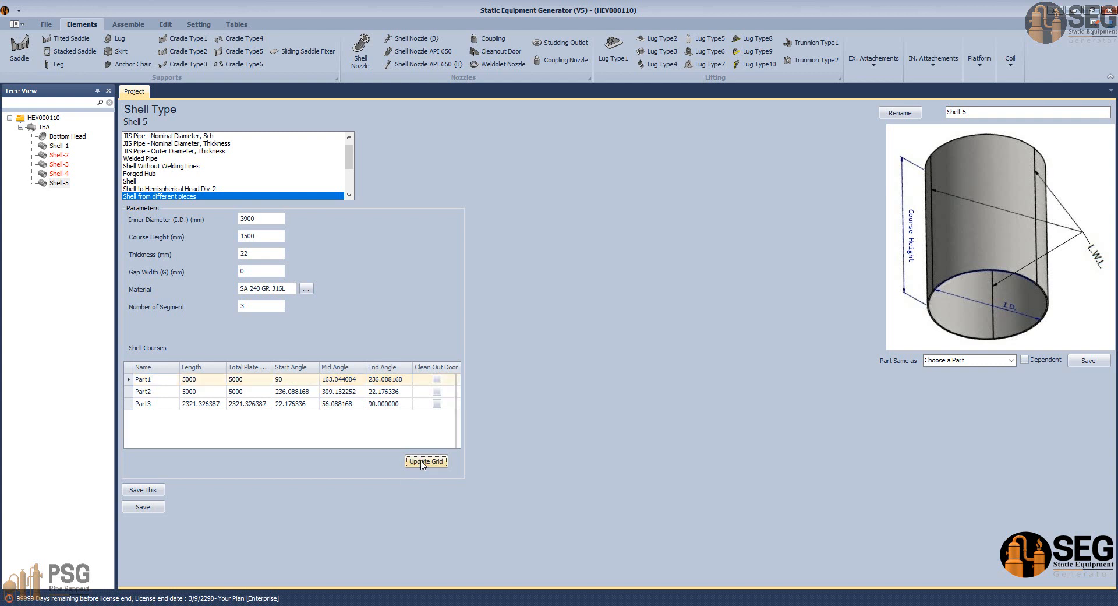
{"action": "left_click", "coordinate": [158, 511]}
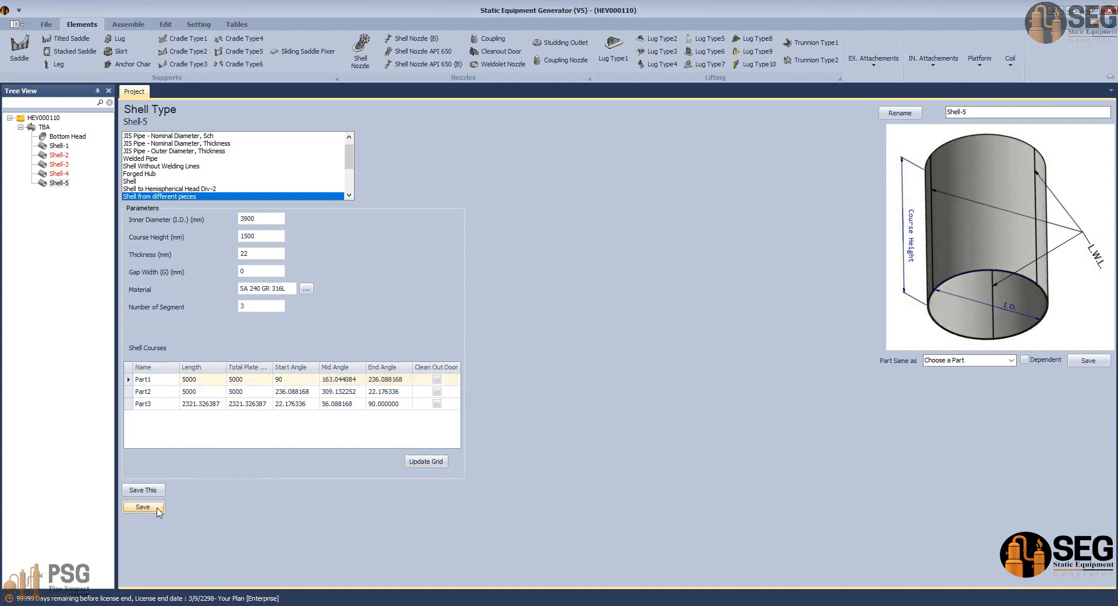
- Add a shell named Shell-6 to TBA, reusing the definition of an existing shell
{"action": "left_click", "coordinate": [45, 127]}
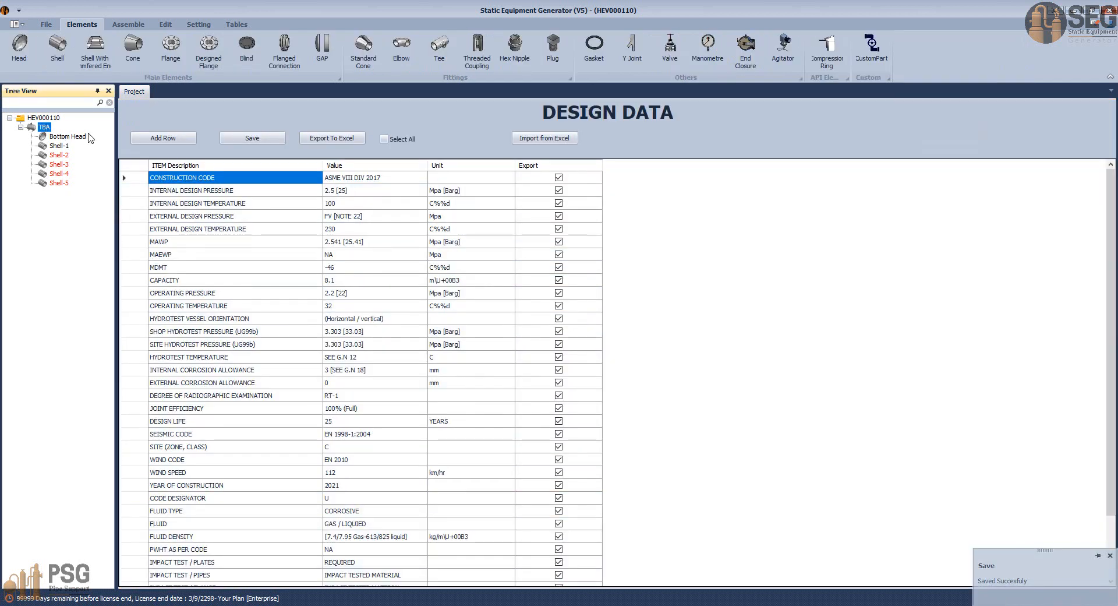
{"action": "left_click", "coordinate": [60, 50]}
{"action": "type", "text": "S"}
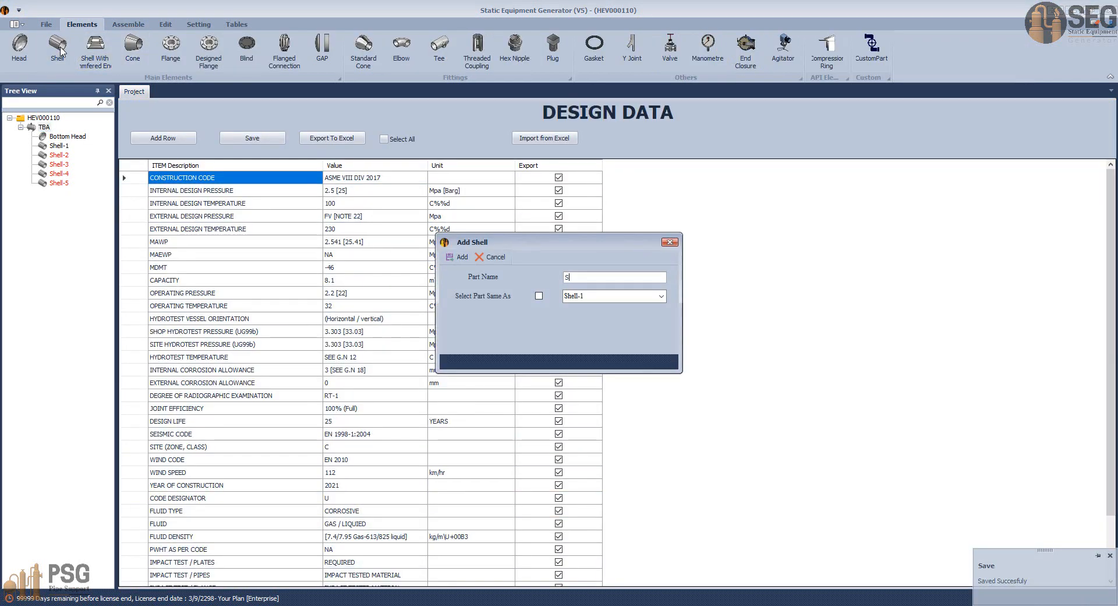
{"action": "type", "text": "hell-6"}
{"action": "left_click", "coordinate": [538, 295]}
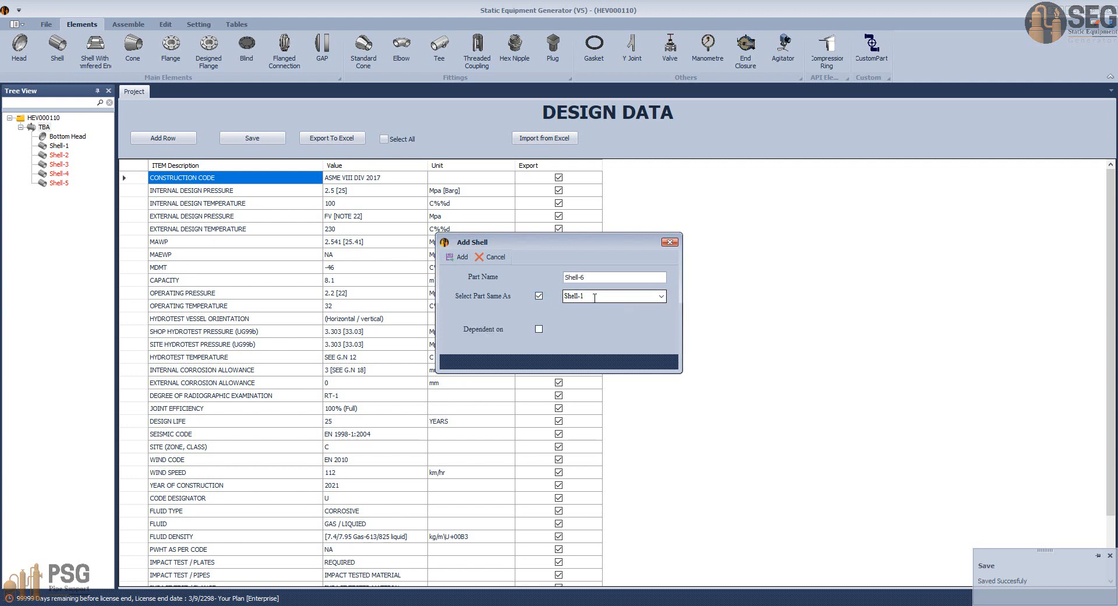
{"action": "left_click", "coordinate": [459, 257]}
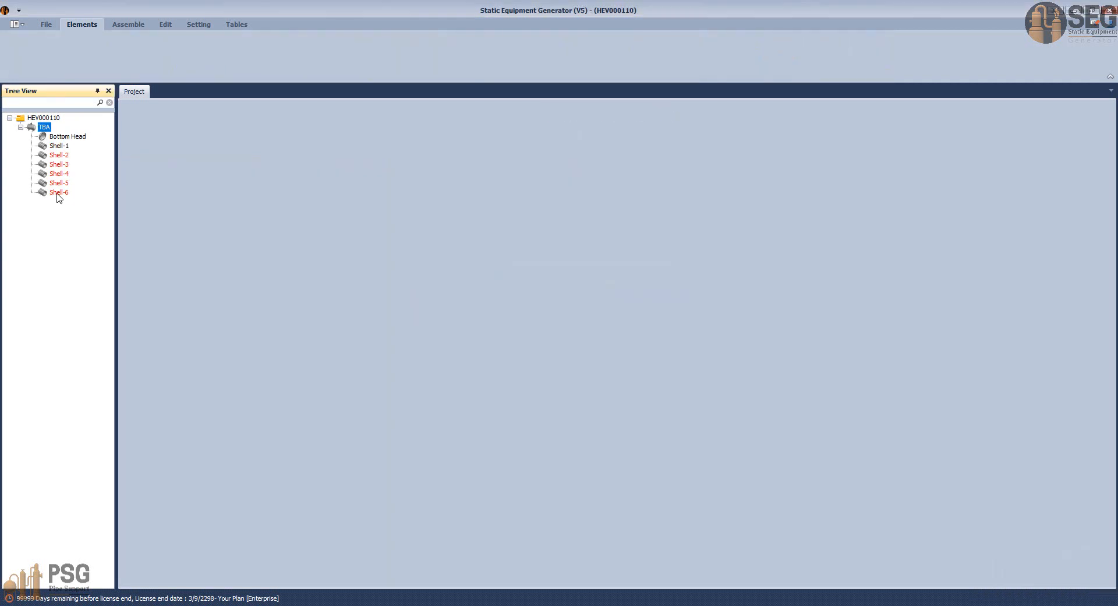
{"action": "left_click", "coordinate": [58, 194]}
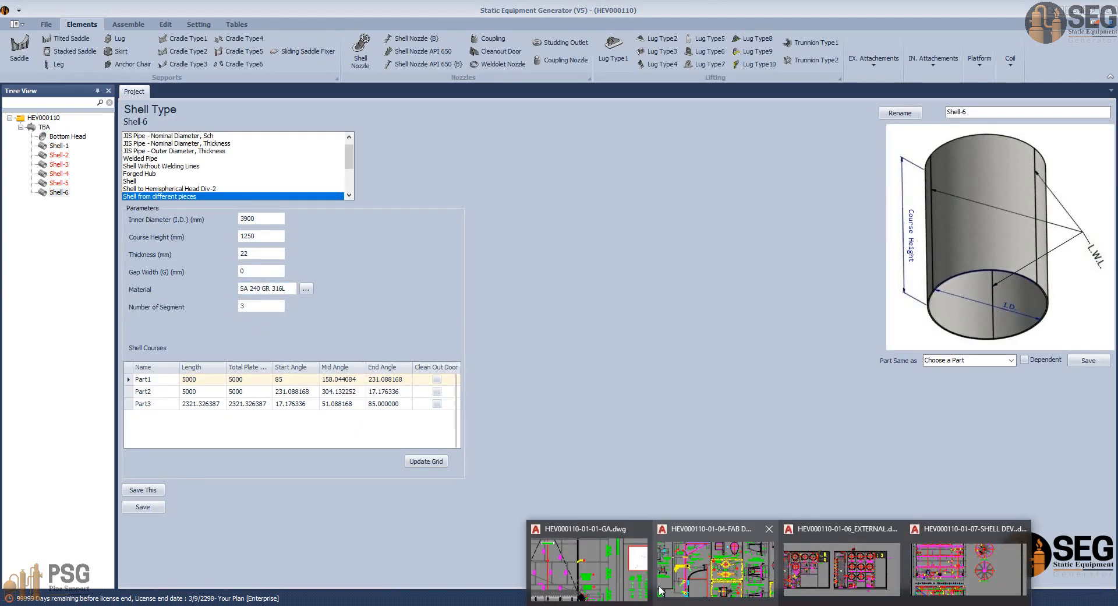
{"action": "left_click", "coordinate": [594, 553]}
{"action": "scroll", "coordinate": [597, 550], "scroll_direction": "down", "scroll_amount": 5}
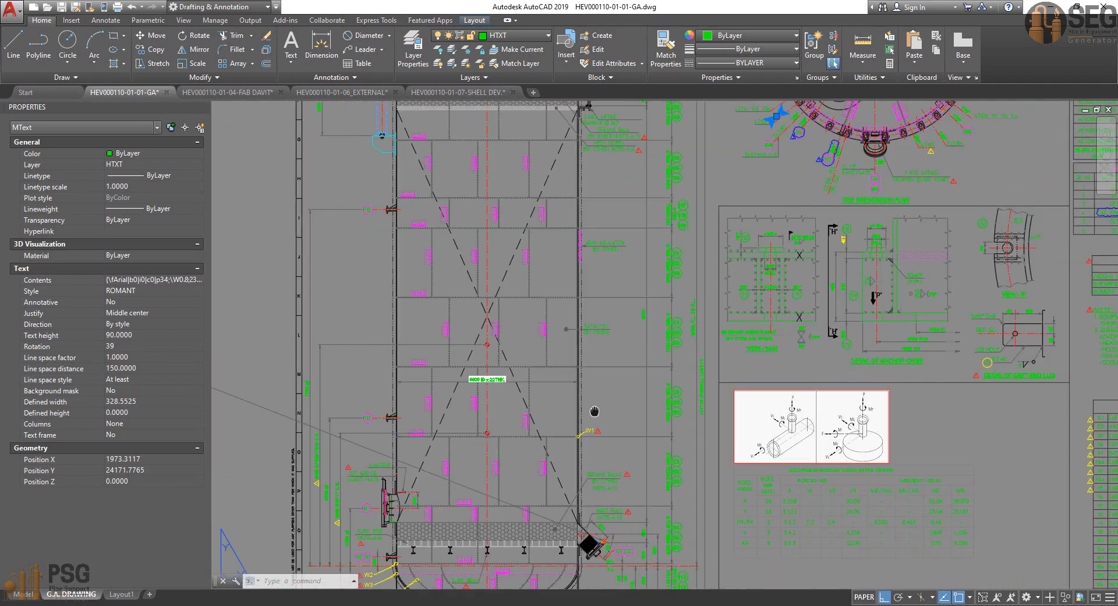
{"action": "scroll", "coordinate": [659, 337], "scroll_direction": "up", "scroll_amount": 5}
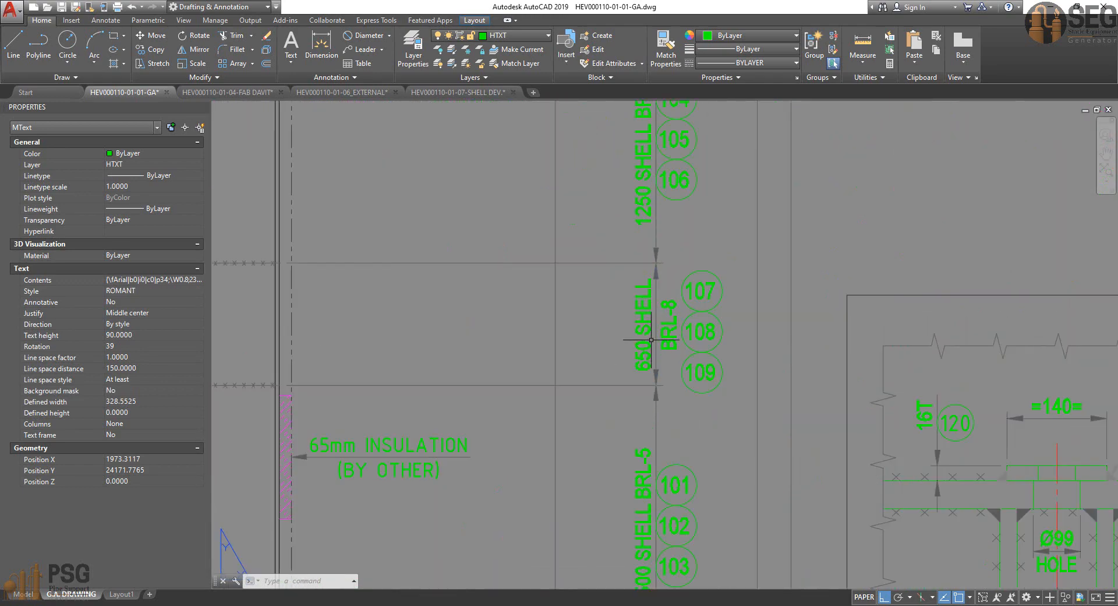
{"action": "scroll", "coordinate": [1002, 332], "scroll_direction": "down", "scroll_amount": 2}
{"action": "key", "text": "alt+Tab"}
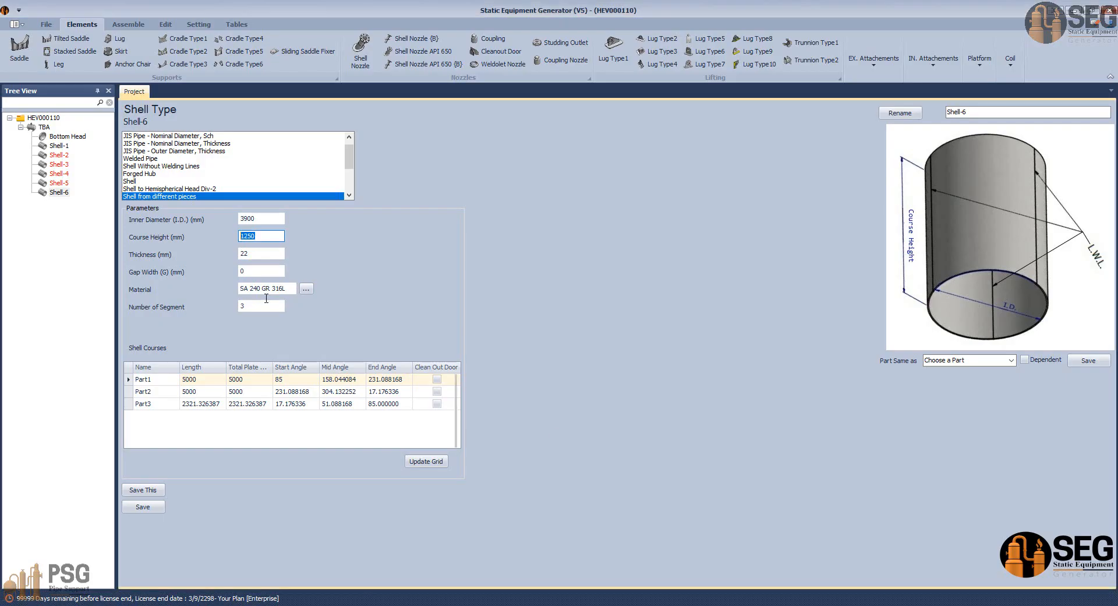
{"action": "type", "text": "650"}
- Set the start angle of Shell-6's Part1 to 197, recalculate the segment angles, and save the shell
{"action": "left_click", "coordinate": [289, 379]}
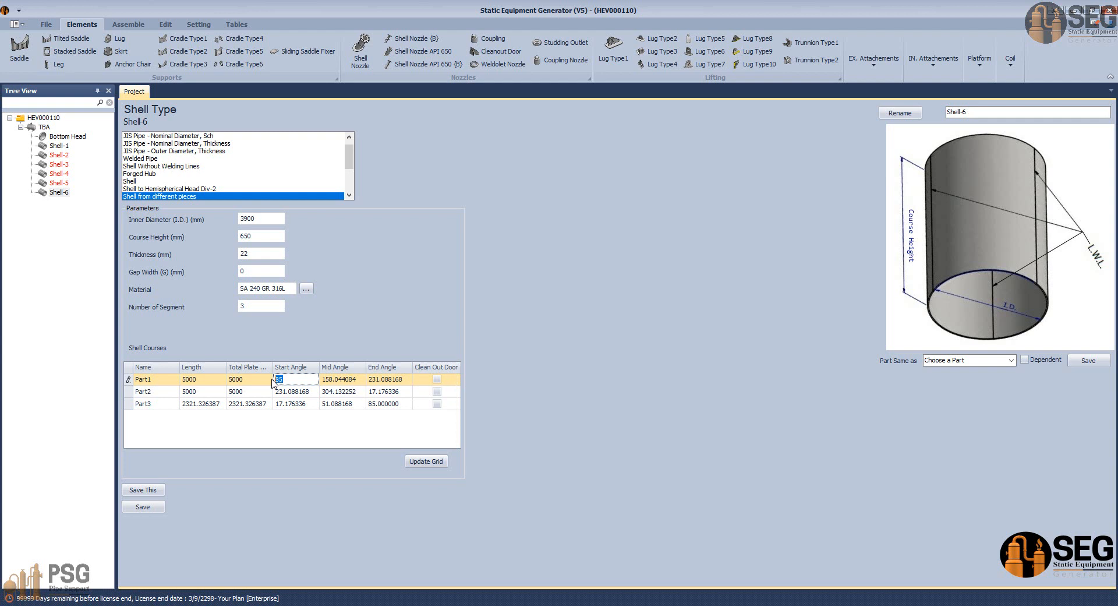
{"action": "type", "text": "197"}
{"action": "left_click", "coordinate": [426, 461]}
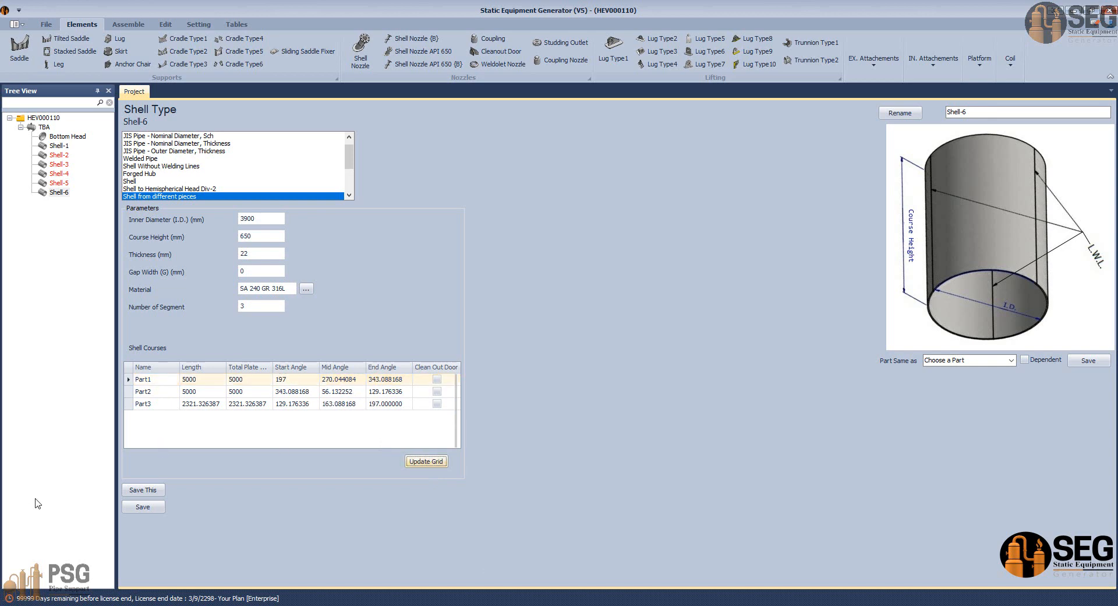
{"action": "left_click", "coordinate": [143, 506]}
- Add a shell named Shell-7 to TBA with the same definition as Shell-5
{"action": "left_click", "coordinate": [44, 126]}
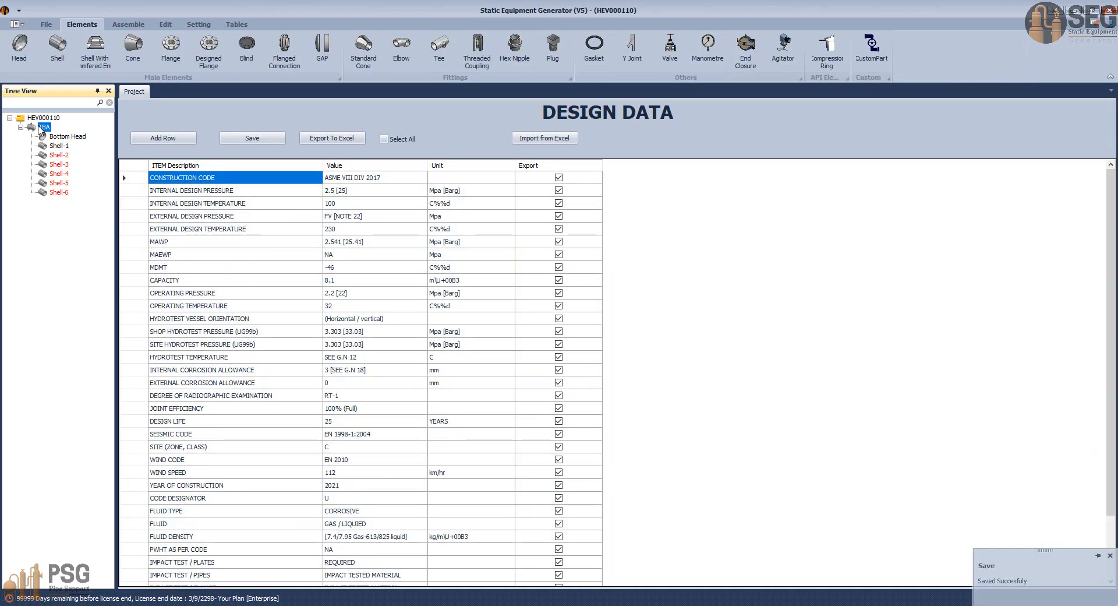
{"action": "left_click", "coordinate": [58, 50]}
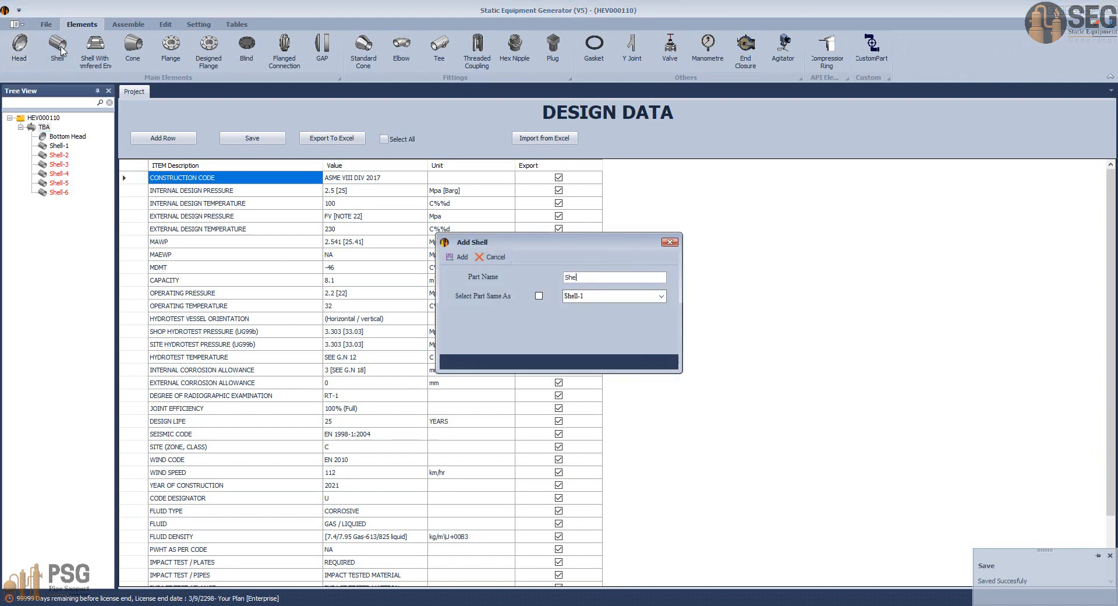
{"action": "left_click", "coordinate": [539, 296]}
{"action": "left_click", "coordinate": [662, 296]}
{"action": "left_click", "coordinate": [663, 296]}
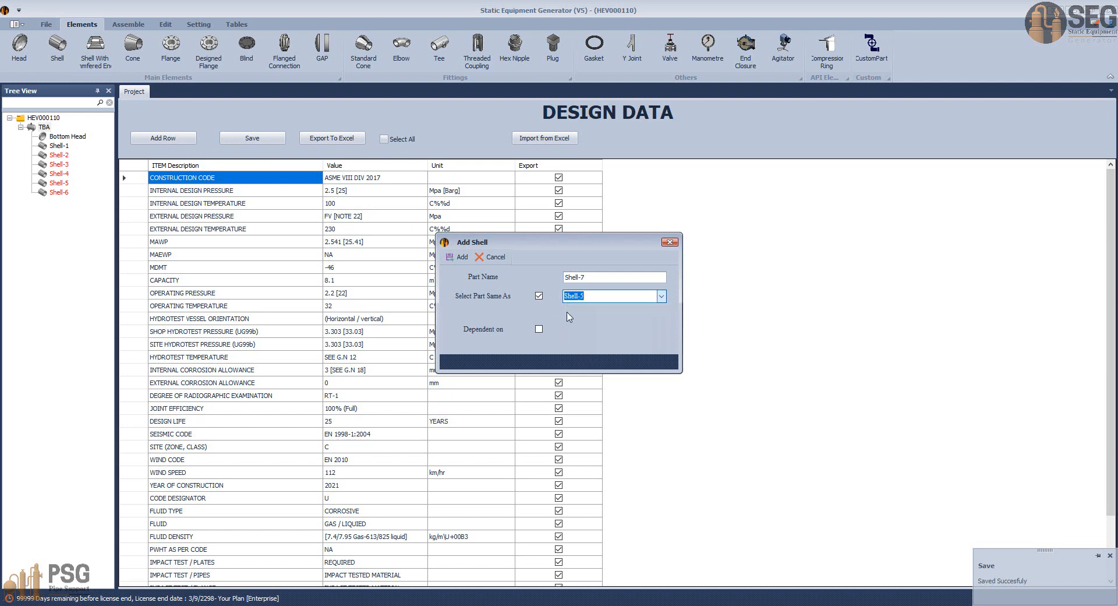
{"action": "left_click", "coordinate": [458, 257]}
- Open Shell-7's parameters and select its course height for editing
{"action": "left_click", "coordinate": [59, 203]}
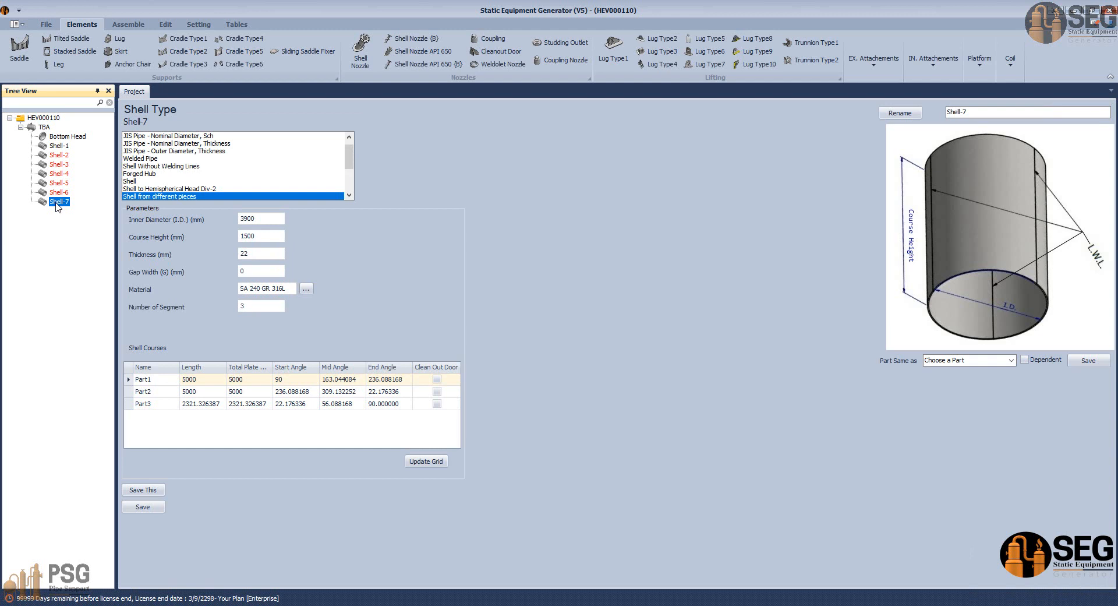
{"action": "left_click_drag", "start_coordinate": [256, 236], "coordinate": [212, 234]}
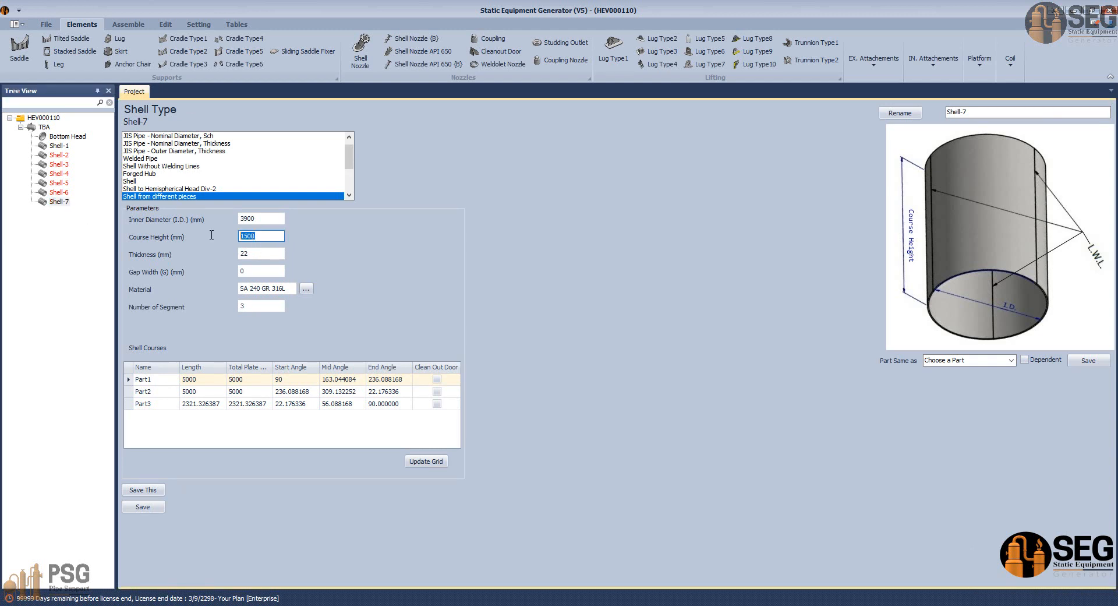
- Set Shell-7's course height to 1250 mm, update its shell courses grid, and save the shell
{"action": "type", "text": "1"}
{"action": "left_click", "coordinate": [294, 380]}
{"action": "left_click", "coordinate": [426, 462]}
{"action": "left_click", "coordinate": [143, 507]}
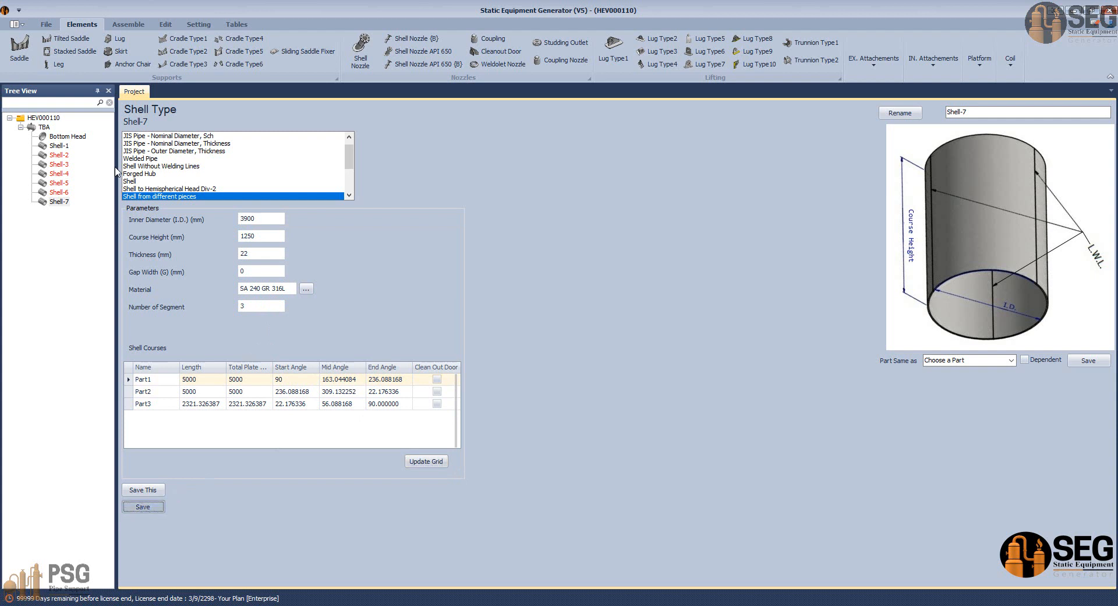
- Add a new shell named Shell-8 to TBA with the same parameters as Shell-5
{"action": "left_click", "coordinate": [44, 127]}
{"action": "left_click", "coordinate": [64, 48]}
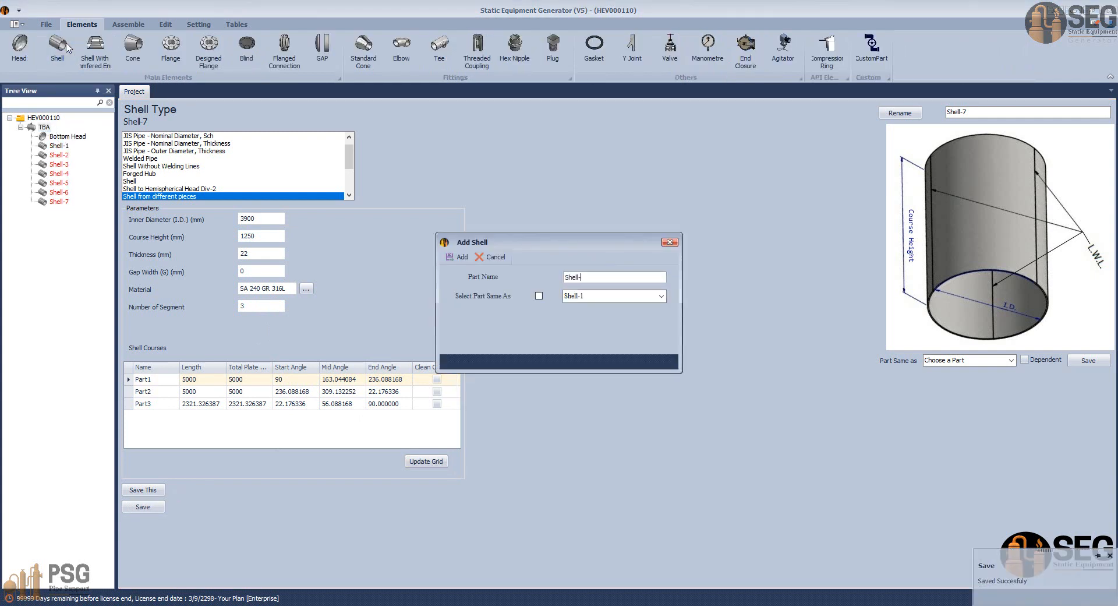
{"action": "left_click", "coordinate": [539, 296]}
{"action": "left_click", "coordinate": [661, 296]}
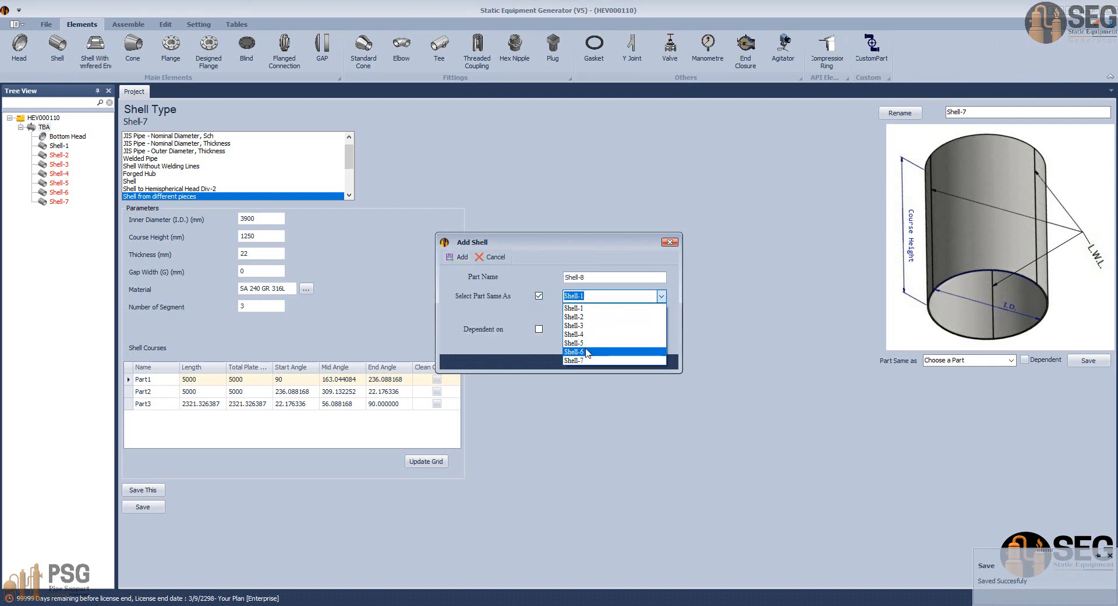
{"action": "left_click", "coordinate": [605, 345]}
{"action": "left_click", "coordinate": [462, 257]}
- Set the start angle of Shell-8's Part1 to 197, update the shell courses grid, and save
{"action": "left_click", "coordinate": [56, 212]}
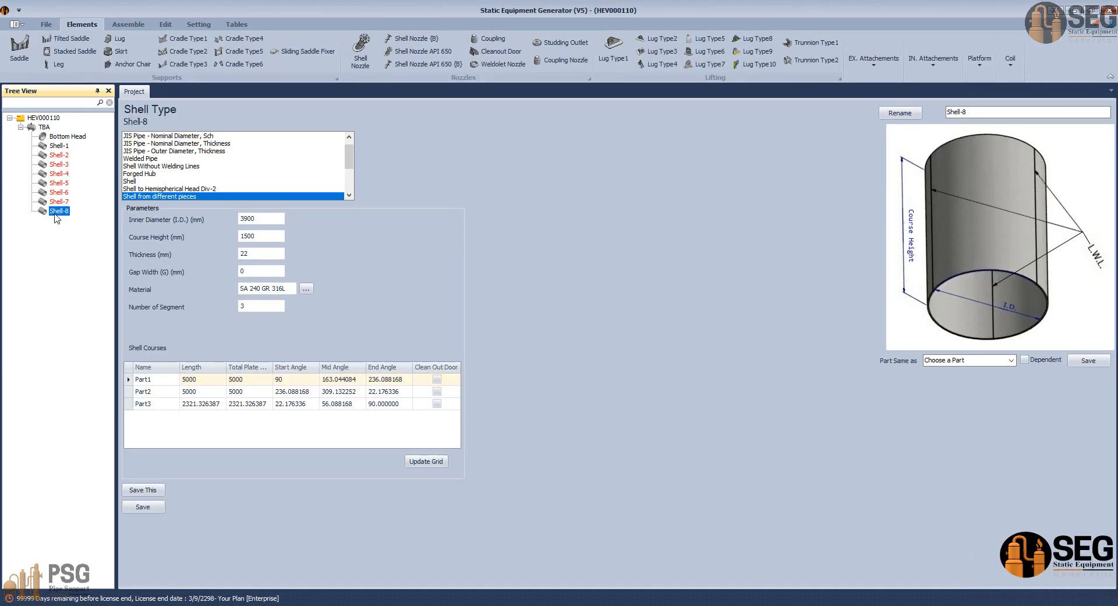
{"action": "left_click", "coordinate": [271, 238]}
{"action": "left_click", "coordinate": [291, 381]}
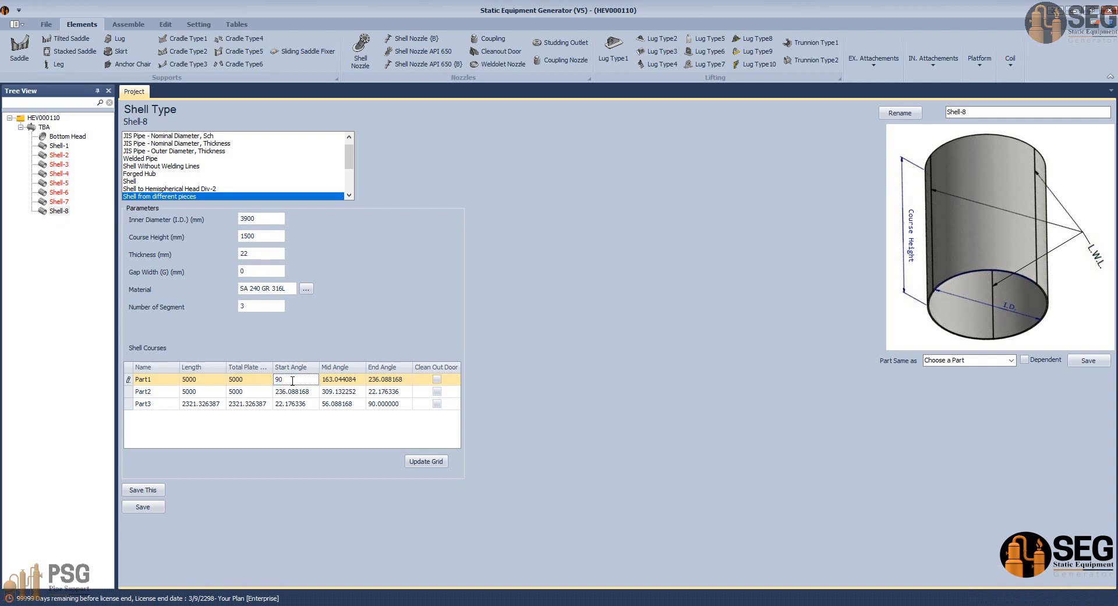
{"action": "double_click", "coordinate": [292, 380]}
{"action": "type", "text": "197"}
{"action": "left_click", "coordinate": [422, 462]}
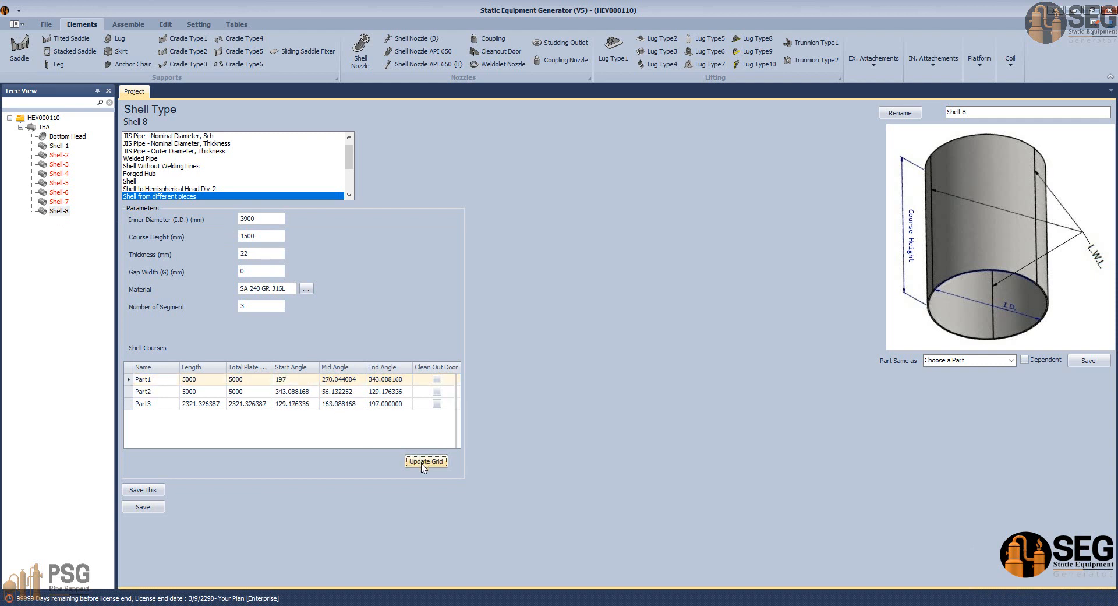
{"action": "left_click", "coordinate": [156, 508]}
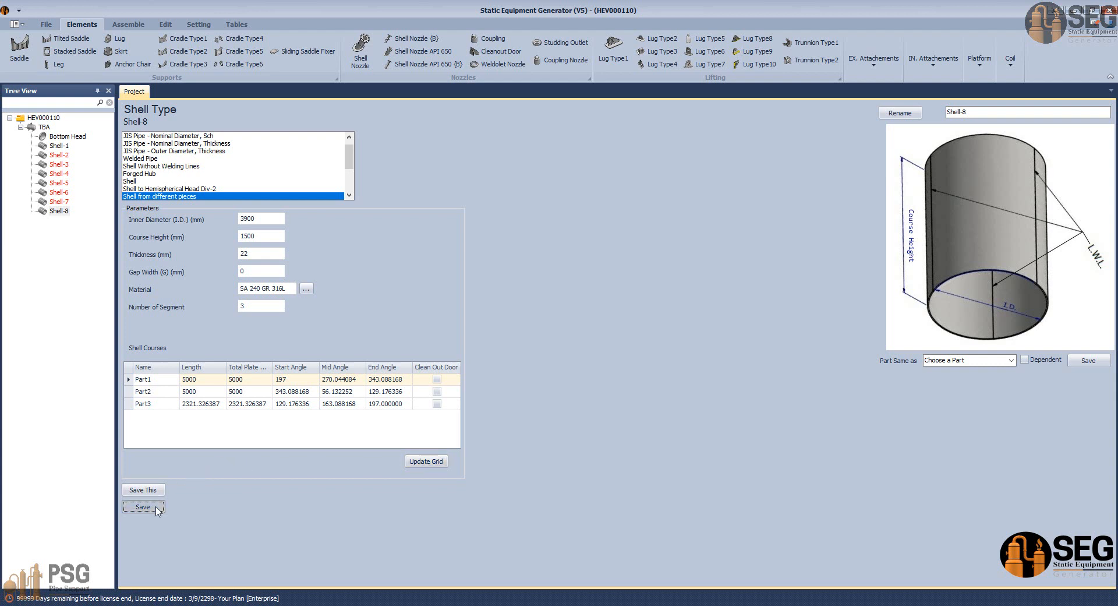
- Add a head named Top Head to TBA, using the same parameters as Bottom Head
{"action": "left_click", "coordinate": [43, 127]}
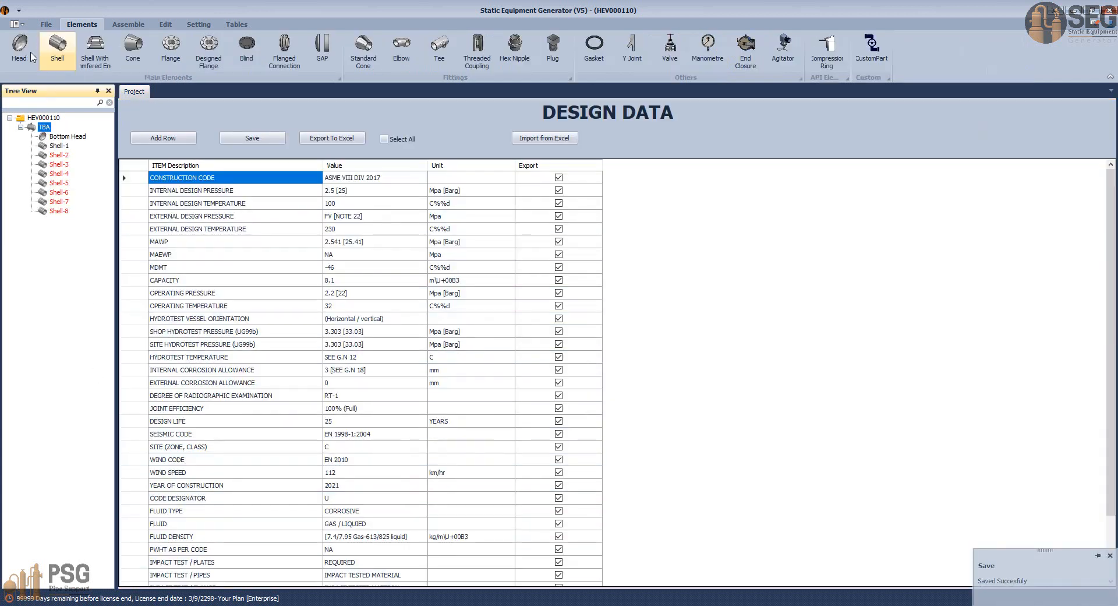
{"action": "left_click", "coordinate": [30, 54]}
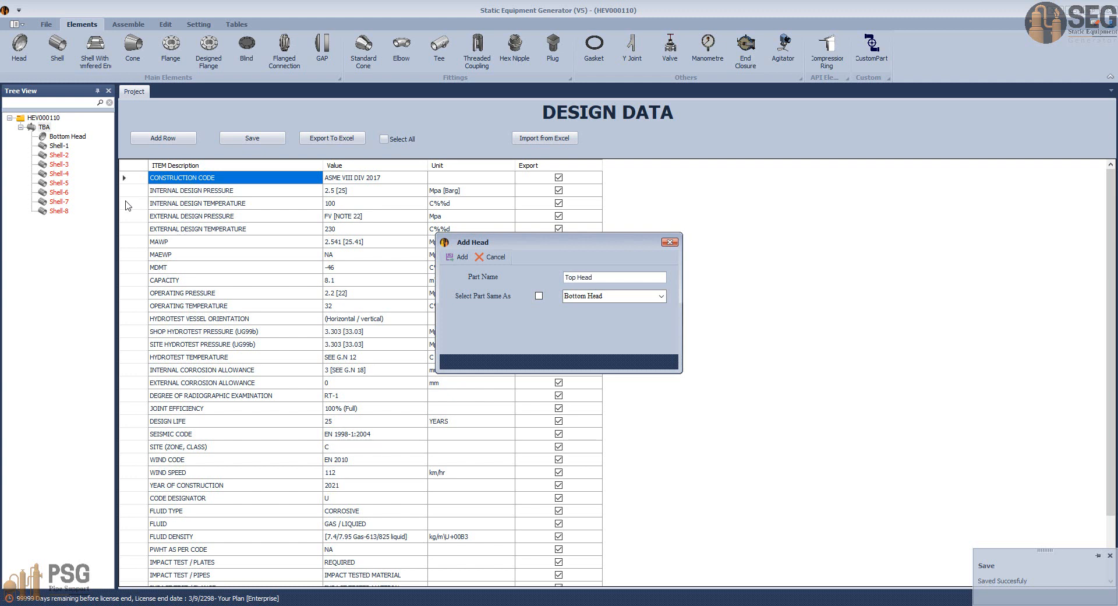
{"action": "left_click", "coordinate": [539, 296]}
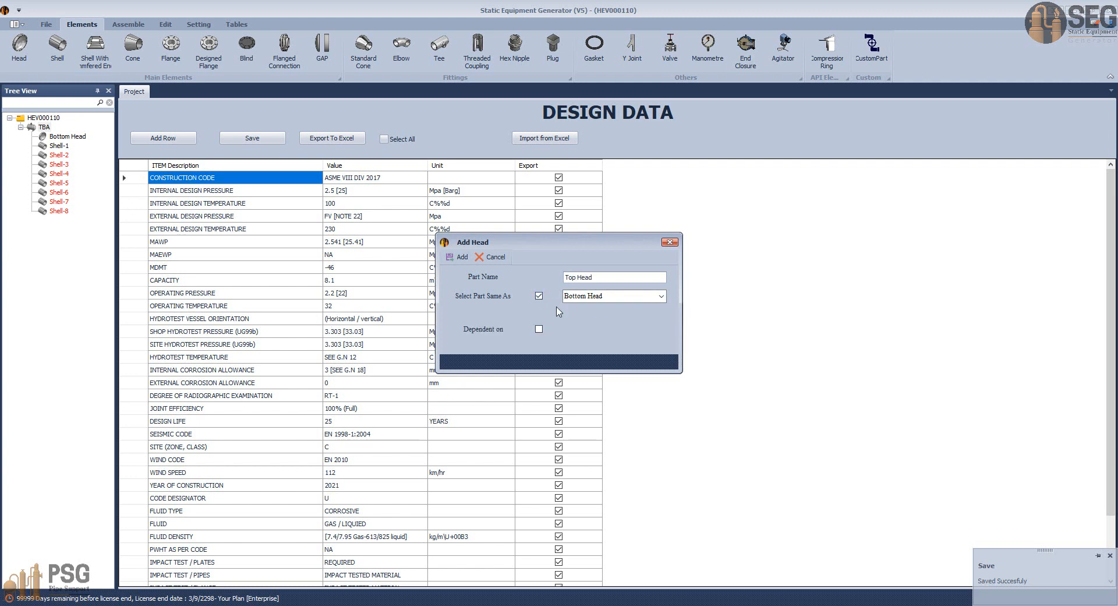
{"action": "left_click", "coordinate": [459, 257]}
- Turn off the Flipped option for Top Head and save the head
{"action": "left_click", "coordinate": [63, 220]}
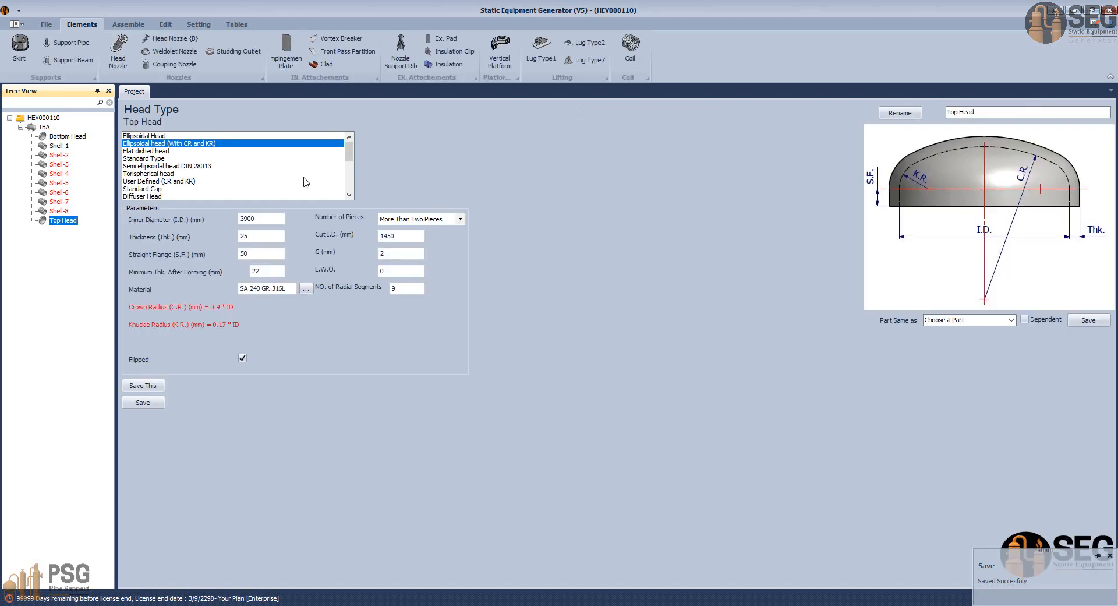
{"action": "left_click", "coordinate": [242, 359]}
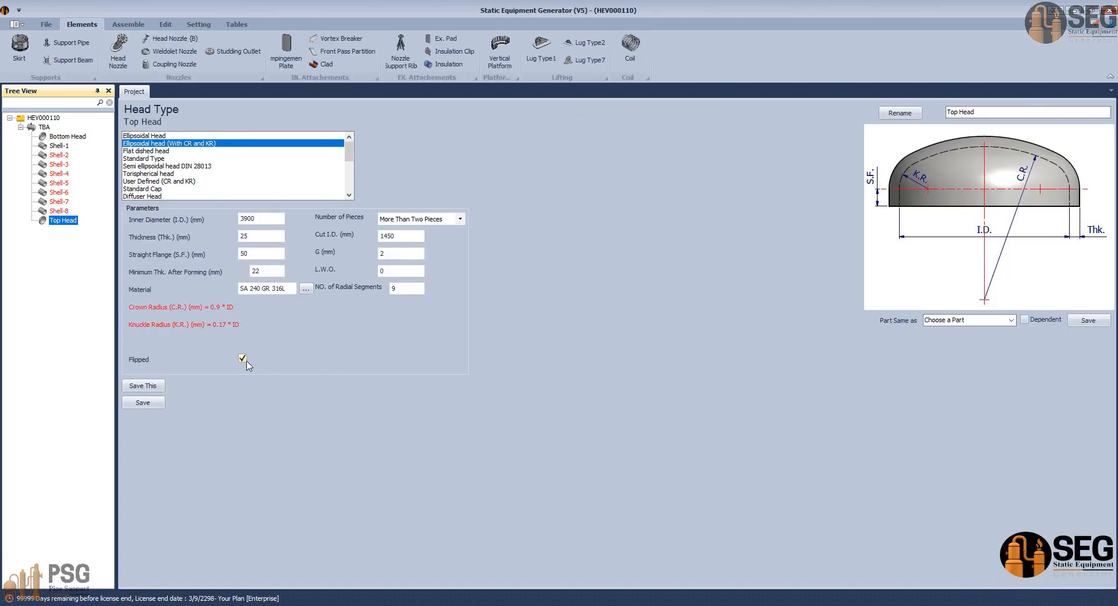
{"action": "left_click", "coordinate": [243, 360]}
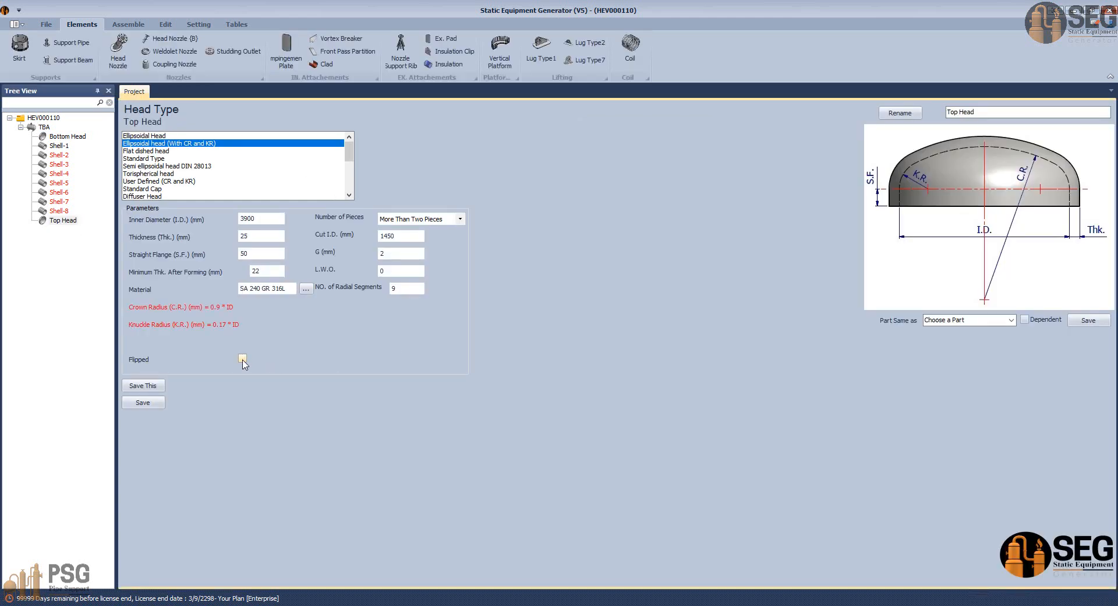
{"action": "left_click", "coordinate": [143, 403]}
- Start generating the Inventor assembly from the defined heads and shells
{"action": "left_click", "coordinate": [128, 24]}
{"action": "left_click", "coordinate": [17, 63]}
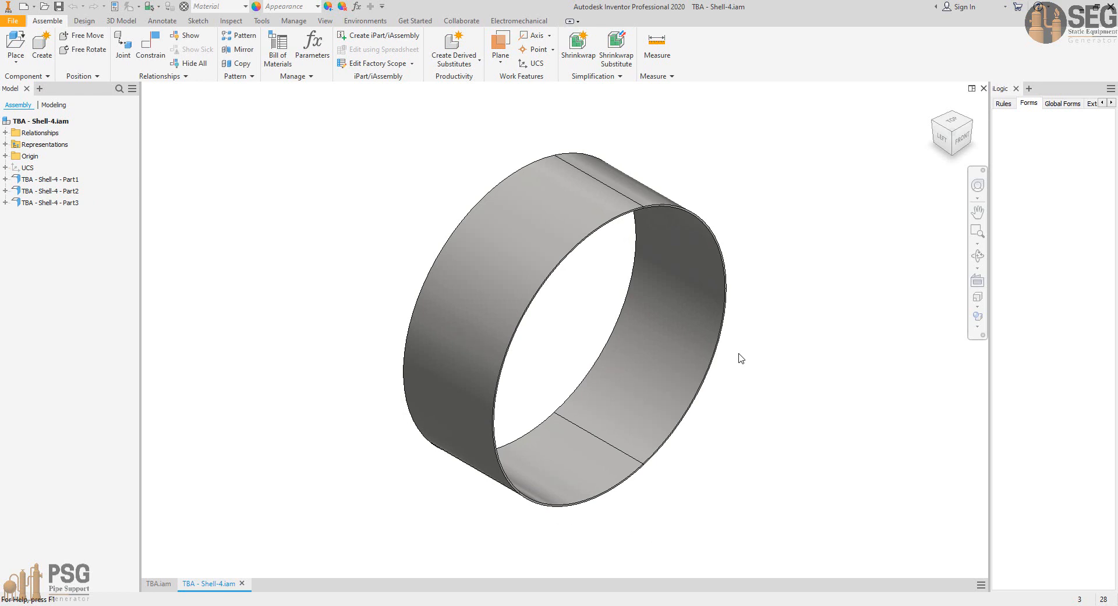
- Switch to the general arrangement drawing in AutoCAD and examine the shell courses, manhole M1 with its insert plate, and nozzle TI1
{"action": "mouse_move", "coordinate": [780, 604]}
{"action": "left_click", "coordinate": [570, 558]}
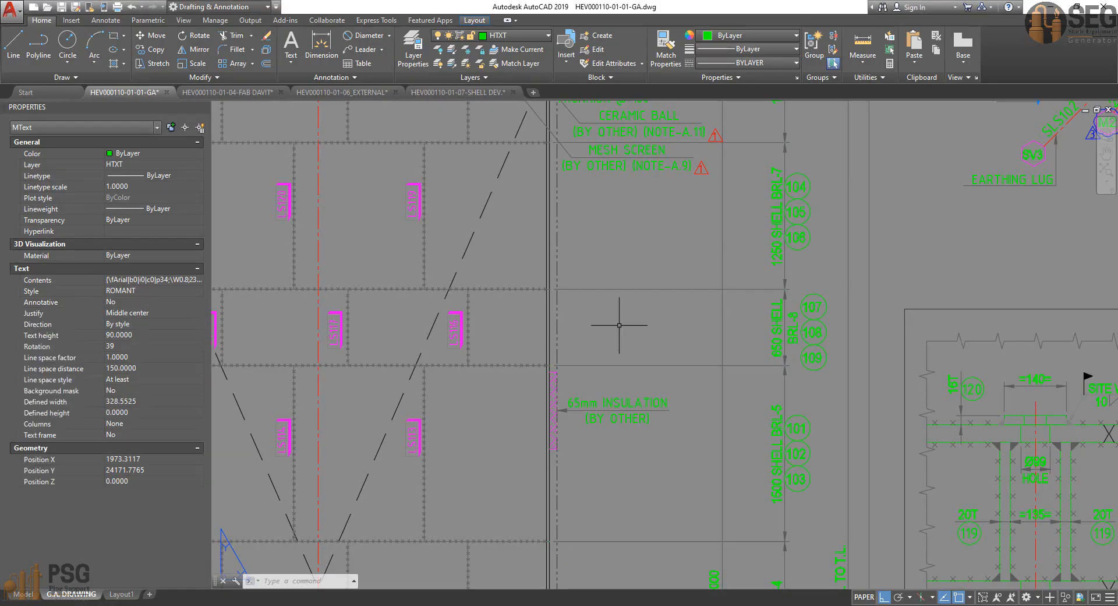
{"action": "scroll", "coordinate": [619, 325], "scroll_direction": "down", "scroll_amount": 10}
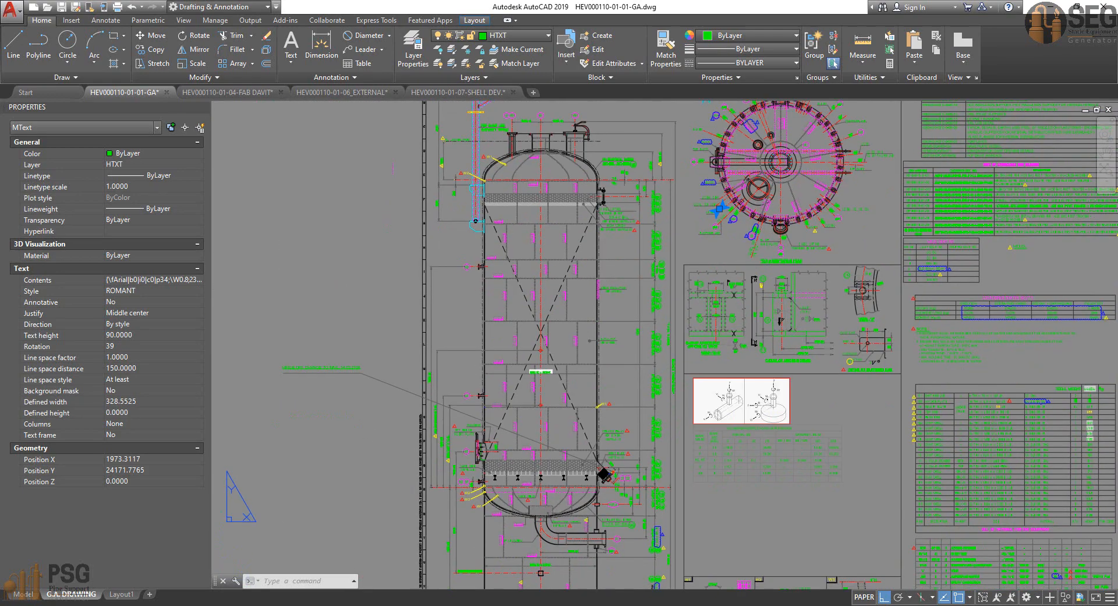
{"action": "scroll", "coordinate": [606, 472], "scroll_direction": "up", "scroll_amount": 6}
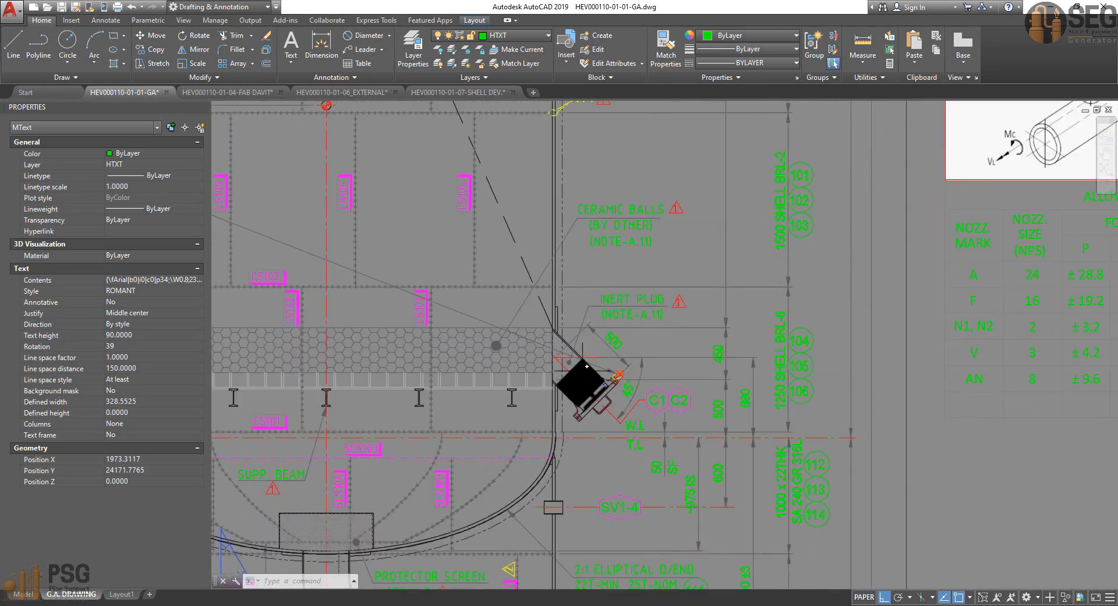
{"action": "scroll", "coordinate": [588, 366], "scroll_direction": "down", "scroll_amount": 5}
{"action": "scroll", "coordinate": [548, 402], "scroll_direction": "up", "scroll_amount": 8}
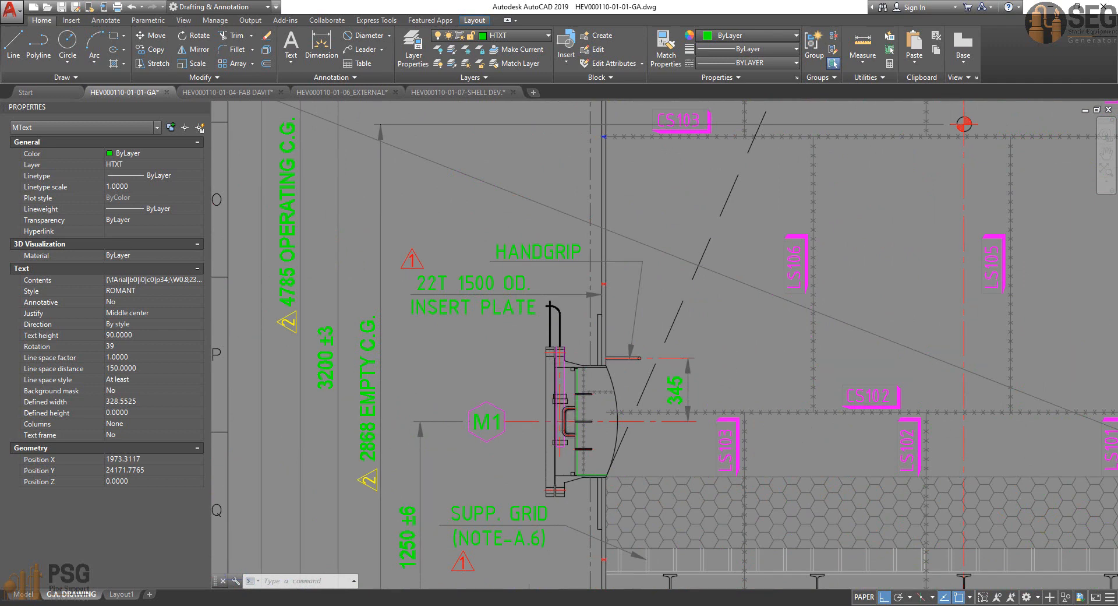
{"action": "scroll", "coordinate": [580, 413], "scroll_direction": "down", "scroll_amount": 4}
{"action": "middle_click_drag", "start_coordinate": [632, 341], "coordinate": [472, 425]}
{"action": "scroll", "coordinate": [512, 344], "scroll_direction": "down", "scroll_amount": 2}
{"action": "middle_click_drag", "start_coordinate": [522, 318], "coordinate": [507, 404]}
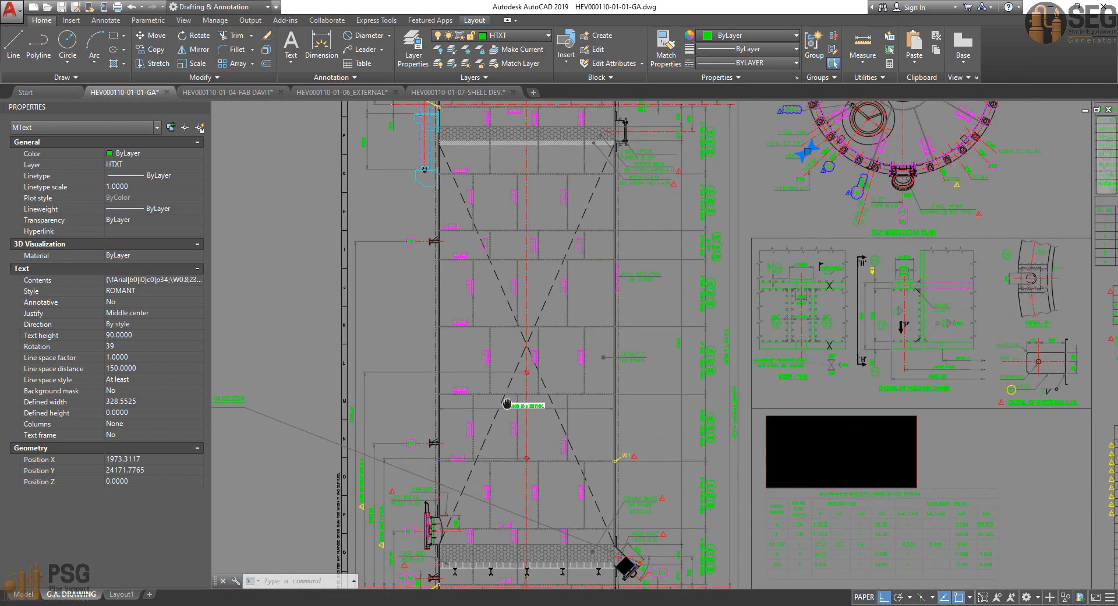
{"action": "scroll", "coordinate": [455, 431], "scroll_direction": "up", "scroll_amount": 6}
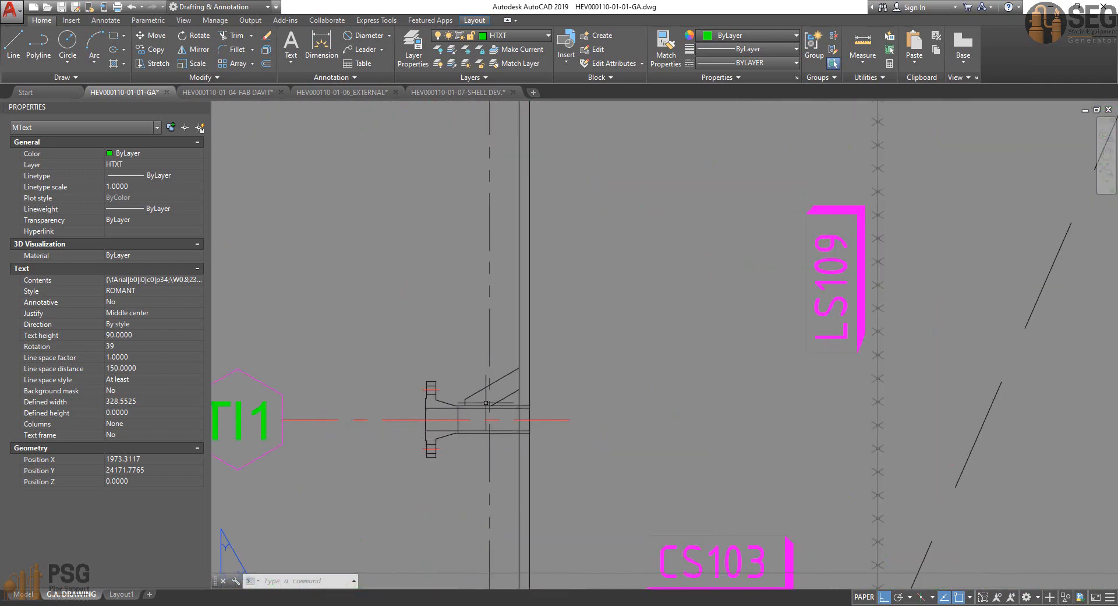
{"action": "scroll", "coordinate": [502, 385], "scroll_direction": "down", "scroll_amount": 5}
{"action": "scroll", "coordinate": [507, 387], "scroll_direction": "up", "scroll_amount": 7}
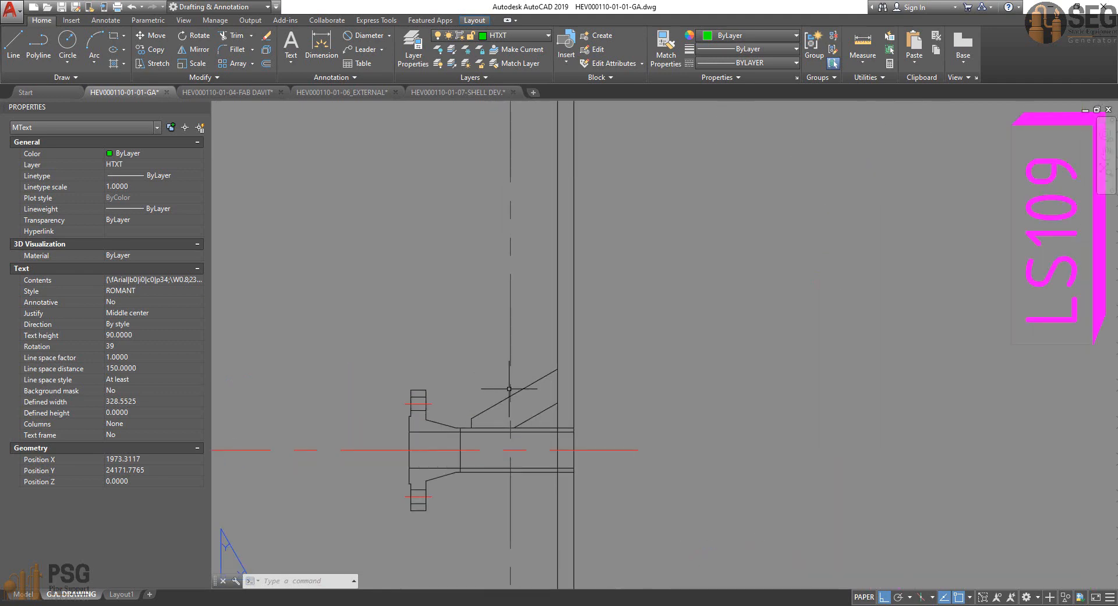
- Examine the top head in the sectional elevation, including its nozzles and the manhole M2 cover davit
{"action": "scroll", "coordinate": [518, 385], "scroll_direction": "down", "scroll_amount": 4}
{"action": "middle_click_drag", "start_coordinate": [532, 335], "coordinate": [457, 542]}
{"action": "scroll", "coordinate": [537, 365], "scroll_direction": "down", "scroll_amount": 1}
{"action": "middle_click_drag", "start_coordinate": [541, 364], "coordinate": [511, 546]}
{"action": "middle_click_drag", "start_coordinate": [533, 338], "coordinate": [494, 499]}
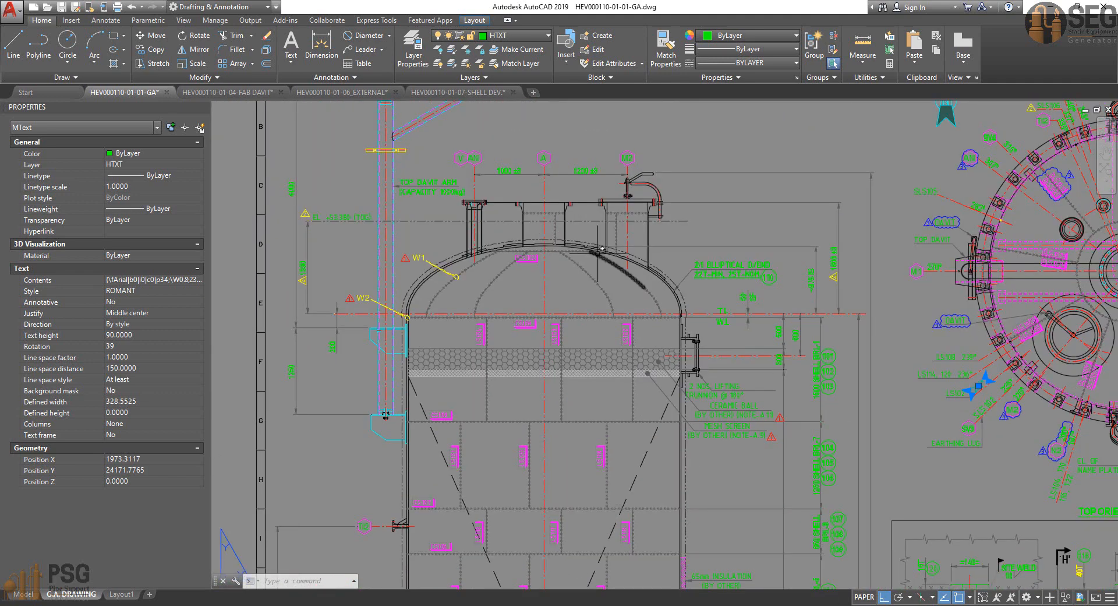
{"action": "scroll", "coordinate": [609, 251], "scroll_direction": "up", "scroll_amount": 4}
{"action": "middle_click_drag", "start_coordinate": [609, 251], "coordinate": [652, 307]}
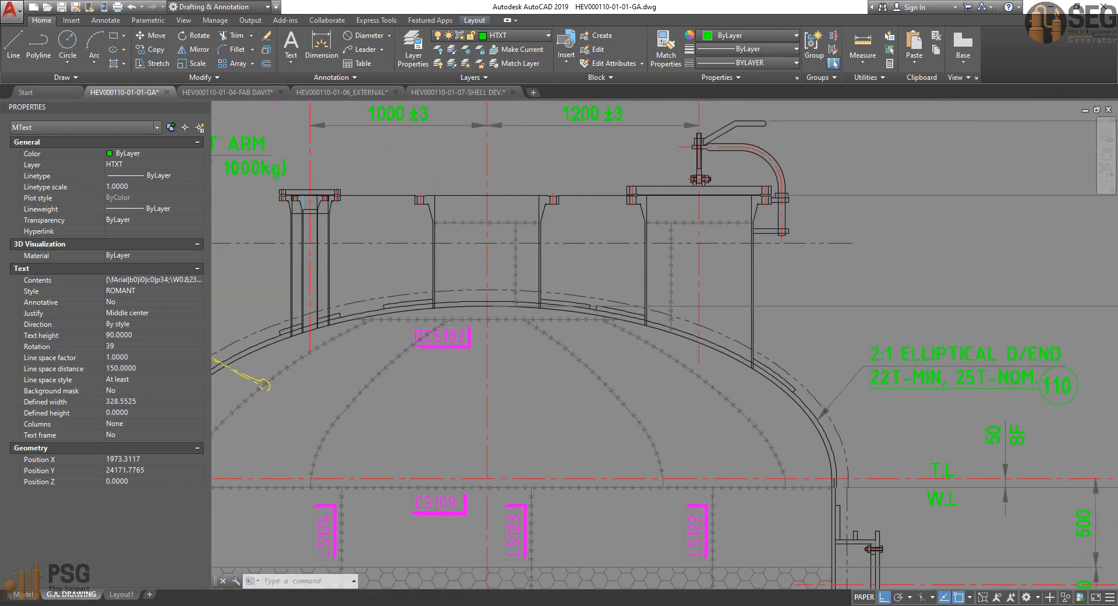
{"action": "scroll", "coordinate": [652, 306], "scroll_direction": "down", "scroll_amount": 4}
{"action": "scroll", "coordinate": [596, 215], "scroll_direction": "up", "scroll_amount": 4}
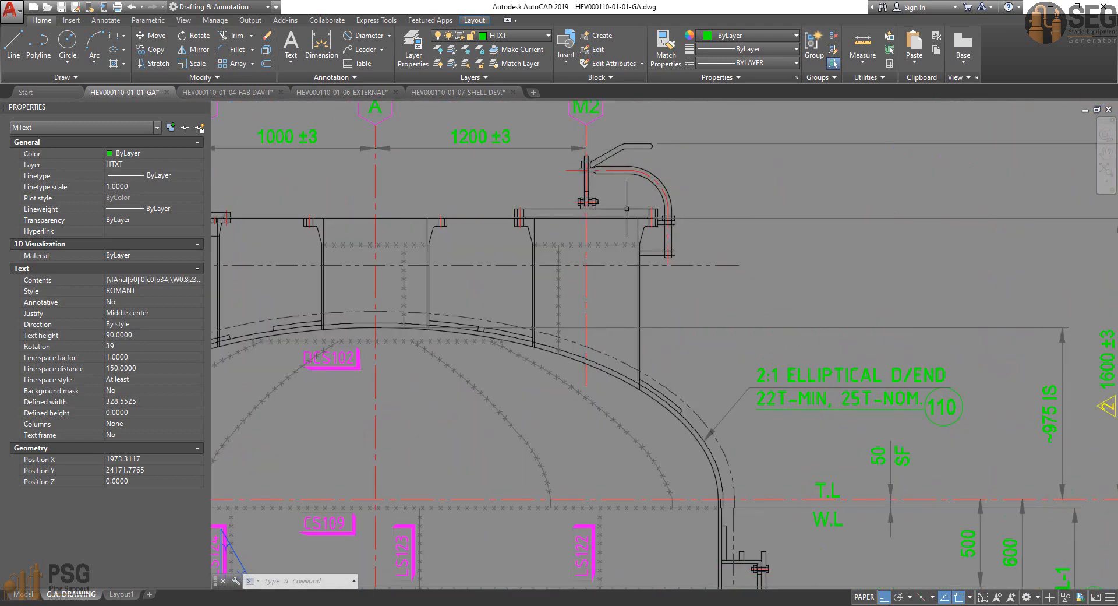
{"action": "middle_click_drag", "start_coordinate": [627, 208], "coordinate": [653, 285]}
{"action": "scroll", "coordinate": [652, 288], "scroll_direction": "down", "scroll_amount": 4}
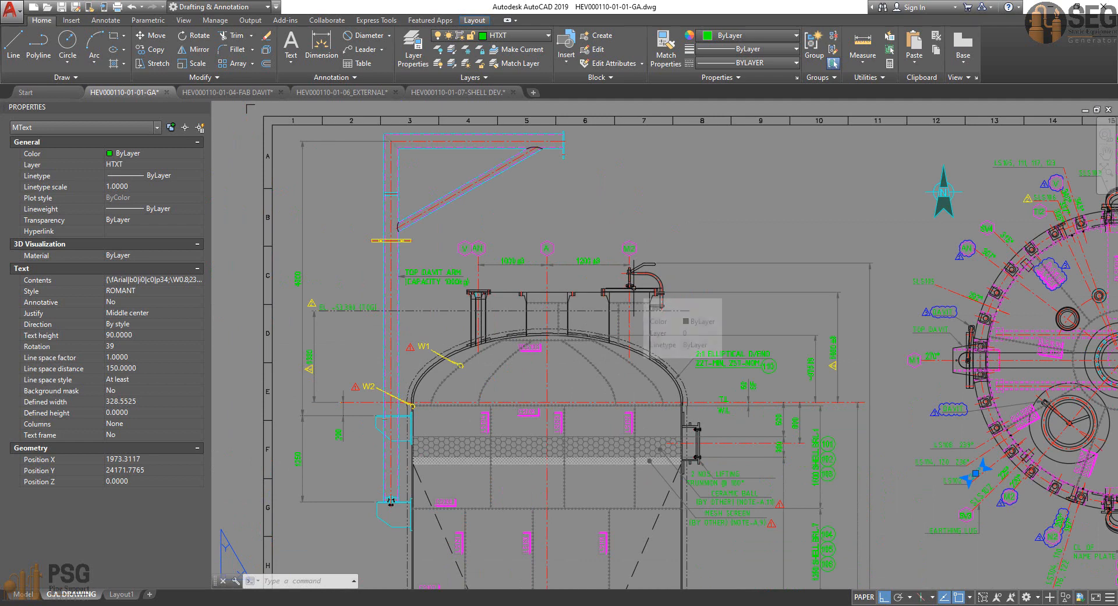
- Review the top plan view and full elevation, and examine the bottom head's outlet elbow and nozzle F
{"action": "mouse_move", "coordinate": [1024, 364]}
{"action": "middle_mouse_down"}
{"action": "mouse_move", "coordinate": [722, 330]}
{"action": "mouse_move", "coordinate": [707, 314]}
{"action": "middle_mouse_up"}
{"action": "scroll", "coordinate": [650, 324], "scroll_direction": "down", "scroll_amount": 2}
{"action": "middle_click_drag", "start_coordinate": [545, 348], "coordinate": [571, 243]}
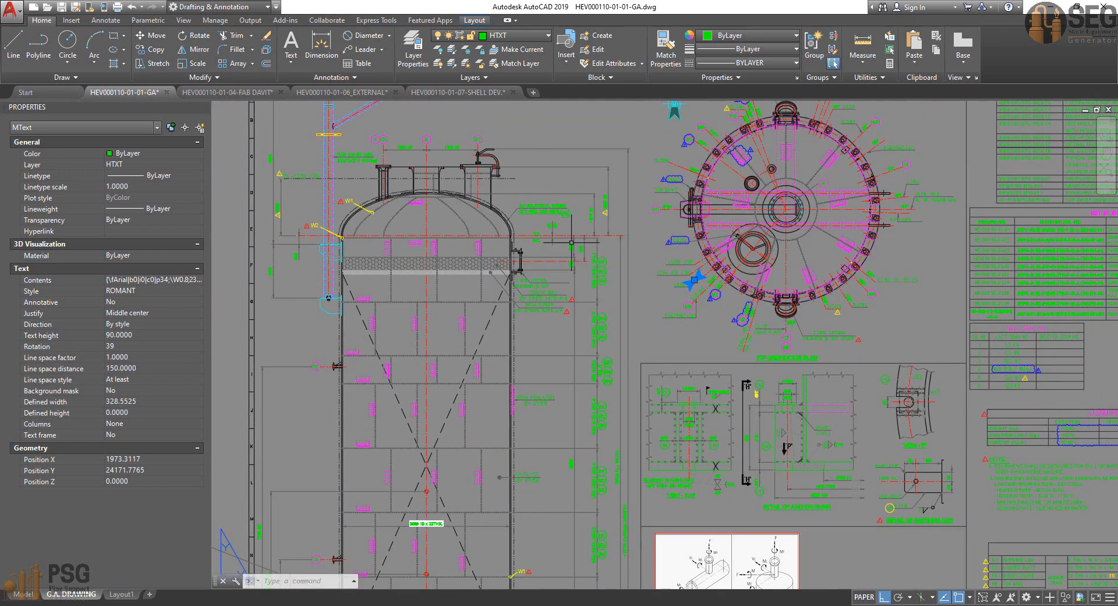
{"action": "scroll", "coordinate": [600, 292], "scroll_direction": "down", "scroll_amount": 2}
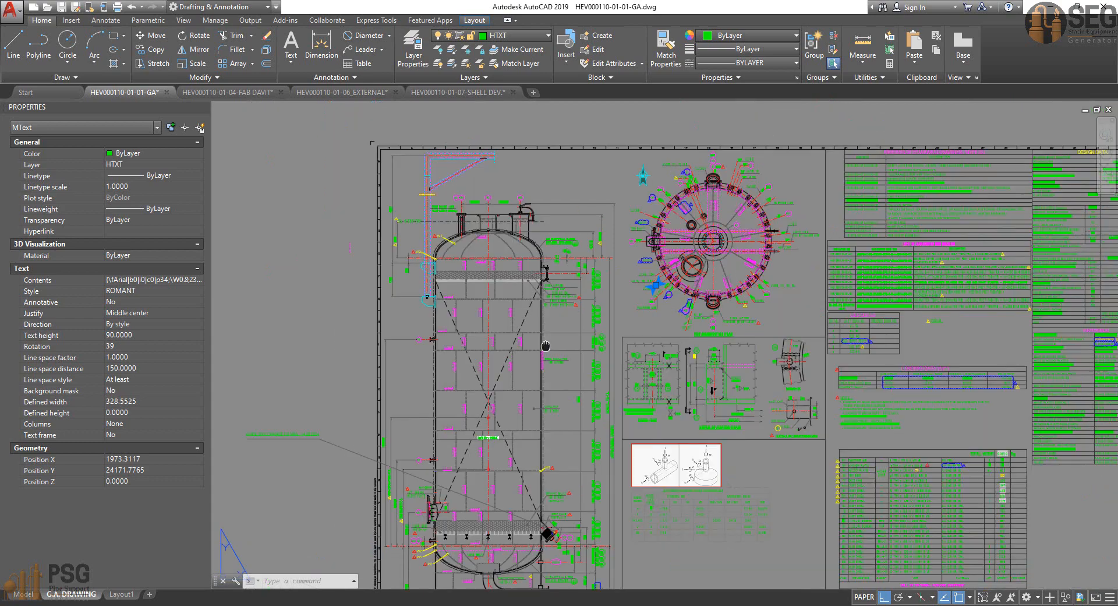
{"action": "middle_click_drag", "start_coordinate": [549, 286], "coordinate": [561, 210]}
{"action": "middle_click_drag", "start_coordinate": [520, 520], "coordinate": [520, 459]}
{"action": "scroll", "coordinate": [520, 460], "scroll_direction": "up", "scroll_amount": 5}
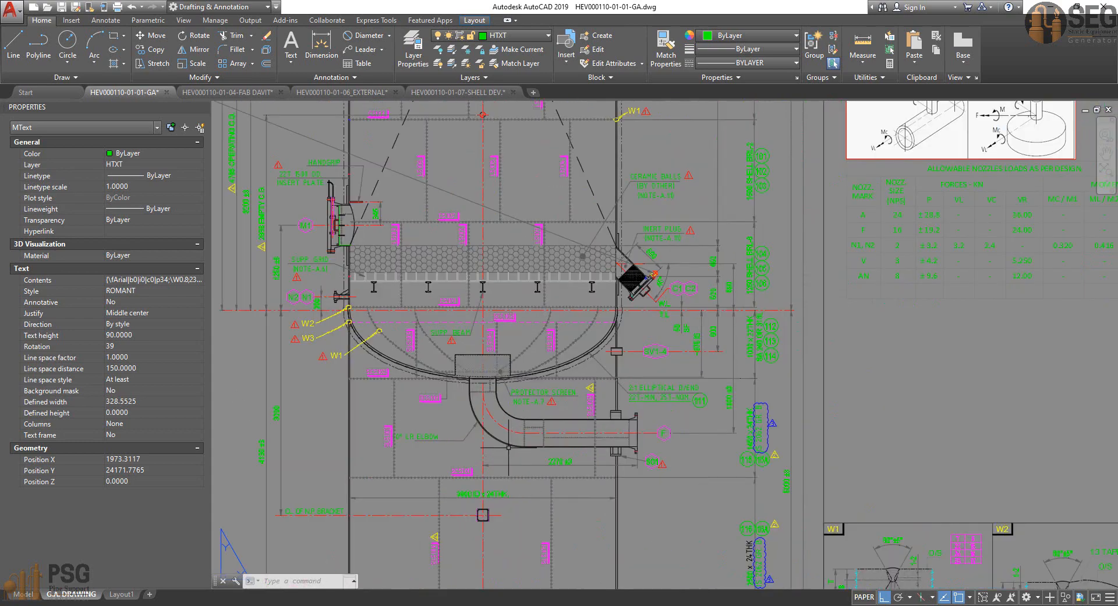
{"action": "middle_click_drag", "start_coordinate": [598, 415], "coordinate": [619, 356]}
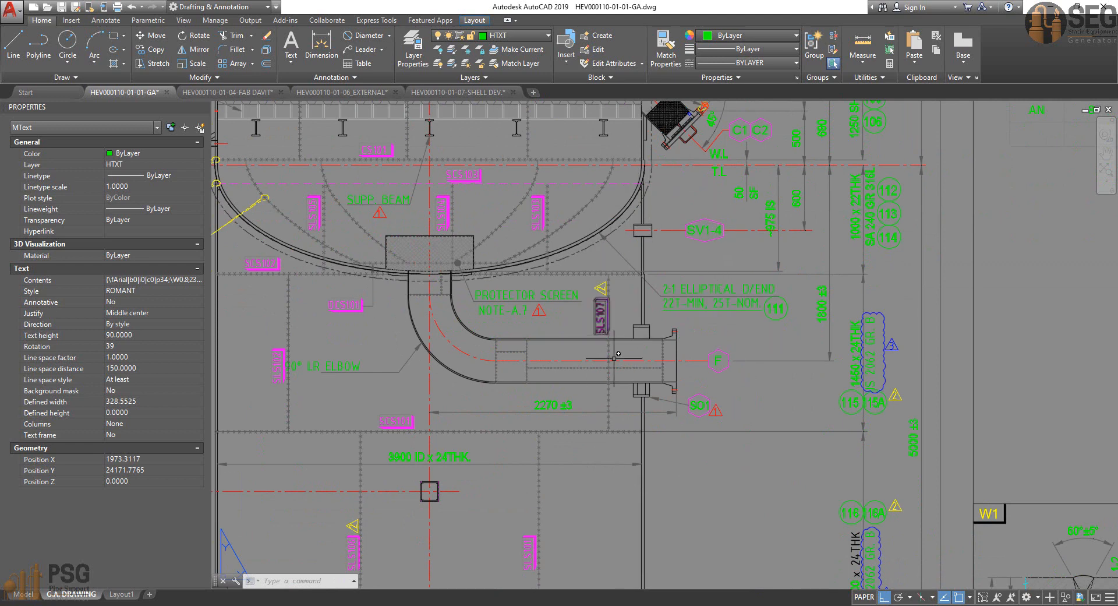
{"action": "middle_click_drag", "start_coordinate": [639, 398], "coordinate": [667, 381]}
{"action": "scroll", "coordinate": [694, 224], "scroll_direction": "up", "scroll_amount": 2}
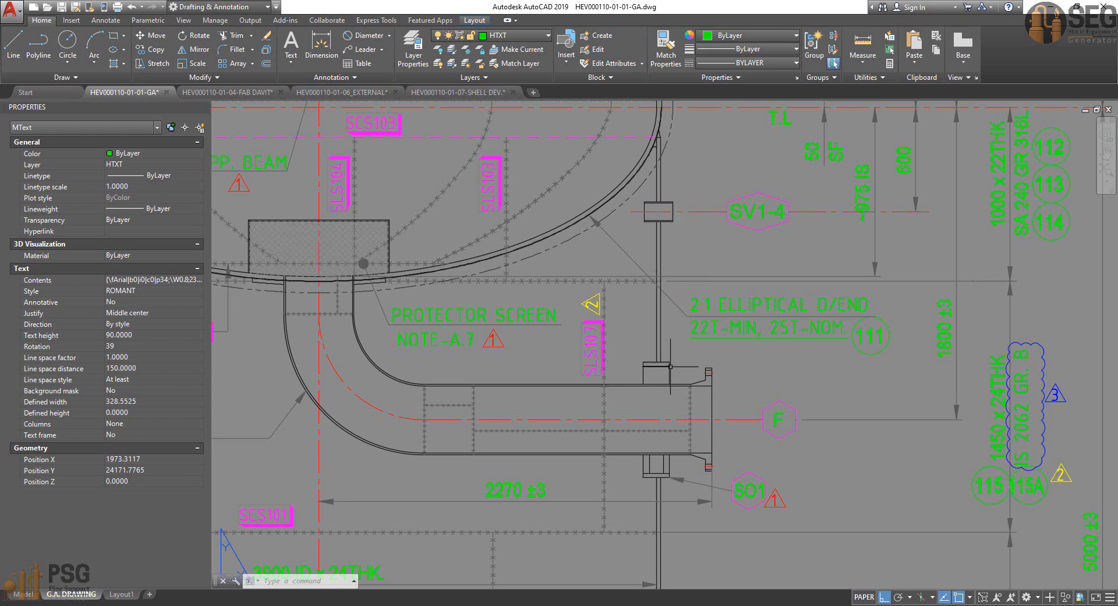
- Examine the skirt's lower end, including access openings SA1 and SA2, the earthing lug, and the base ring
{"action": "middle_click_drag", "start_coordinate": [671, 367], "coordinate": [725, 306]}
{"action": "scroll", "coordinate": [734, 375], "scroll_direction": "down", "scroll_amount": 2}
{"action": "mouse_move", "coordinate": [540, 476]}
{"action": "middle_mouse_down"}
{"action": "mouse_move", "coordinate": [592, 413]}
{"action": "mouse_move", "coordinate": [599, 377]}
{"action": "middle_mouse_up"}
{"action": "middle_click_drag", "start_coordinate": [423, 477], "coordinate": [429, 441]}
{"action": "scroll", "coordinate": [320, 526], "scroll_direction": "up", "scroll_amount": 2}
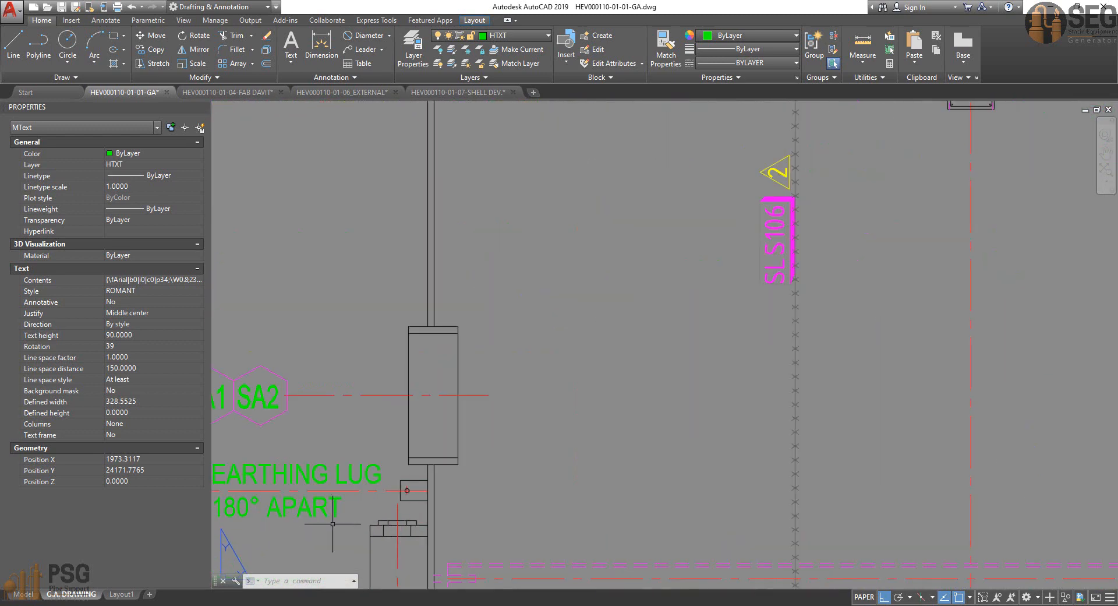
{"action": "mouse_move", "coordinate": [373, 518]}
{"action": "middle_mouse_down"}
{"action": "mouse_move", "coordinate": [463, 452]}
{"action": "mouse_move", "coordinate": [563, 462]}
{"action": "middle_mouse_up"}
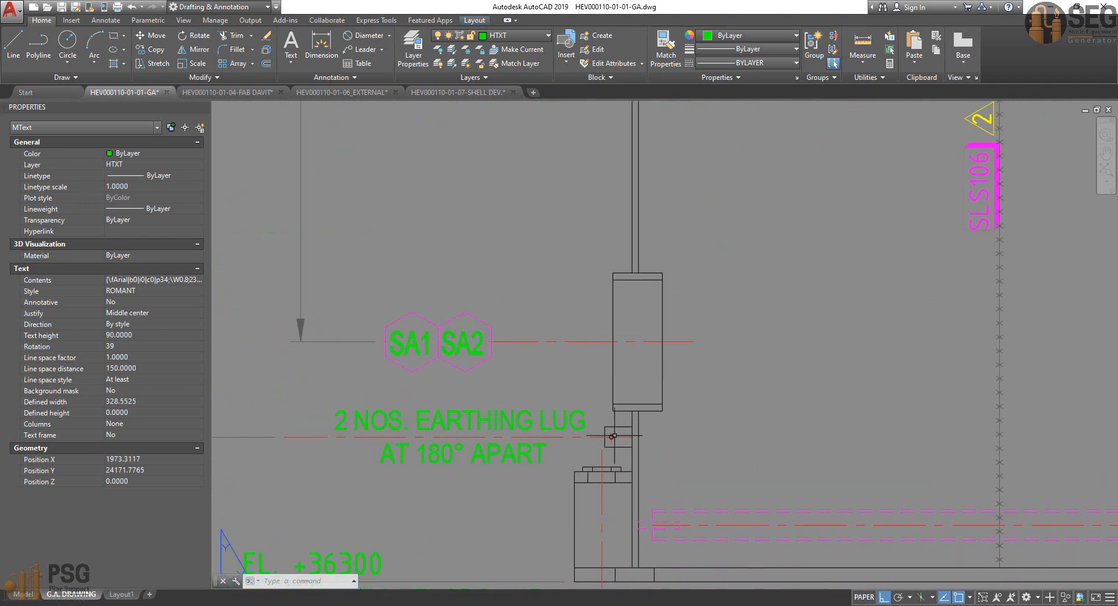
{"action": "scroll", "coordinate": [642, 456], "scroll_direction": "down", "scroll_amount": 3}
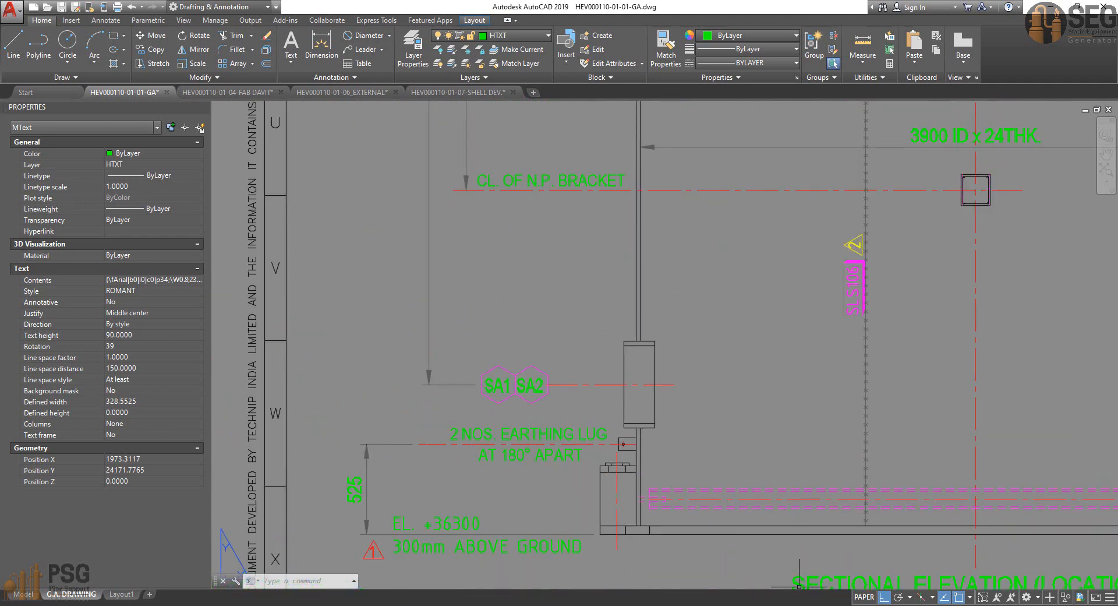
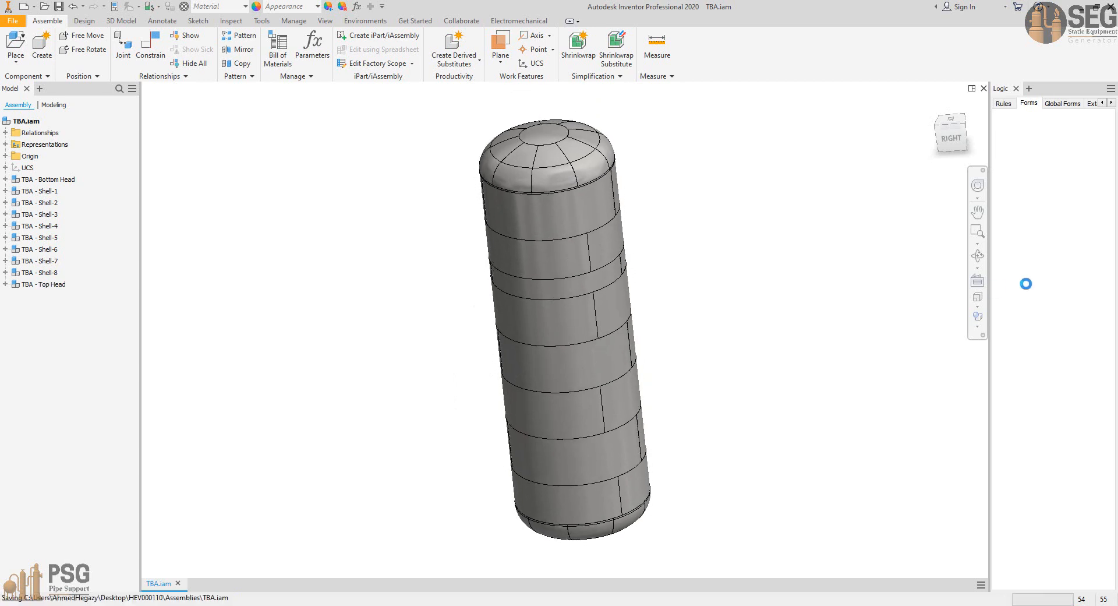
- Orbit the generated TBA vessel assembly in Inventor to inspect it, and switch back to Static Equipment Generator
{"action": "left_click", "coordinate": [978, 255]}
{"action": "left_click_drag", "start_coordinate": [676, 340], "coordinate": [597, 467]}
{"action": "right_click", "coordinate": [630, 399]}
{"action": "left_click", "coordinate": [651, 409]}
{"action": "key", "text": "alt+Tab"}
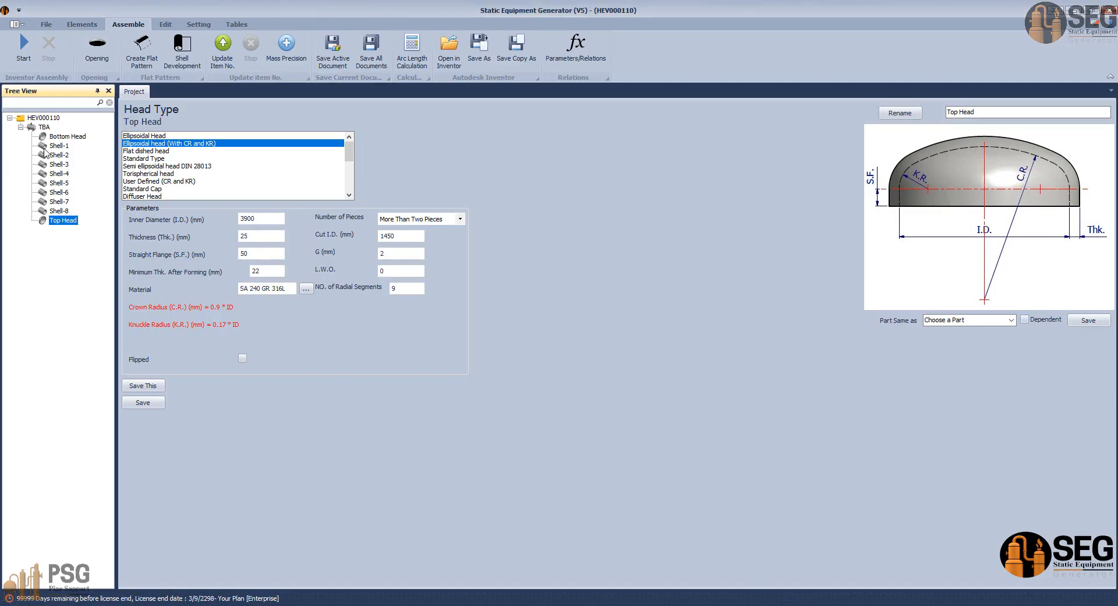
- Add a skirt support named Skirt to the Bottom Head
{"action": "left_click", "coordinate": [65, 137]}
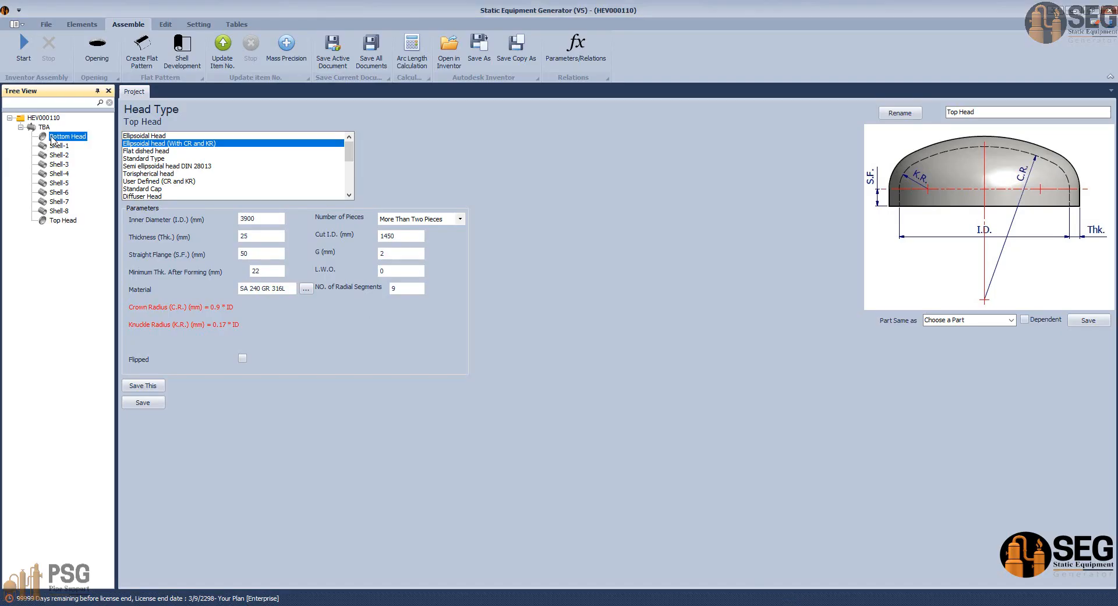
{"action": "left_click", "coordinate": [82, 24]}
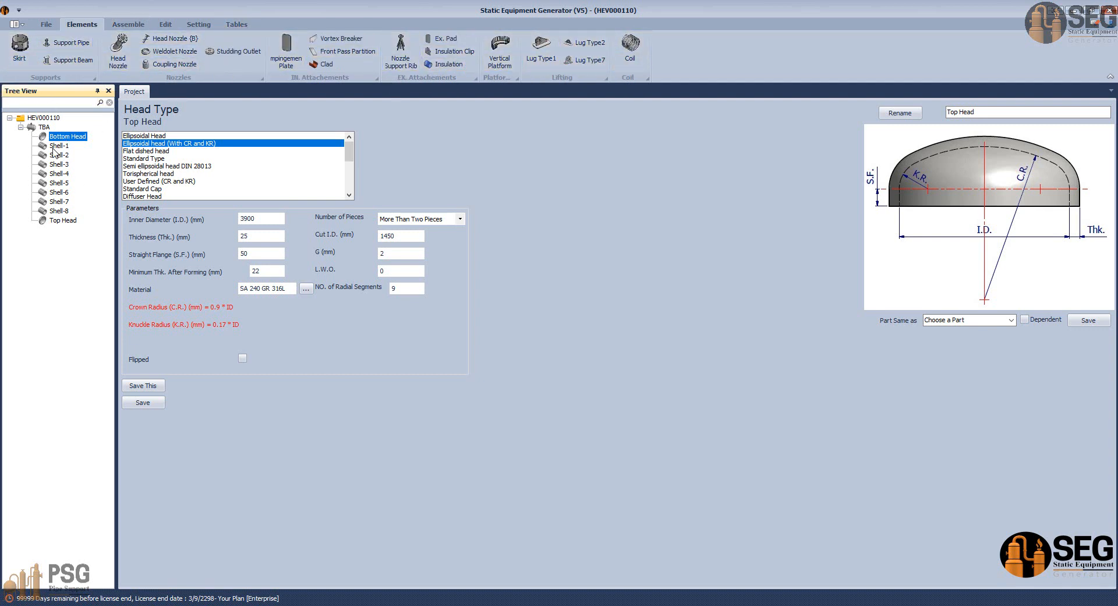
{"action": "left_click", "coordinate": [25, 55]}
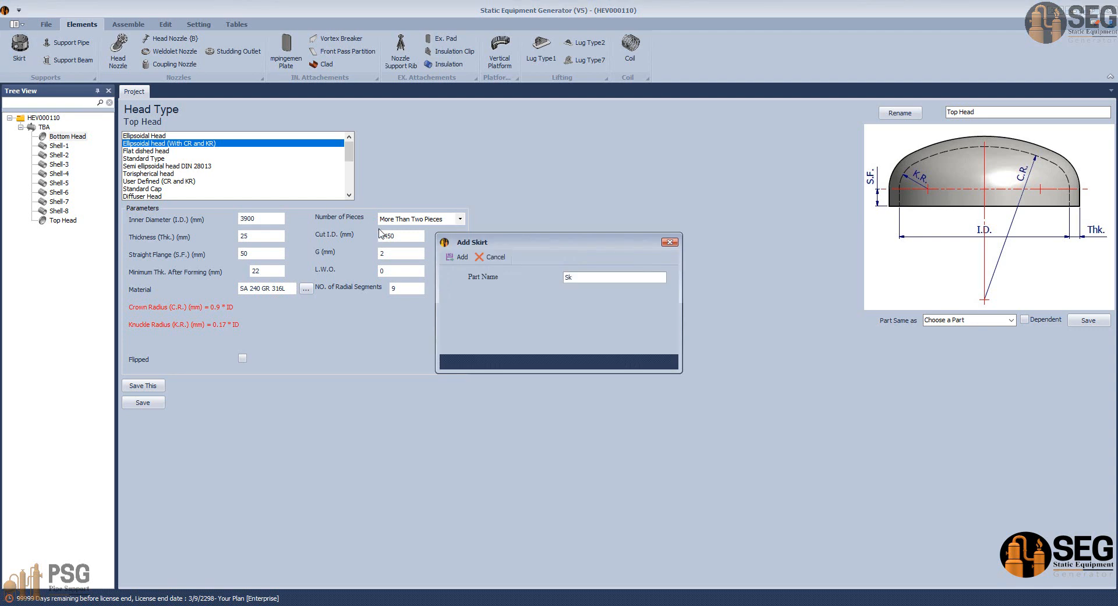
{"action": "type", "text": "Skirt"}
{"action": "key", "text": "Return"}
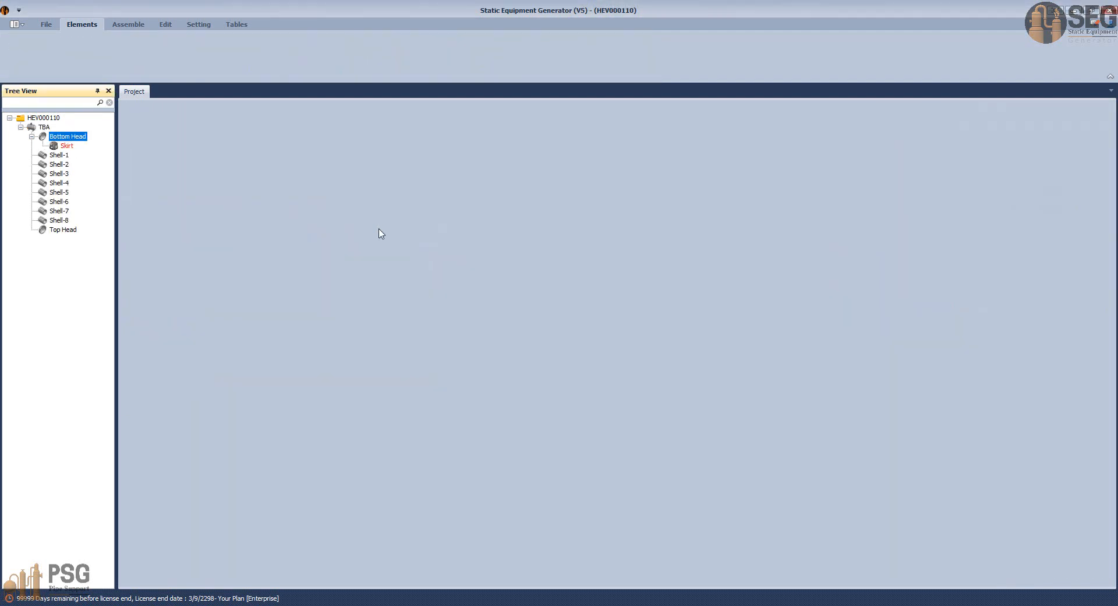
- Open the new skirt's parameters and set its thickness to 24 mm
{"action": "left_click", "coordinate": [63, 146]}
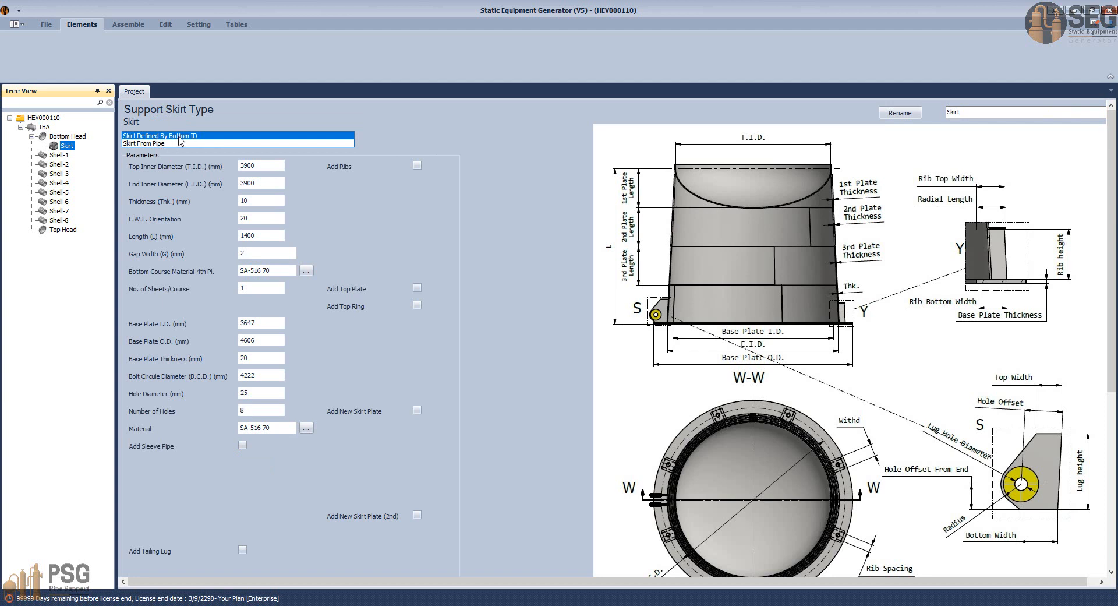
{"action": "left_click", "coordinate": [265, 165]}
{"action": "key", "text": "Tab"}
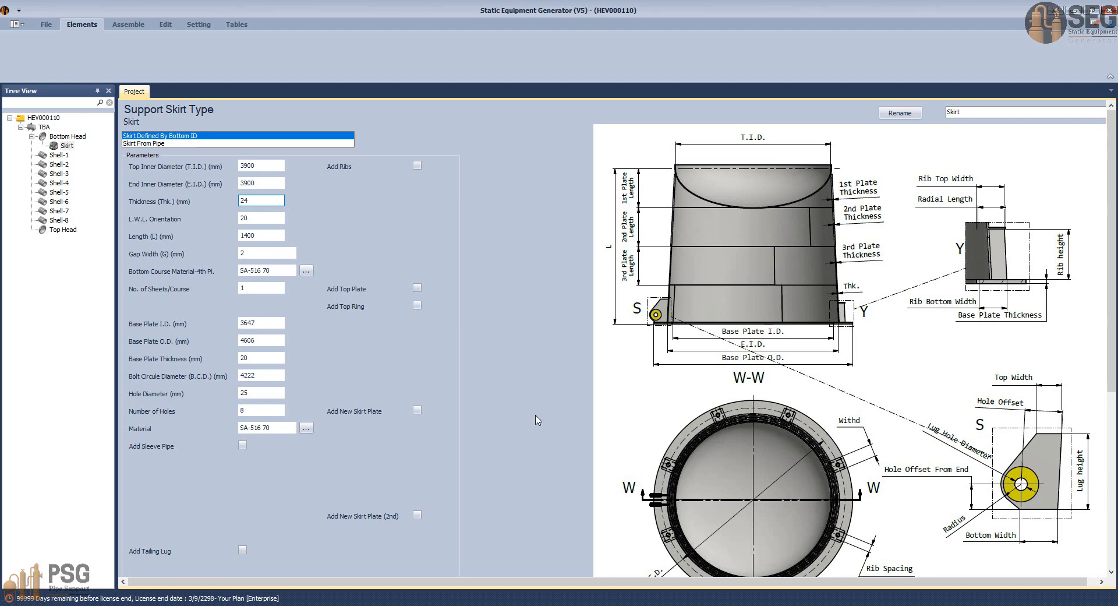
- Switch to the GA drawing in AutoCAD and examine the skirt's sectional elevation and the plate note for its top course
{"action": "mouse_move", "coordinate": [764, 604]}
{"action": "left_click", "coordinate": [604, 564]}
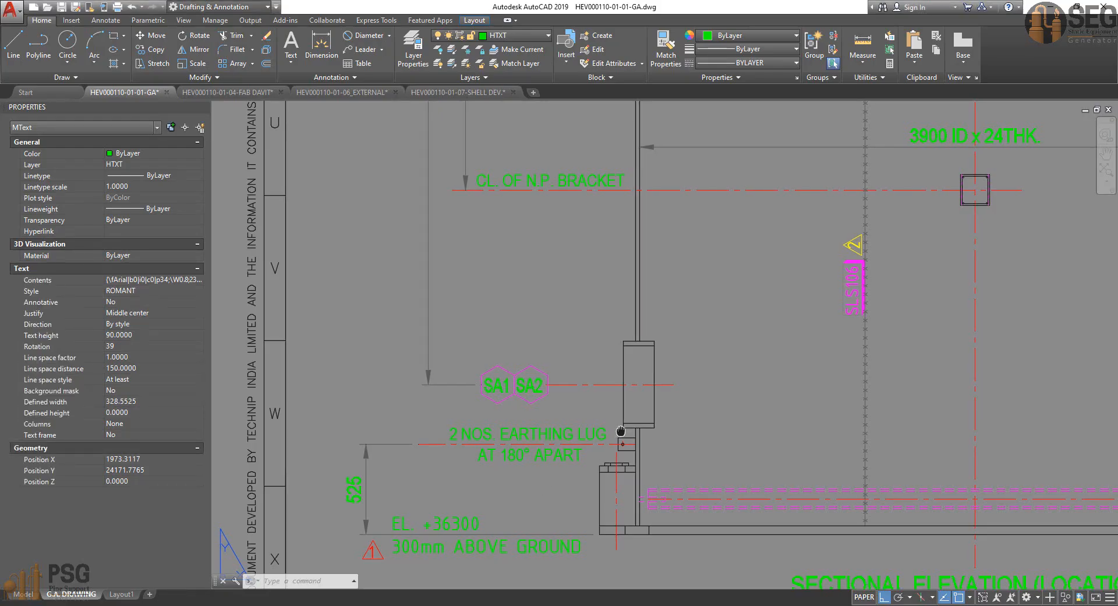
{"action": "middle_click_drag", "start_coordinate": [619, 431], "coordinate": [439, 417]}
{"action": "scroll", "coordinate": [575, 389], "scroll_direction": "down", "scroll_amount": 4}
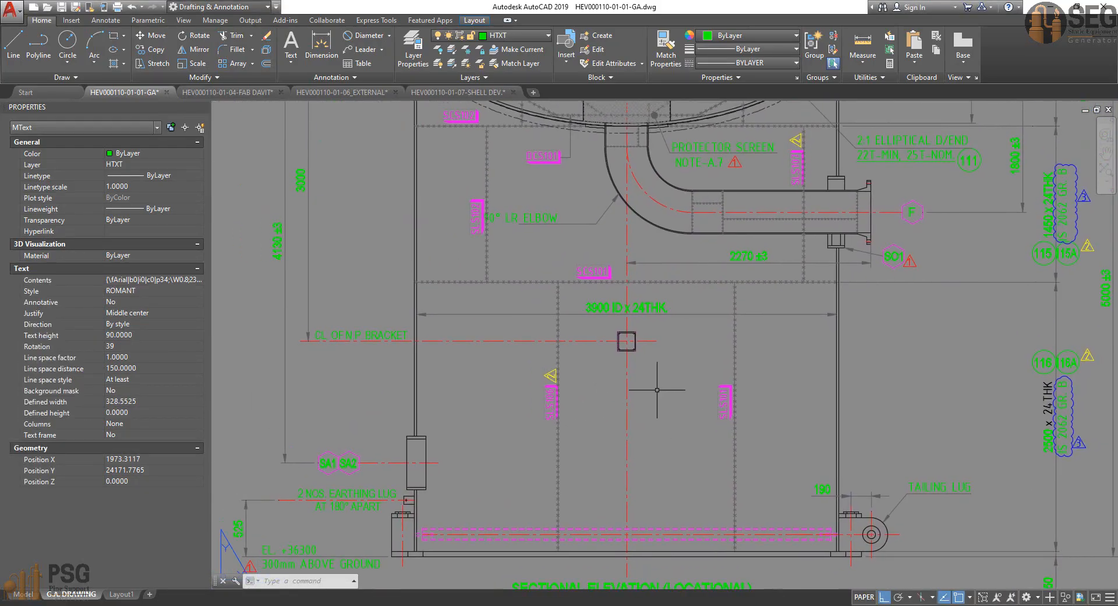
{"action": "middle_click_drag", "start_coordinate": [645, 307], "coordinate": [626, 430]}
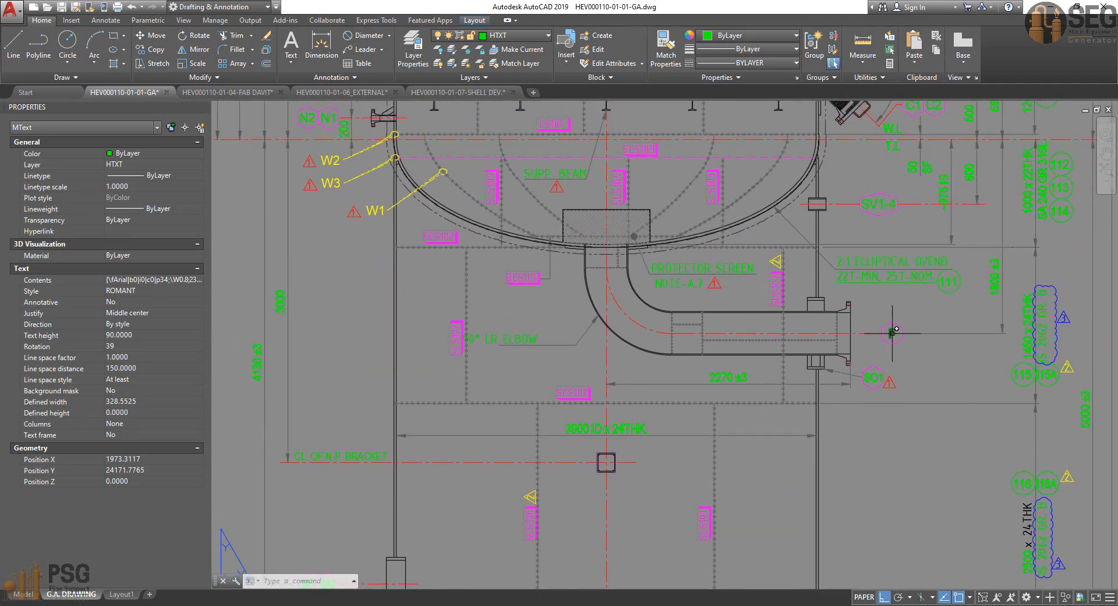
{"action": "mouse_move", "coordinate": [893, 334]}
{"action": "middle_mouse_down"}
{"action": "mouse_move", "coordinate": [866, 369]}
{"action": "mouse_move", "coordinate": [789, 362]}
{"action": "middle_mouse_up"}
{"action": "scroll", "coordinate": [884, 235], "scroll_direction": "up", "scroll_amount": 4}
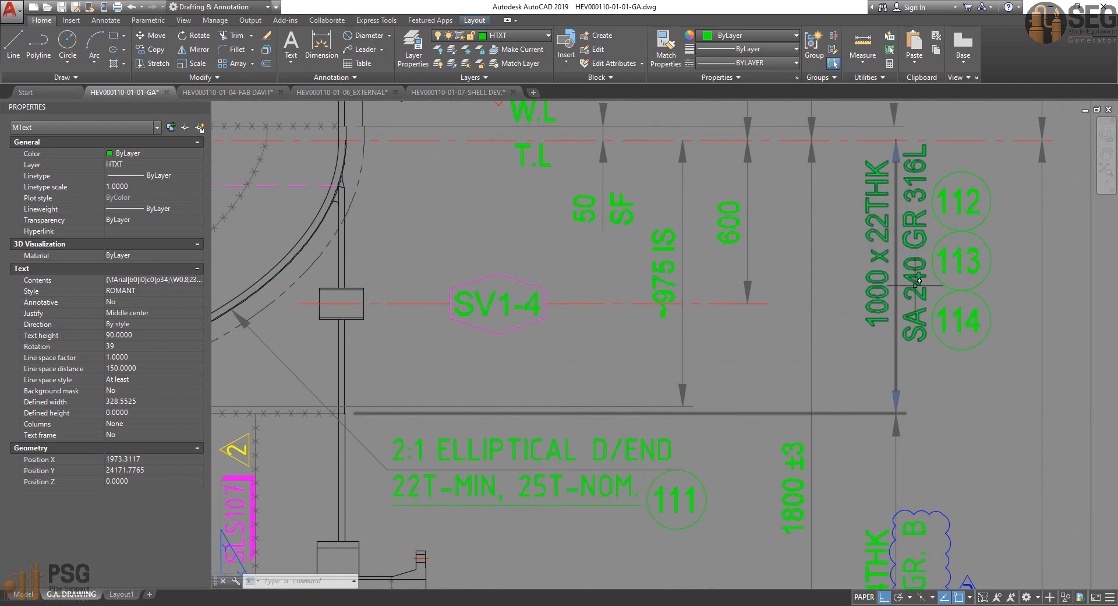
{"action": "middle_click_drag", "start_coordinate": [900, 312], "coordinate": [891, 327]}
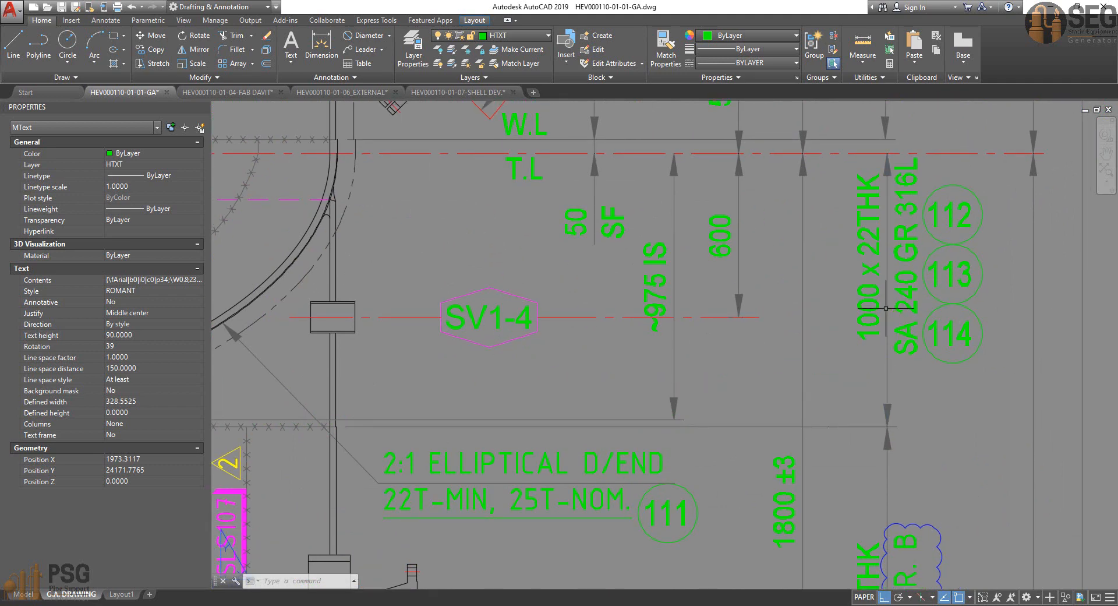
- Examine the skirt's second course note and the area around nozzle F in the sectional elevation
{"action": "scroll", "coordinate": [873, 248], "scroll_direction": "down", "scroll_amount": 1}
{"action": "mouse_move", "coordinate": [896, 485]}
{"action": "middle_mouse_down"}
{"action": "mouse_move", "coordinate": [890, 358]}
{"action": "mouse_move", "coordinate": [868, 281]}
{"action": "middle_mouse_up"}
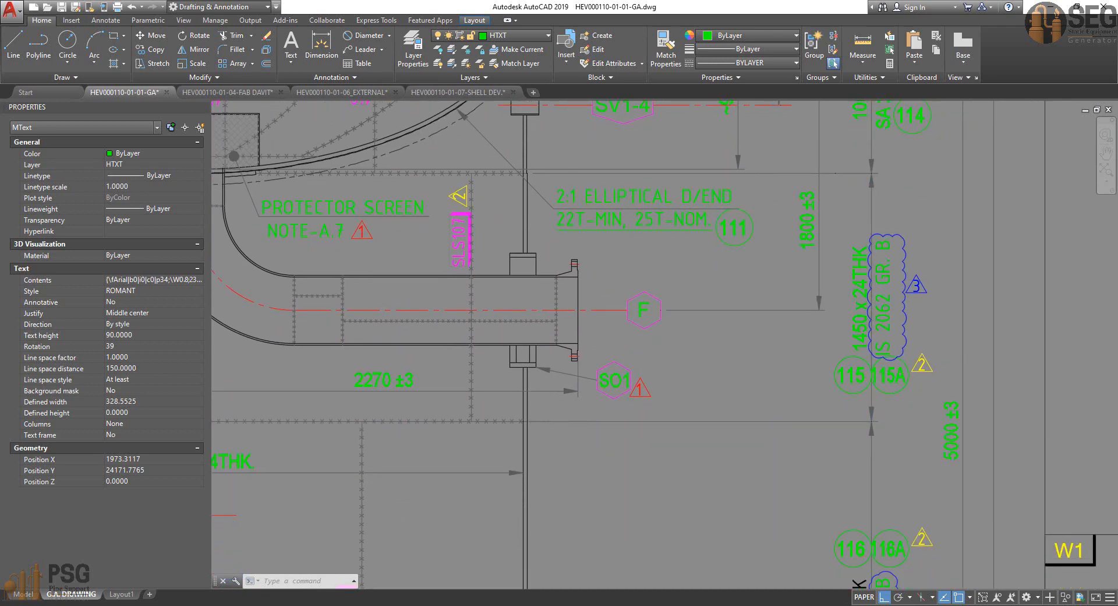
{"action": "scroll", "coordinate": [801, 256], "scroll_direction": "up", "scroll_amount": 1}
{"action": "scroll", "coordinate": [875, 309], "scroll_direction": "down", "scroll_amount": 1}
{"action": "middle_click_drag", "start_coordinate": [797, 330], "coordinate": [781, 290]}
{"action": "scroll", "coordinate": [781, 289], "scroll_direction": "down", "scroll_amount": 1}
{"action": "mouse_move", "coordinate": [545, 315]}
{"action": "middle_mouse_down"}
{"action": "mouse_move", "coordinate": [582, 303]}
{"action": "mouse_move", "coordinate": [665, 335]}
{"action": "middle_mouse_up"}
{"action": "scroll", "coordinate": [737, 264], "scroll_direction": "down", "scroll_amount": 2}
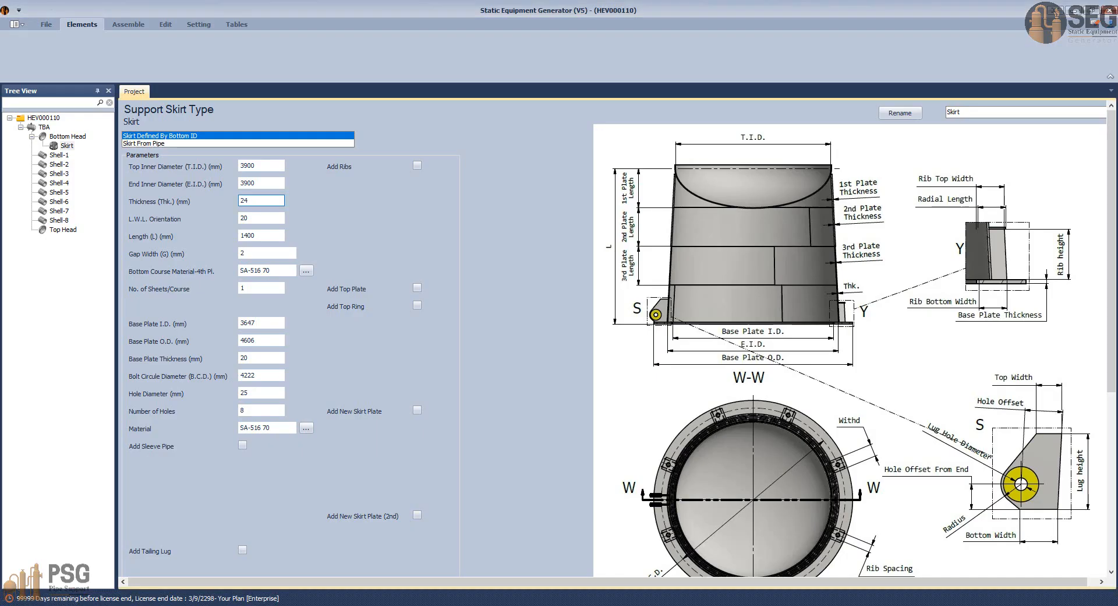
- Check the skirt's longitudinal weld seams in the GA drawing, and set the skirt's L.W.L. orientation to 45 and length to 5000 mm
{"action": "mouse_move", "coordinate": [719, 598]}
{"action": "left_click", "coordinate": [588, 559]}
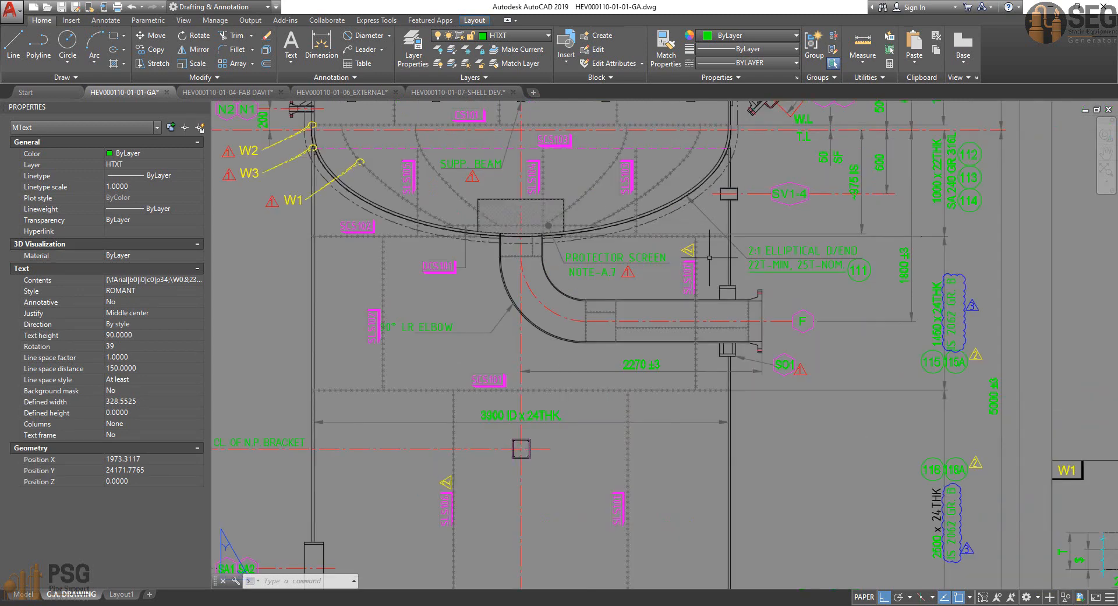
{"action": "middle_click_drag", "start_coordinate": [710, 258], "coordinate": [811, 377]}
{"action": "scroll", "coordinate": [752, 323], "scroll_direction": "up", "scroll_amount": 2}
{"action": "left_click", "coordinate": [734, 273]}
{"action": "left_click", "coordinate": [697, 300]}
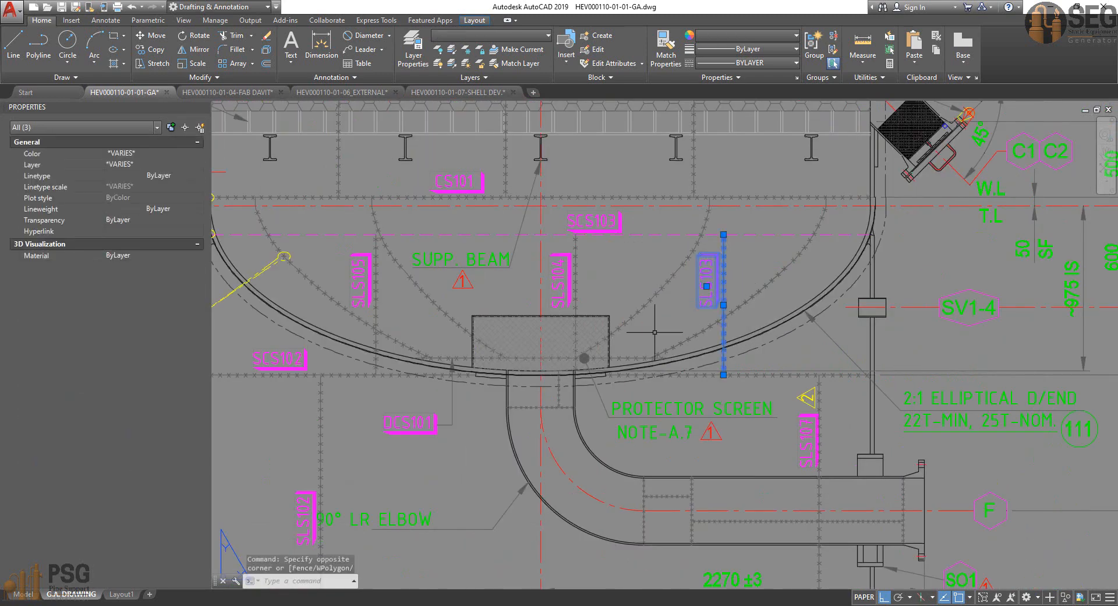
{"action": "middle_click_drag", "start_coordinate": [552, 299], "coordinate": [587, 297]}
{"action": "key", "text": "Escape"}
{"action": "scroll", "coordinate": [449, 266], "scroll_direction": "down", "scroll_amount": 2}
{"action": "mouse_move", "coordinate": [528, 364]}
{"action": "middle_mouse_down"}
{"action": "mouse_move", "coordinate": [544, 401]}
{"action": "mouse_move", "coordinate": [545, 232]}
{"action": "middle_mouse_up"}
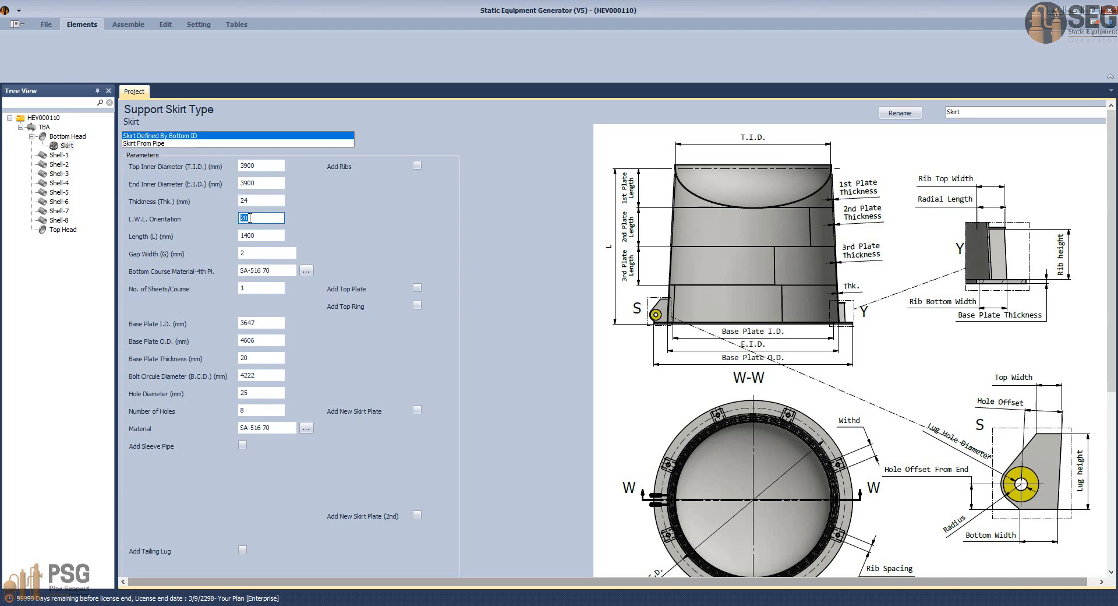
{"action": "type", "text": "45"}
{"action": "key", "text": "Tab"}
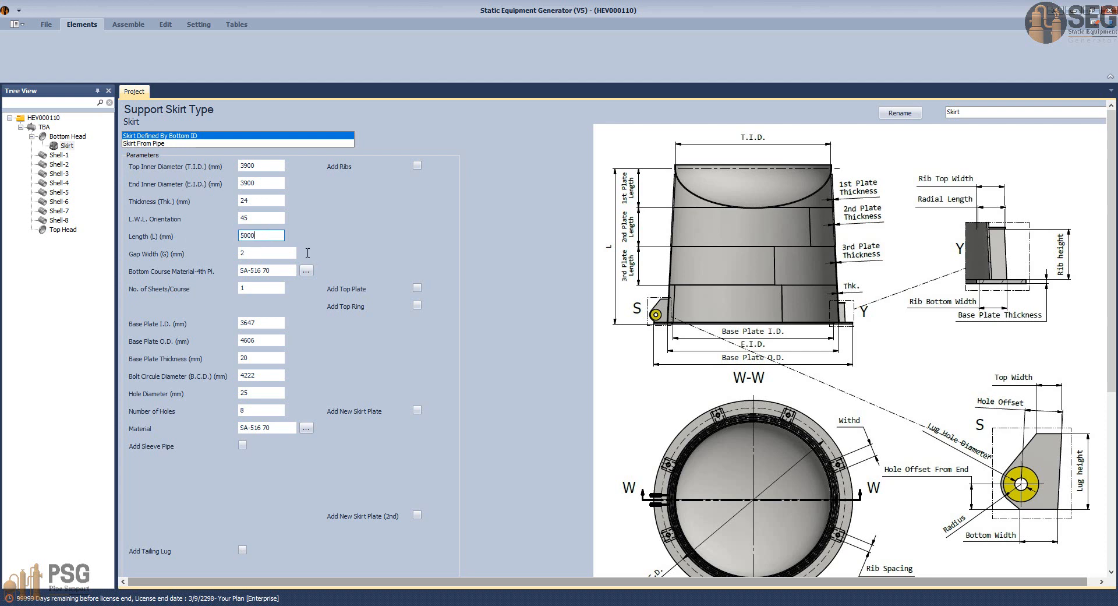
- Check the skirt's overall length dimension in the GA drawing, tracing it from the tangent line down to the base plate
{"action": "left_click", "coordinate": [781, 605]}
{"action": "left_click", "coordinate": [589, 562]}
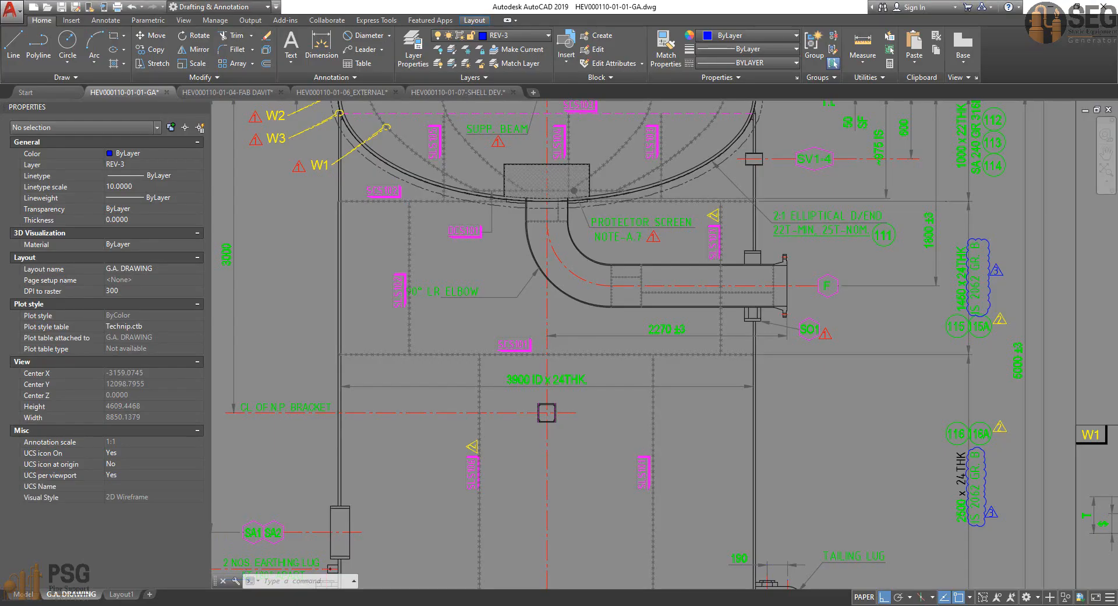
{"action": "scroll", "coordinate": [641, 384], "scroll_direction": "down", "scroll_amount": 2}
{"action": "middle_click_drag", "start_coordinate": [756, 394], "coordinate": [746, 366]}
{"action": "scroll", "coordinate": [780, 369], "scroll_direction": "up", "scroll_amount": 2}
{"action": "left_click", "coordinate": [763, 310]}
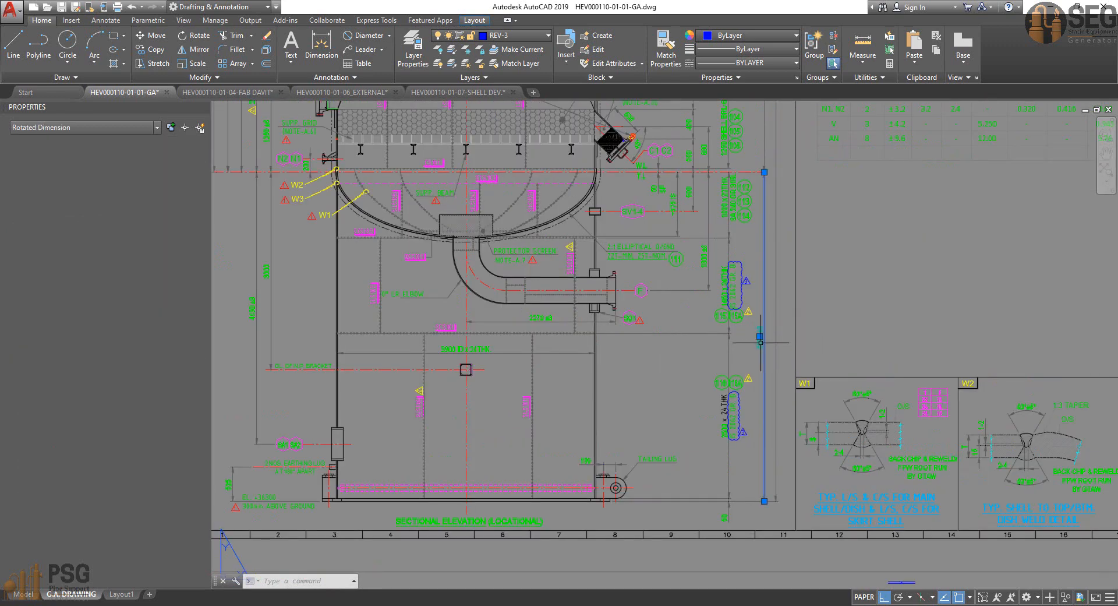
{"action": "scroll", "coordinate": [764, 172], "scroll_direction": "up", "scroll_amount": 3}
{"action": "scroll", "coordinate": [740, 177], "scroll_direction": "down", "scroll_amount": 2}
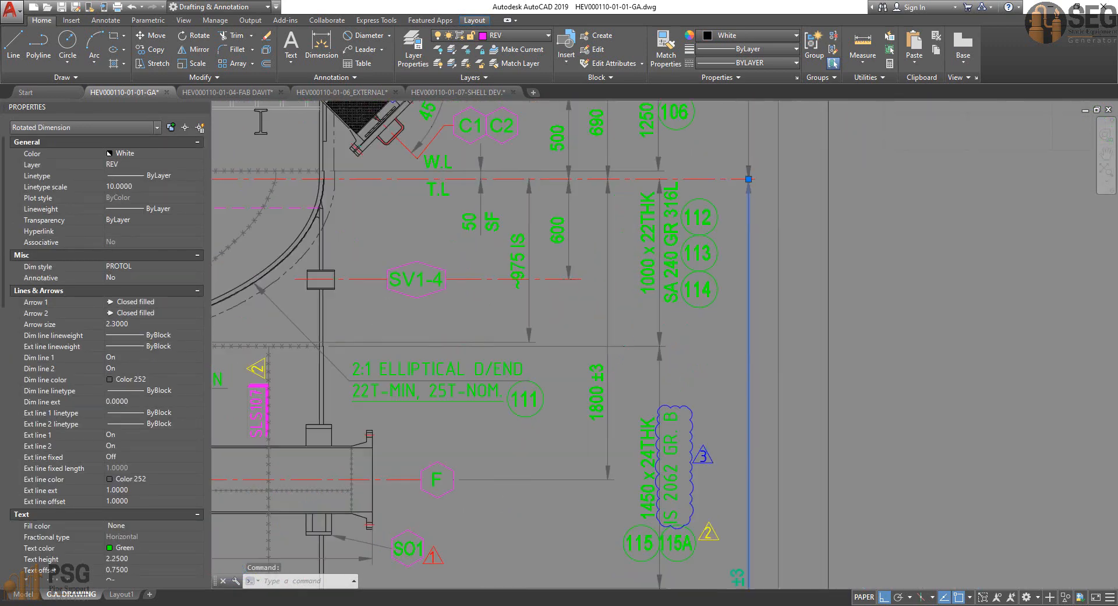
{"action": "mouse_move", "coordinate": [722, 299]}
{"action": "middle_mouse_down"}
{"action": "mouse_move", "coordinate": [744, 182]}
{"action": "mouse_move", "coordinate": [744, 6]}
{"action": "middle_mouse_up"}
{"action": "scroll", "coordinate": [755, 424], "scroll_direction": "up", "scroll_amount": 1}
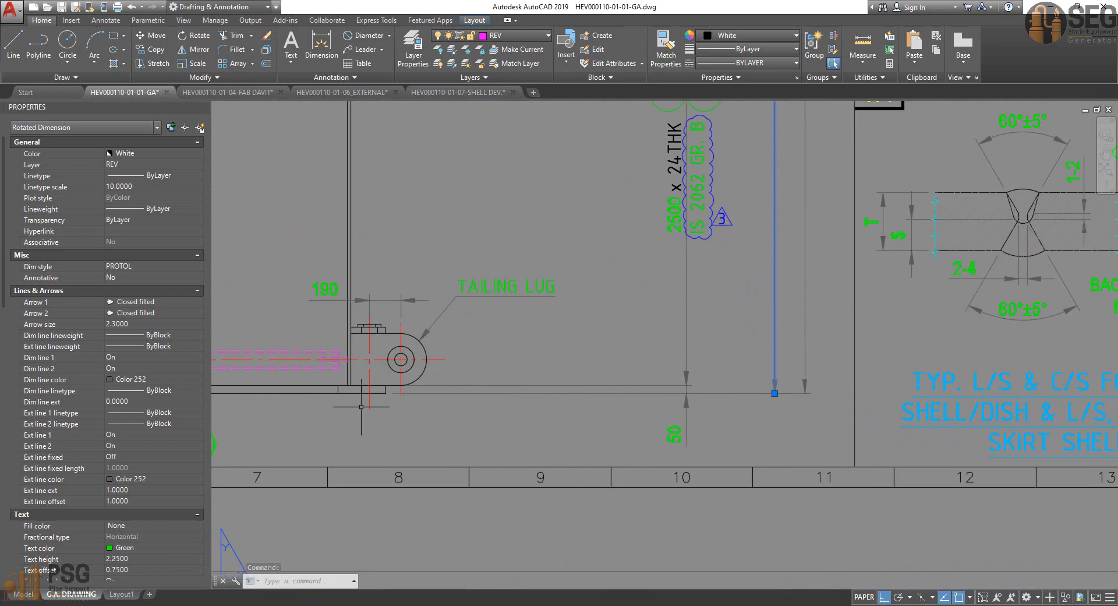
{"action": "scroll", "coordinate": [757, 326], "scroll_direction": "down", "scroll_amount": 3}
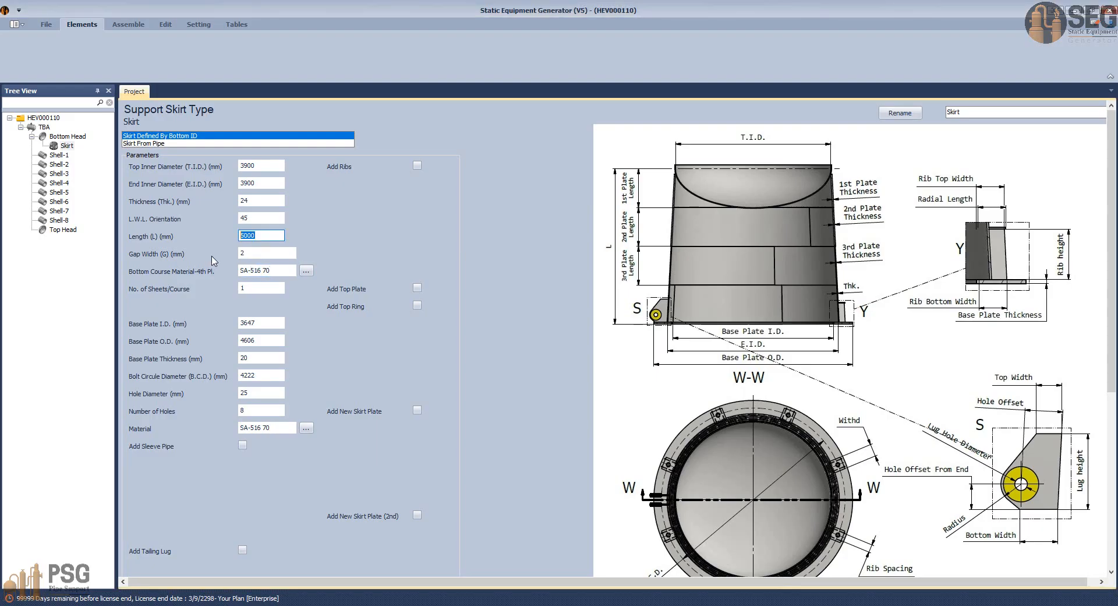
- Copy the material text IS 2062 GR. B from the skirt's lowest course note in the GA drawing
{"action": "key", "text": "Tab"}
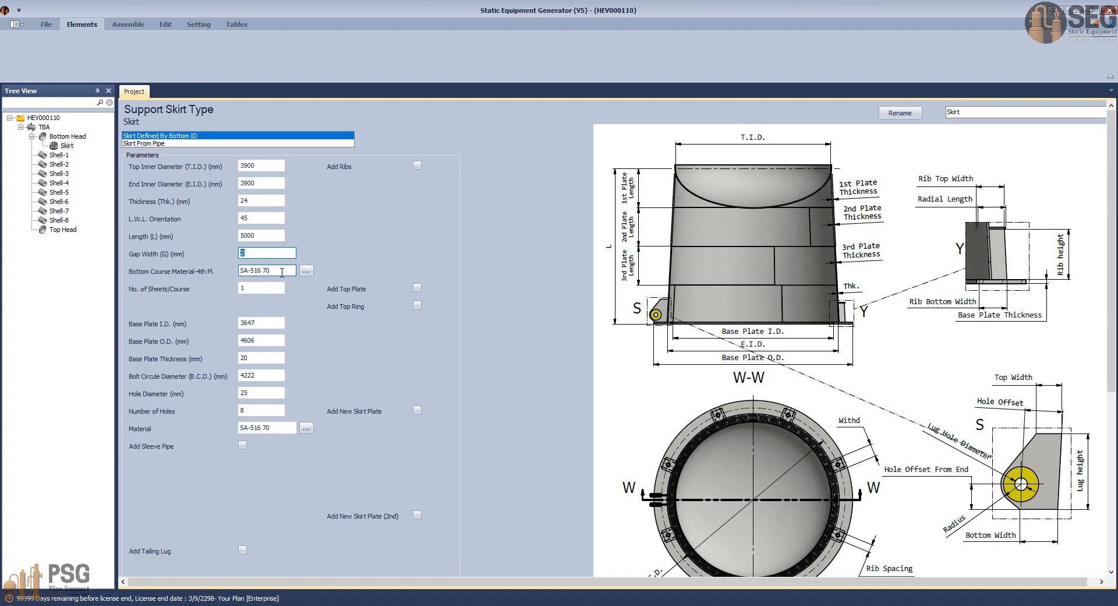
{"action": "key", "text": "Tab"}
{"action": "left_click", "coordinate": [755, 604]}
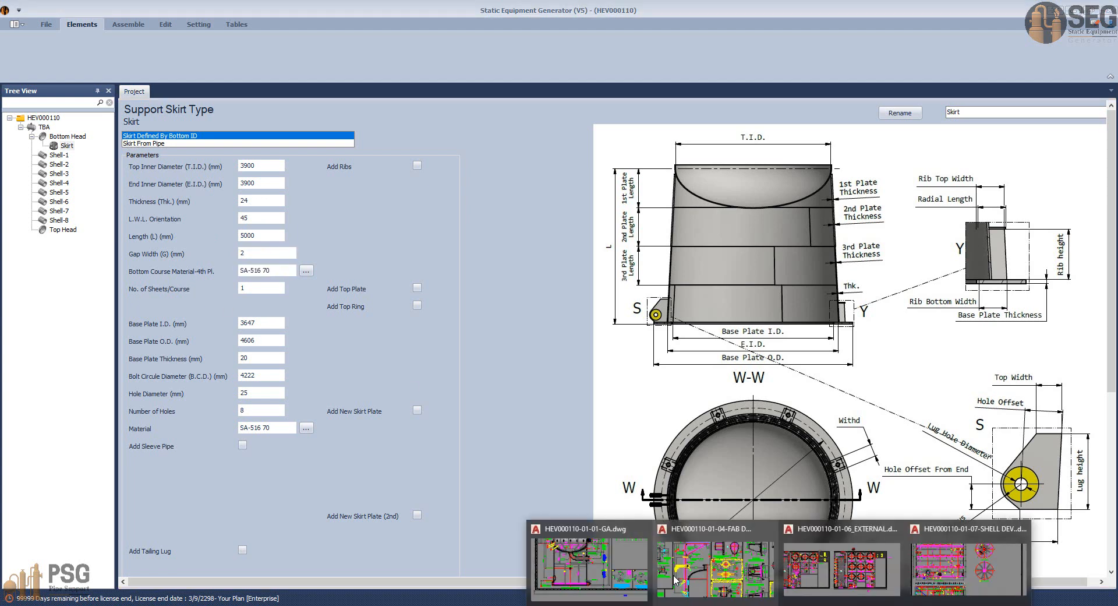
{"action": "left_click", "coordinate": [589, 562]}
{"action": "key", "text": "Escape"}
{"action": "scroll", "coordinate": [779, 385], "scroll_direction": "up", "scroll_amount": 4}
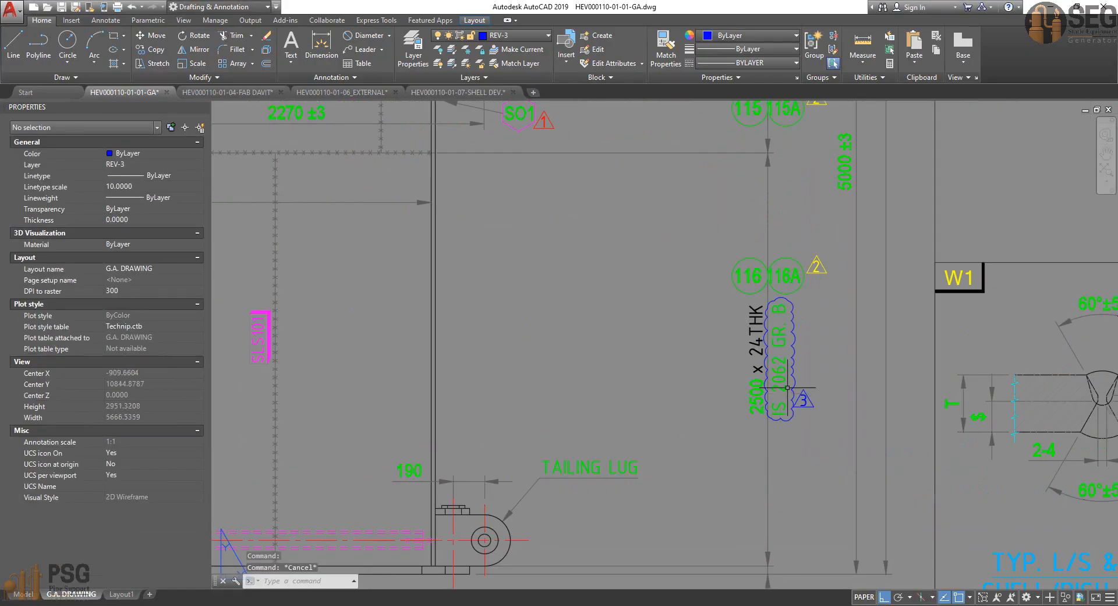
{"action": "left_click", "coordinate": [768, 359]}
{"action": "double_click", "coordinate": [776, 379]}
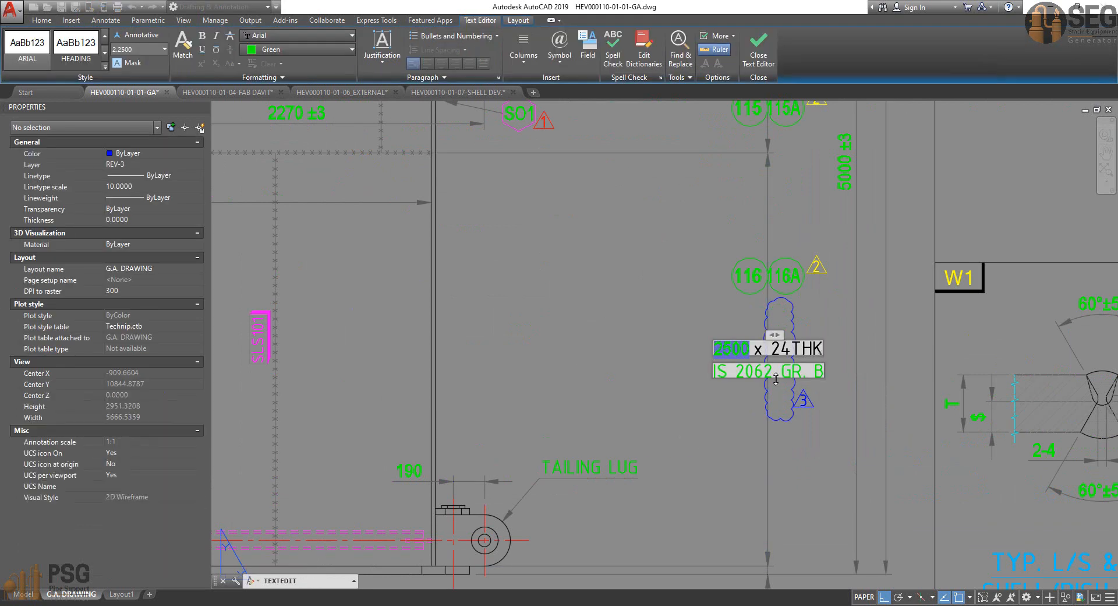
{"action": "triple_click", "coordinate": [717, 371]}
{"action": "key", "text": "ctrl+c"}
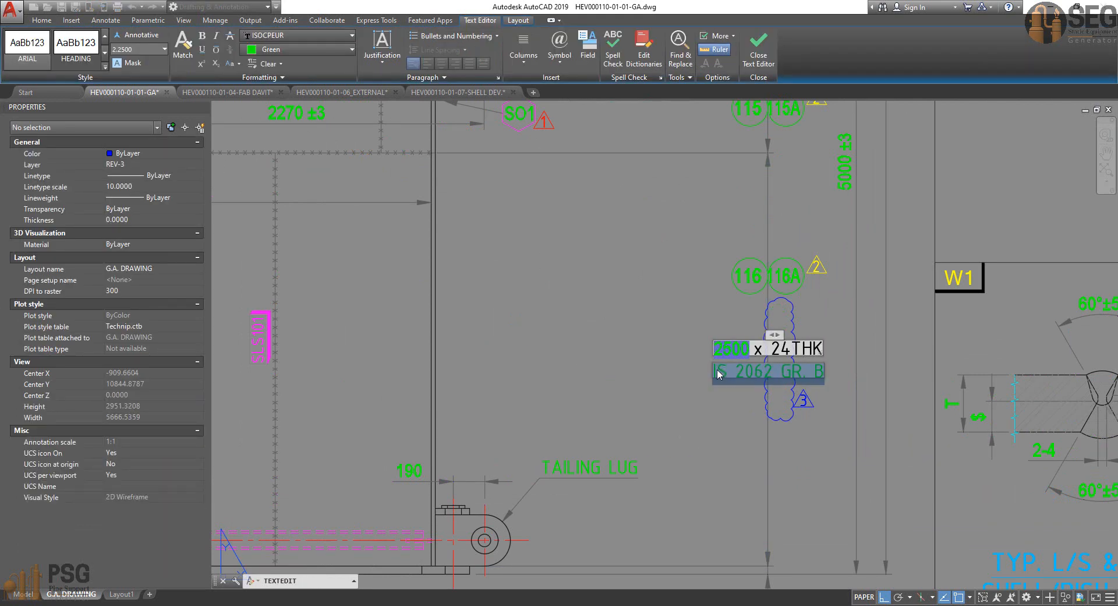
- Return to Static Equipment Generator and set the skirt's bottom course material to IS 2062 GR. B
{"action": "left_click", "coordinate": [797, 557]}
{"action": "key", "text": "alt+Tab"}
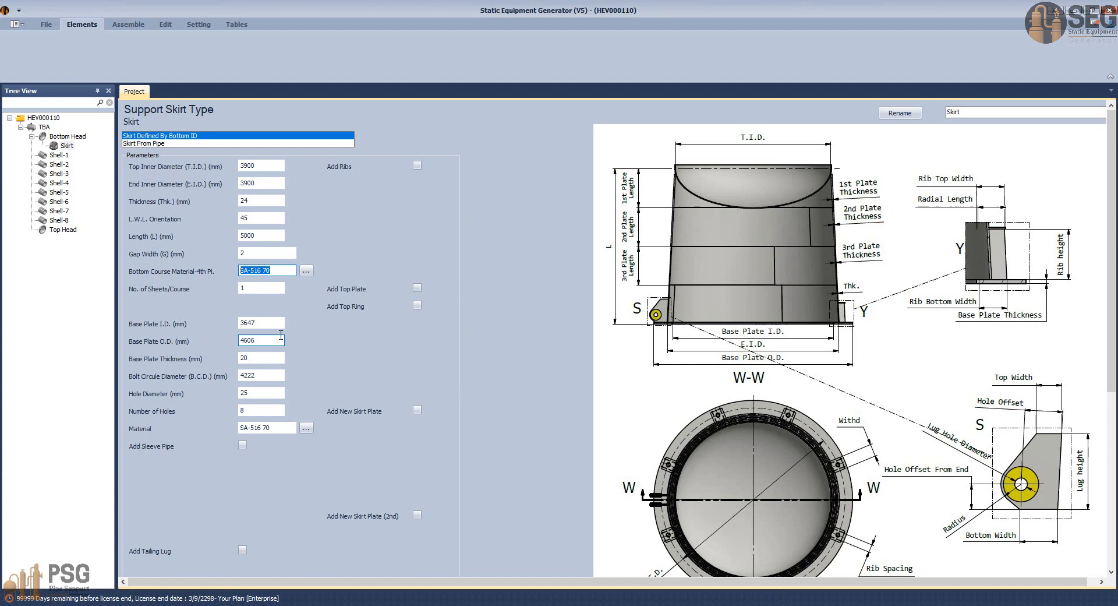
{"action": "key", "text": "ctrl+v"}
- Check the lowest course's vertical weld lines in the GA drawing, and set the skirt's number of sheets per course to 2
{"action": "left_click", "coordinate": [257, 290]}
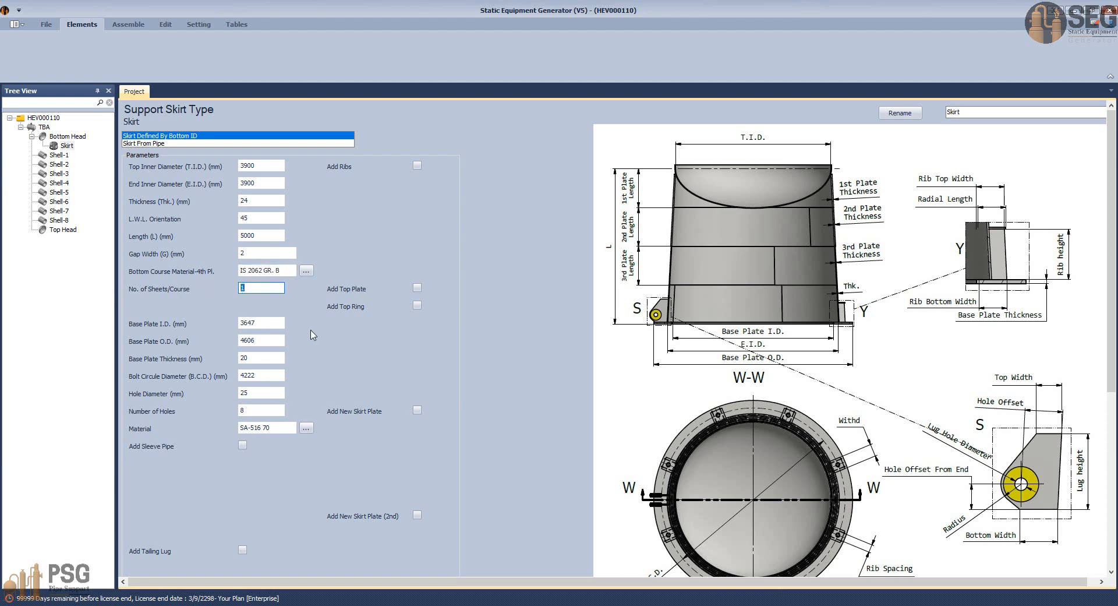
{"action": "key", "text": "alt+Tab"}
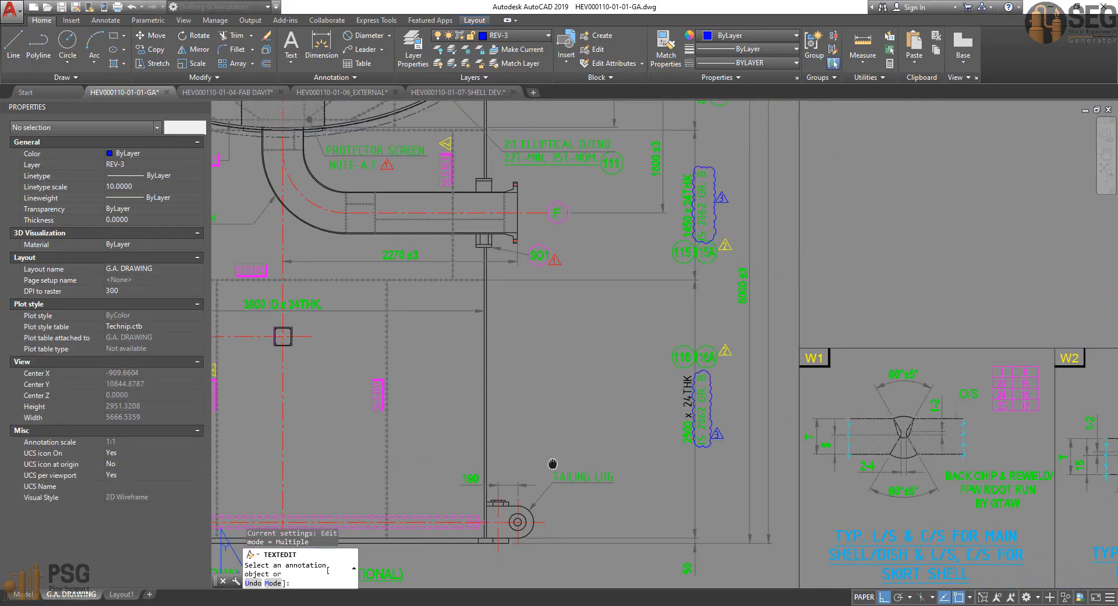
{"action": "middle_click_drag", "start_coordinate": [553, 463], "coordinate": [818, 402]}
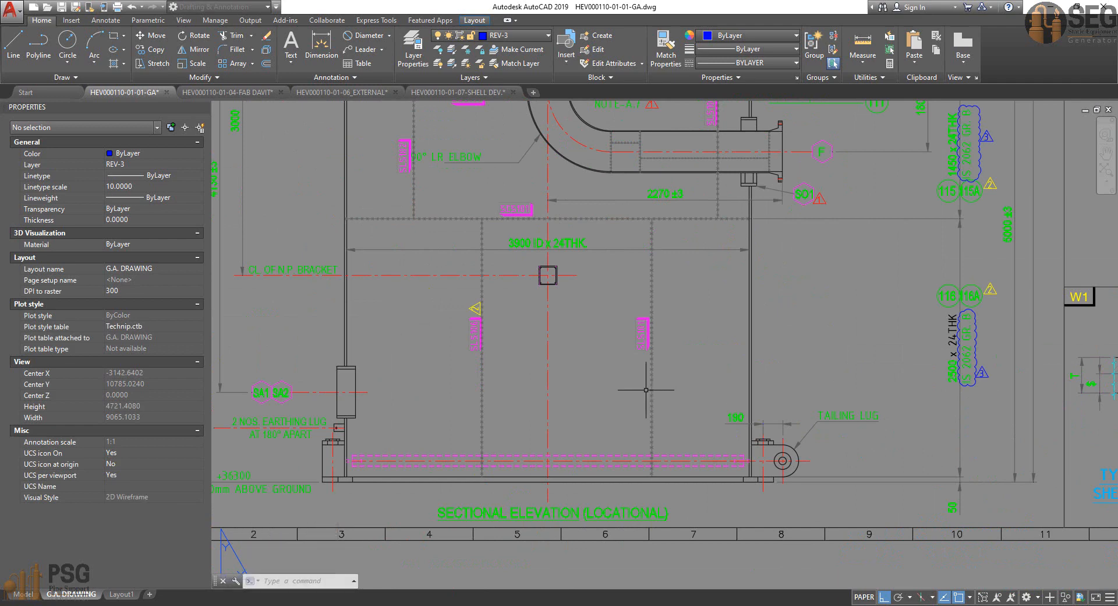
{"action": "left_click", "coordinate": [664, 380]}
{"action": "left_click", "coordinate": [632, 389]}
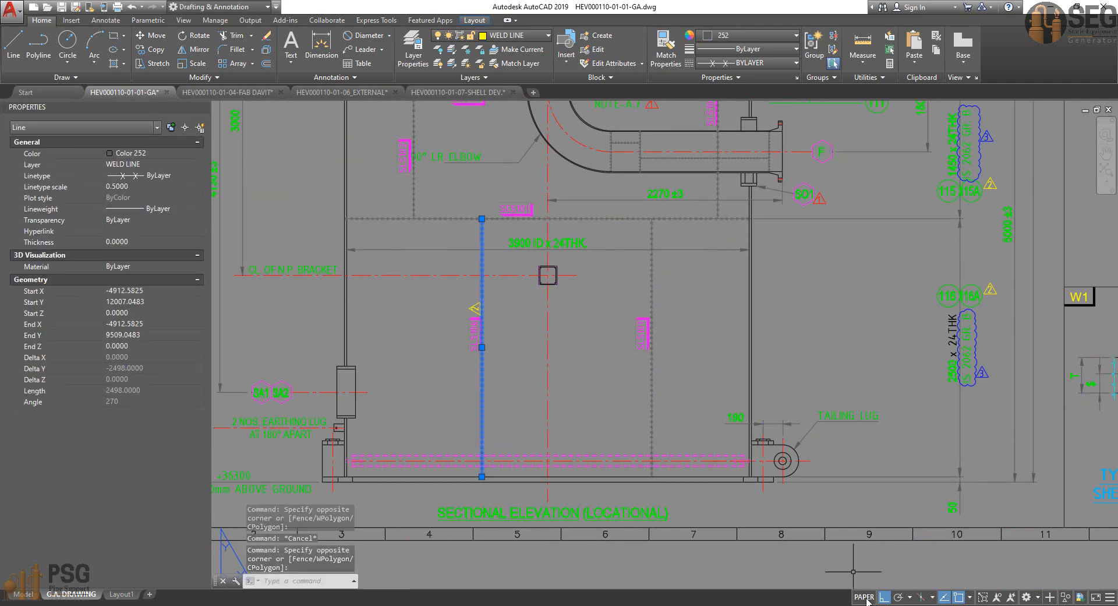
{"action": "key", "text": "Escape"}
{"action": "key", "text": "alt+Tab"}
{"action": "type", "text": "2"}
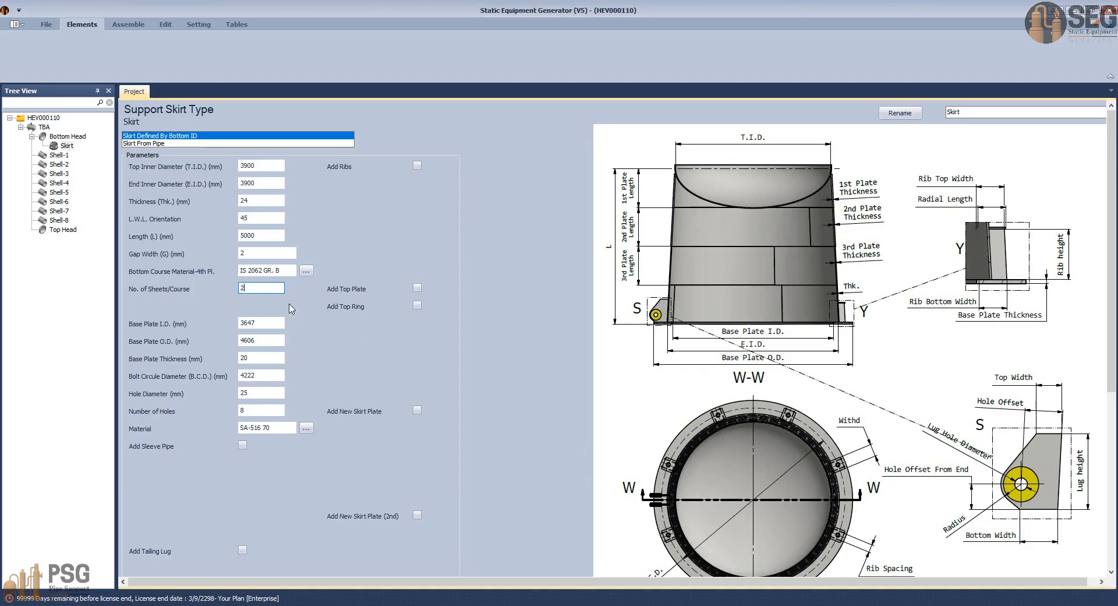
- Add a new skirt plate to the support skirt and select its Plate 1 material value for editing
{"action": "left_click", "coordinate": [284, 324]}
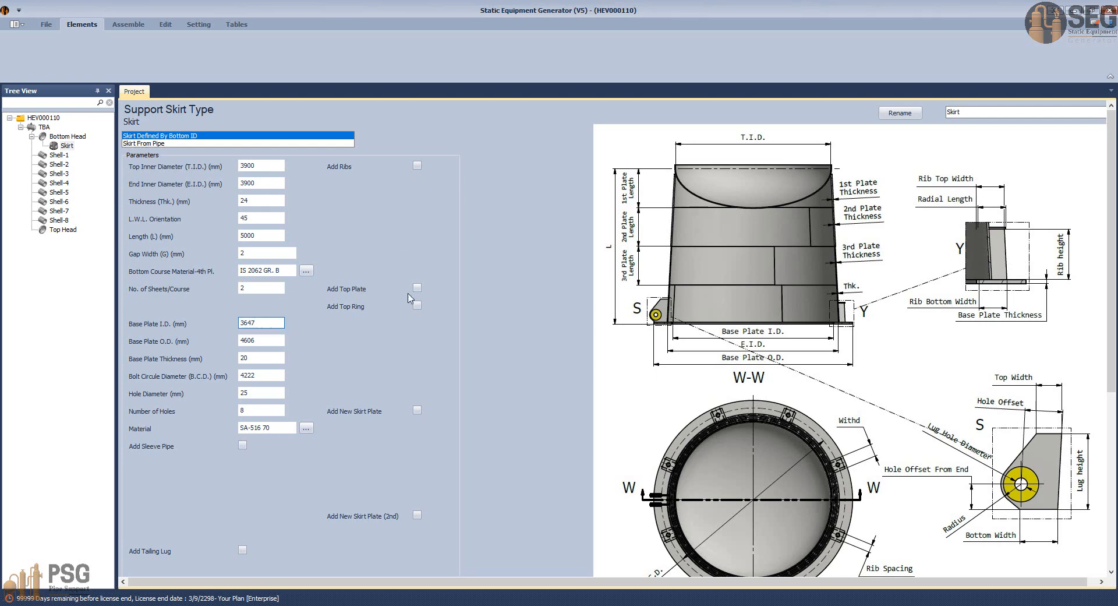
{"action": "scroll", "coordinate": [424, 421], "scroll_direction": "down", "scroll_amount": 1}
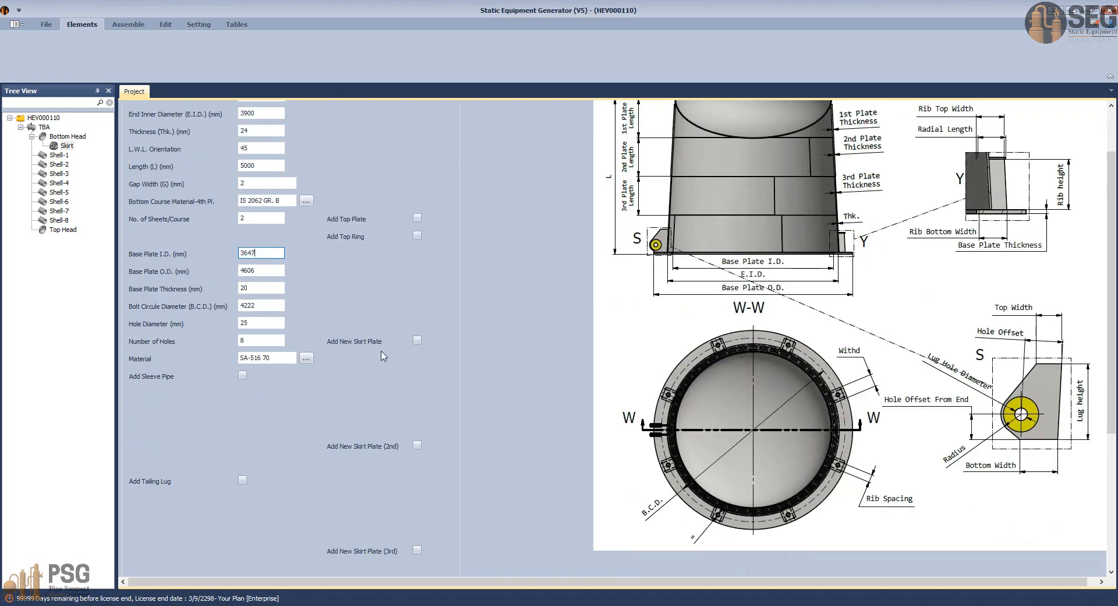
{"action": "left_click", "coordinate": [417, 340]}
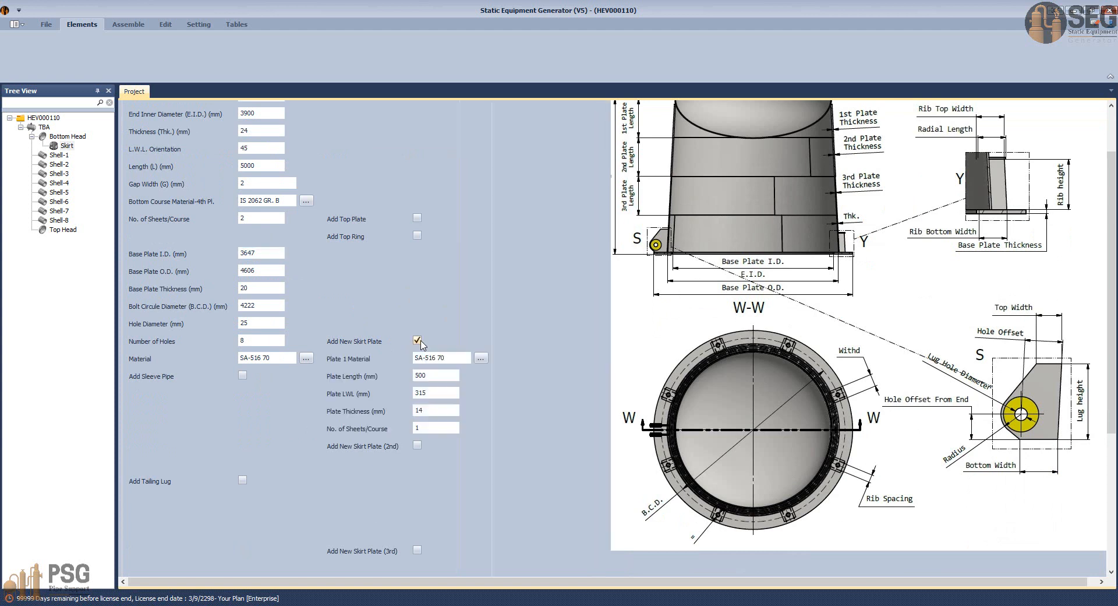
{"action": "left_click", "coordinate": [417, 341]}
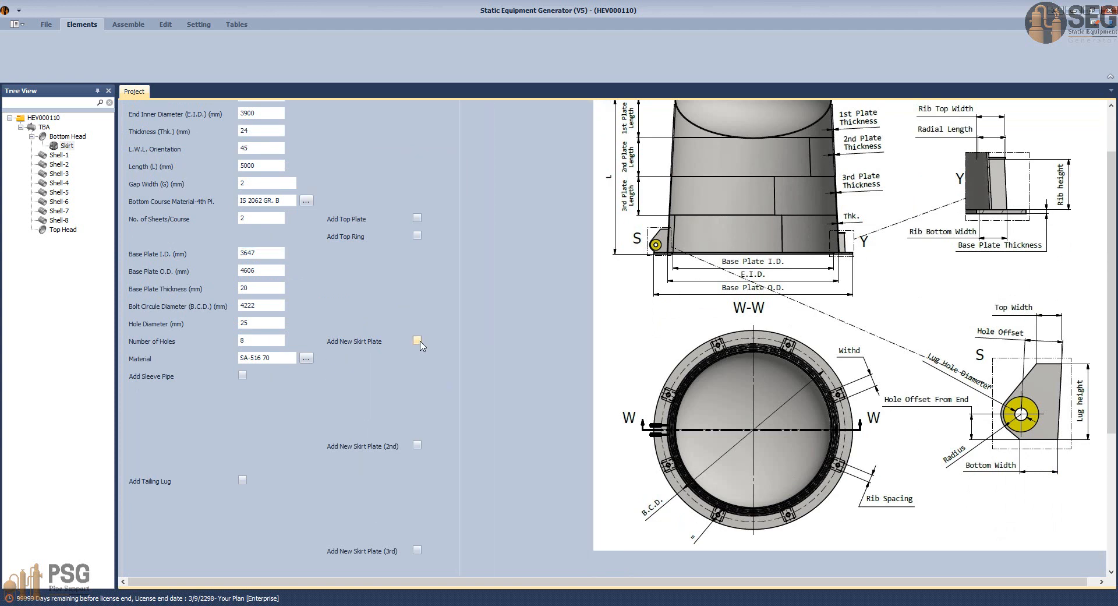
{"action": "left_click", "coordinate": [417, 340]}
{"action": "left_click", "coordinate": [458, 359]}
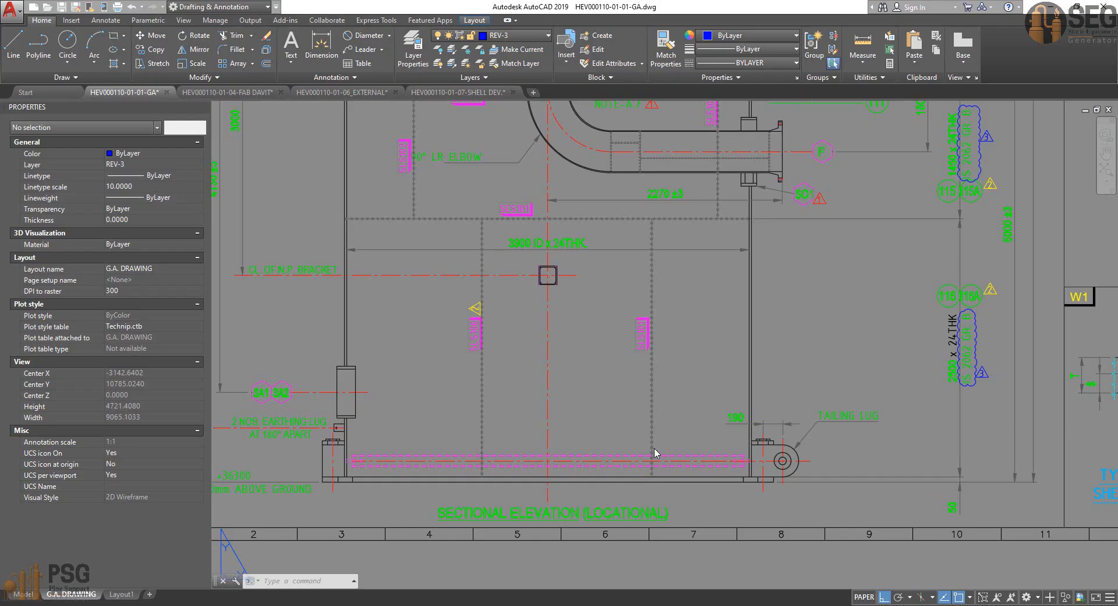
- Switch to the GA drawing in AutoCAD and copy the material text SA 240 GR 316L from the skirt's uppermost course note
{"action": "left_click", "coordinate": [589, 553]}
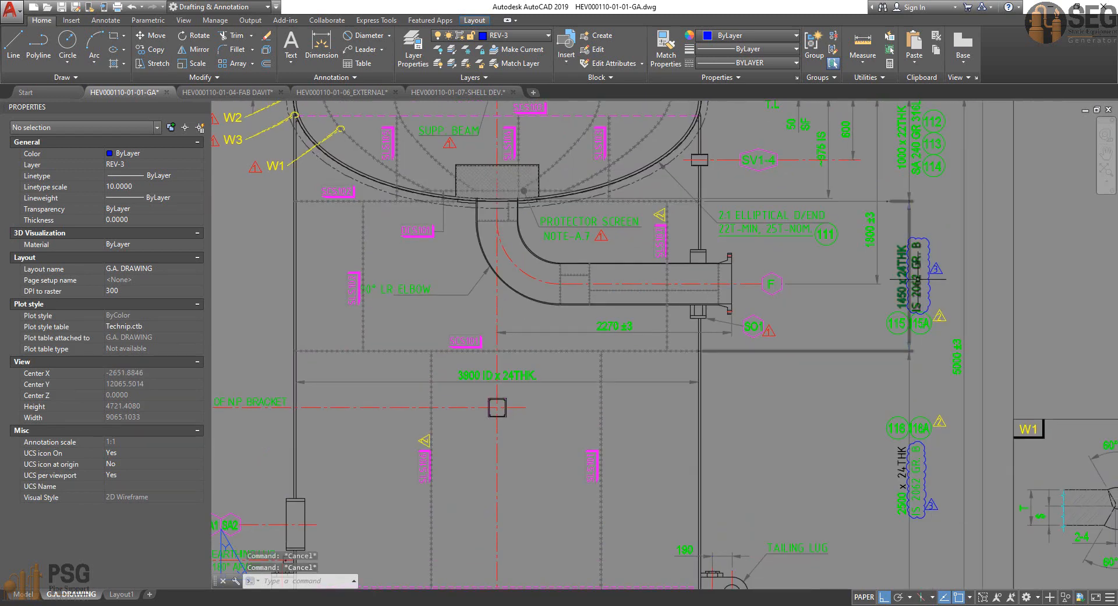
{"action": "middle_click_drag", "start_coordinate": [925, 209], "coordinate": [900, 322]}
{"action": "left_click", "coordinate": [892, 254]}
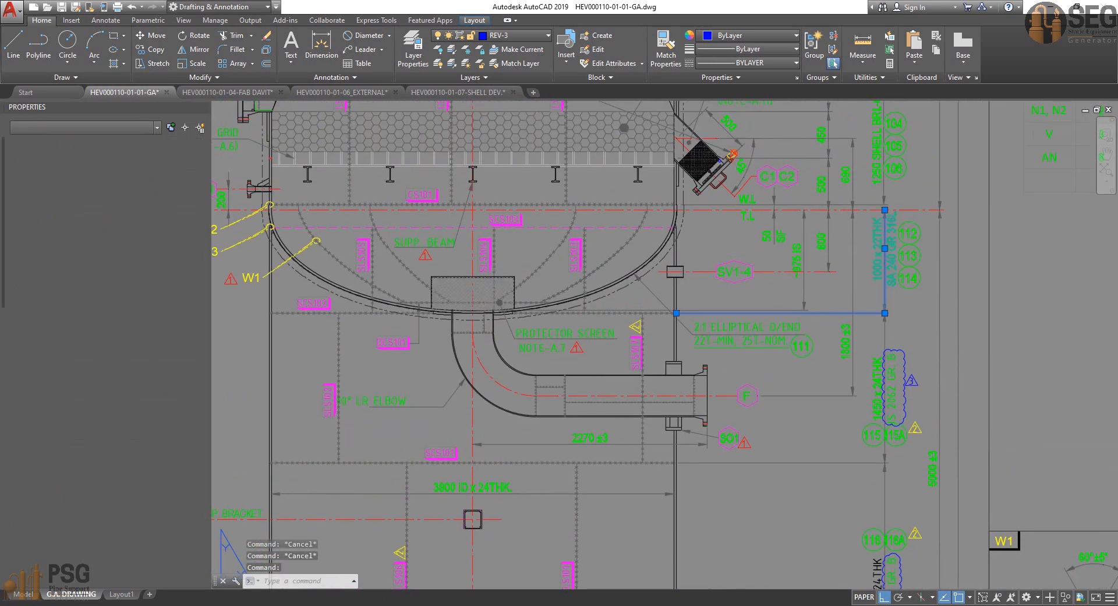
{"action": "double_click", "coordinate": [872, 261]}
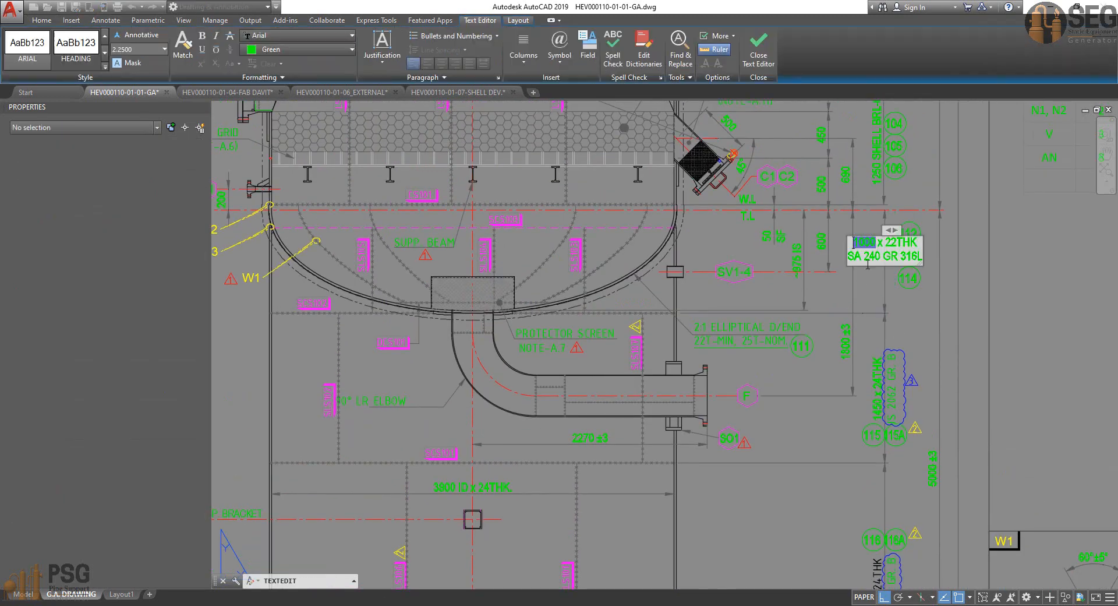
{"action": "left_click", "coordinate": [903, 325]}
{"action": "key", "text": "Escape"}
{"action": "key", "text": "alt+Tab"}
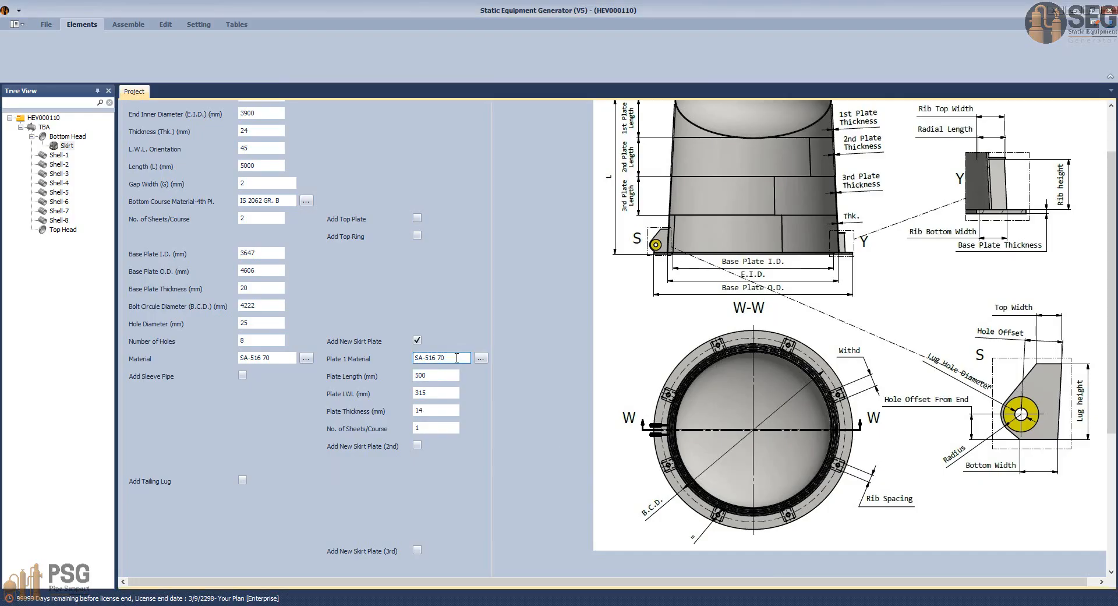
- In Static Equipment Generator, set the first skirt plate's material to SA 240 GR 316L and its length to 1000 mm
{"action": "left_click_drag", "start_coordinate": [457, 357], "coordinate": [365, 364]}
{"action": "type", "text": "SA 240 GR 316L"}
{"action": "left_click", "coordinate": [438, 375]}
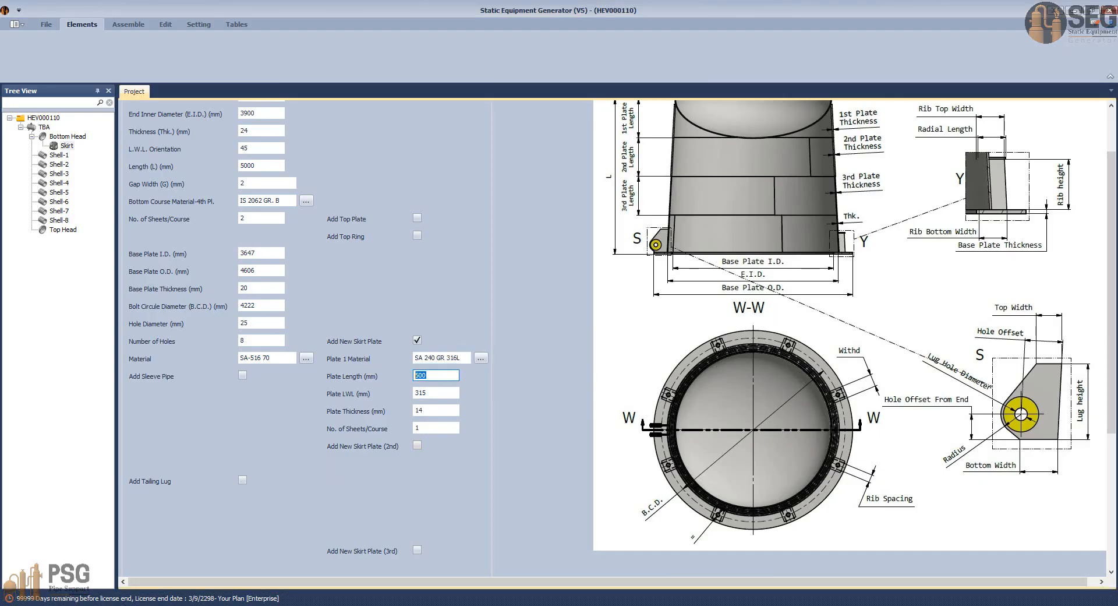
{"action": "key", "text": "alt+Tab"}
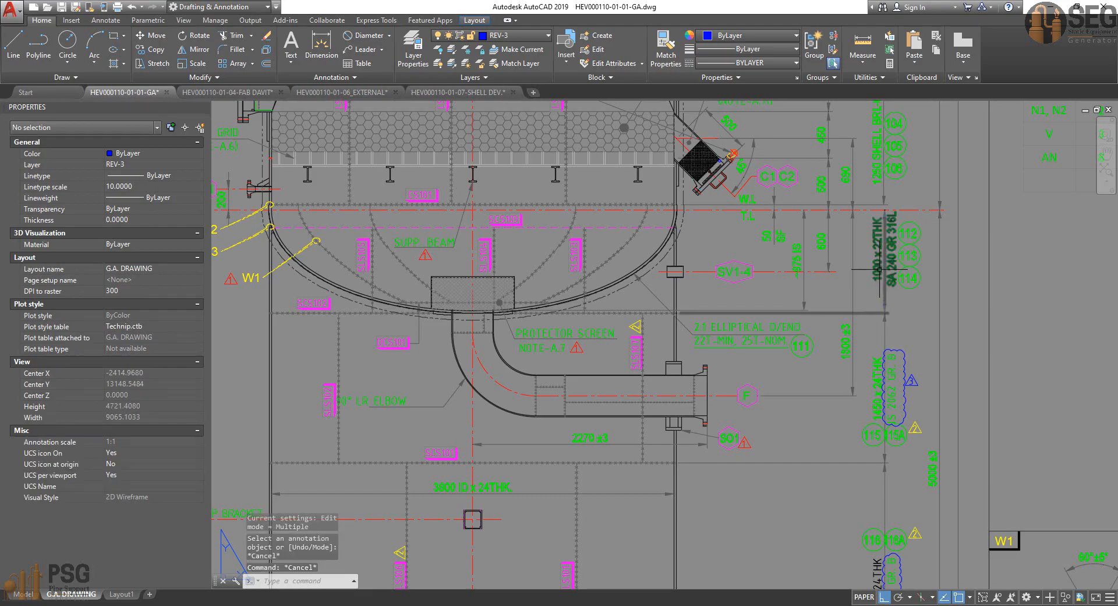
{"action": "key", "text": "alt+Tab"}
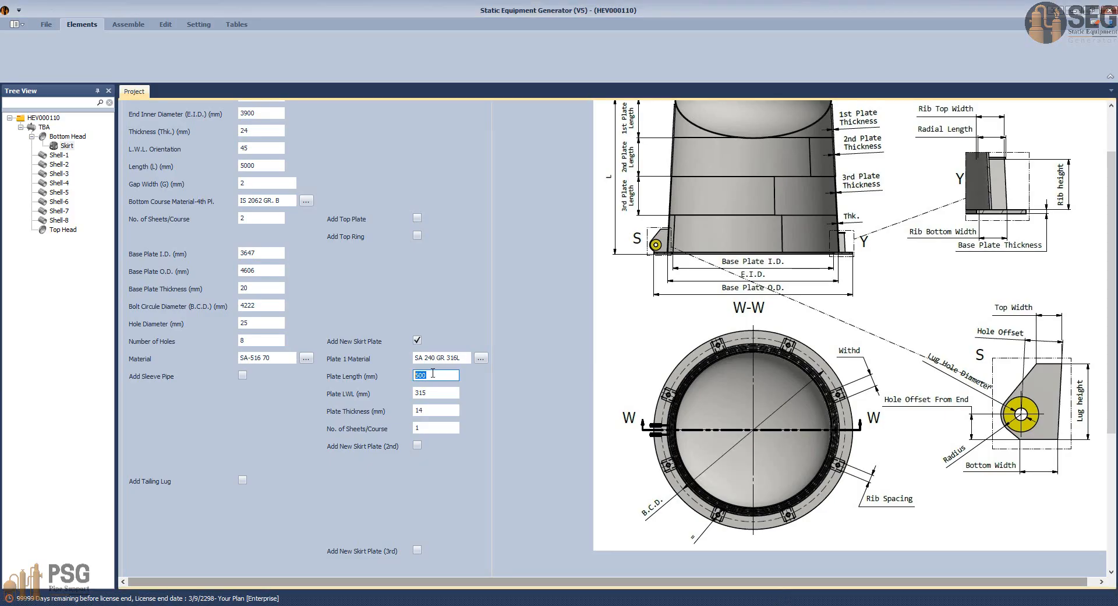
{"action": "type", "text": "1000"}
{"action": "key", "text": "Tab"}
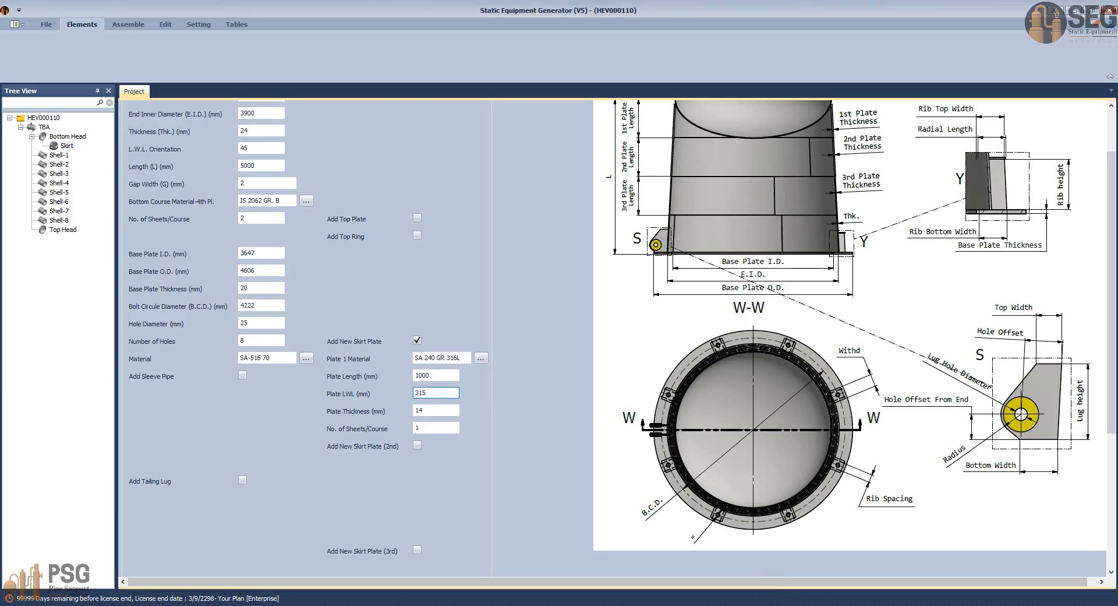
- Switch to the GA drawing in AutoCAD and go from the bottom head's weld seams to the orientation plan view
{"action": "mouse_move", "coordinate": [807, 605]}
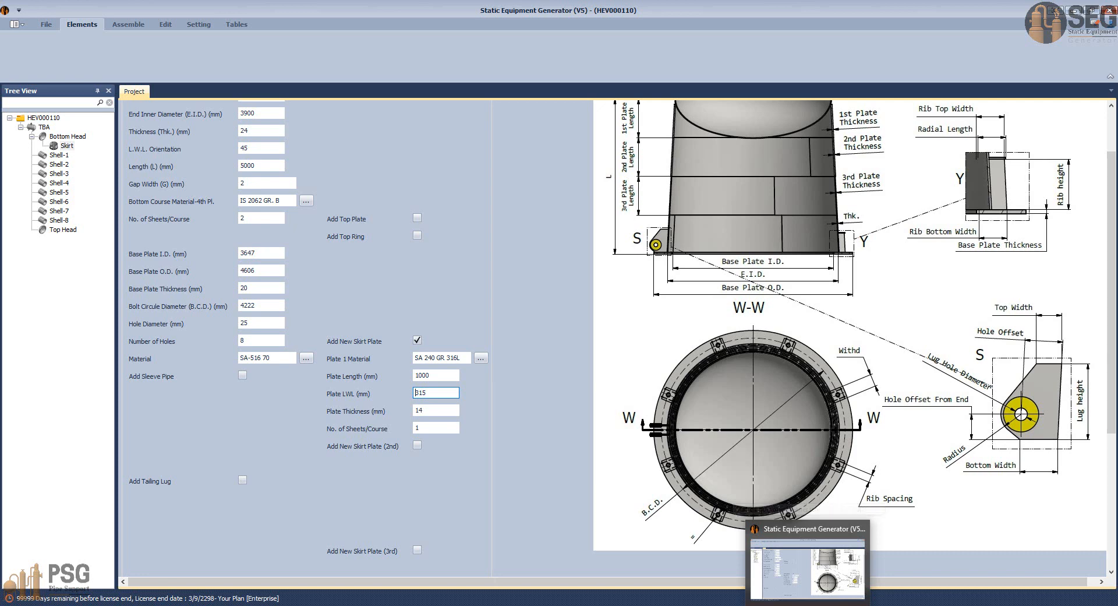
{"action": "left_click", "coordinate": [749, 602]}
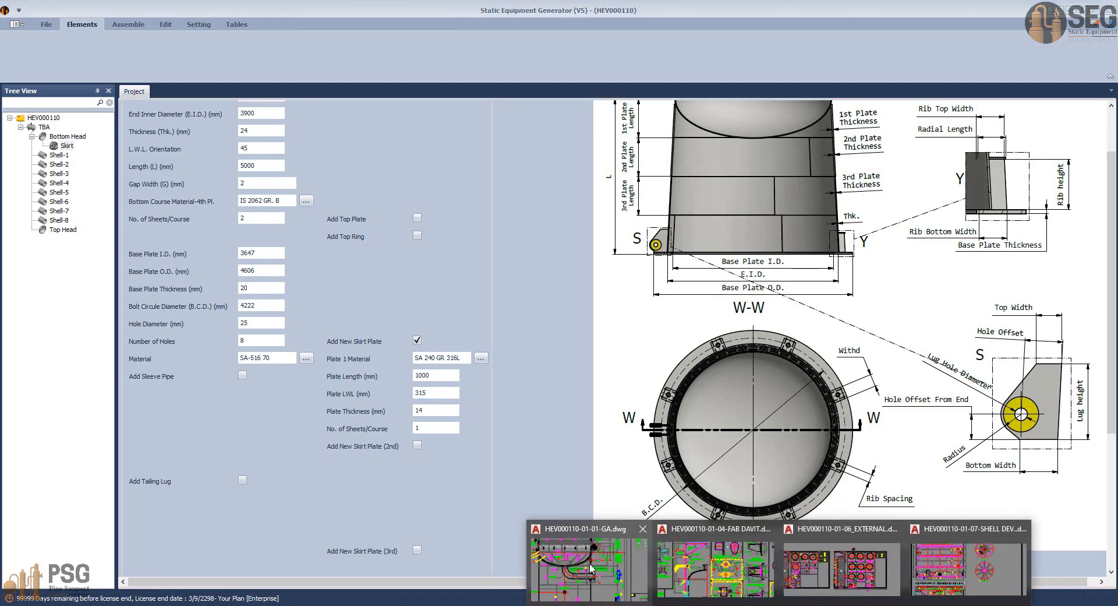
{"action": "left_click", "coordinate": [590, 562]}
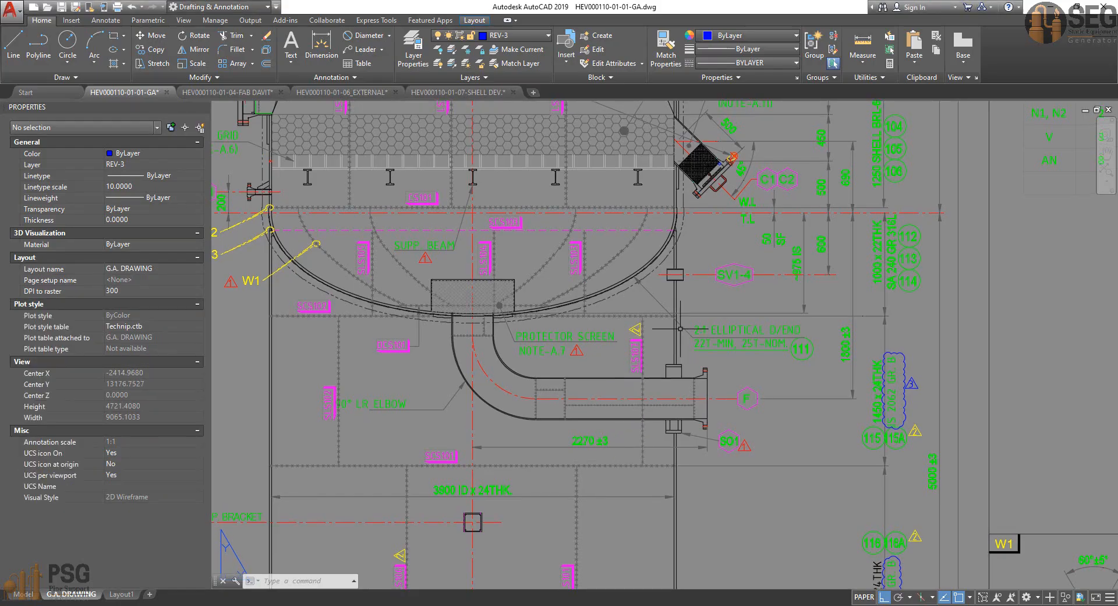
{"action": "scroll", "coordinate": [579, 256], "scroll_direction": "up", "scroll_amount": 4}
{"action": "scroll", "coordinate": [663, 318], "scroll_direction": "down", "scroll_amount": 3}
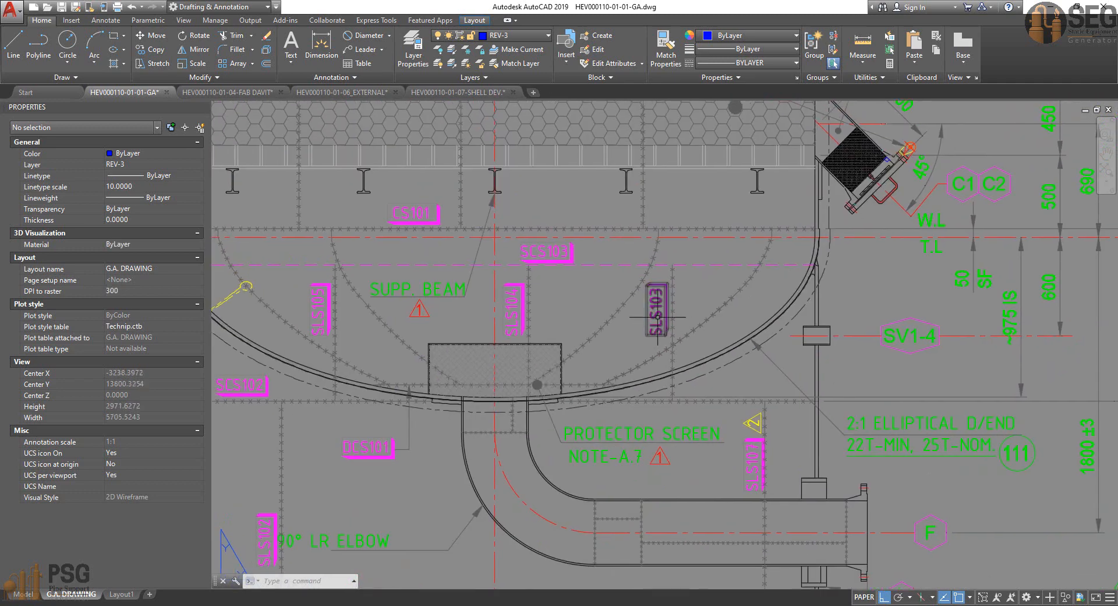
{"action": "middle_click_drag", "start_coordinate": [652, 318], "coordinate": [654, 320]}
{"action": "scroll", "coordinate": [654, 320], "scroll_direction": "down", "scroll_amount": 4}
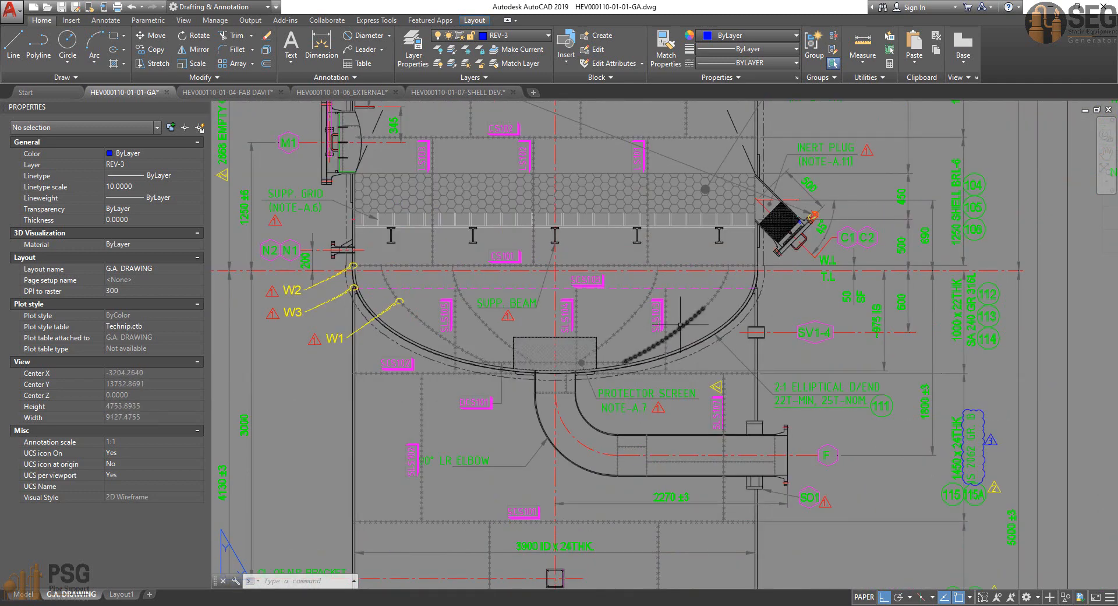
{"action": "middle_click_drag", "start_coordinate": [582, 376], "coordinate": [387, 527]}
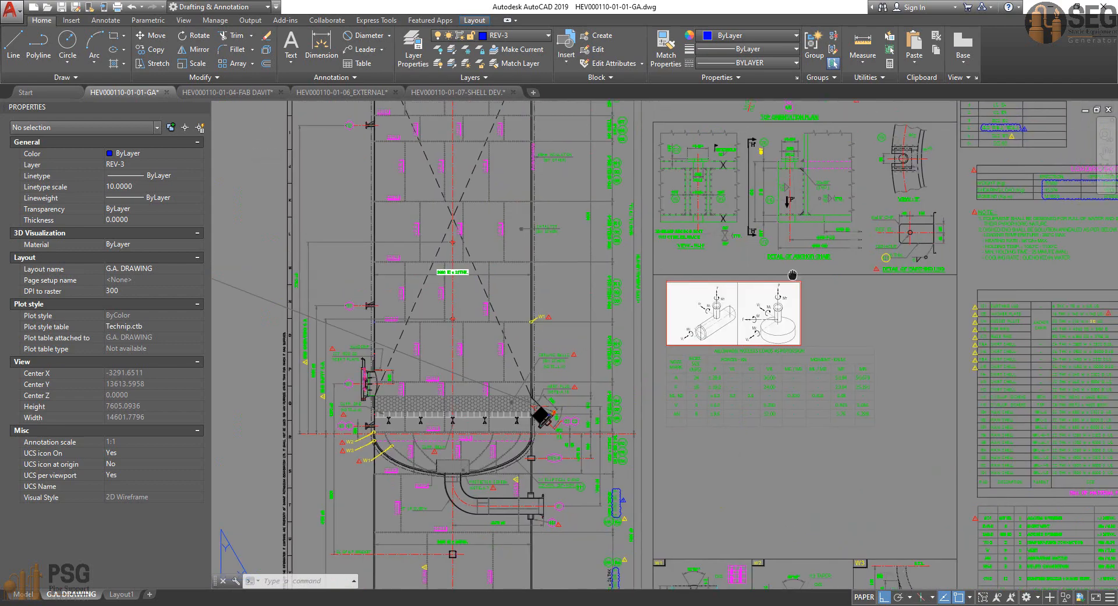
{"action": "middle_click_drag", "start_coordinate": [792, 276], "coordinate": [697, 394]}
{"action": "middle_click_drag", "start_coordinate": [834, 227], "coordinate": [709, 410]}
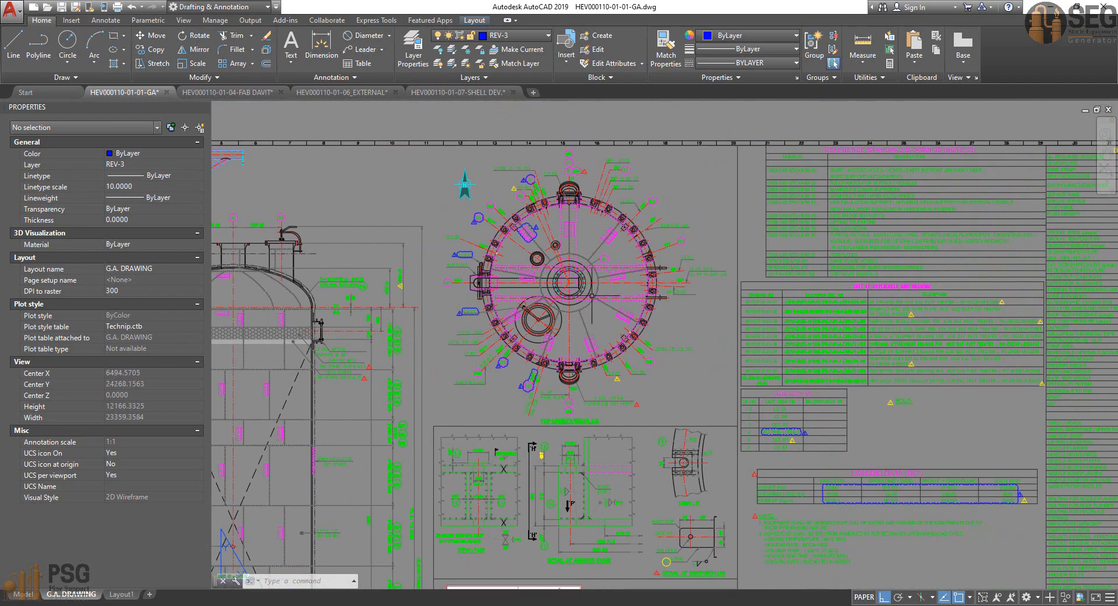
- Check the seam orientations around the plan view, and set the first skirt plate's LWL to 45 and thickness to 22 mm in Static Equipment Generator
{"action": "scroll", "coordinate": [583, 301], "scroll_direction": "up", "scroll_amount": 4}
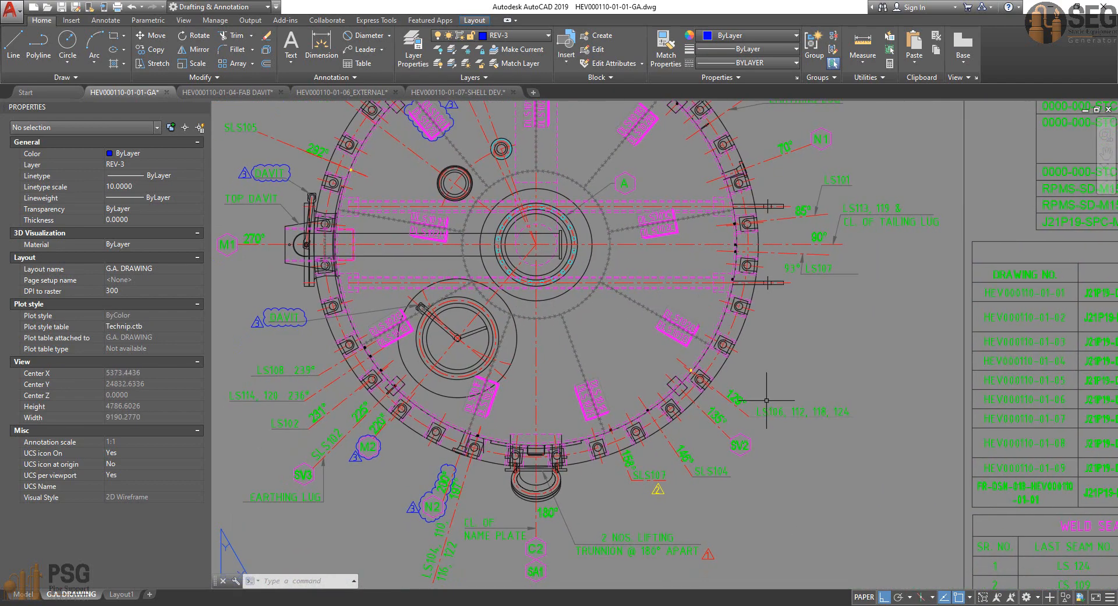
{"action": "middle_click_drag", "start_coordinate": [761, 414], "coordinate": [749, 529]}
{"action": "middle_click_drag", "start_coordinate": [742, 297], "coordinate": [762, 382]}
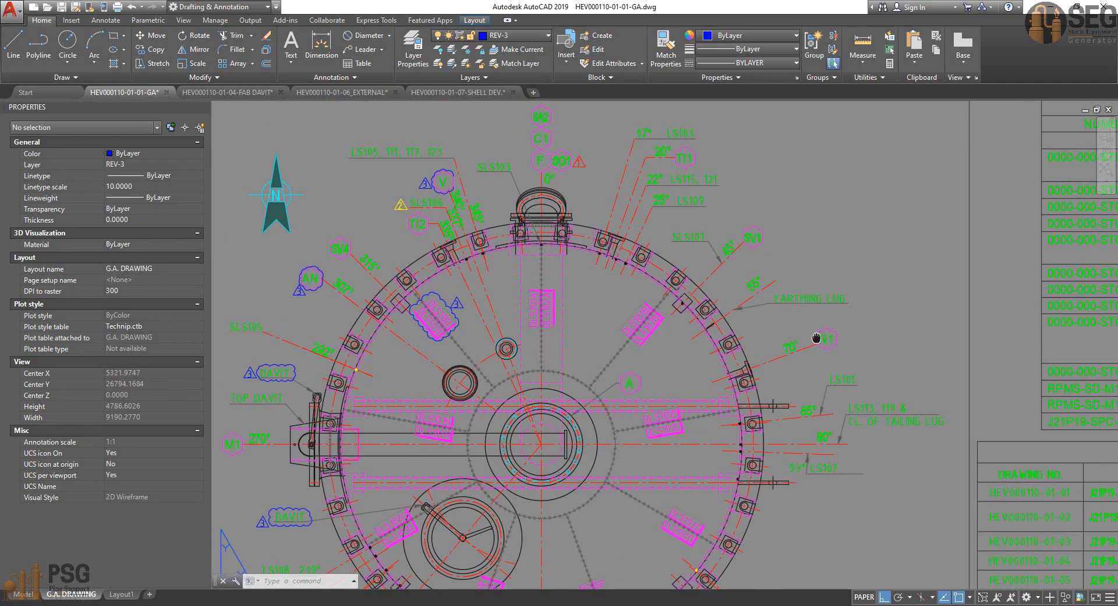
{"action": "middle_click_drag", "start_coordinate": [816, 337], "coordinate": [798, 209]}
{"action": "middle_click_drag", "start_coordinate": [794, 307], "coordinate": [791, 233]}
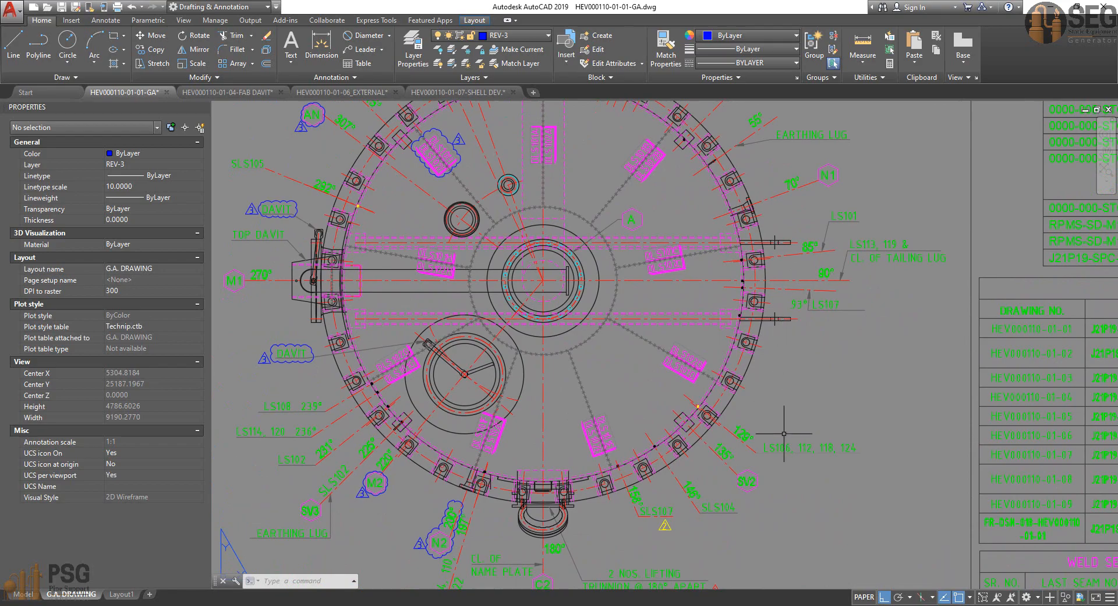
{"action": "middle_click_drag", "start_coordinate": [789, 444], "coordinate": [794, 386]}
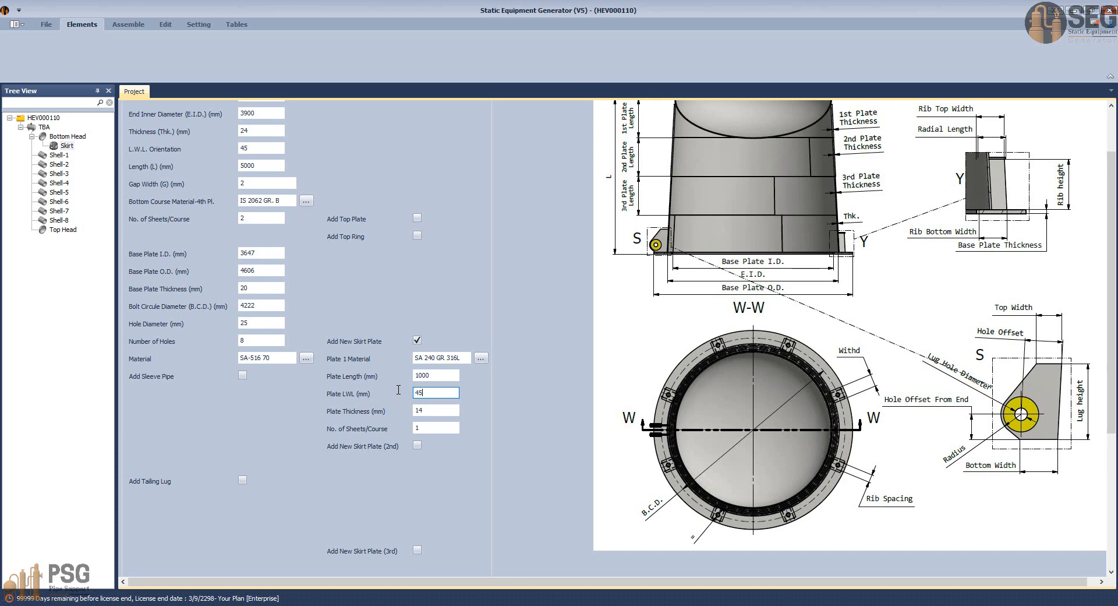
{"action": "key", "text": "Tab"}
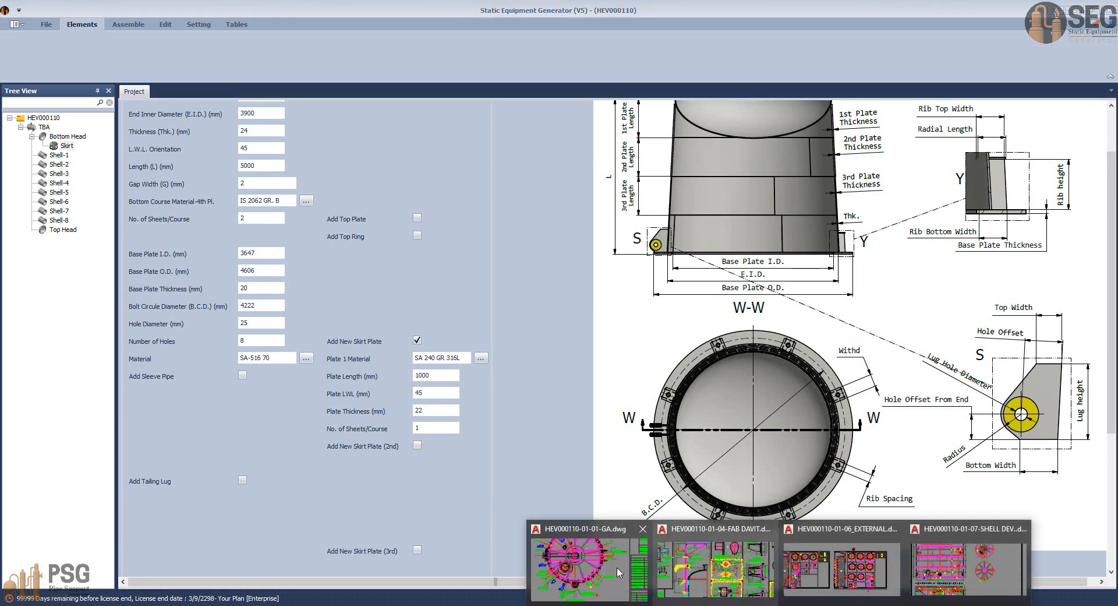
- Return to the GA drawing and check the uppermost skirt course's note and part numbers beside the bottom tangent line
{"action": "left_click", "coordinate": [617, 567]}
{"action": "scroll", "coordinate": [617, 408], "scroll_direction": "down", "scroll_amount": 1}
{"action": "mouse_move", "coordinate": [524, 577]}
{"action": "middle_mouse_down"}
{"action": "mouse_move", "coordinate": [570, 554]}
{"action": "mouse_move", "coordinate": [606, 505]}
{"action": "middle_mouse_up"}
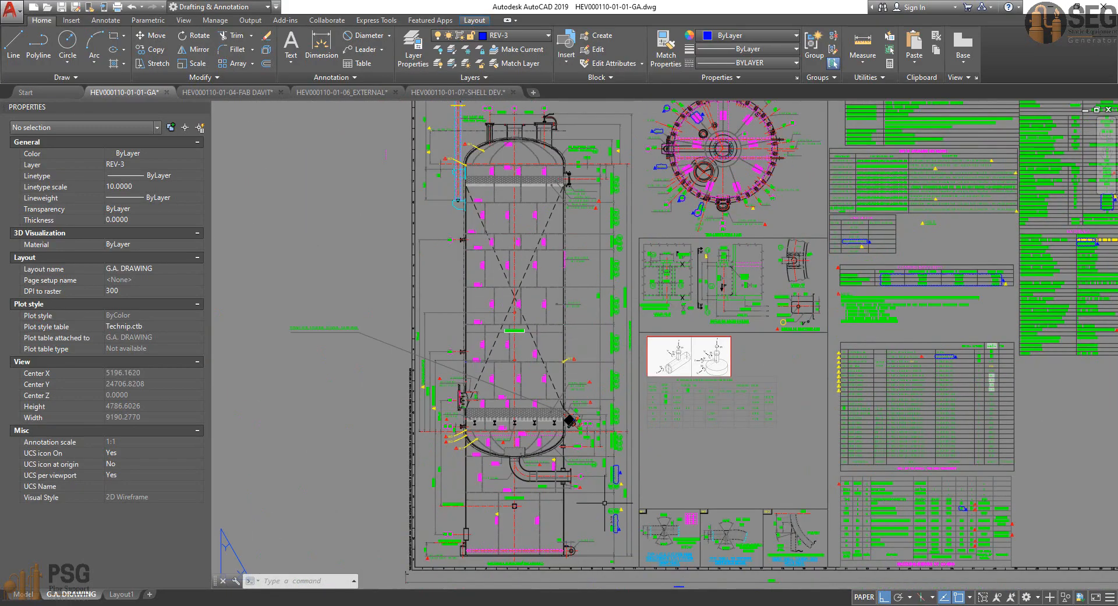
{"action": "scroll", "coordinate": [591, 495], "scroll_direction": "up", "scroll_amount": 3}
{"action": "scroll", "coordinate": [644, 351], "scroll_direction": "up", "scroll_amount": 2}
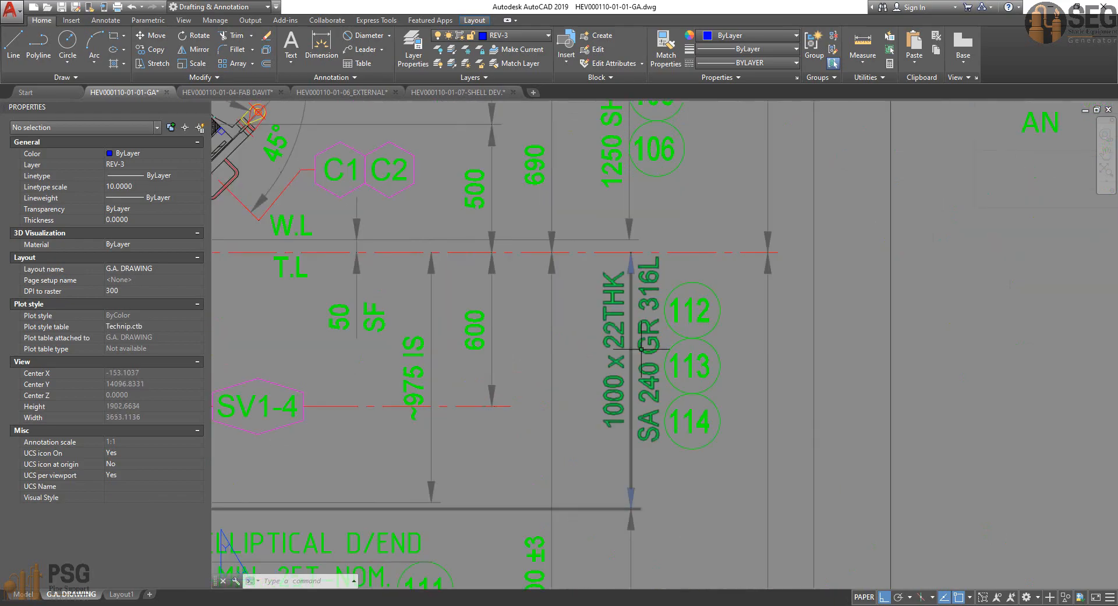
{"action": "key", "text": "alt+Tab"}
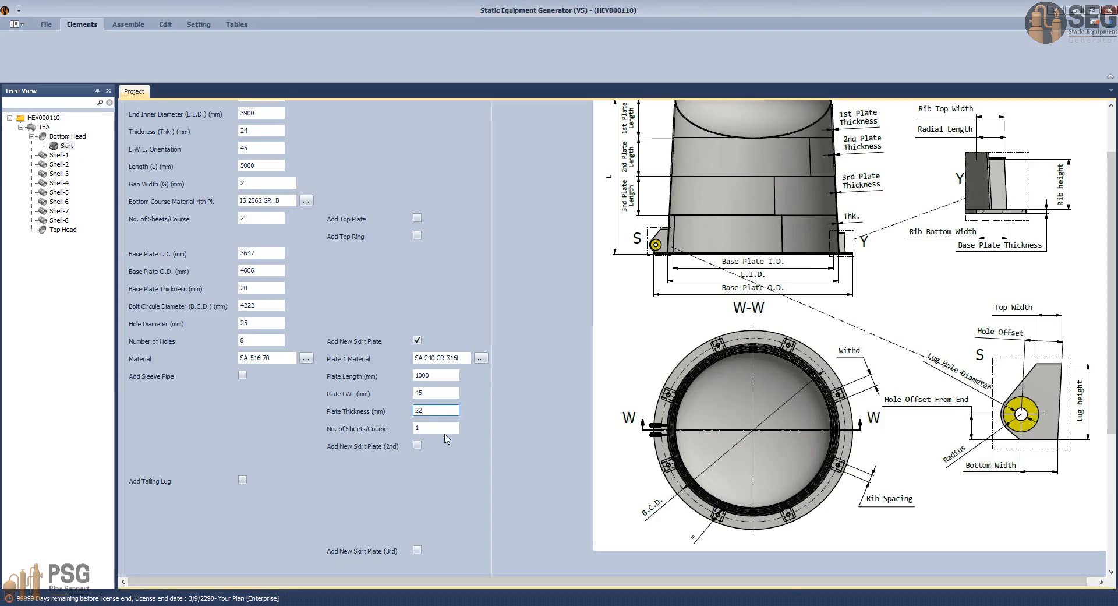
- Set the first skirt plate's number of sheets per course to 3 and add a second new skirt plate
{"action": "left_click_drag", "start_coordinate": [434, 429], "coordinate": [371, 429]}
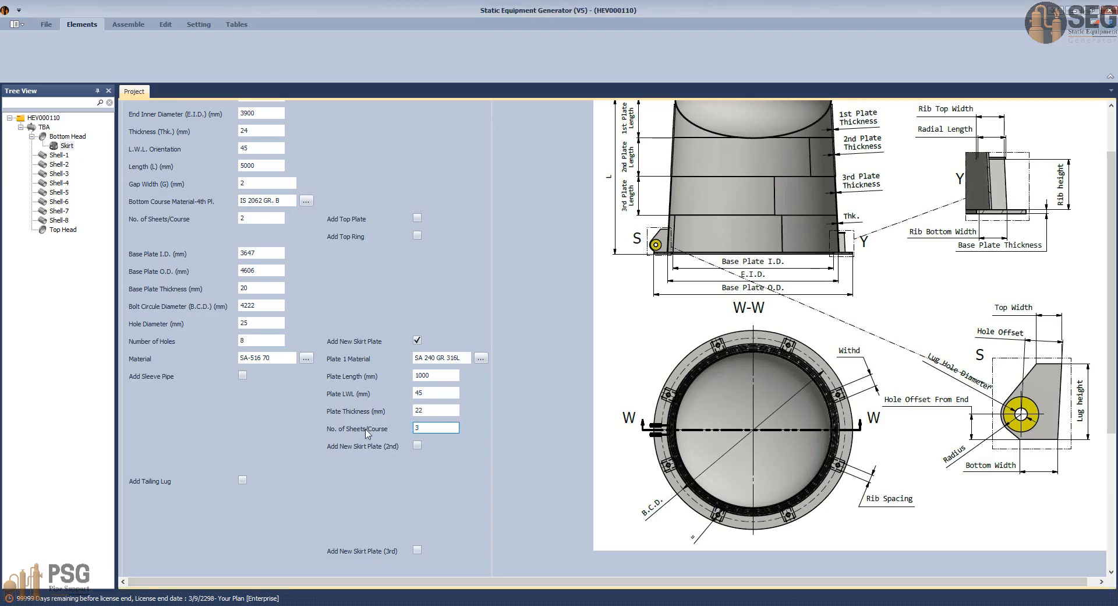
{"action": "left_click", "coordinate": [417, 445]}
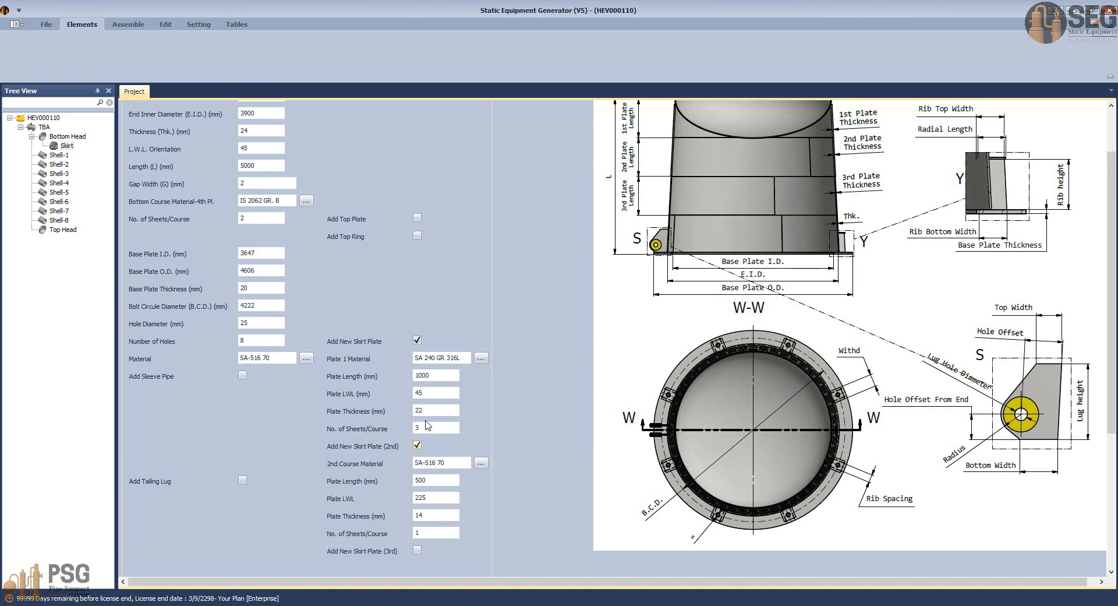
{"action": "scroll", "coordinate": [418, 449], "scroll_direction": "down", "scroll_amount": 2}
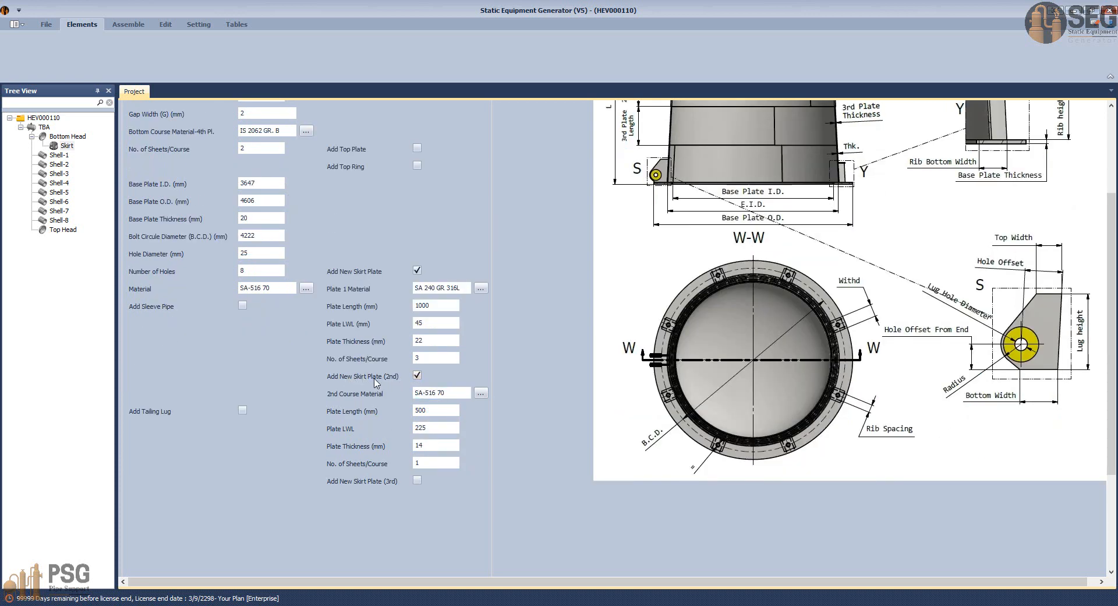
- Copy the material text IS 2062 GR. B from the 1450 x 24THK course note in the GA drawing and return to Static Equipment Generator
{"action": "left_click", "coordinate": [780, 604]}
{"action": "left_click", "coordinate": [588, 562]}
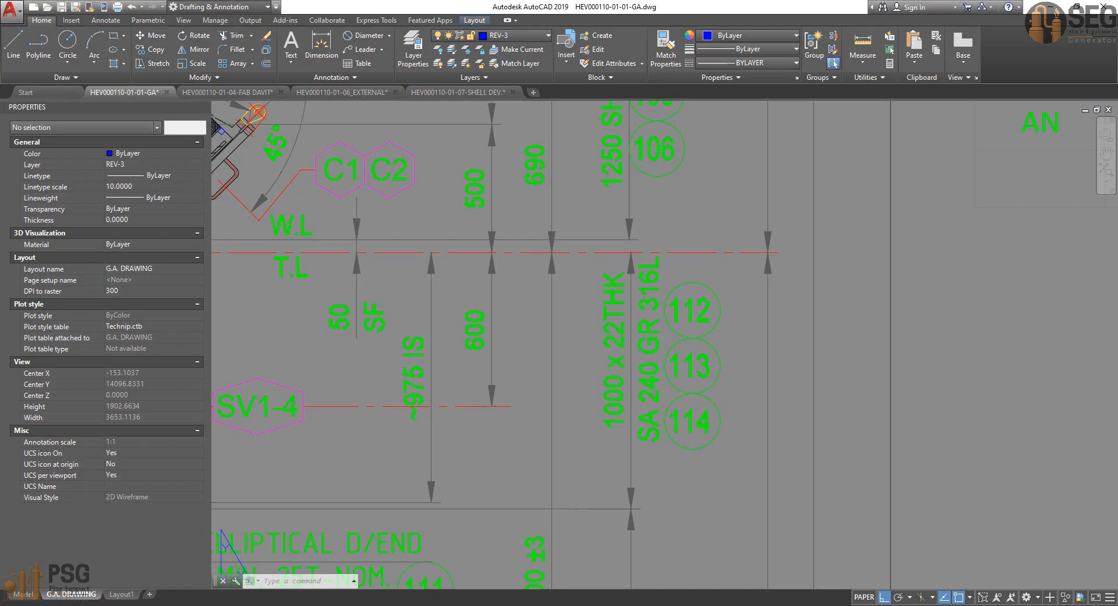
{"action": "scroll", "coordinate": [641, 386], "scroll_direction": "down", "scroll_amount": 4}
{"action": "scroll", "coordinate": [643, 408], "scroll_direction": "up", "scroll_amount": 4}
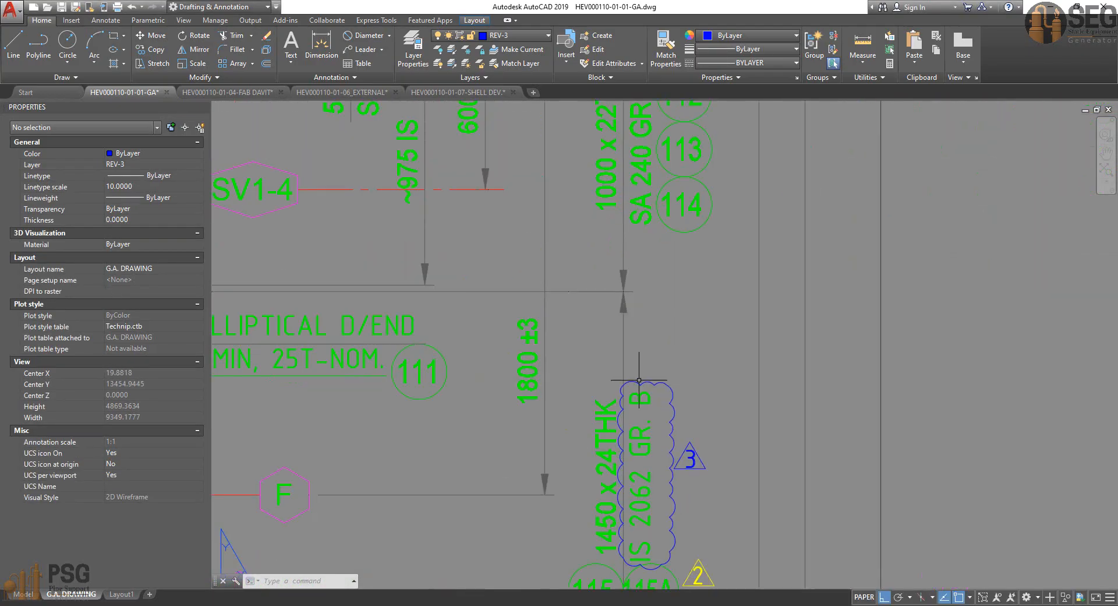
{"action": "double_click", "coordinate": [645, 436]}
{"action": "triple_click", "coordinate": [615, 489]}
{"action": "key", "text": "ctrl+c"}
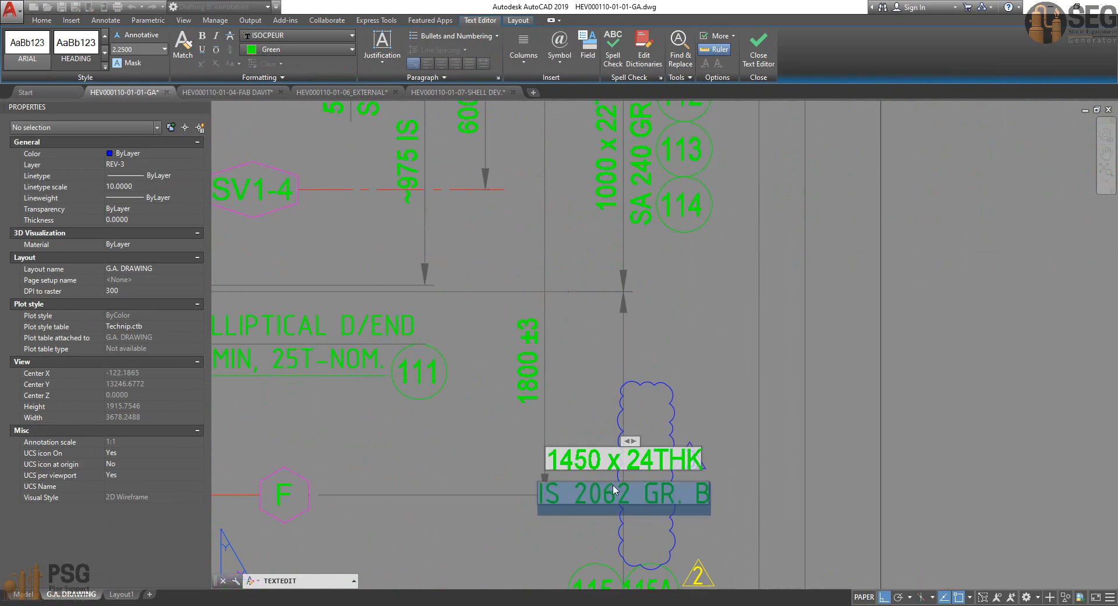
{"action": "left_click", "coordinate": [715, 415]}
{"action": "key", "text": "alt+Tab"}
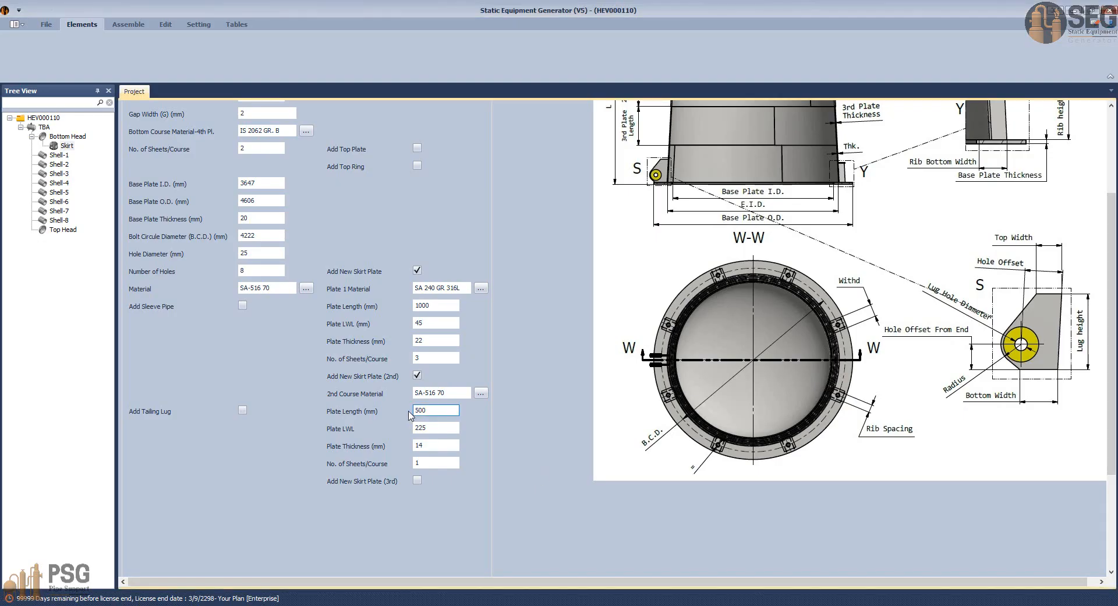
- Set the second skirt plate's material to IS 2062 GR. B, length to 1450 mm, LWL to 90, thickness to 24 mm and sheets per course to 2
{"action": "left_click_drag", "start_coordinate": [457, 394], "coordinate": [380, 402]}
{"action": "key", "text": "ctrl+v"}
{"action": "left_click", "coordinate": [440, 410]}
{"action": "left_click", "coordinate": [589, 549]}
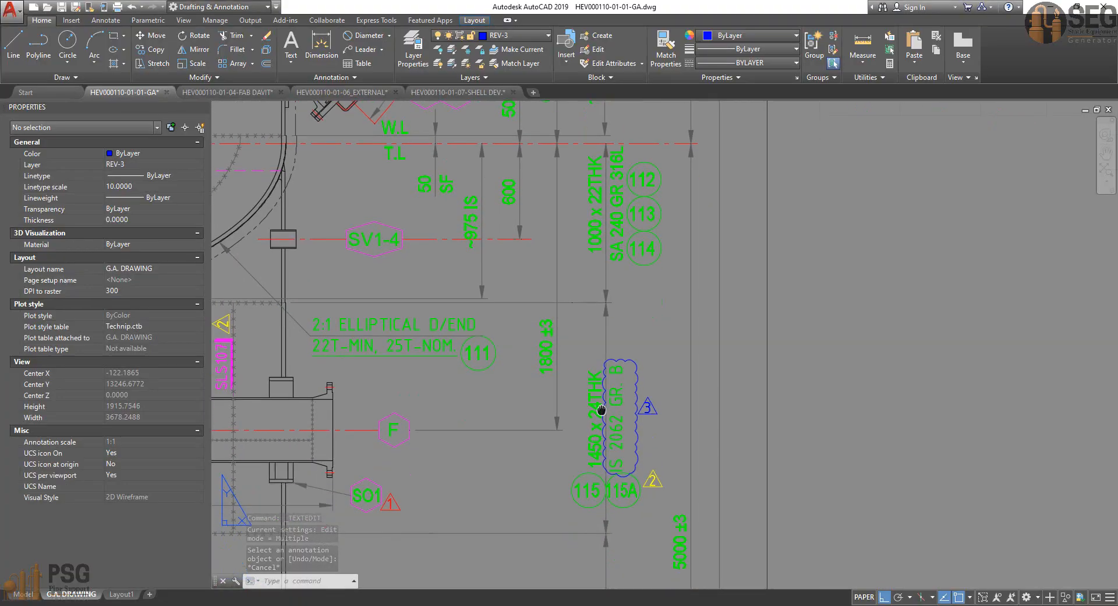
{"action": "key", "text": "alt+Tab"}
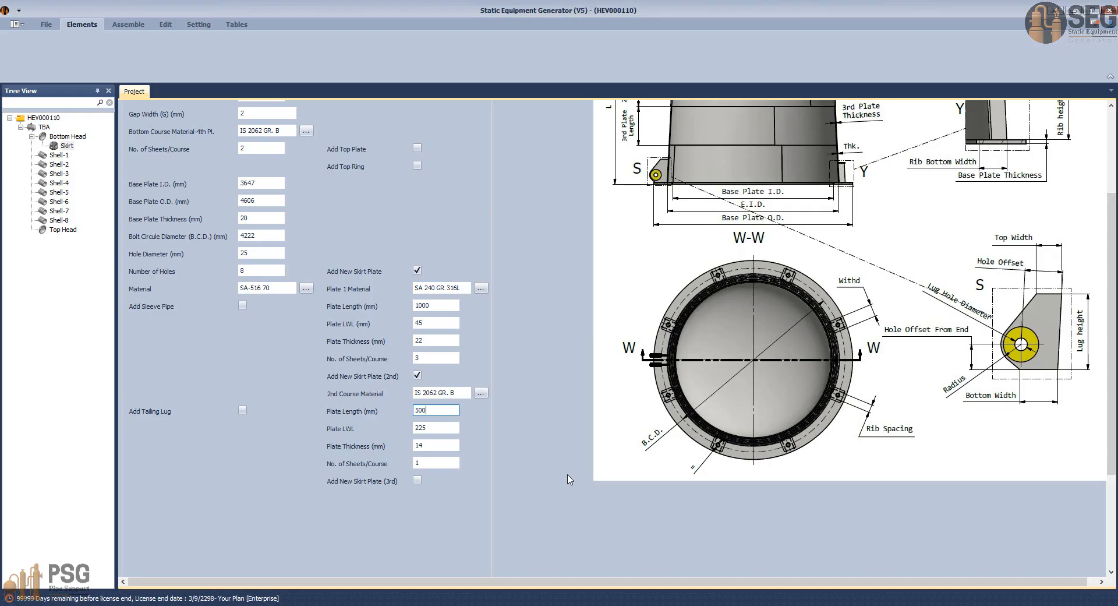
{"action": "type", "text": "1450"}
{"action": "key", "text": "Tab"}
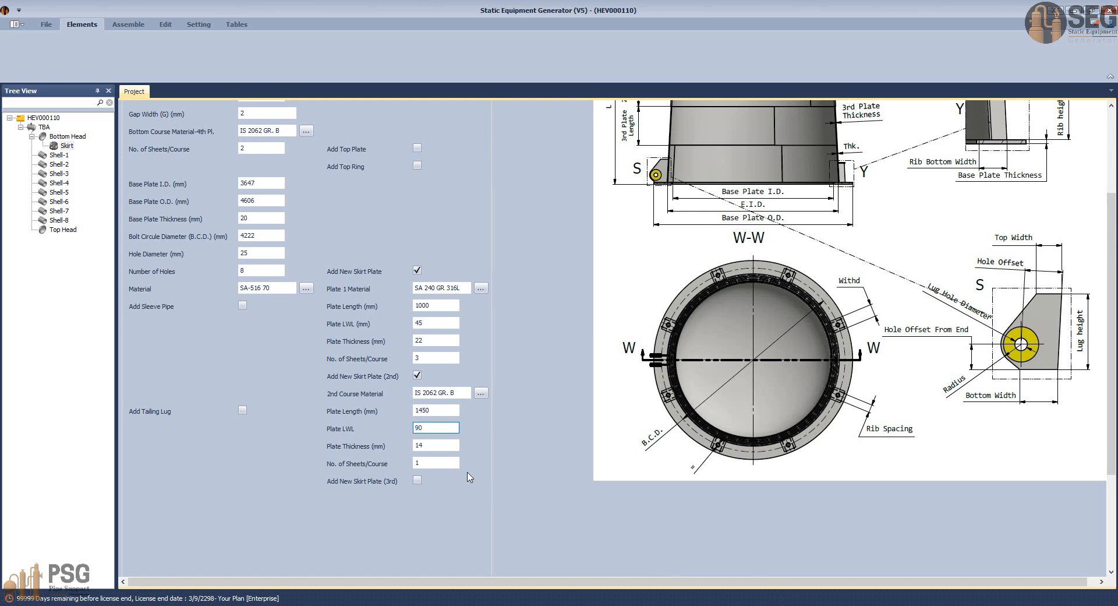
{"action": "key", "text": "Tab"}
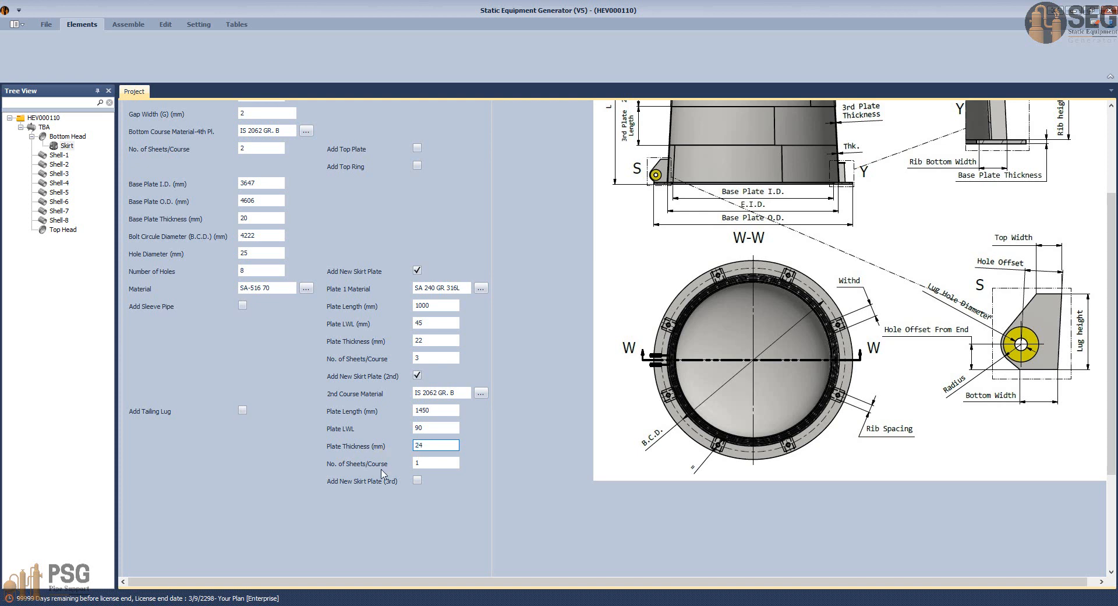
{"action": "key", "text": "Tab"}
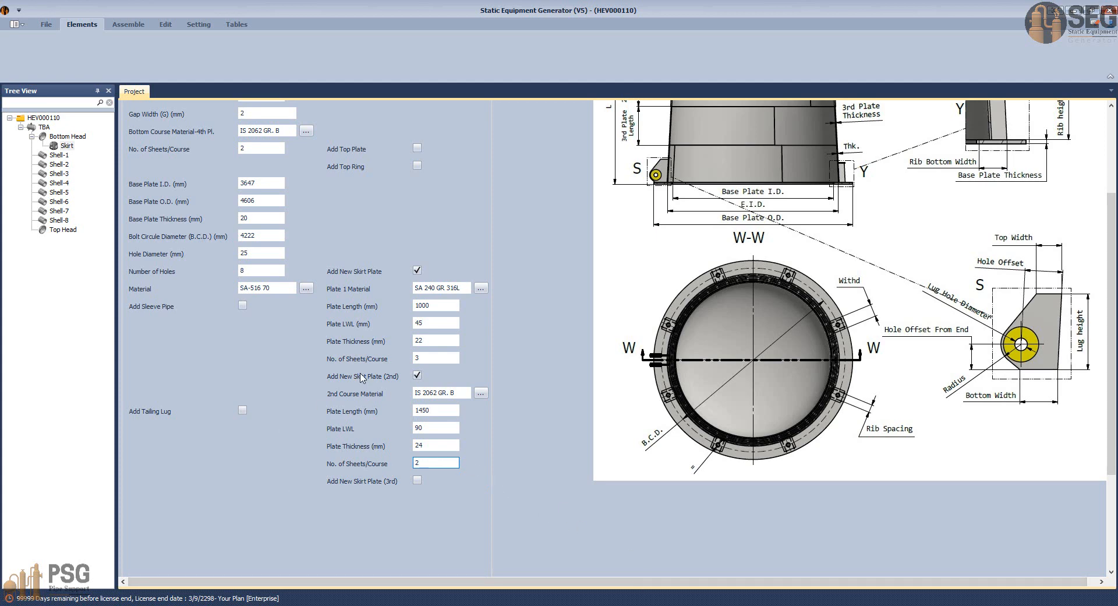
- Switch to the GA drawing and examine the skirt base plate's diameters, thickness and bolt hole dimensions
{"action": "scroll", "coordinate": [362, 378], "scroll_direction": "up", "scroll_amount": 3}
{"action": "left_click", "coordinate": [259, 324]}
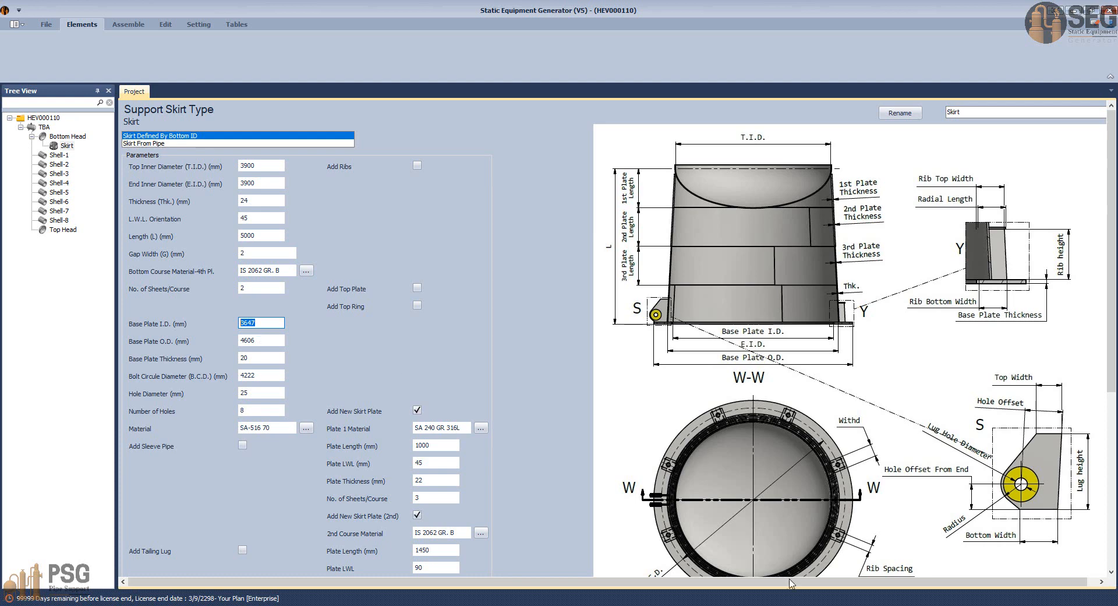
{"action": "left_click", "coordinate": [752, 603]}
{"action": "left_click", "coordinate": [608, 568]}
{"action": "middle_click_drag", "start_coordinate": [591, 404], "coordinate": [443, 513]}
{"action": "mouse_move", "coordinate": [789, 265]}
{"action": "middle_mouse_down"}
{"action": "mouse_move", "coordinate": [622, 364]}
{"action": "mouse_move", "coordinate": [649, 514]}
{"action": "middle_mouse_up"}
{"action": "scroll", "coordinate": [613, 262], "scroll_direction": "up", "scroll_amount": 3}
{"action": "middle_click_drag", "start_coordinate": [614, 263], "coordinate": [656, 339]}
- Set the base plate I.D. to 3788, O.D. to 4368, thickness to 50, bolt circle diameter to 4168 and hole diameter to 99 mm
{"action": "type", "text": "37"}
{"action": "key", "text": "Tab"}
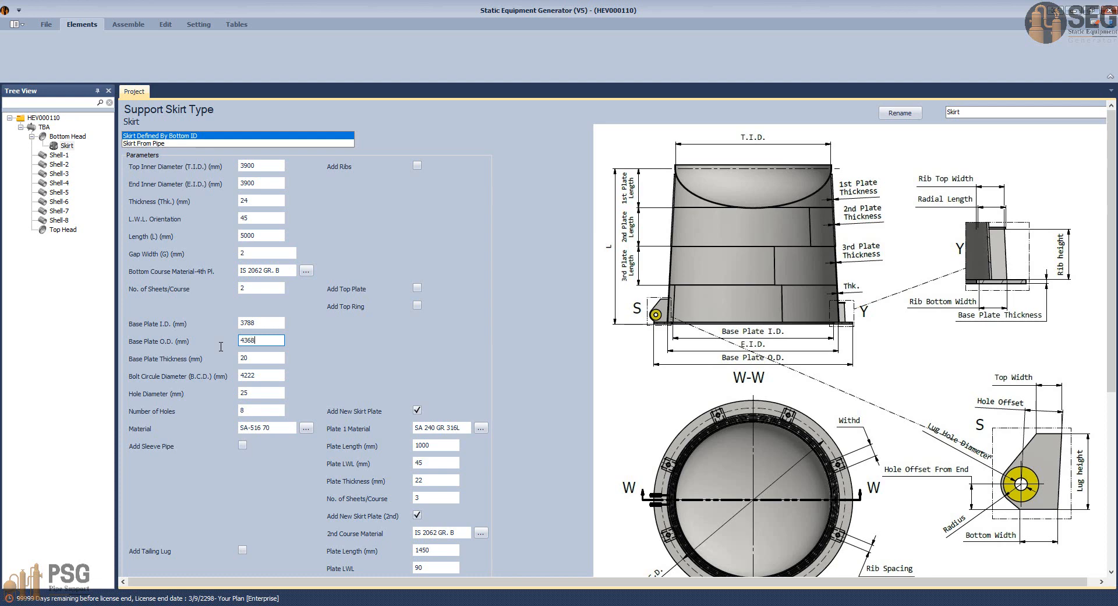
{"action": "key", "text": "Tab"}
{"action": "key", "text": "Tab"}
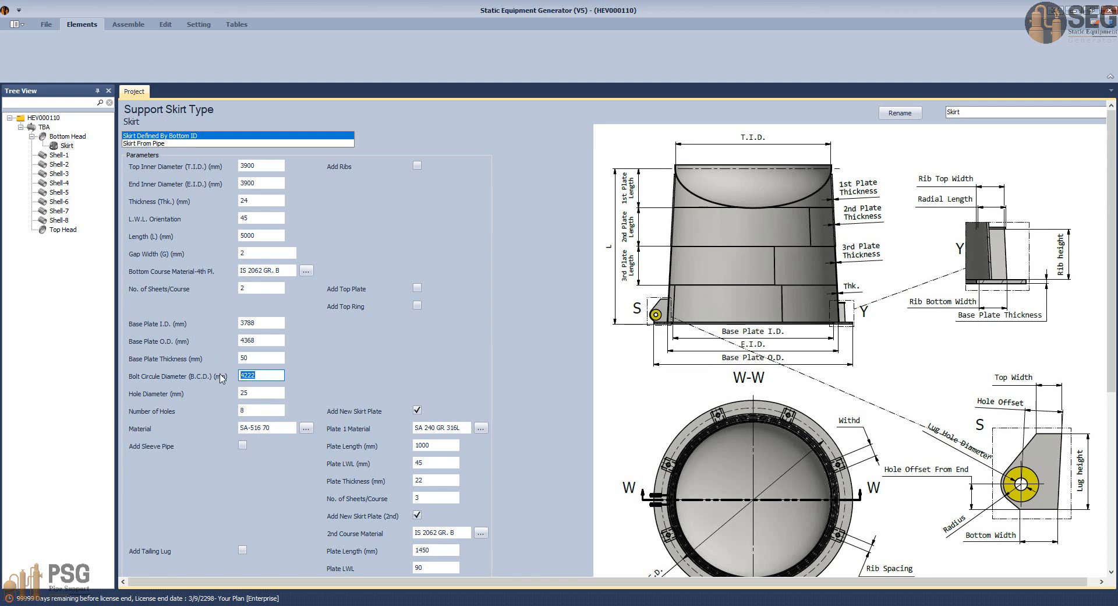
{"action": "left_click", "coordinate": [258, 395]}
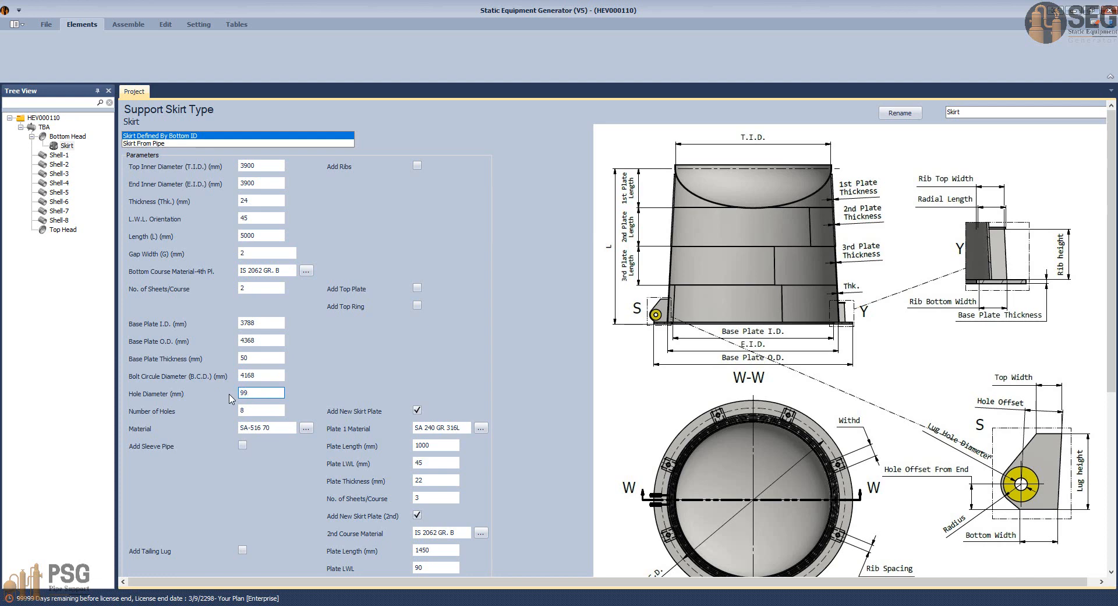
- Switch to the GA drawing and examine the anchor bolt positions around the top orientation plan to count the base plate holes
{"action": "left_click", "coordinate": [260, 413]}
{"action": "left_click", "coordinate": [780, 605]}
{"action": "left_click", "coordinate": [588, 560]}
{"action": "scroll", "coordinate": [607, 419], "scroll_direction": "down", "scroll_amount": 2}
{"action": "middle_click_drag", "start_coordinate": [647, 431], "coordinate": [657, 534]}
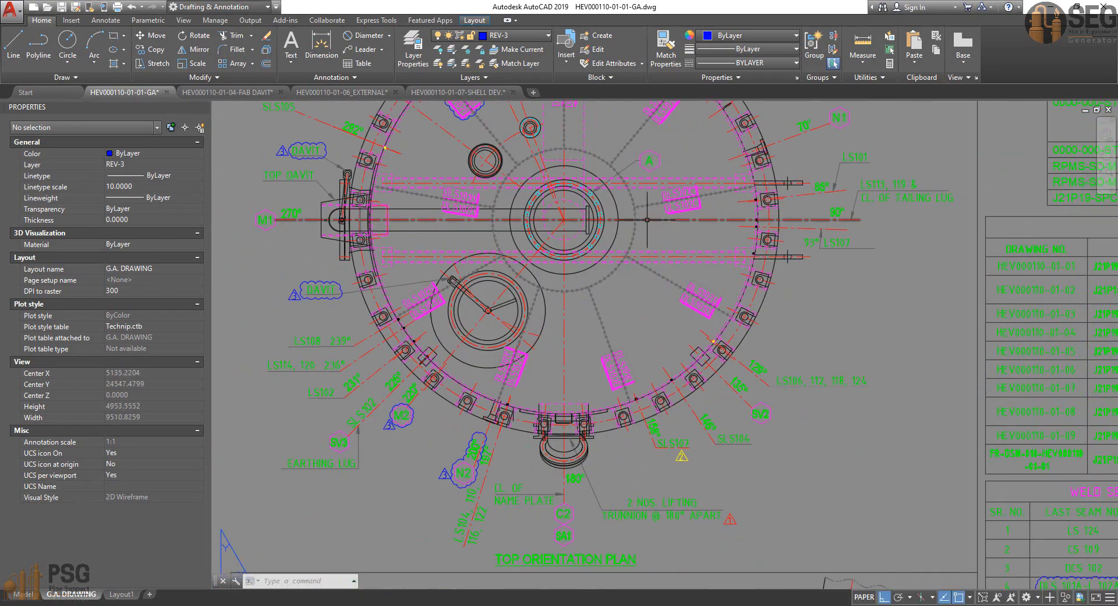
{"action": "middle_click_drag", "start_coordinate": [647, 220], "coordinate": [637, 382]}
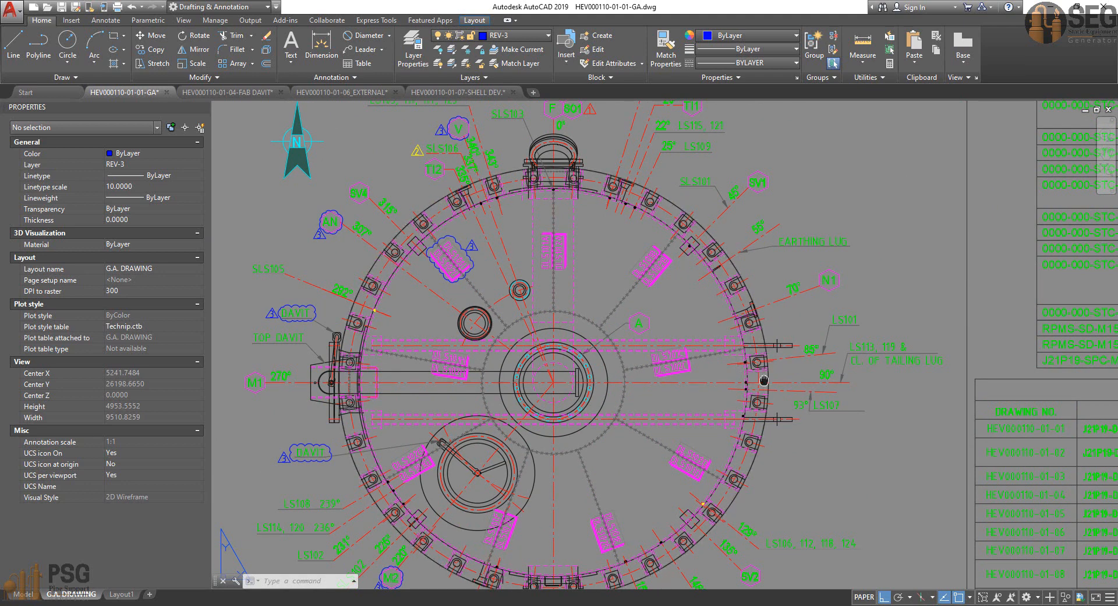
{"action": "middle_click_drag", "start_coordinate": [766, 380], "coordinate": [757, 281]}
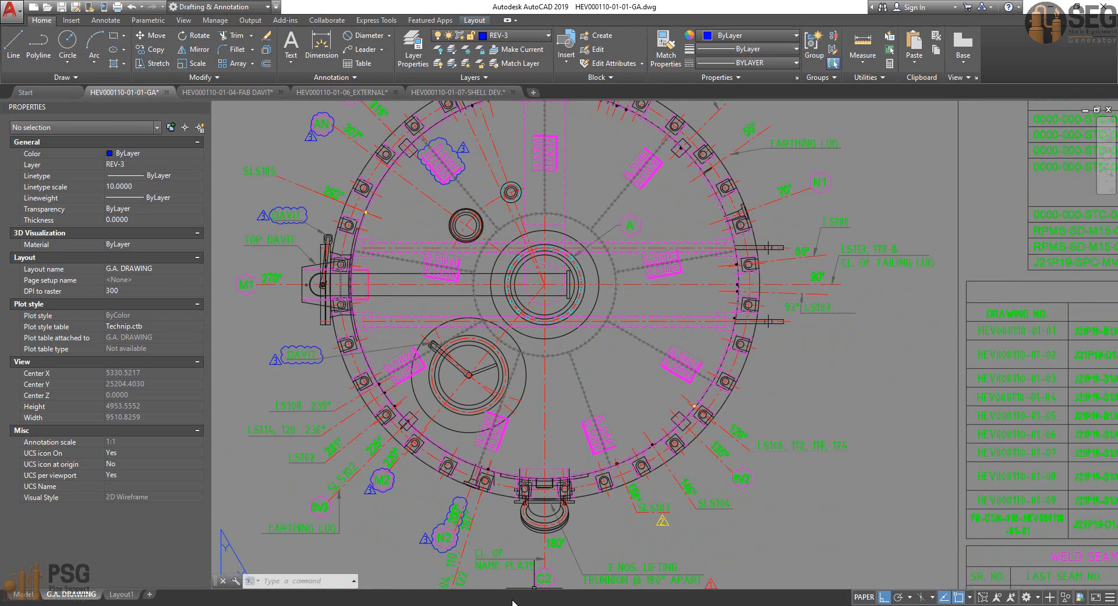
- Calculate 9*4 in the calculator and set the base plate's number of holes to 36 in Static Equipment Generator
{"action": "left_click", "coordinate": [534, 605]}
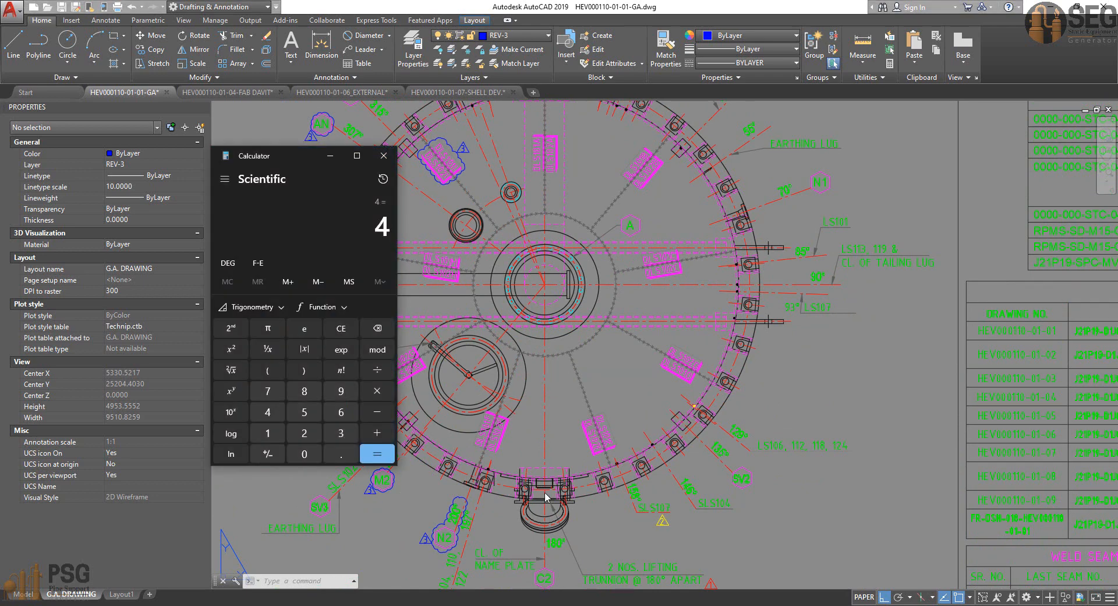
{"action": "key", "text": "Escape"}
{"action": "type", "text": "9*4"}
{"action": "key", "text": "Return"}
{"action": "left_click", "coordinate": [383, 156]}
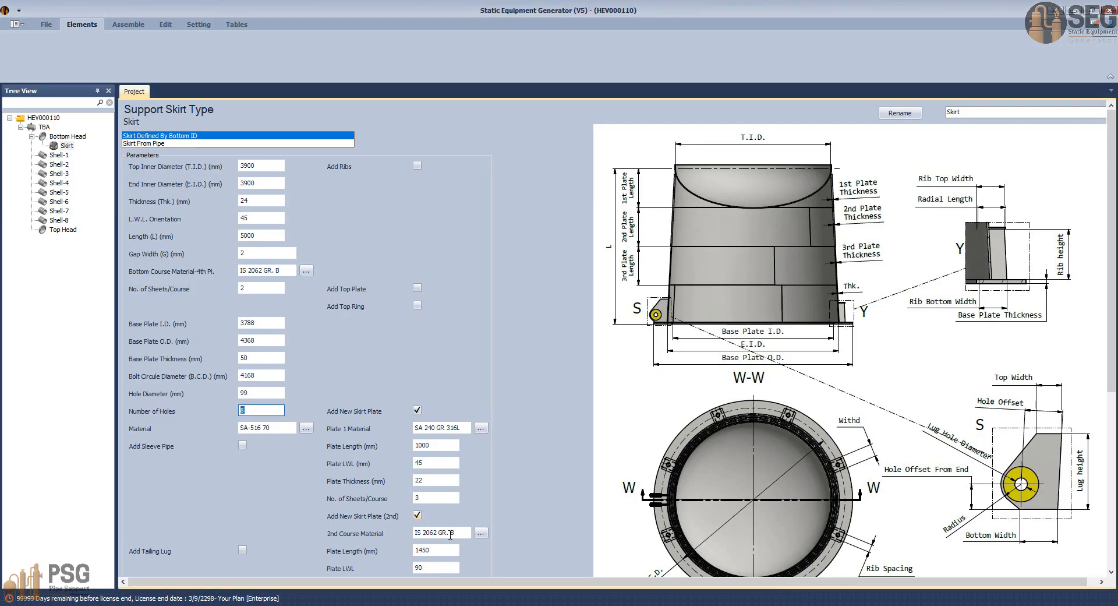
{"action": "scroll", "coordinate": [454, 549], "scroll_direction": "down", "scroll_amount": 3}
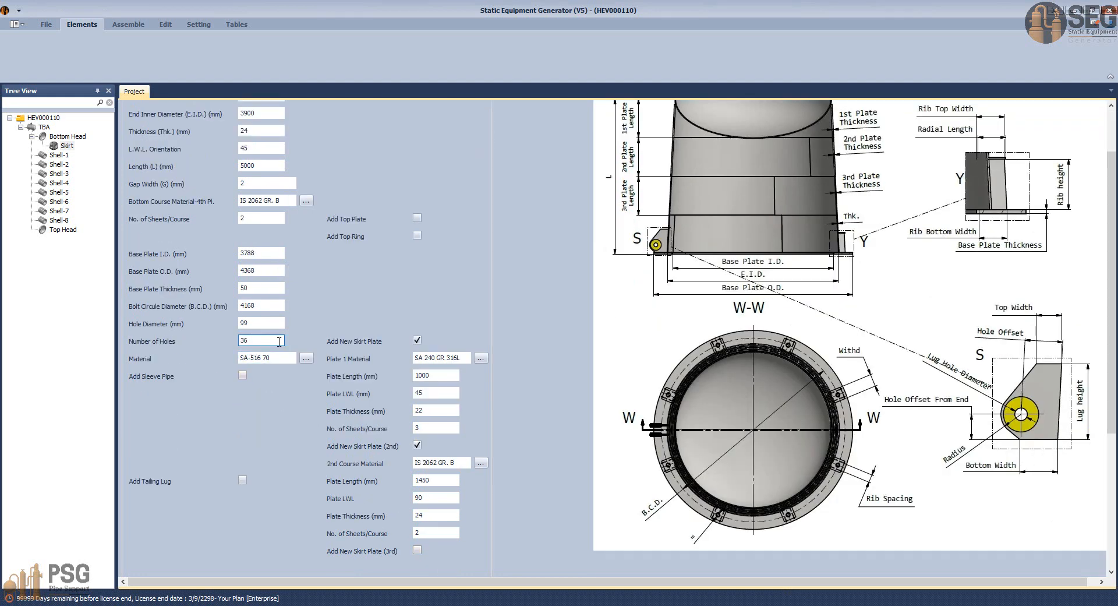
{"action": "key", "text": "Tab"}
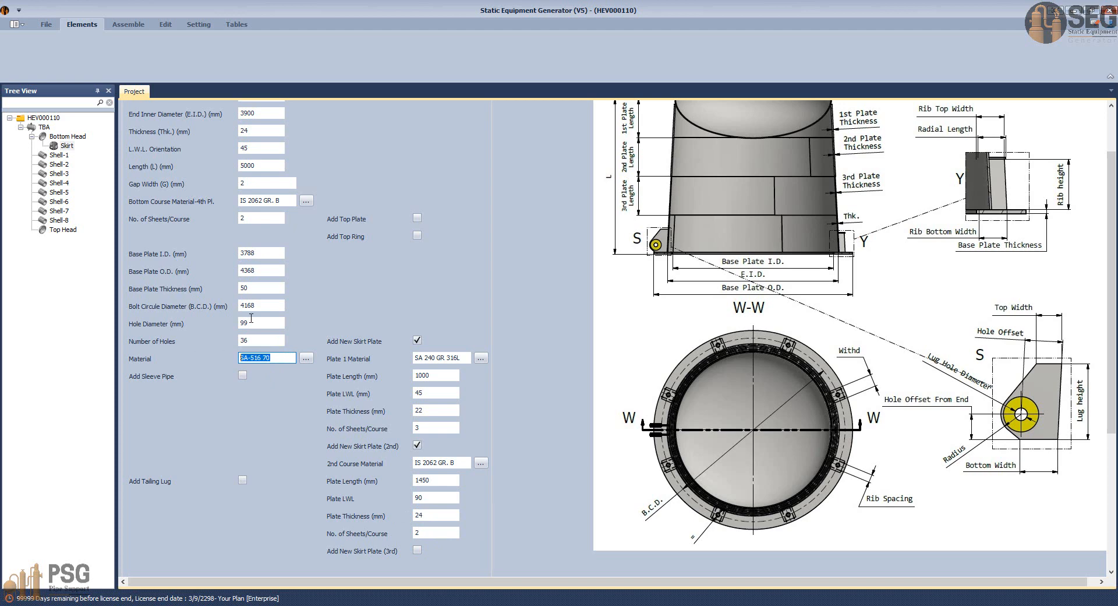
- Set the base plate material to IS 2062 GR. B
{"action": "key", "text": "Tab"}
{"action": "key", "text": "ctrl+c"}
{"action": "left_click", "coordinate": [251, 359]}
{"action": "key", "text": "ctrl+a"}
{"action": "key", "text": "ctrl+v"}
- Add ribs to the skirt base and set the rib spacing to 135 mm
{"action": "scroll", "coordinate": [460, 325], "scroll_direction": "up", "scroll_amount": 2}
{"action": "left_click", "coordinate": [417, 165]}
{"action": "left_click", "coordinate": [438, 182]}
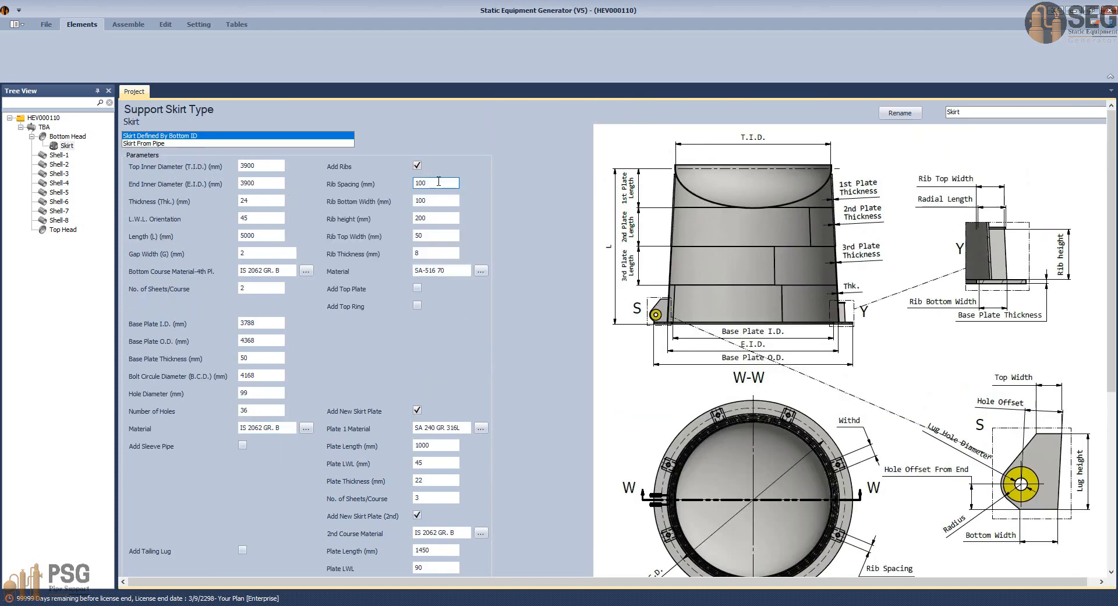
{"action": "key", "text": "ctrl+a"}
{"action": "type", "text": "135"}
- Check the rib spacing, thickness and height in the GA drawing's anchor bolt detail, and return to Static Equipment Generator
{"action": "left_click", "coordinate": [780, 605]}
{"action": "left_click", "coordinate": [589, 564]}
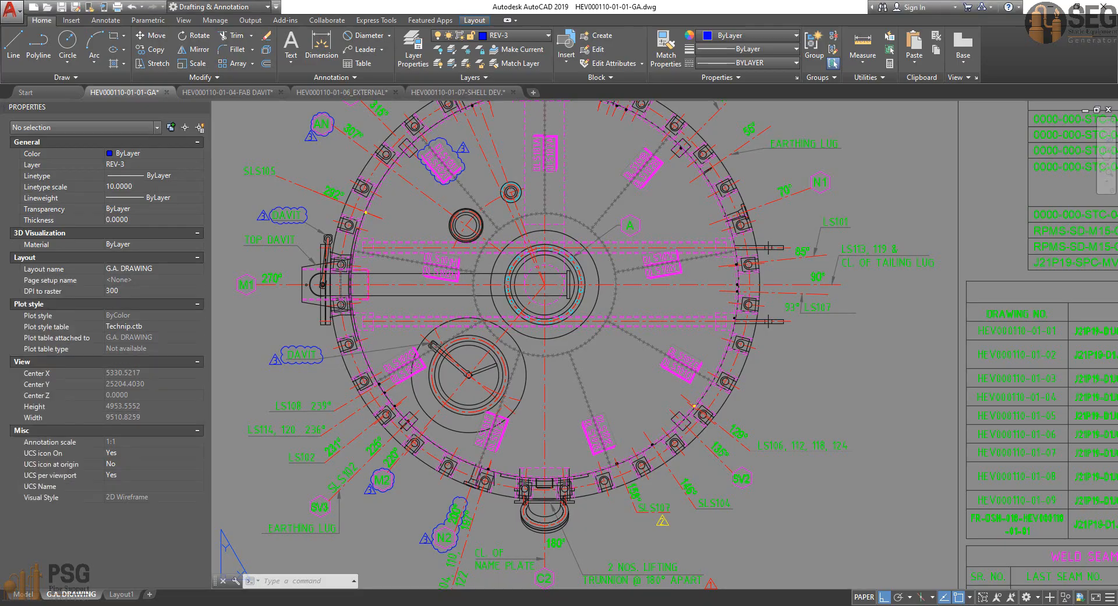
{"action": "middle_click_drag", "start_coordinate": [772, 250], "coordinate": [254, 558]}
{"action": "scroll", "coordinate": [544, 416], "scroll_direction": "down", "scroll_amount": 1}
{"action": "middle_click_drag", "start_coordinate": [544, 415], "coordinate": [728, 163]}
{"action": "mouse_move", "coordinate": [507, 441]}
{"action": "middle_mouse_down"}
{"action": "mouse_move", "coordinate": [579, 292]}
{"action": "mouse_move", "coordinate": [709, 142]}
{"action": "middle_mouse_up"}
{"action": "scroll", "coordinate": [460, 283], "scroll_direction": "up", "scroll_amount": 6}
{"action": "middle_click_drag", "start_coordinate": [527, 357], "coordinate": [534, 357]}
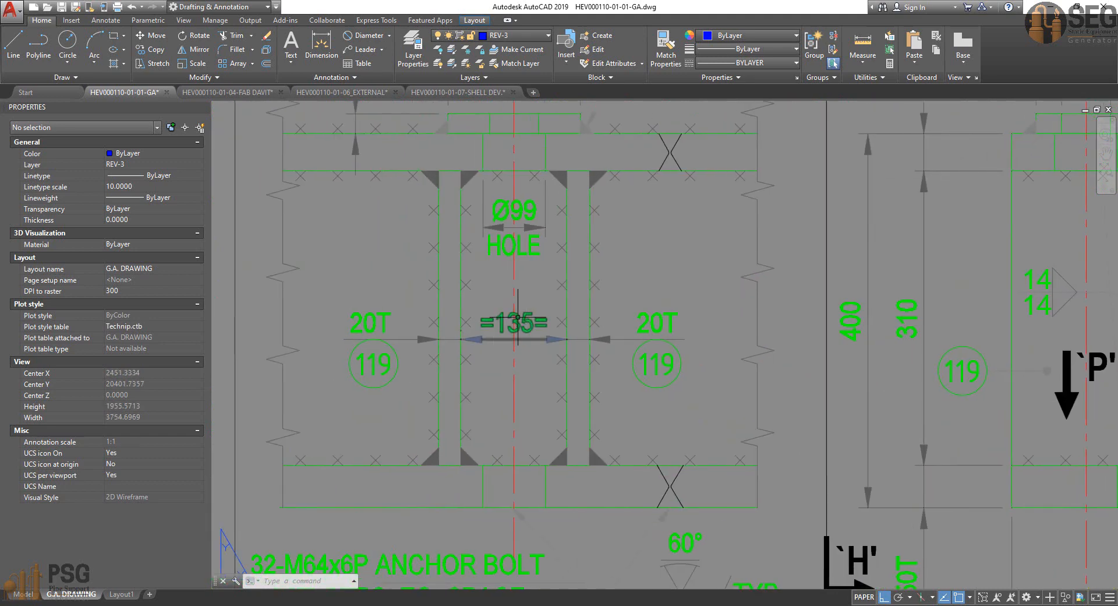
{"action": "key", "text": "alt+Tab"}
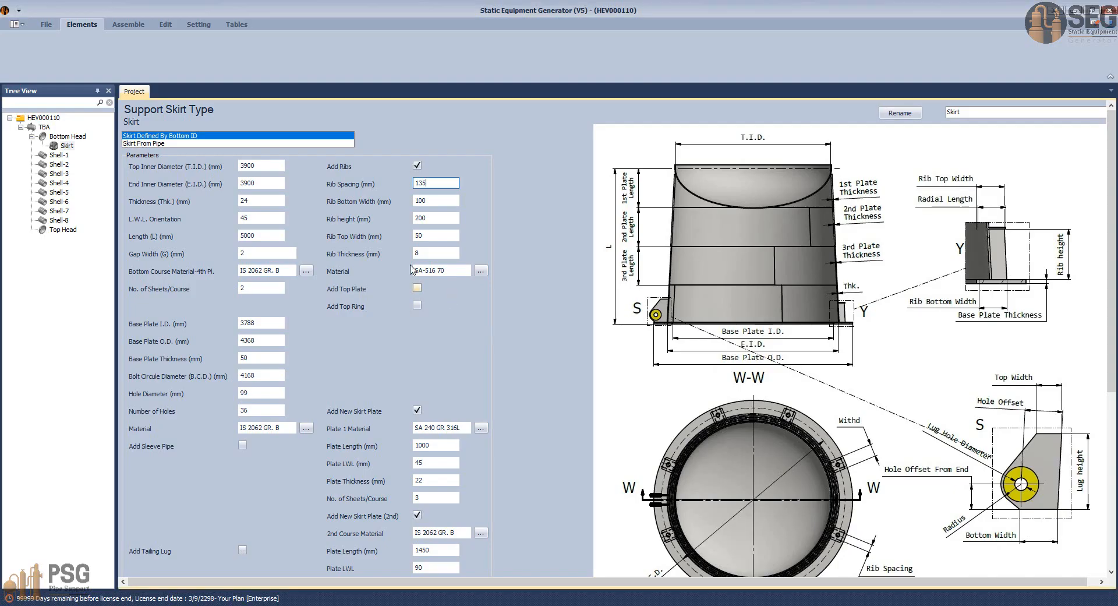
- Set the rib bottom and top widths to 210 mm, height to 310 mm, thickness to 20 mm and material to IS 2062 GR. B
{"action": "left_click_drag", "start_coordinate": [437, 201], "coordinate": [386, 208]}
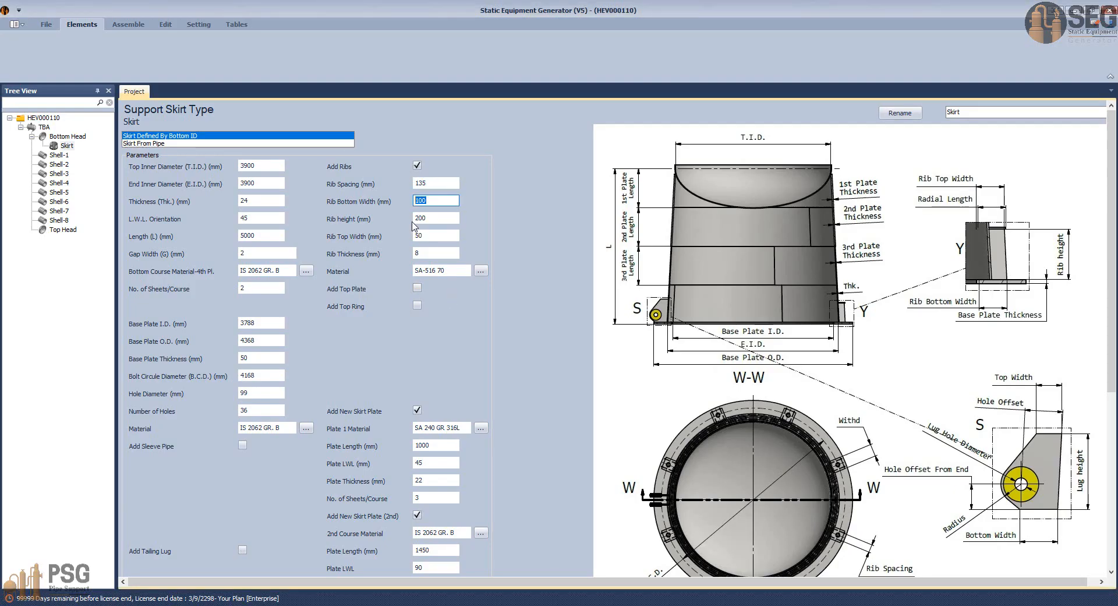
{"action": "type", "text": "210"}
{"action": "key", "text": "Tab"}
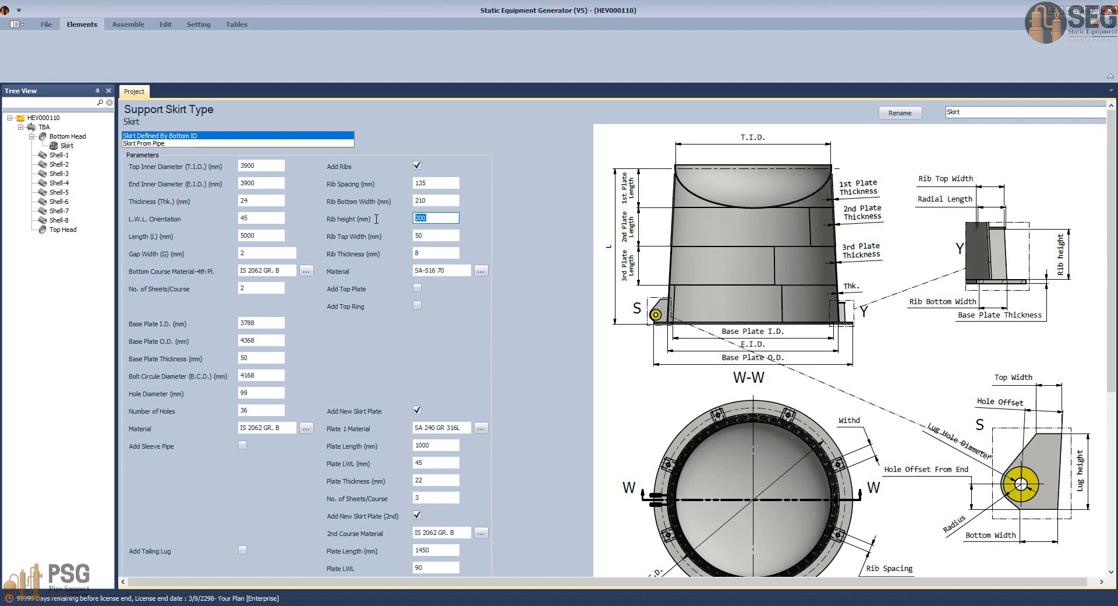
{"action": "type", "text": "310"}
{"action": "key", "text": "Tab"}
{"action": "type", "text": "210"}
{"action": "key", "text": "Tab"}
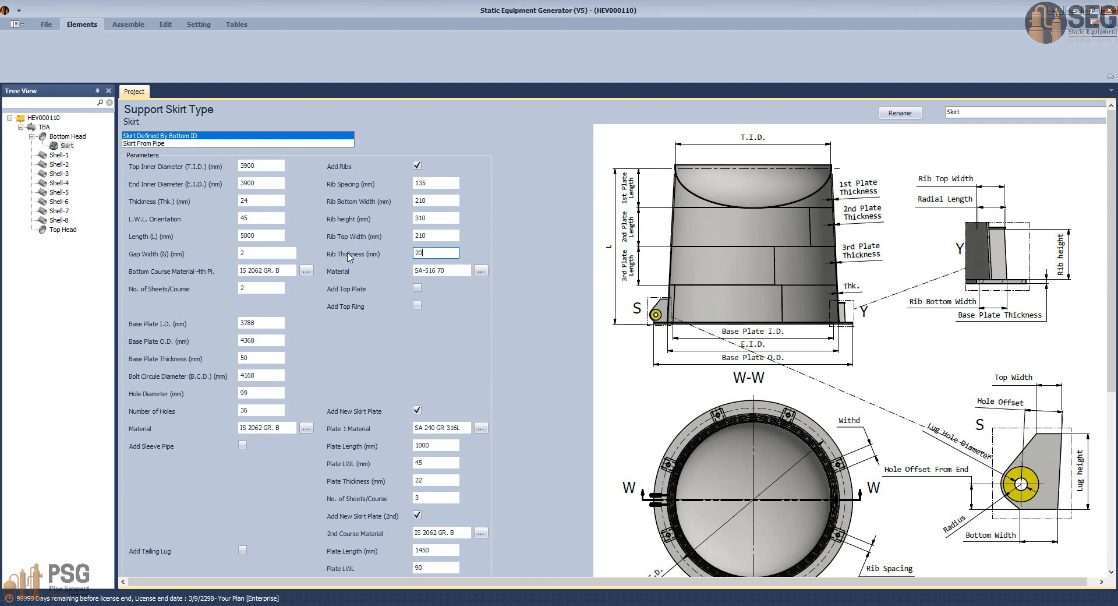
{"action": "key", "text": "Tab"}
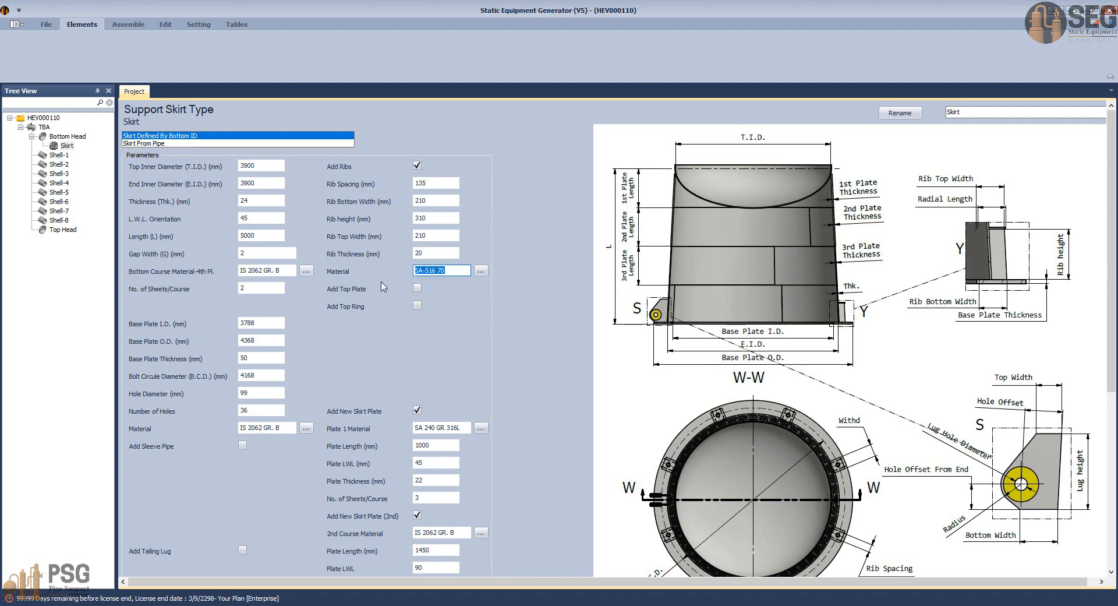
- Add a top ring with radial length 210 mm, hole diameter 99 mm, thickness 40 mm and material IS 2062 GR. B
{"action": "left_click", "coordinate": [417, 305]}
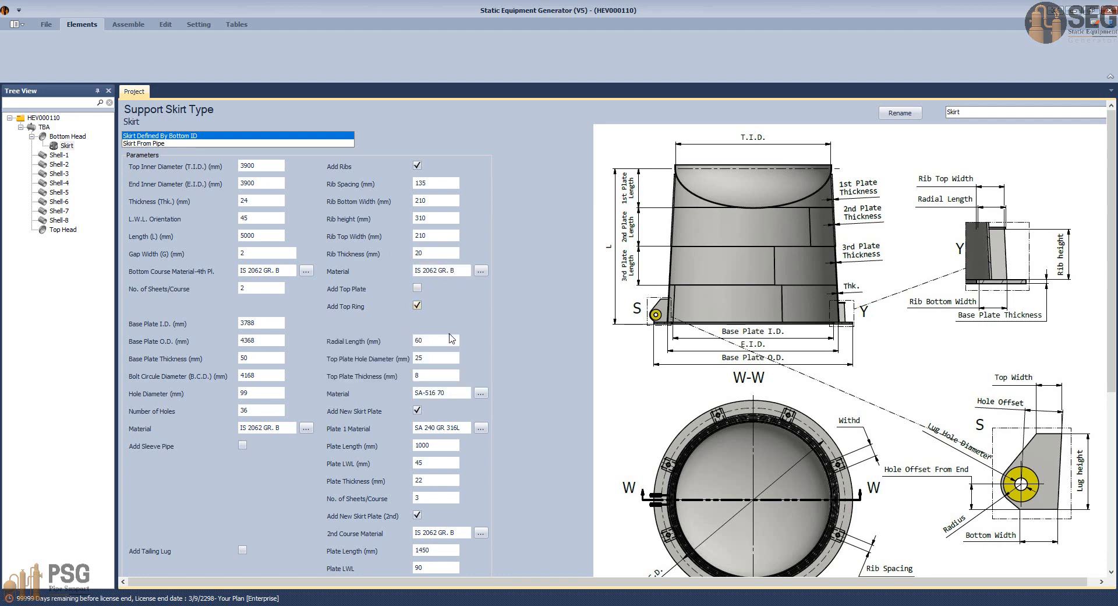
{"action": "left_click", "coordinate": [450, 340]}
{"action": "type", "text": "21"}
{"action": "key", "text": "Tab"}
{"action": "left_click", "coordinate": [440, 376]}
{"action": "left_click_drag", "start_coordinate": [464, 393], "coordinate": [385, 395]}
{"action": "key", "text": "ctrl+v"}
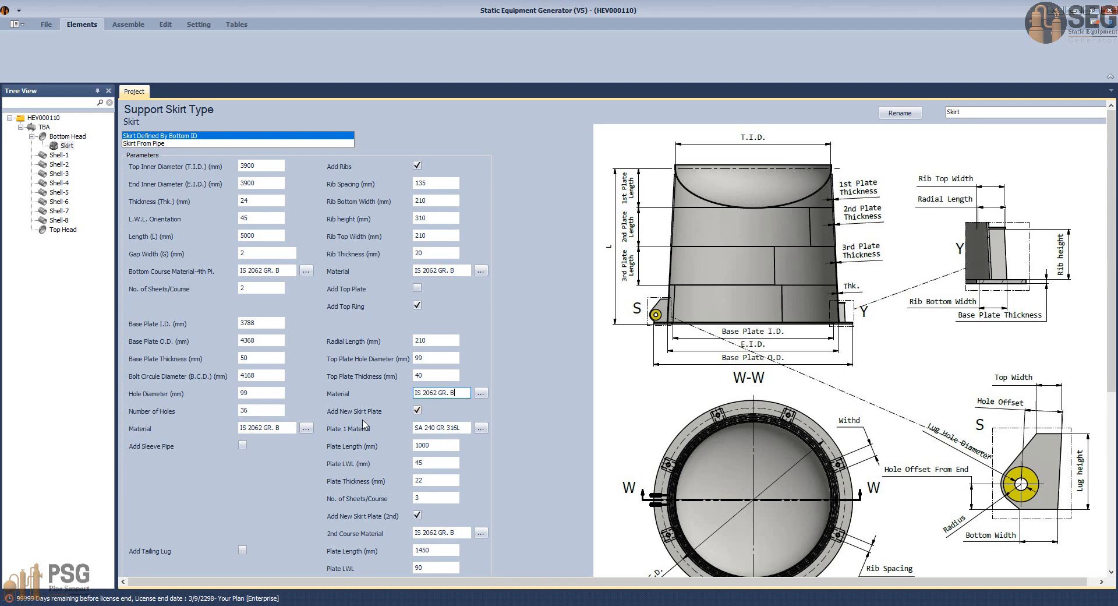
- Add a tailing lug to the skirt and set its material to IS 2062 GR. B
{"action": "left_click", "coordinate": [457, 444]}
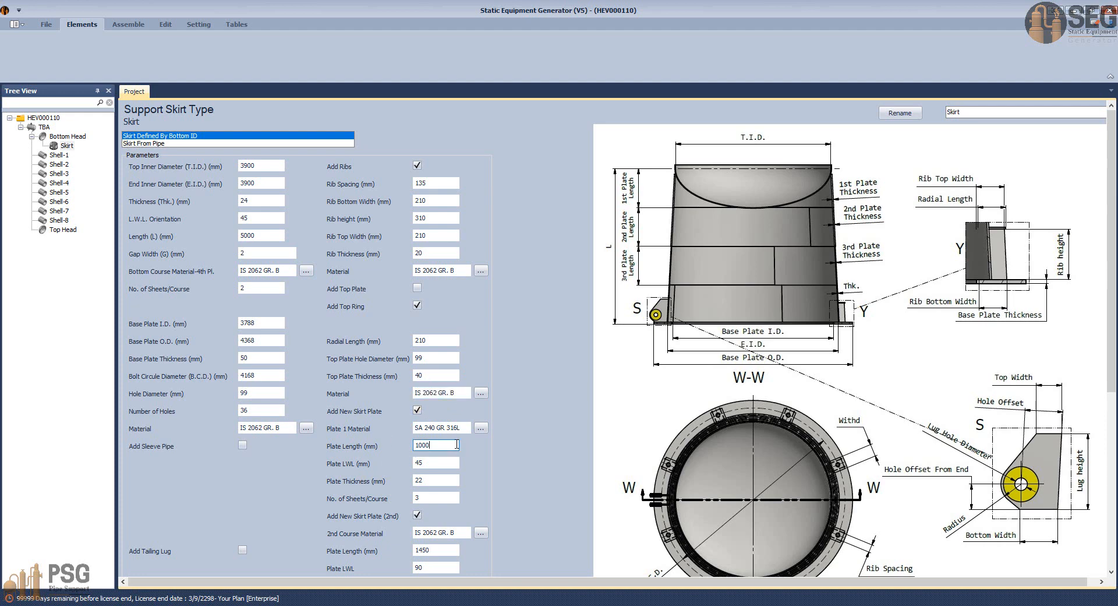
{"action": "scroll", "coordinate": [457, 444], "scroll_direction": "down", "scroll_amount": 3}
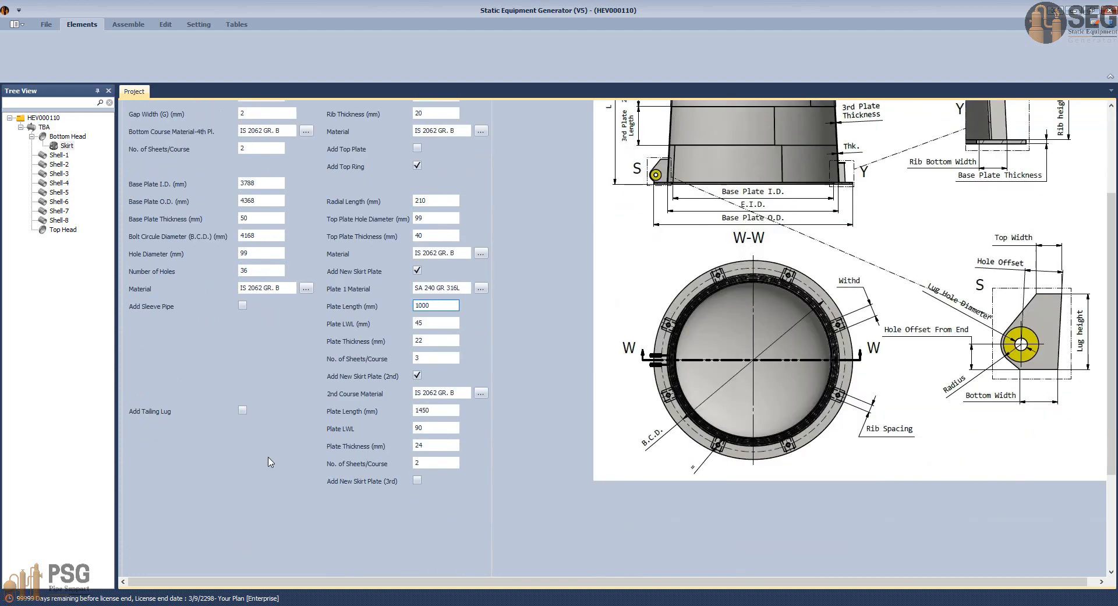
{"action": "left_click", "coordinate": [242, 410]}
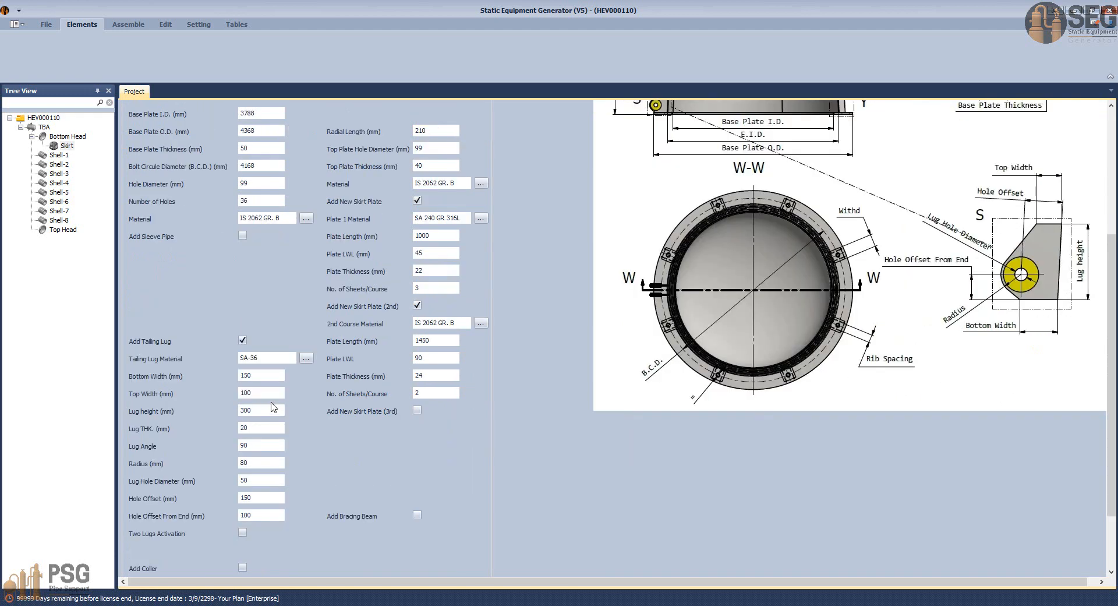
{"action": "scroll", "coordinate": [272, 401], "scroll_direction": "down", "scroll_amount": 1}
{"action": "left_click", "coordinate": [265, 362]}
{"action": "left_click_drag", "start_coordinate": [264, 362], "coordinate": [209, 370]}
{"action": "type", "text": "IS 2062 GR. B"}
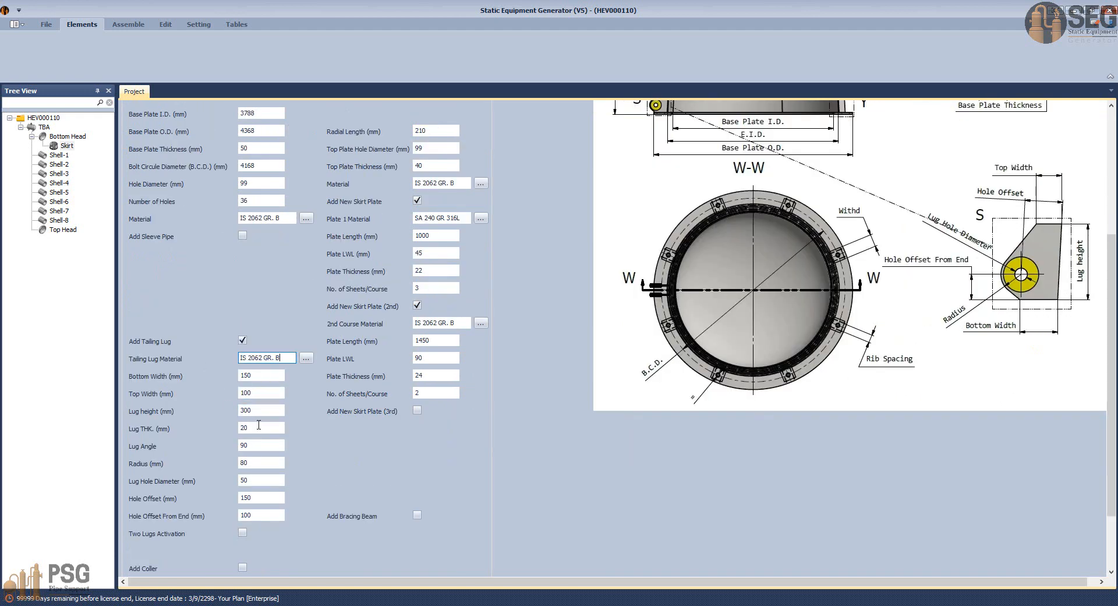
- Set both the bottom width and the top width of the tailing lug to 300 mm
{"action": "left_click", "coordinate": [274, 374]}
{"action": "left_click_drag", "start_coordinate": [276, 375], "coordinate": [227, 383]}
{"action": "type", "text": "300"}
{"action": "left_click", "coordinate": [259, 392]}
{"action": "left_click_drag", "start_coordinate": [255, 393], "coordinate": [195, 396]}
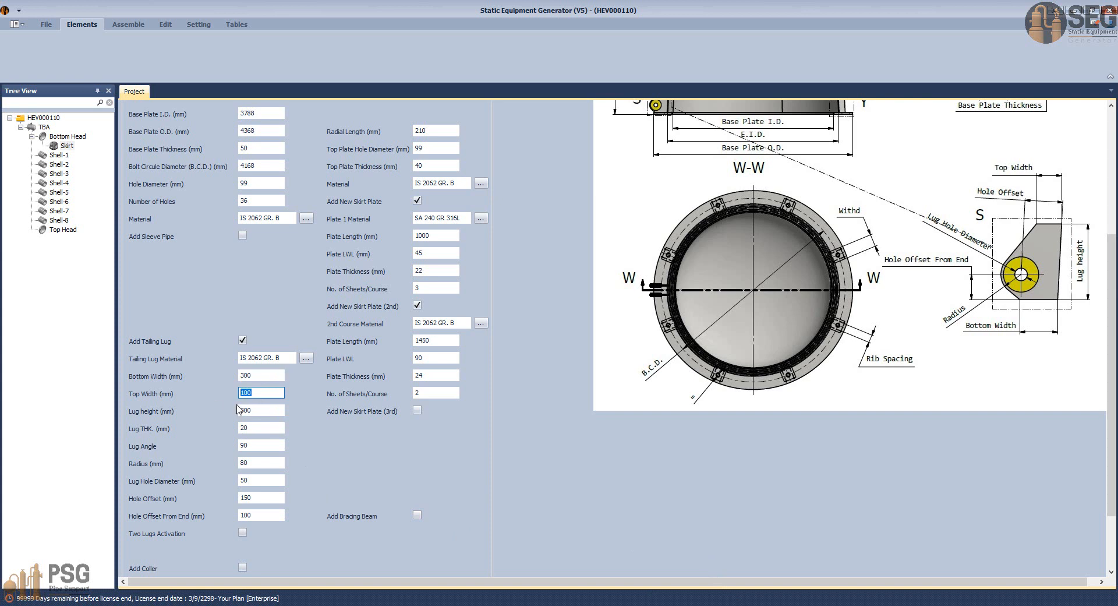
{"action": "type", "text": "300"}
{"action": "key", "text": "Tab"}
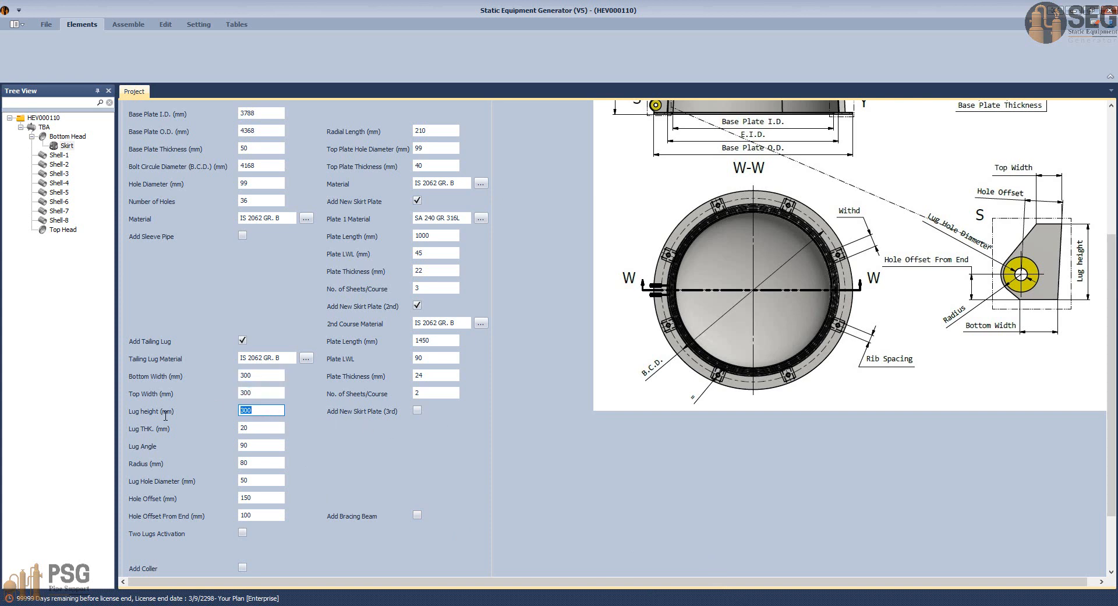
- Set the tailing lug height to 310 mm and its thickness to 40 mm
{"action": "type", "text": "3"}
{"action": "type", "text": "10"}
{"action": "key", "text": "Tab"}
{"action": "type", "text": "4"}
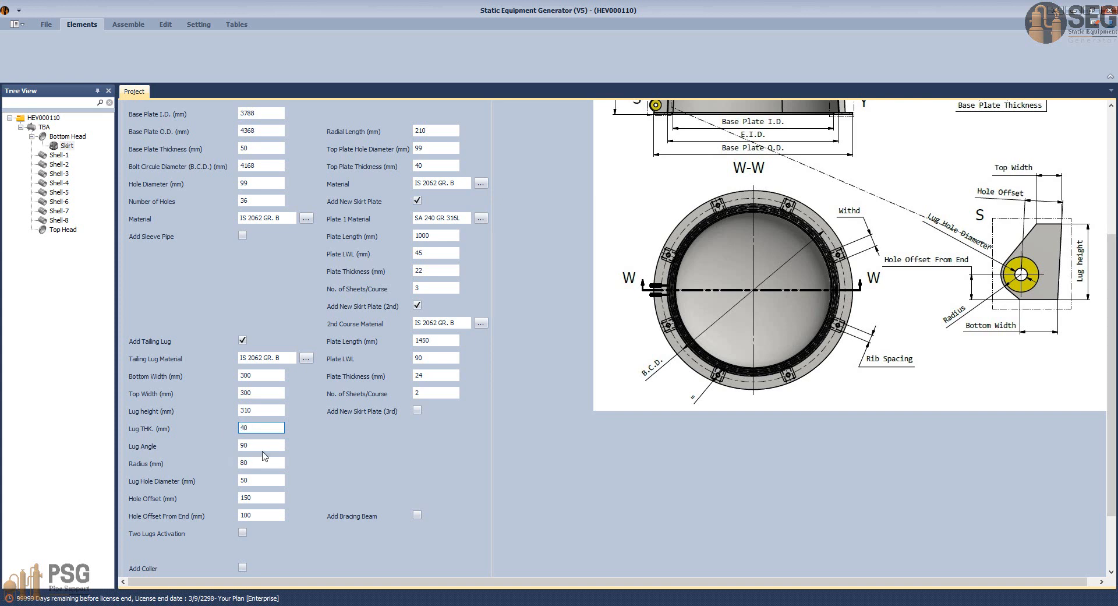
{"action": "key", "text": "Tab"}
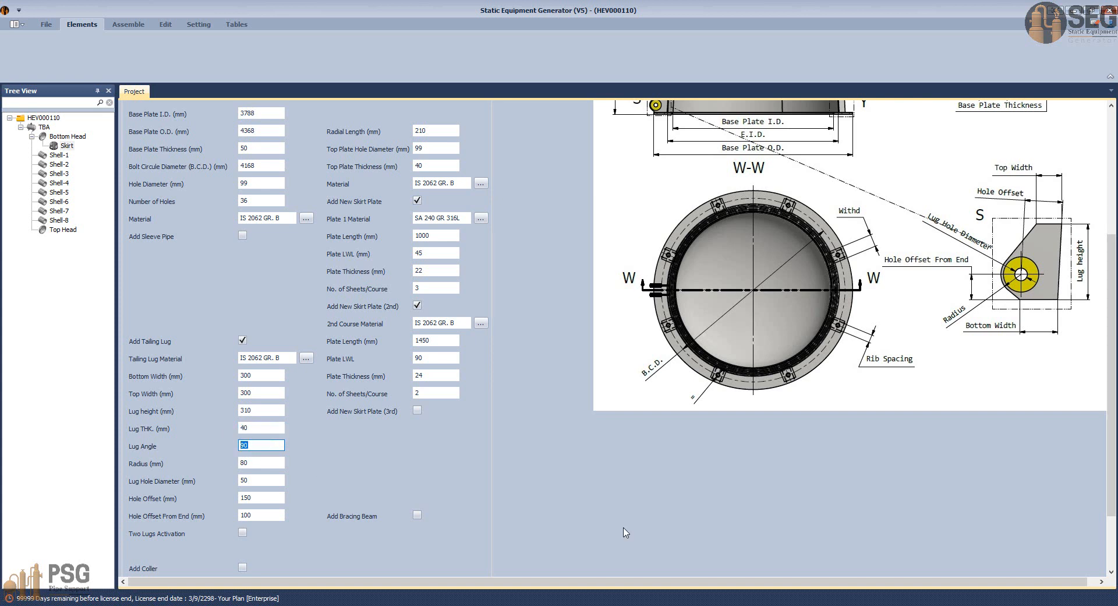
- Set the tailing lug angle to 90, radius to 155 mm and lug hole diameter to 75 mm
{"action": "type", "text": "90"}
{"action": "key", "text": "Tab"}
{"action": "type", "text": "1"}
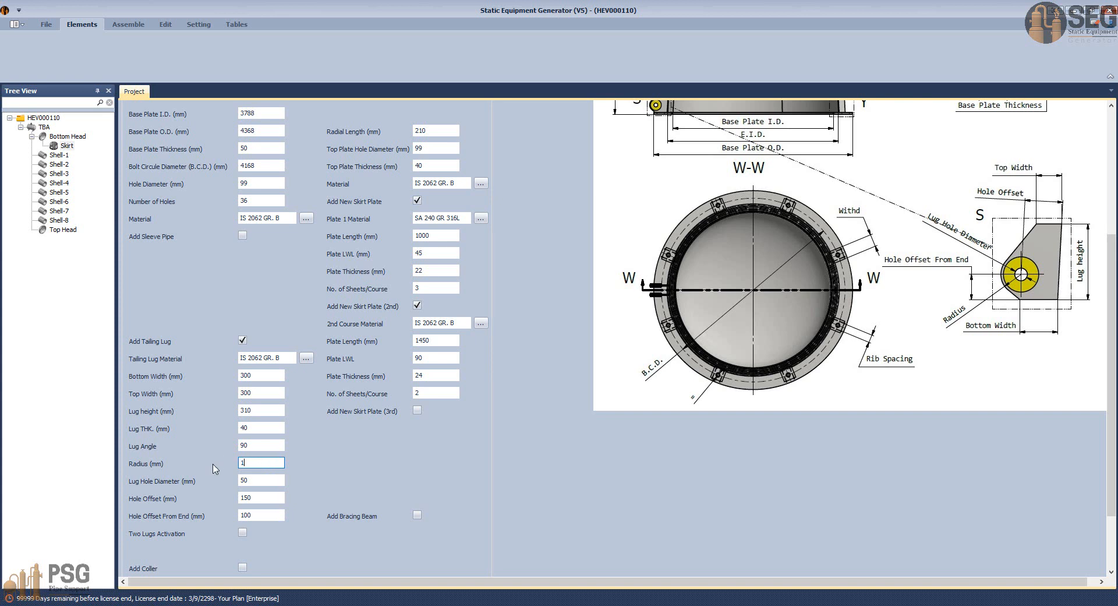
{"action": "type", "text": "55"}
{"action": "key", "text": "Tab"}
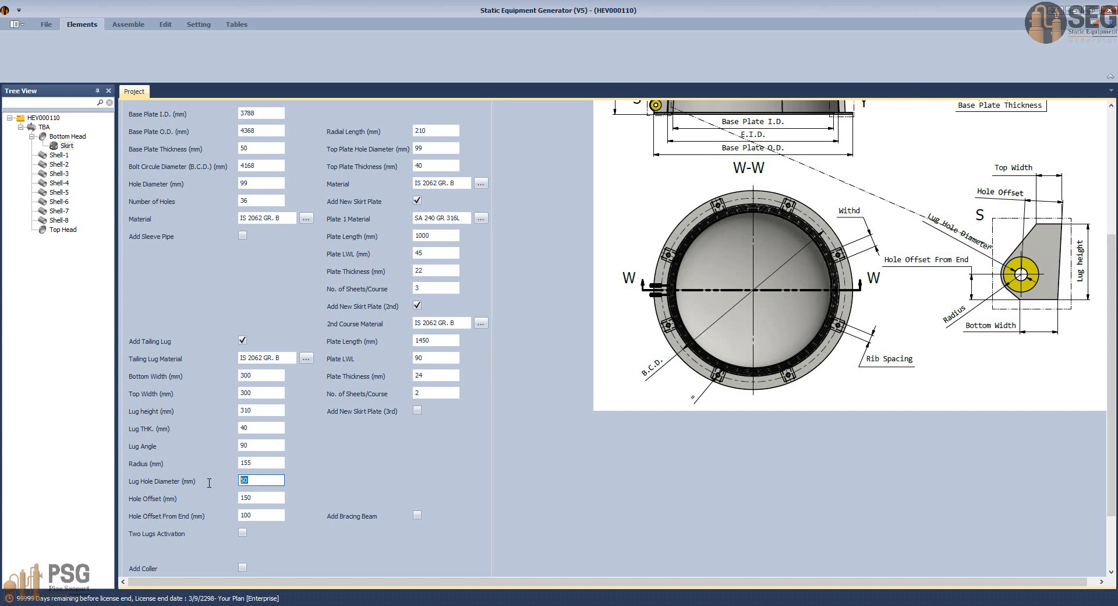
{"action": "type", "text": "75"}
{"action": "key", "text": "Tab"}
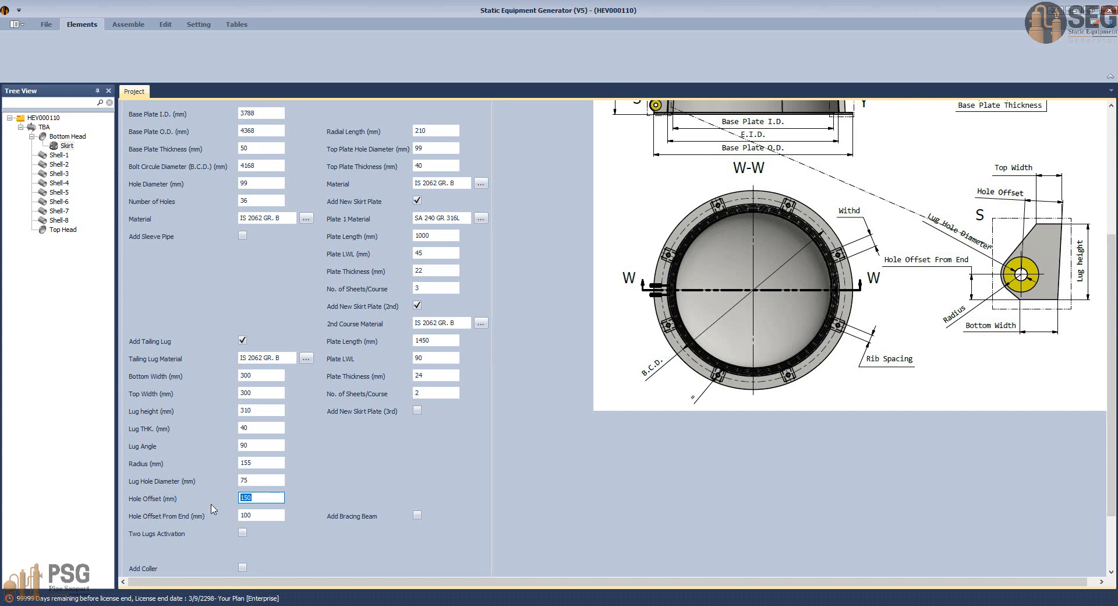
- Set the tailing lug's hole offset to 300 mm and its hole offset from end to 155 mm
{"action": "type", "text": "15"}
{"action": "left_click", "coordinate": [265, 515]}
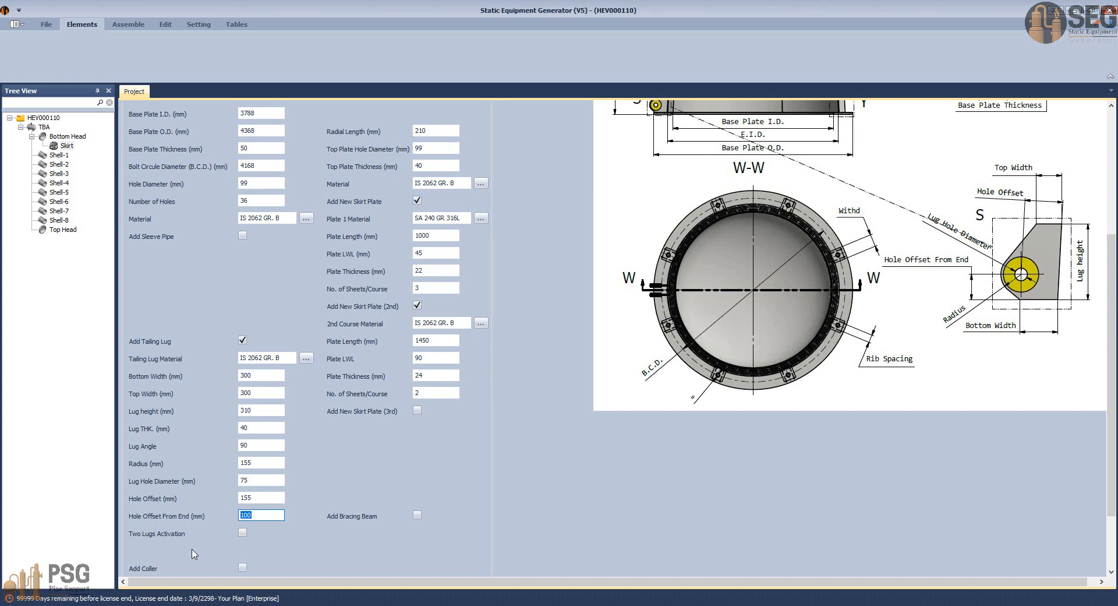
{"action": "type", "text": "155"}
{"action": "double_click", "coordinate": [260, 499]}
{"action": "left_click", "coordinate": [271, 517]}
{"action": "key", "text": "BackSpace"}
{"action": "left_click_drag", "start_coordinate": [269, 498], "coordinate": [200, 495]}
{"action": "type", "text": "300"}
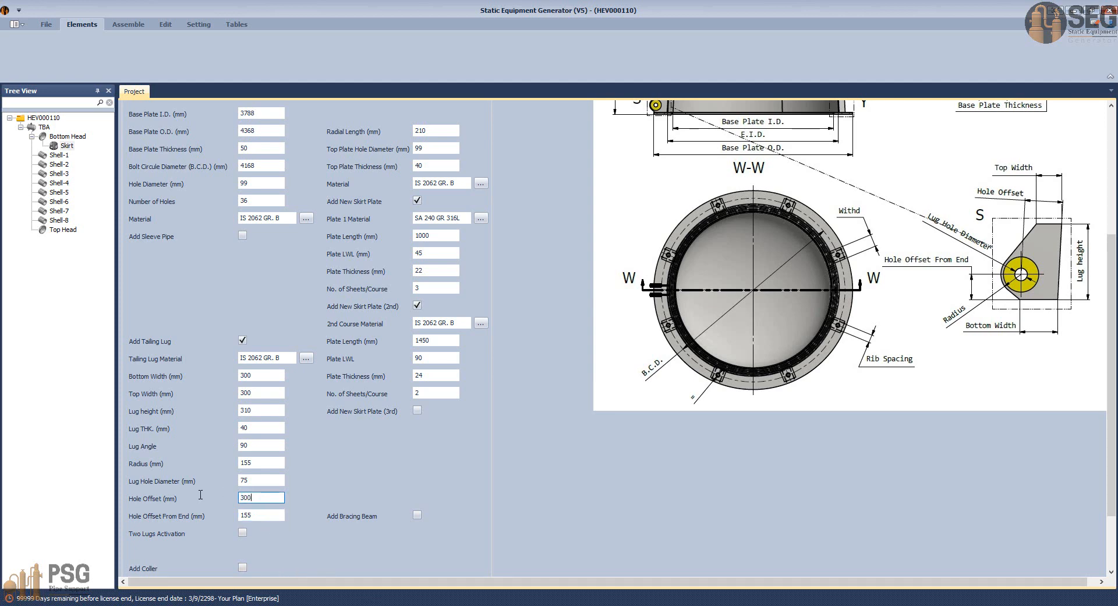
- Activate two tailing lugs with a spacing of 710 mm and add a collar to them
{"action": "scroll", "coordinate": [293, 530], "scroll_direction": "down", "scroll_amount": 3}
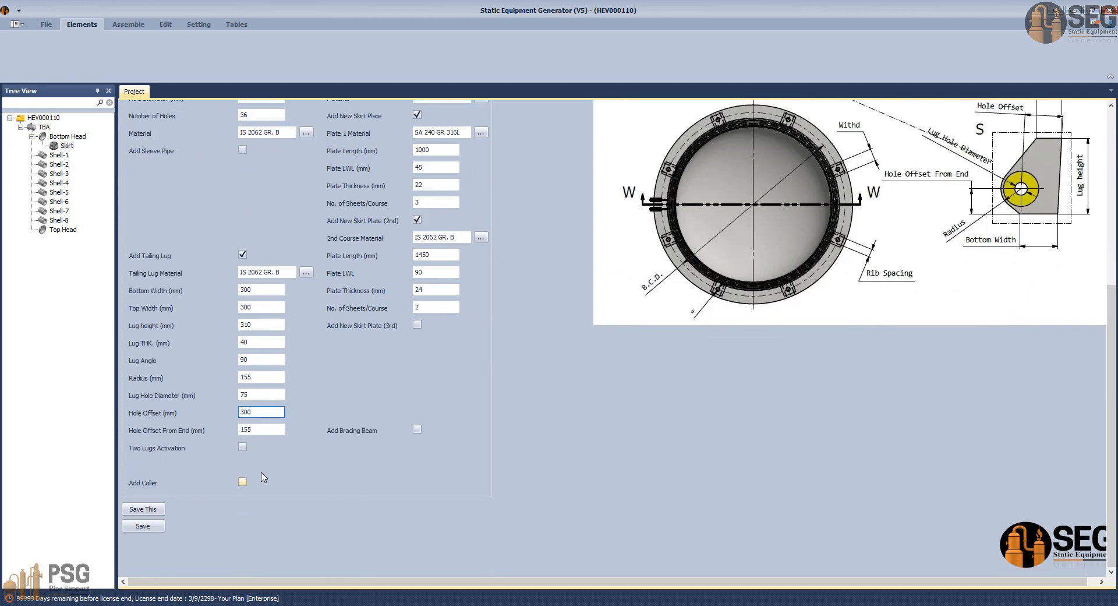
{"action": "left_click", "coordinate": [242, 447]}
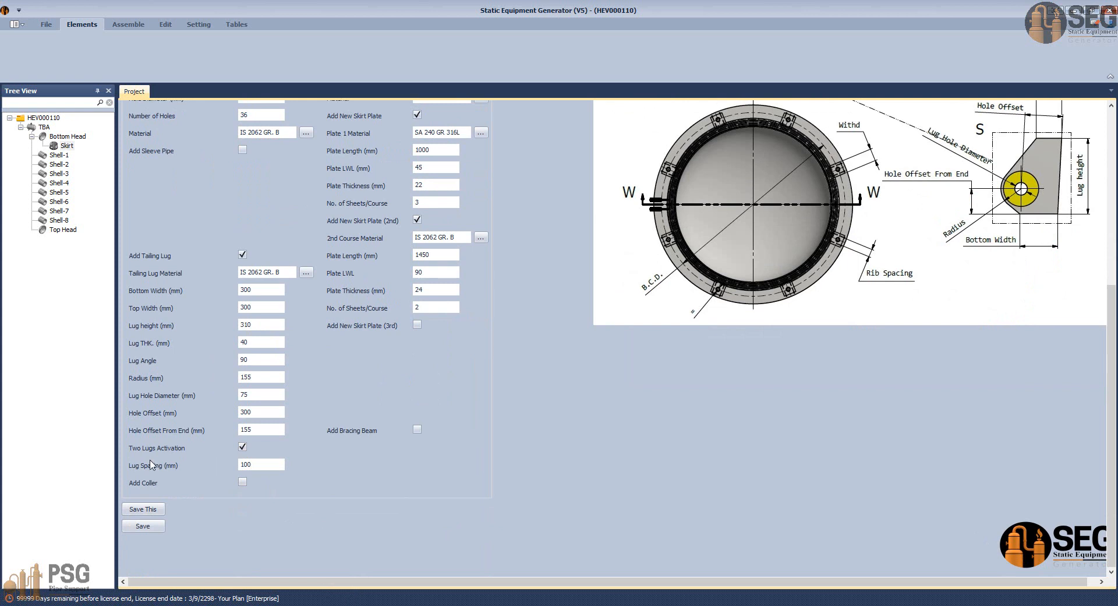
{"action": "left_click", "coordinate": [249, 464]}
{"action": "type", "text": "71"}
{"action": "left_click", "coordinate": [242, 482]}
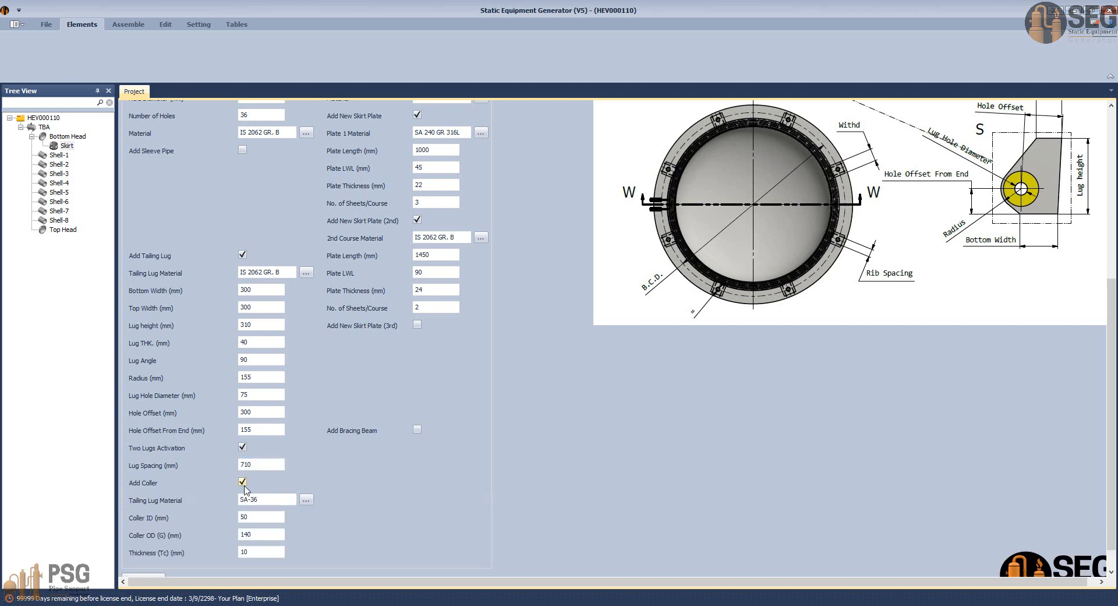
- Switch to the GA drawing in AutoCAD and examine the collar on the tailing lug in the elevation view
{"action": "mouse_move", "coordinate": [707, 597]}
{"action": "left_click", "coordinate": [588, 557]}
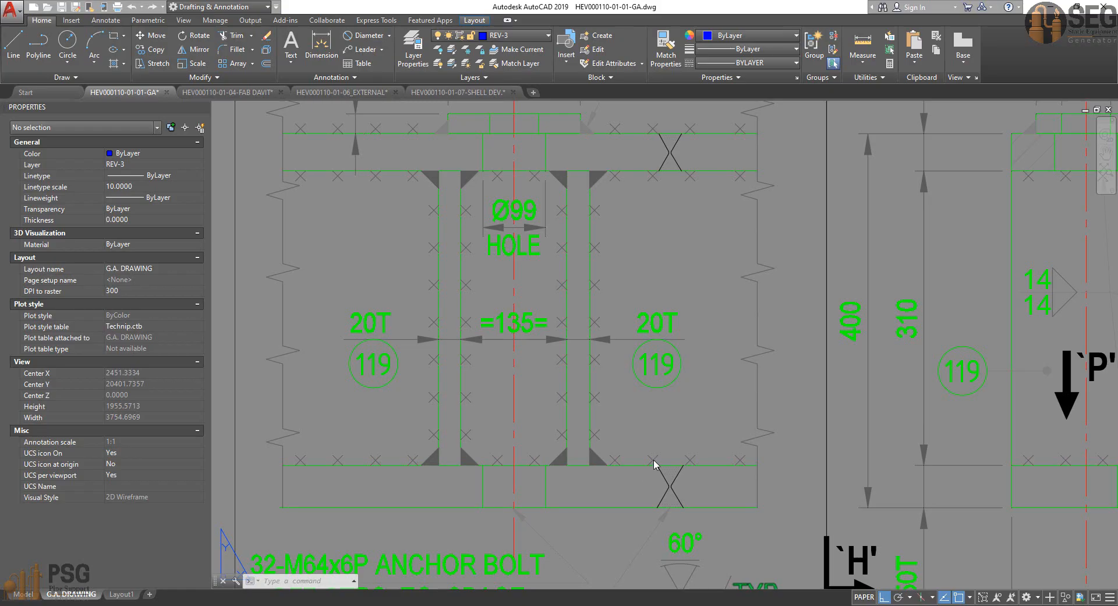
{"action": "scroll", "coordinate": [655, 464], "scroll_direction": "down", "scroll_amount": 10}
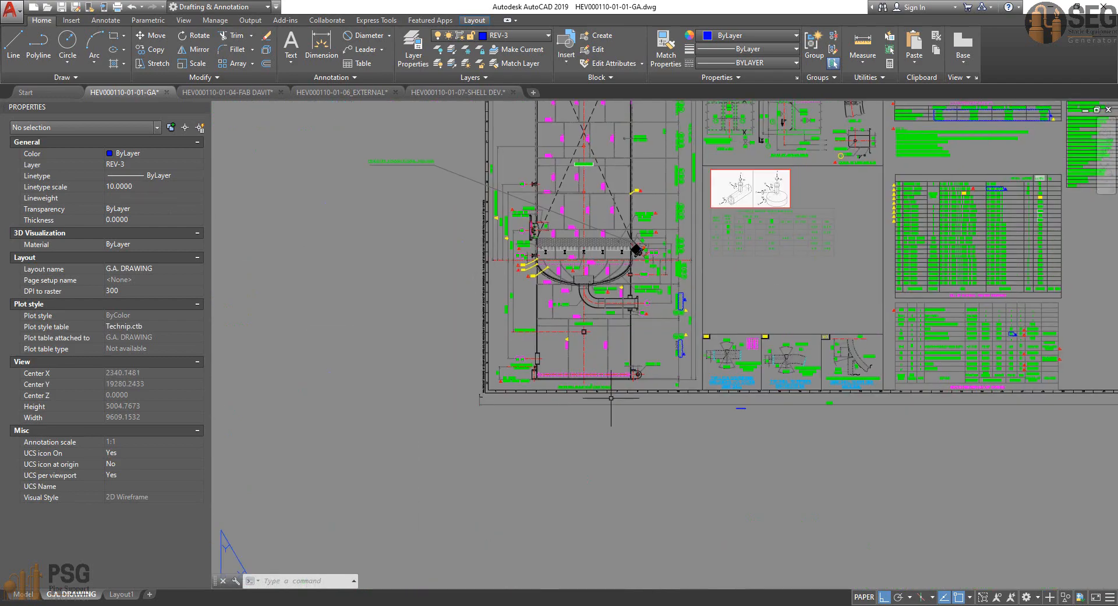
{"action": "scroll", "coordinate": [638, 373], "scroll_direction": "up", "scroll_amount": 6}
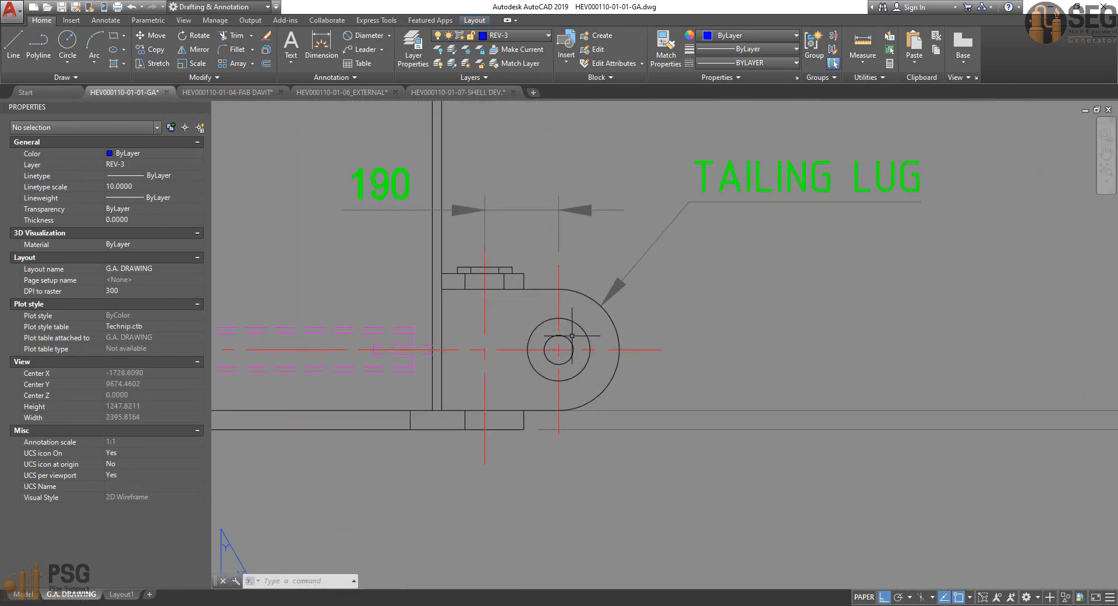
{"action": "left_click", "coordinate": [752, 574]}
- Back in Static Equipment Generator, set the collar material to IS 2062 GR. B and the collar inside diameter to 75 mm
{"action": "left_click", "coordinate": [266, 518]}
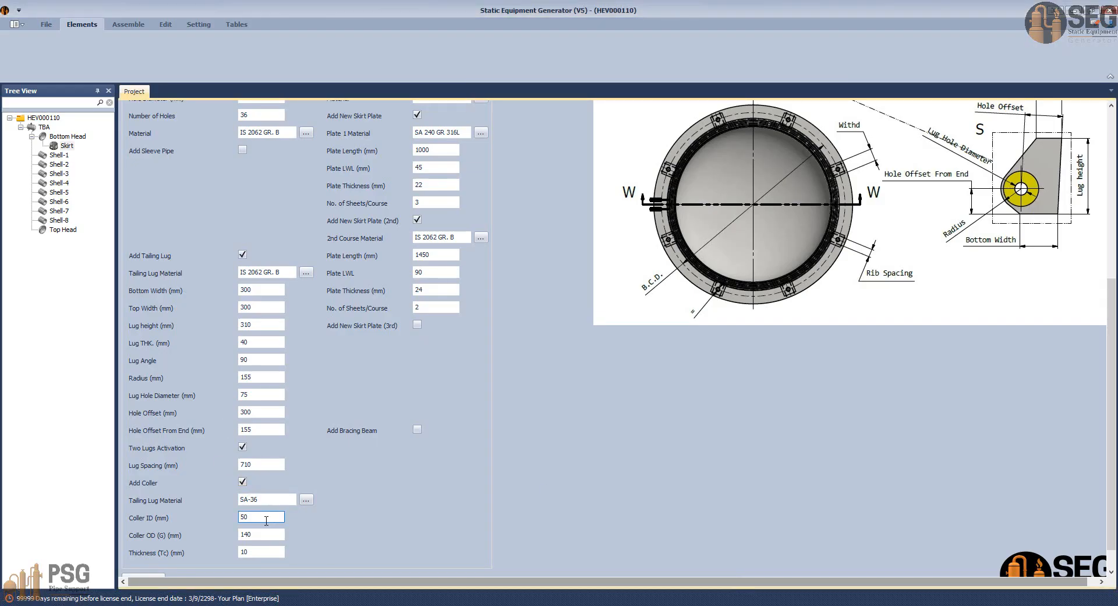
{"action": "double_click", "coordinate": [266, 518]}
{"action": "double_click", "coordinate": [272, 500]}
{"action": "type", "text": "IS 2062 GR. B"}
{"action": "key", "text": "Tab"}
{"action": "type", "text": "7"}
{"action": "key", "text": "Tab"}
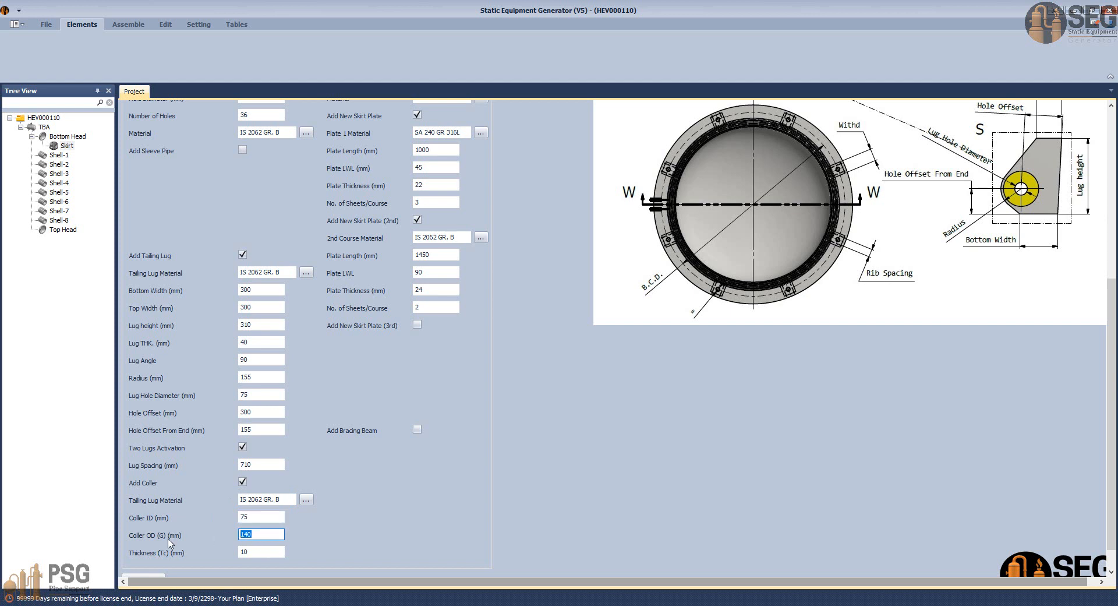
- Set the collar outside diameter to 160 mm and thickness to 16 mm, and save the skirt data
{"action": "type", "text": "1"}
{"action": "key", "text": "Tab"}
{"action": "scroll", "coordinate": [254, 564], "scroll_direction": "down", "scroll_amount": 1}
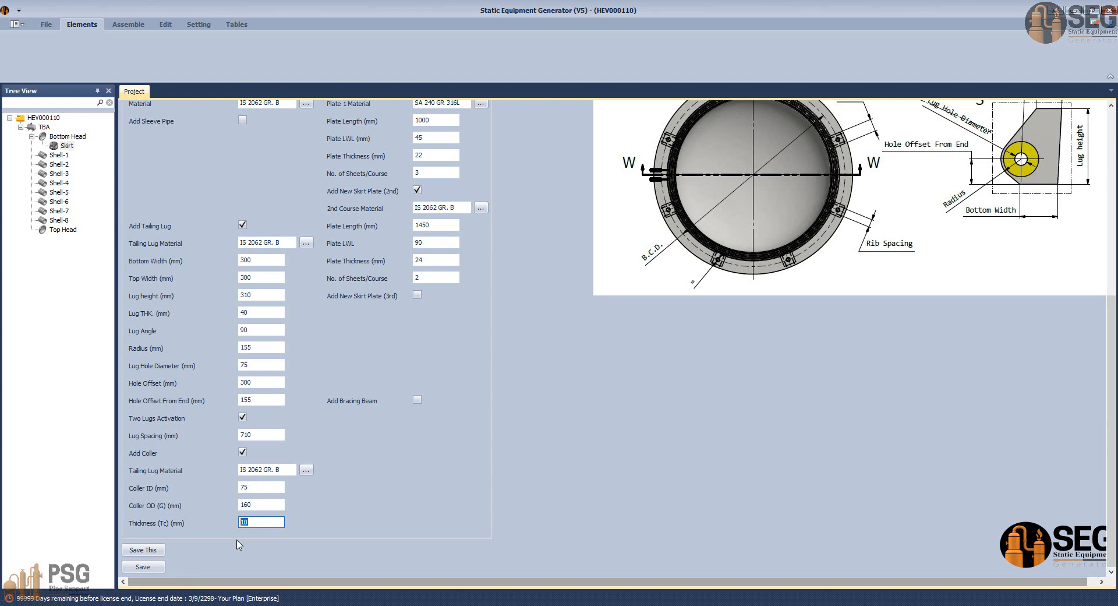
{"action": "type", "text": "16"}
{"action": "left_click", "coordinate": [145, 568]}
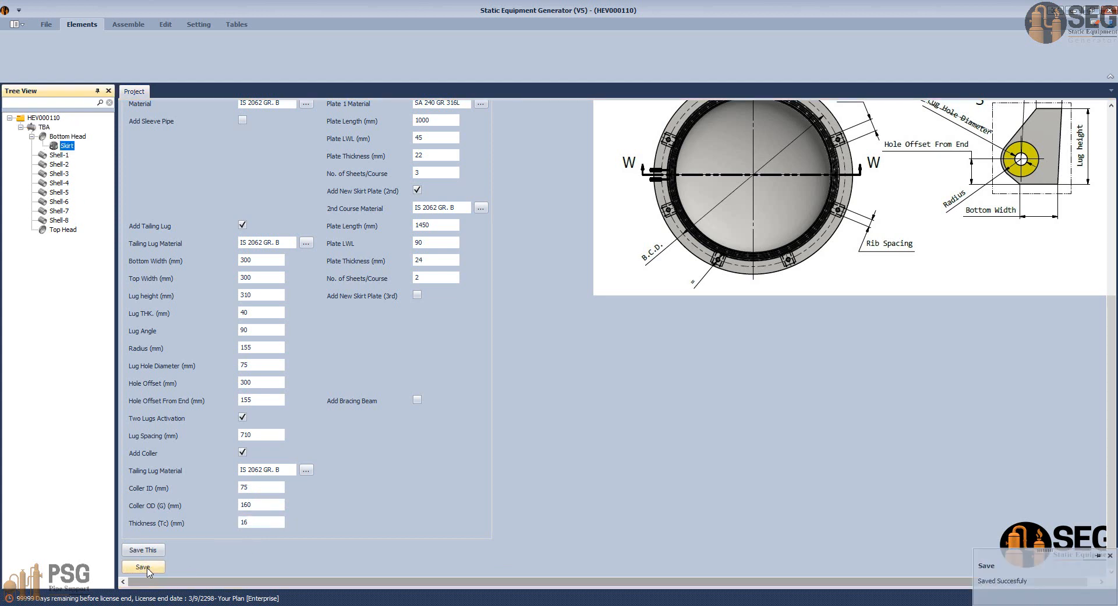
- Try adding a bracing beam to the skirt, checking its layout in the GA drawing's elevation and top orientation plan
{"action": "left_click", "coordinate": [417, 400]}
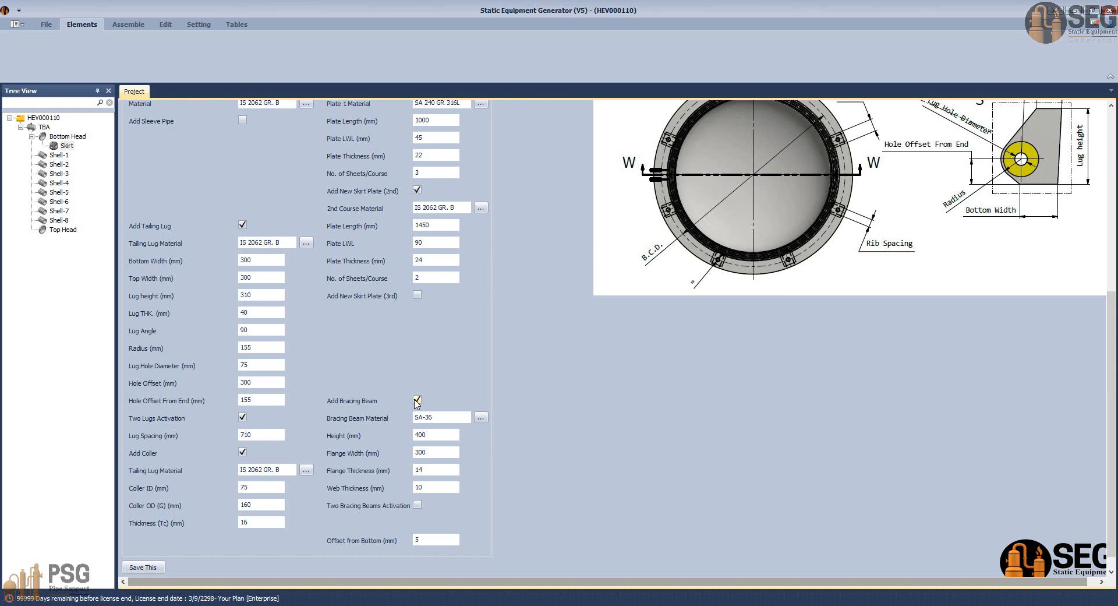
{"action": "mouse_move", "coordinate": [763, 599]}
{"action": "left_click", "coordinate": [612, 547]}
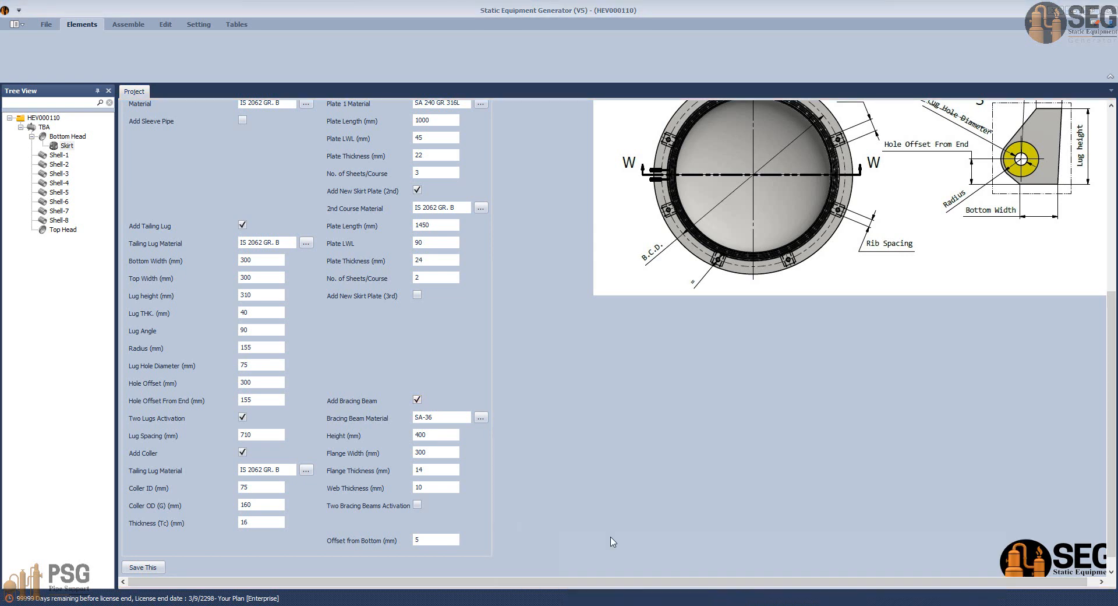
{"action": "scroll", "coordinate": [581, 414], "scroll_direction": "down", "scroll_amount": 5}
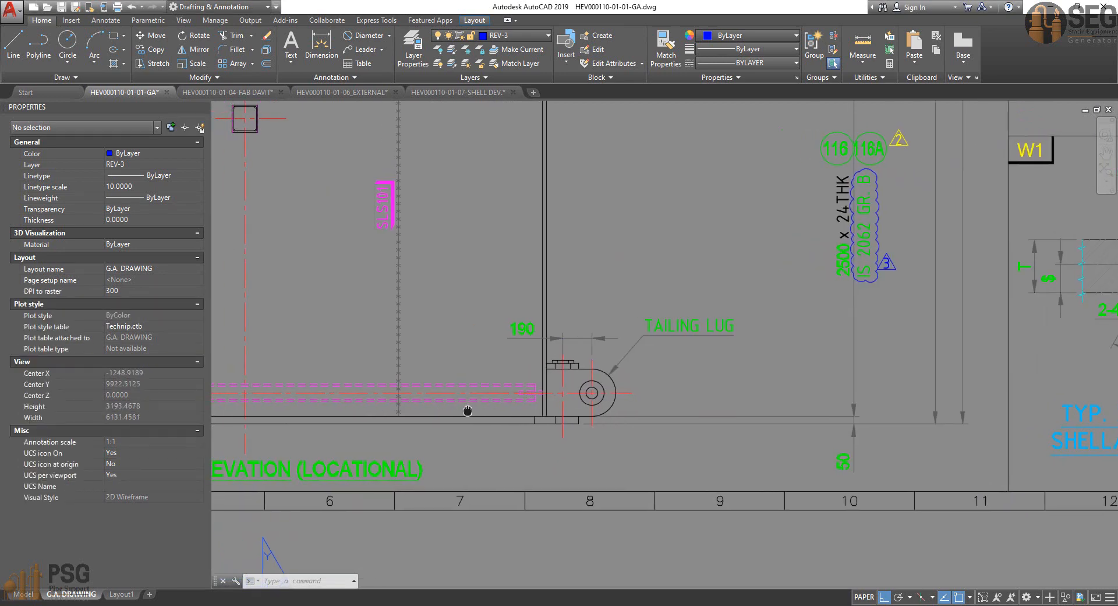
{"action": "scroll", "coordinate": [492, 400], "scroll_direction": "down", "scroll_amount": 2}
{"action": "middle_click_drag", "start_coordinate": [540, 414], "coordinate": [474, 483]}
{"action": "scroll", "coordinate": [574, 385], "scroll_direction": "down", "scroll_amount": 1}
{"action": "middle_click_drag", "start_coordinate": [675, 351], "coordinate": [664, 357]}
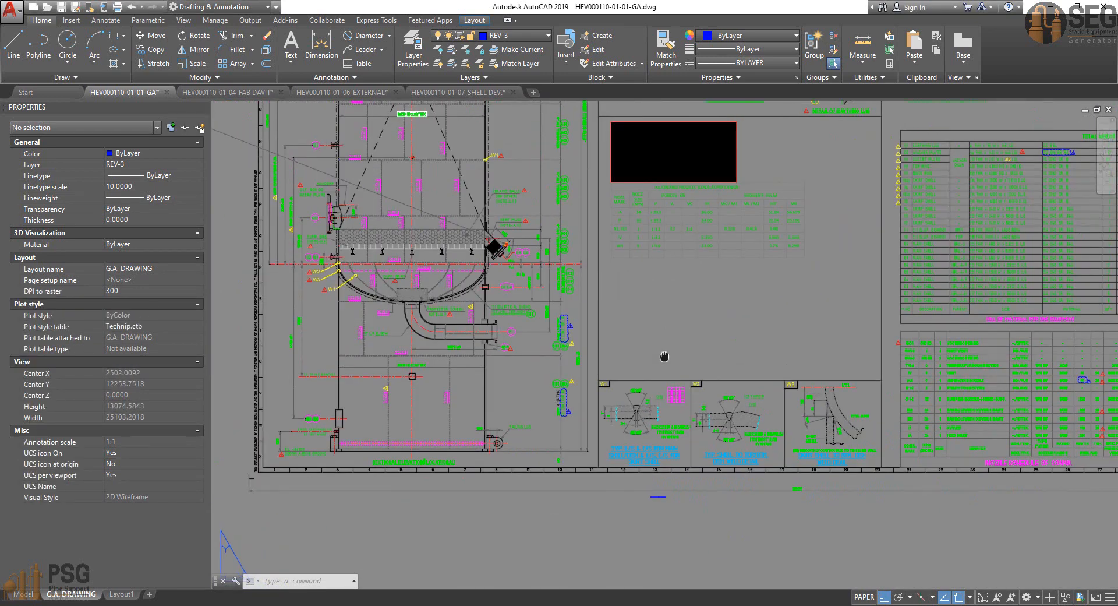
{"action": "mouse_move", "coordinate": [698, 184]}
{"action": "middle_mouse_down"}
{"action": "mouse_move", "coordinate": [621, 347]}
{"action": "mouse_move", "coordinate": [596, 429]}
{"action": "middle_mouse_up"}
{"action": "middle_click_drag", "start_coordinate": [628, 233], "coordinate": [626, 413]}
{"action": "scroll", "coordinate": [627, 413], "scroll_direction": "up", "scroll_amount": 1}
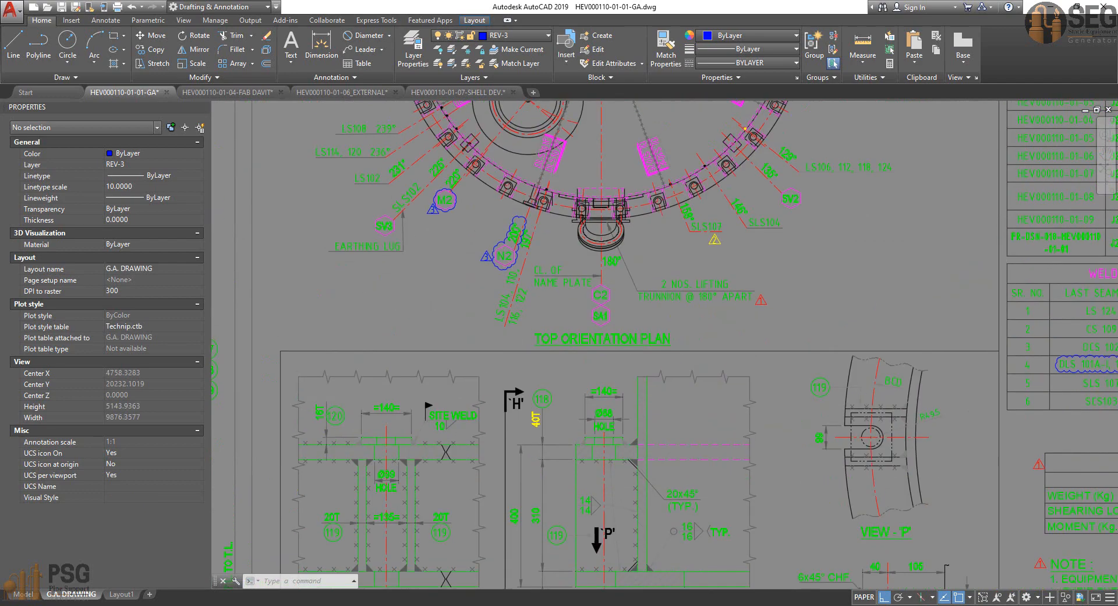
{"action": "scroll", "coordinate": [628, 412], "scroll_direction": "down", "scroll_amount": 1}
{"action": "middle_click_drag", "start_coordinate": [710, 156], "coordinate": [708, 221]}
{"action": "scroll", "coordinate": [708, 221], "scroll_direction": "up", "scroll_amount": 5}
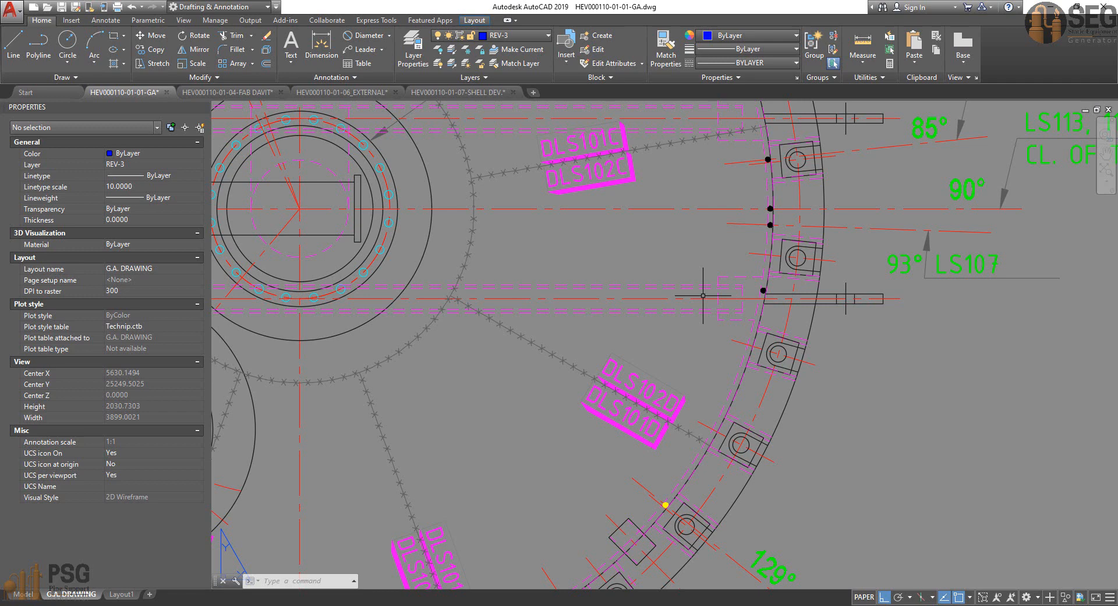
{"action": "scroll", "coordinate": [704, 296], "scroll_direction": "down", "scroll_amount": 6}
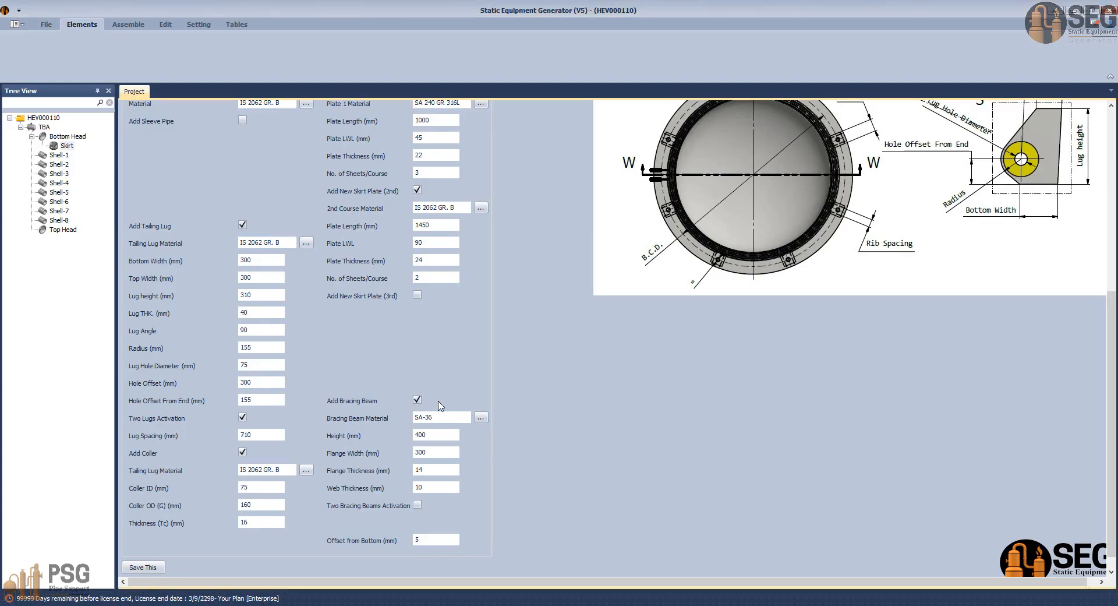
{"action": "left_click", "coordinate": [417, 400]}
- Save the skirt definition and assemble the skirt model in Inventor
{"action": "left_click", "coordinate": [157, 567]}
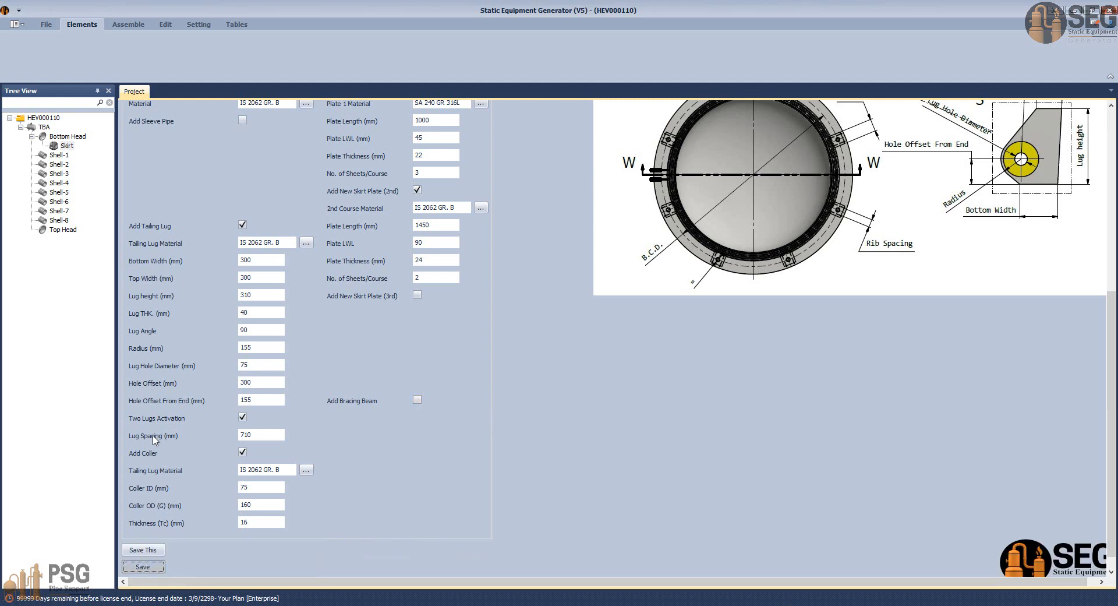
{"action": "left_click", "coordinate": [130, 26]}
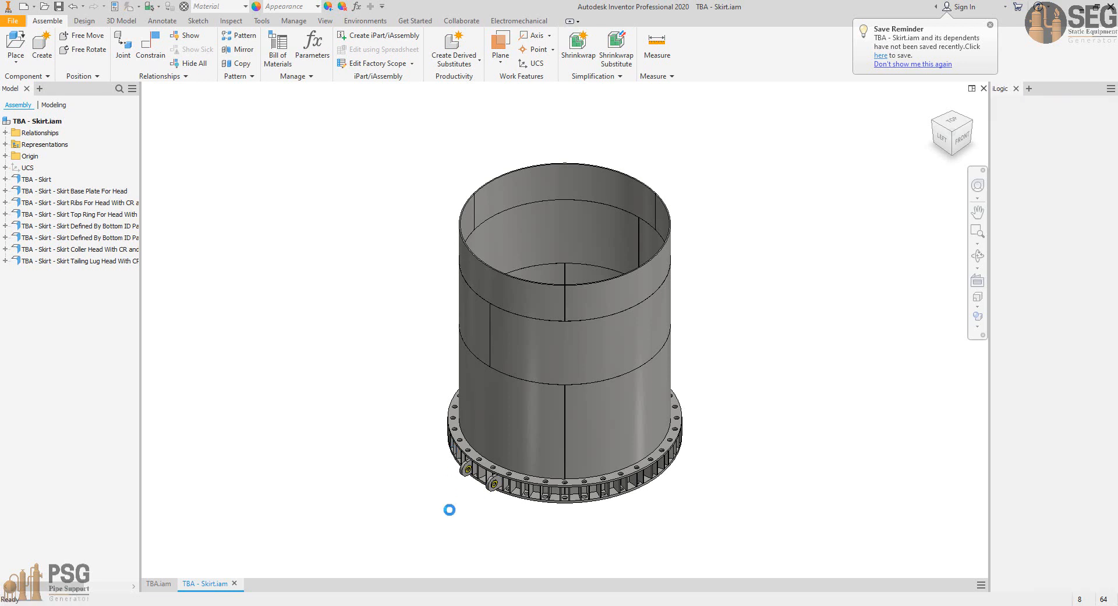
- Inspect the generated vessel assembly in Inventor from the shell courses down to the skirt's base ring
{"action": "left_click", "coordinate": [978, 255]}
{"action": "left_click_drag", "start_coordinate": [524, 412], "coordinate": [640, 425]}
{"action": "scroll", "coordinate": [537, 439], "scroll_direction": "down", "scroll_amount": 2}
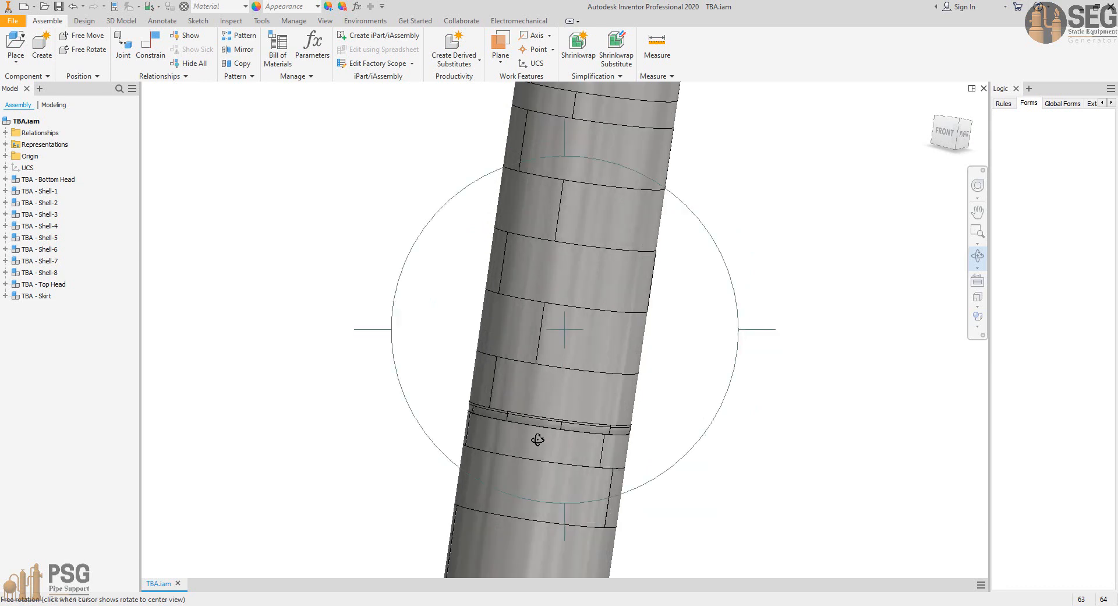
{"action": "left_click_drag", "start_coordinate": [537, 439], "coordinate": [693, 458]}
{"action": "scroll", "coordinate": [570, 449], "scroll_direction": "down", "scroll_amount": 2}
{"action": "left_click_drag", "start_coordinate": [569, 449], "coordinate": [437, 378]}
{"action": "scroll", "coordinate": [679, 402], "scroll_direction": "down", "scroll_amount": 3}
{"action": "middle_click_drag", "start_coordinate": [707, 419], "coordinate": [564, 354]}
{"action": "left_click_drag", "start_coordinate": [564, 354], "coordinate": [467, 360]}
{"action": "scroll", "coordinate": [460, 372], "scroll_direction": "down", "scroll_amount": 5}
{"action": "scroll", "coordinate": [499, 359], "scroll_direction": "up", "scroll_amount": 5}
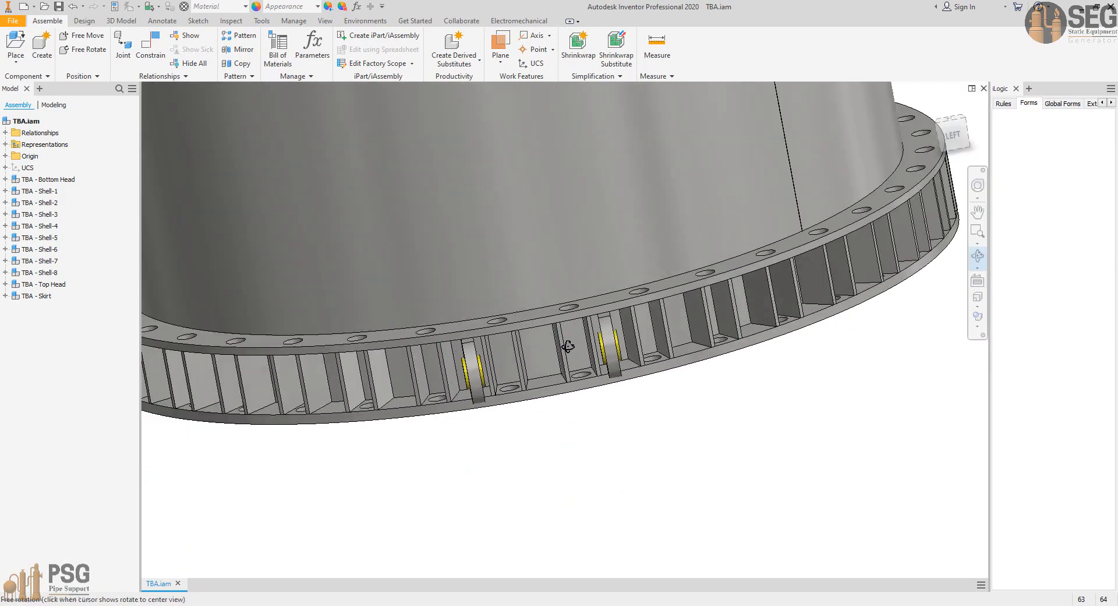
- Examine the two tailing lugs, their collars and the surrounding ribs on the skirt base from several angles
{"action": "left_click_drag", "start_coordinate": [566, 347], "coordinate": [684, 406]}
{"action": "scroll", "coordinate": [735, 436], "scroll_direction": "down", "scroll_amount": 4}
{"action": "middle_click_drag", "start_coordinate": [735, 437], "coordinate": [611, 434]}
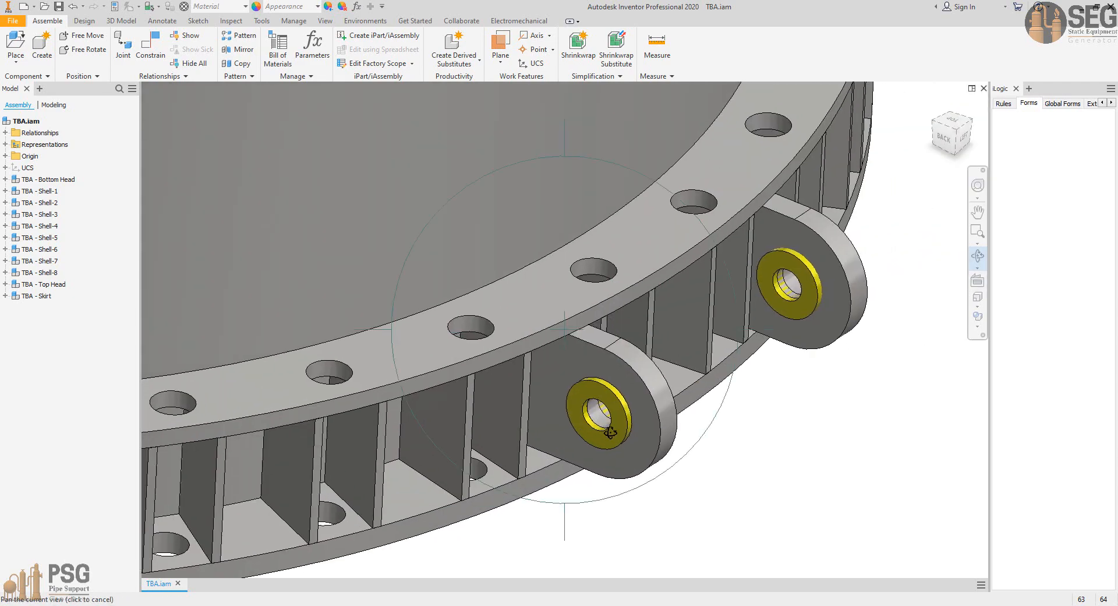
{"action": "scroll", "coordinate": [619, 420], "scroll_direction": "up", "scroll_amount": 3}
{"action": "left_click_drag", "start_coordinate": [604, 424], "coordinate": [575, 372]}
{"action": "scroll", "coordinate": [576, 367], "scroll_direction": "down", "scroll_amount": 4}
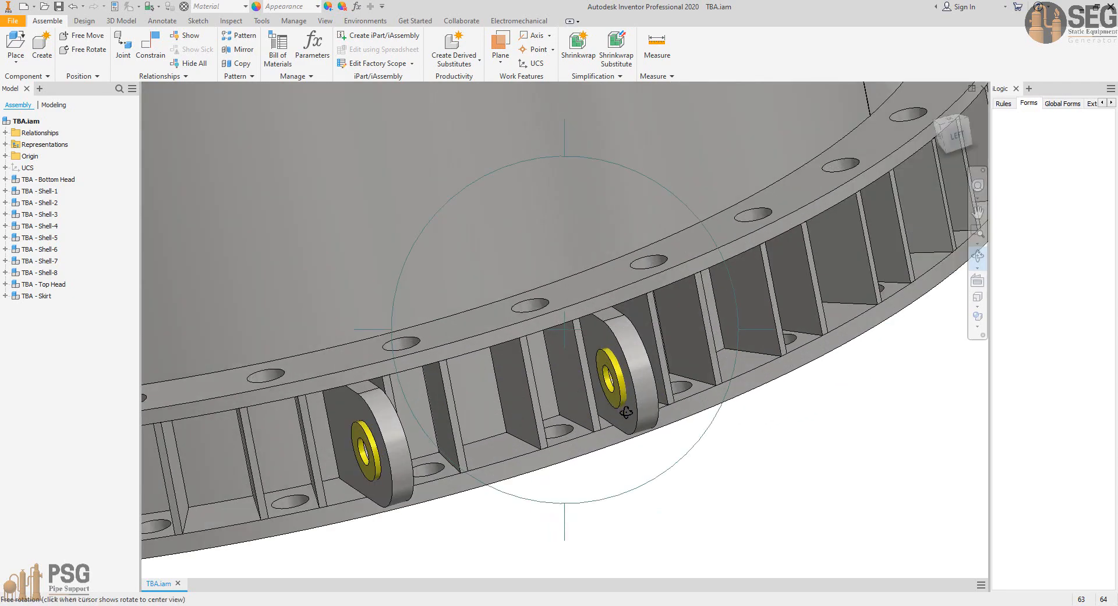
{"action": "scroll", "coordinate": [577, 399], "scroll_direction": "up", "scroll_amount": 3}
{"action": "mouse_move", "coordinate": [578, 415]}
{"action": "left_mouse_down"}
{"action": "mouse_move", "coordinate": [499, 436]}
{"action": "mouse_move", "coordinate": [591, 418]}
{"action": "left_mouse_up"}
{"action": "scroll", "coordinate": [592, 414], "scroll_direction": "up", "scroll_amount": 3}
{"action": "scroll", "coordinate": [592, 411], "scroll_direction": "up", "scroll_amount": 2}
{"action": "middle_click_drag", "start_coordinate": [583, 303], "coordinate": [597, 385]}
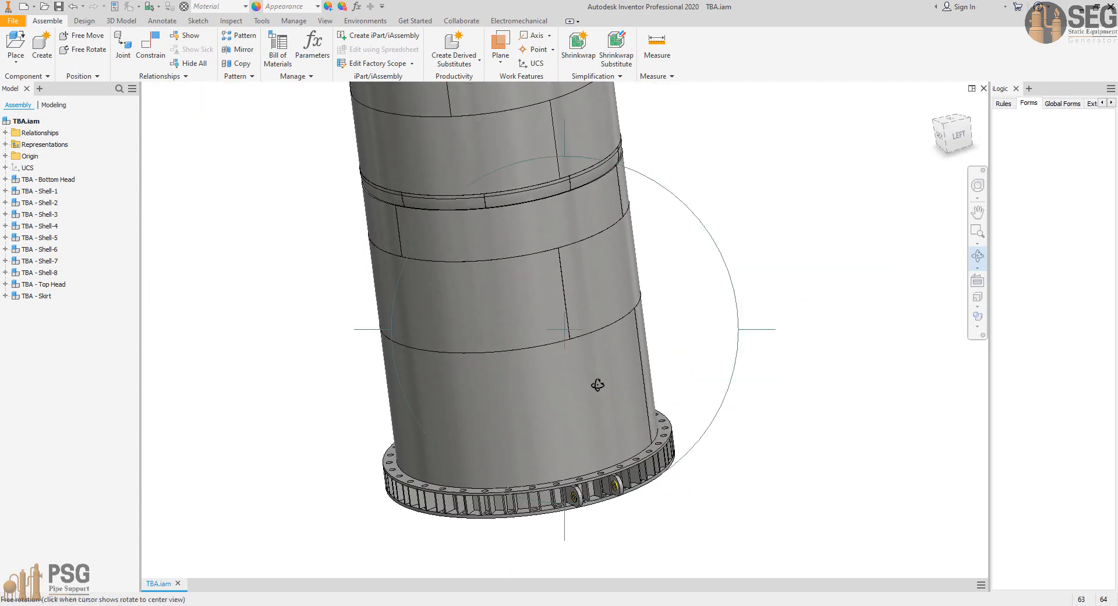
{"action": "left_click", "coordinate": [623, 376]}
{"action": "scroll", "coordinate": [585, 478], "scroll_direction": "down", "scroll_amount": 4}
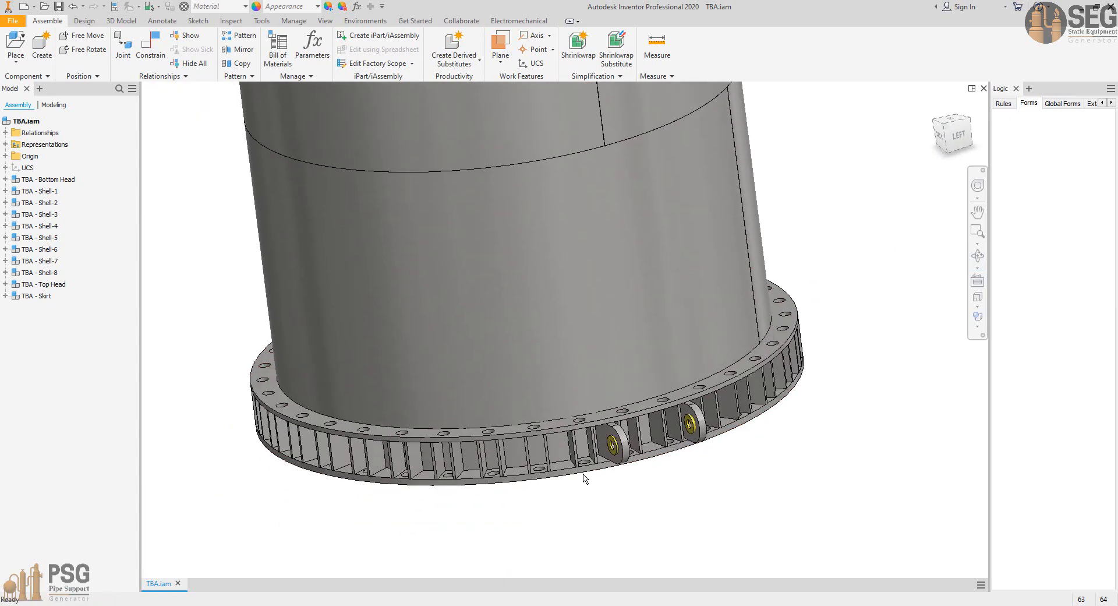
- Open the skirt subassembly from the vessel assembly and open its base plate part
{"action": "right_click", "coordinate": [483, 473]}
{"action": "left_click", "coordinate": [506, 65]}
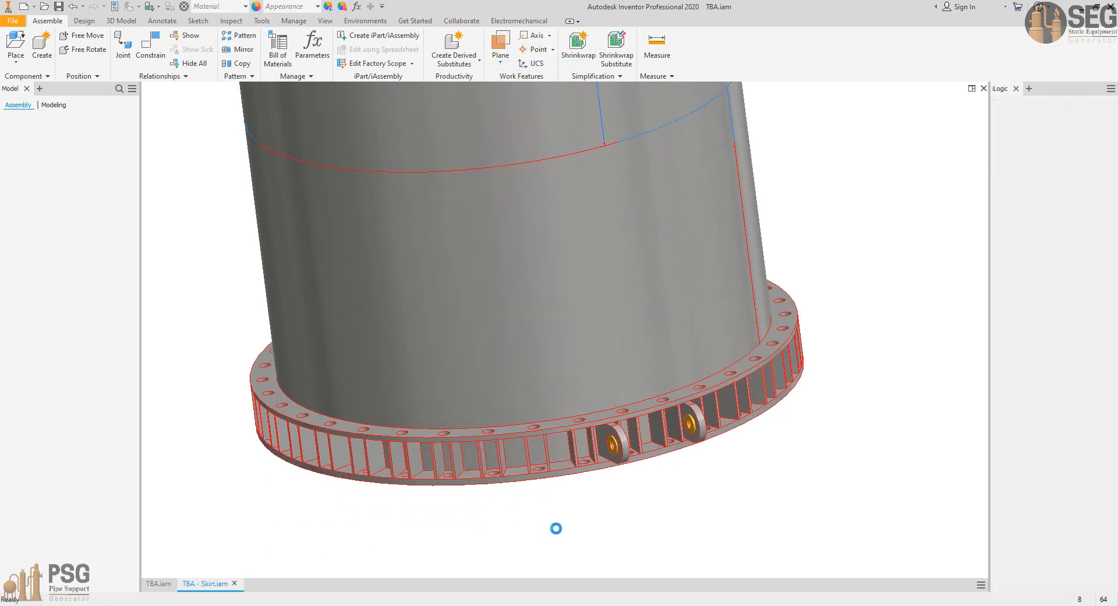
{"action": "left_click", "coordinate": [534, 505]}
{"action": "right_click", "coordinate": [534, 505]}
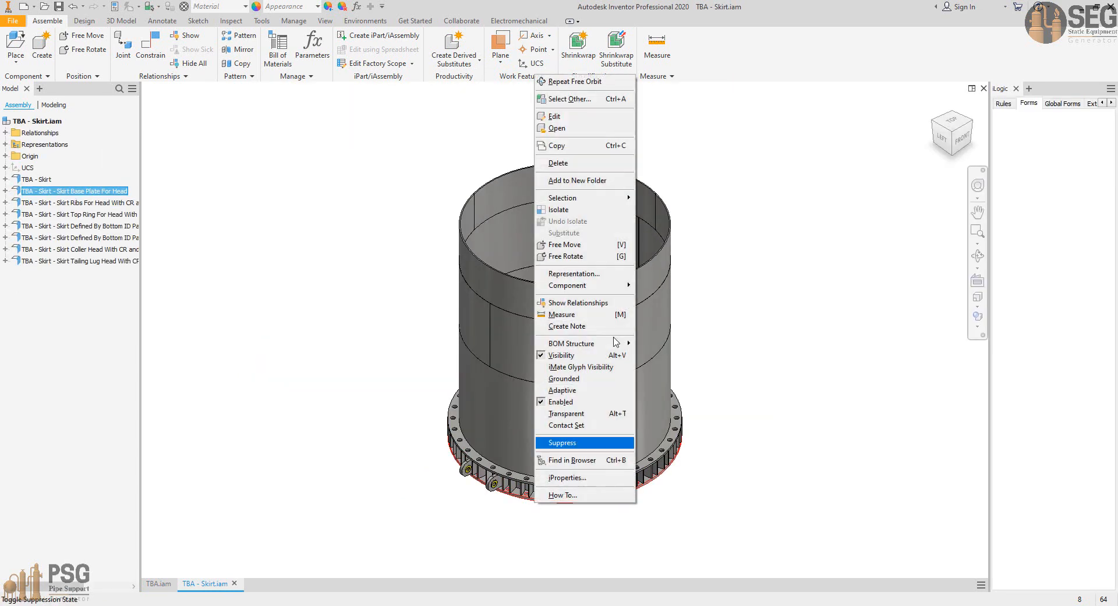
{"action": "left_click", "coordinate": [582, 128]}
{"action": "mouse_move", "coordinate": [692, 579]}
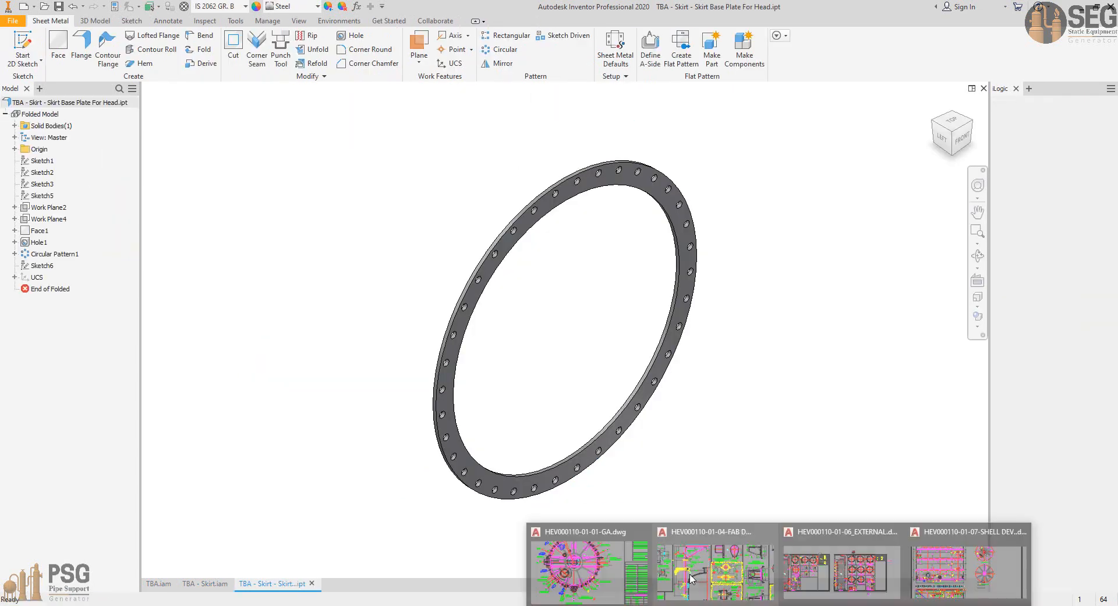
- Switch to the GA drawing in AutoCAD and examine the anchor chair detail and View H-H
{"action": "left_click", "coordinate": [600, 571]}
{"action": "scroll", "coordinate": [707, 311], "scroll_direction": "down", "scroll_amount": 3}
{"action": "middle_click_drag", "start_coordinate": [630, 558], "coordinate": [730, 396]}
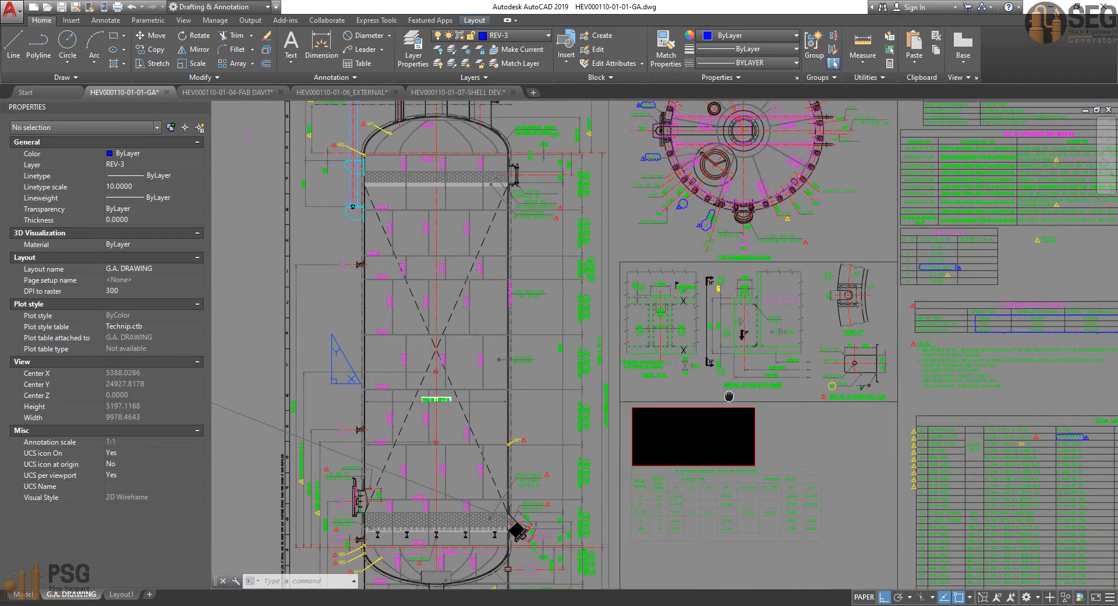
{"action": "scroll", "coordinate": [728, 397], "scroll_direction": "up", "scroll_amount": 6}
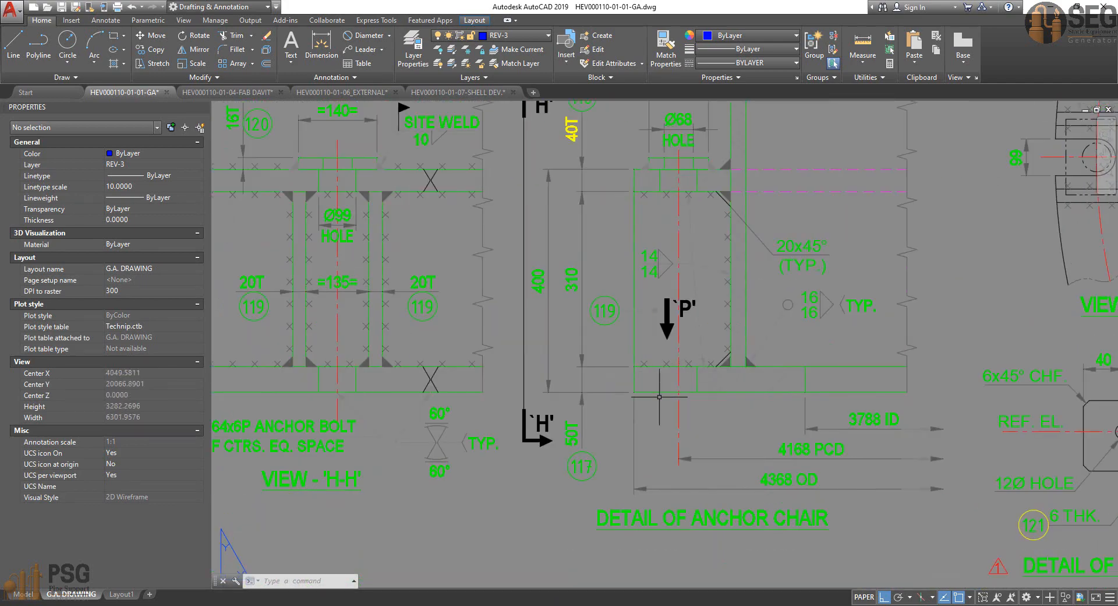
{"action": "scroll", "coordinate": [670, 374], "scroll_direction": "down", "scroll_amount": 4}
{"action": "middle_click_drag", "start_coordinate": [748, 371], "coordinate": [728, 382]}
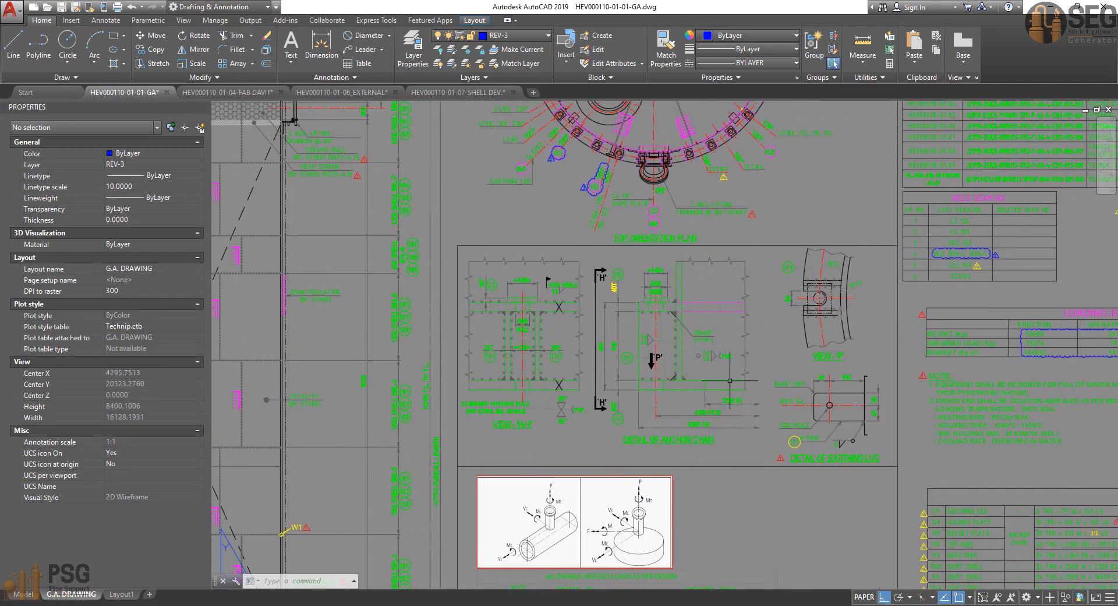
{"action": "scroll", "coordinate": [802, 298], "scroll_direction": "up", "scroll_amount": 4}
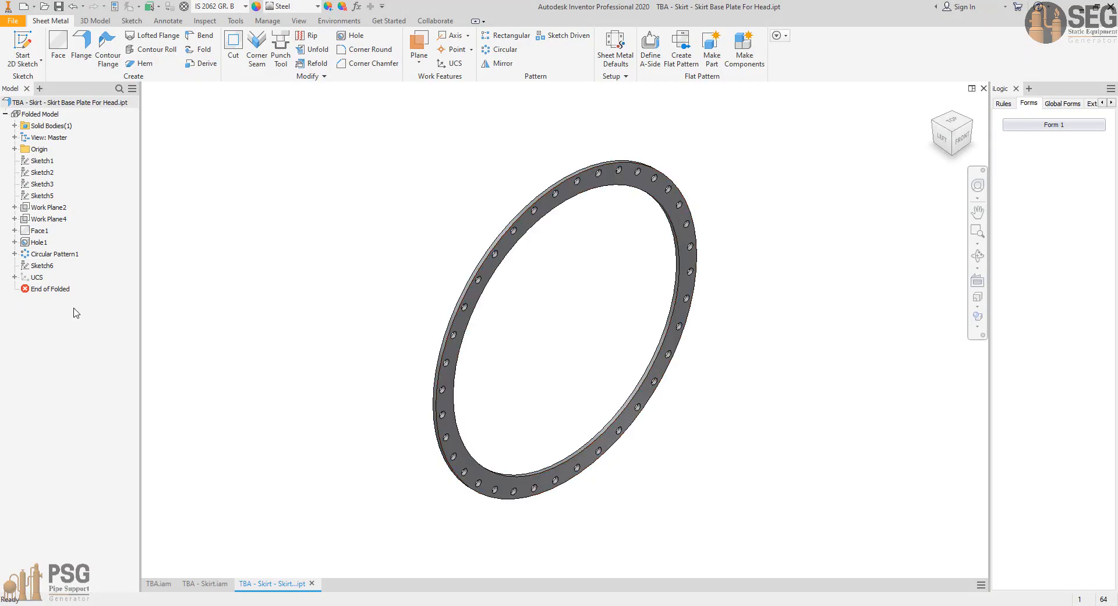
- Switch back to Inventor and roll the base plate's feature history back to just after the bolt hole, before its circular pattern
{"action": "left_click", "coordinate": [36, 243]}
{"action": "left_click", "coordinate": [14, 242]}
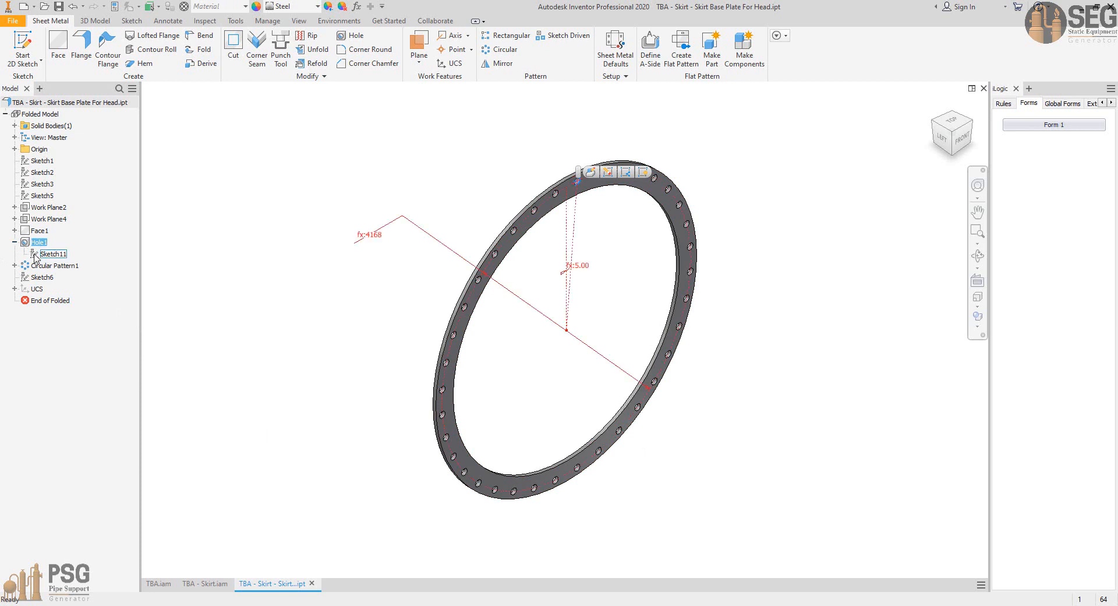
{"action": "left_click", "coordinate": [150, 242]}
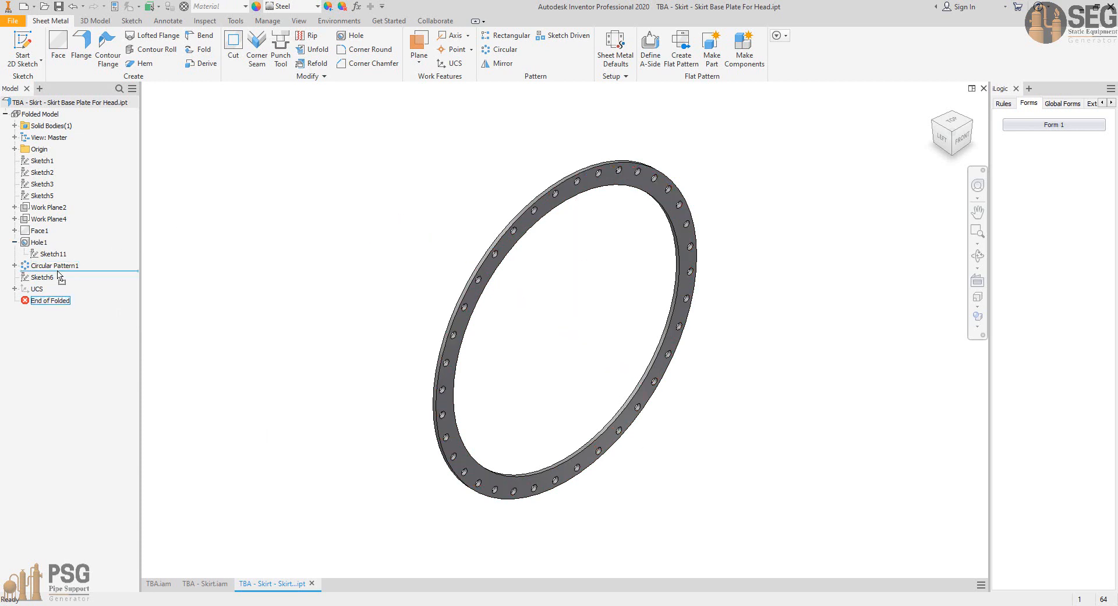
{"action": "left_click_drag", "start_coordinate": [58, 273], "coordinate": [64, 265]}
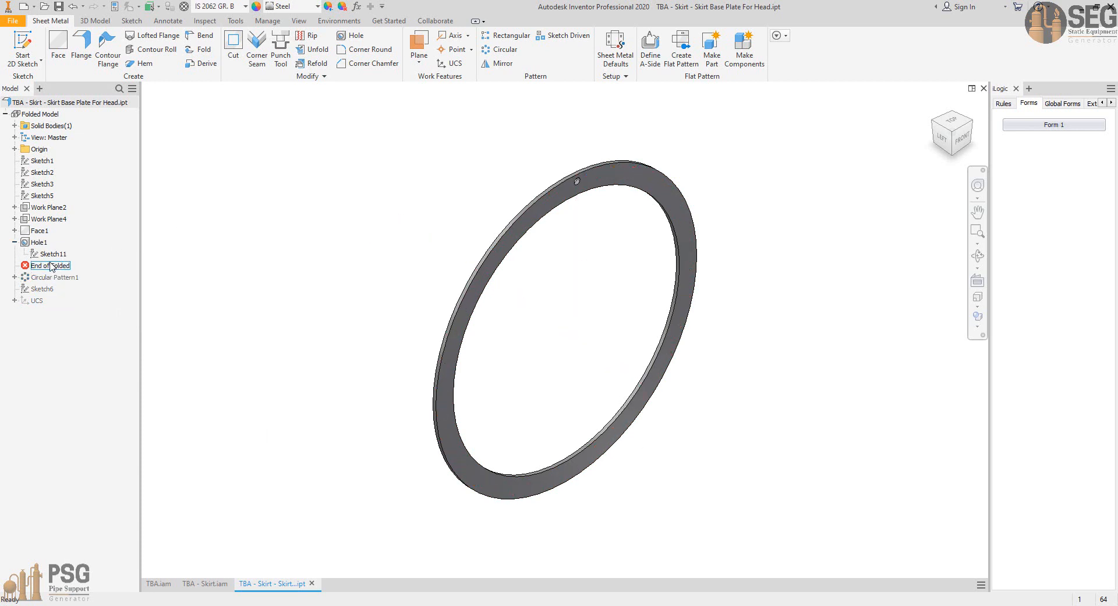
- Start a sketch on the base plate's flat face and project the bolt hole's edge into it
{"action": "left_click", "coordinate": [600, 187]}
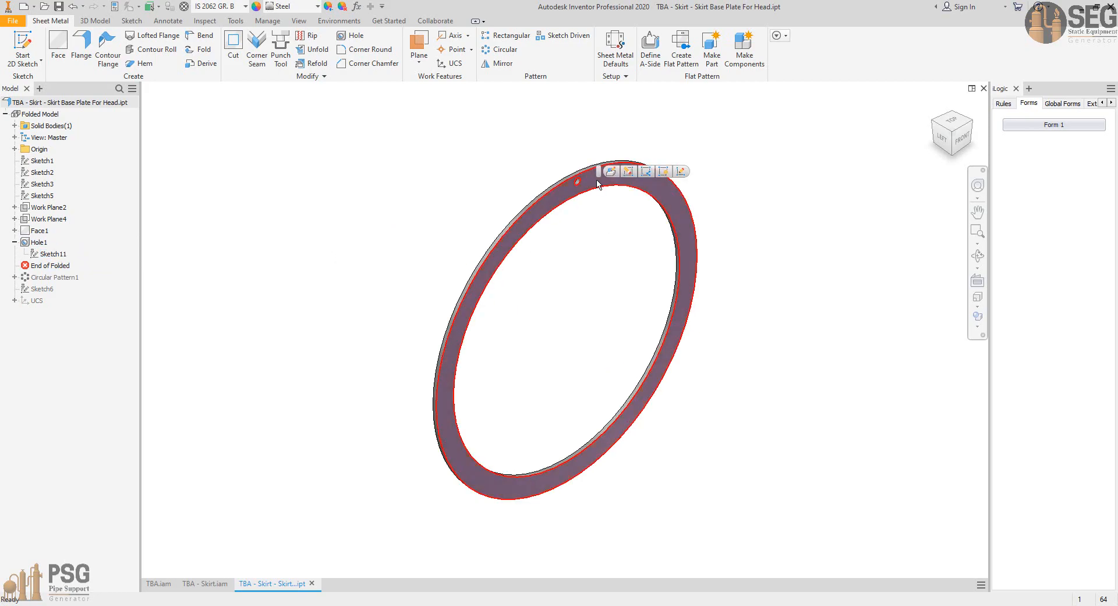
{"action": "left_click", "coordinate": [603, 170]}
{"action": "scroll", "coordinate": [590, 153], "scroll_direction": "up", "scroll_amount": 6}
{"action": "middle_click_drag", "start_coordinate": [590, 155], "coordinate": [573, 295]}
{"action": "left_click", "coordinate": [237, 55]}
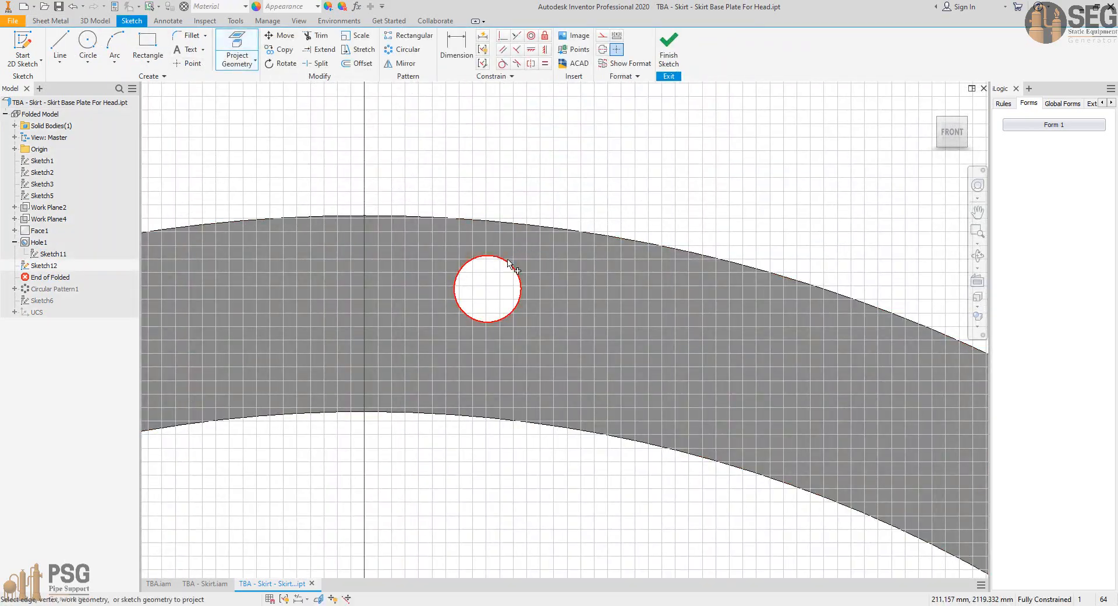
{"action": "left_click", "coordinate": [512, 264]}
- Sketch a center-to-center slot from the bolt hole's centre outward past the plate's outer edge, slightly wider than the hole
{"action": "left_click", "coordinate": [87, 62]}
{"action": "left_click", "coordinate": [188, 63]}
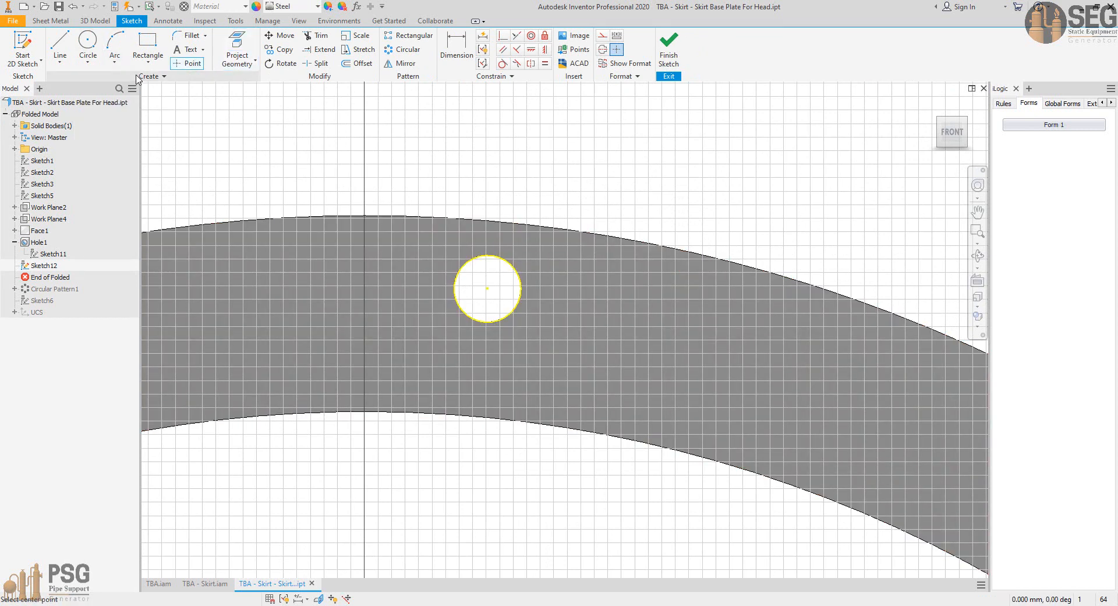
{"action": "left_click", "coordinate": [148, 62]}
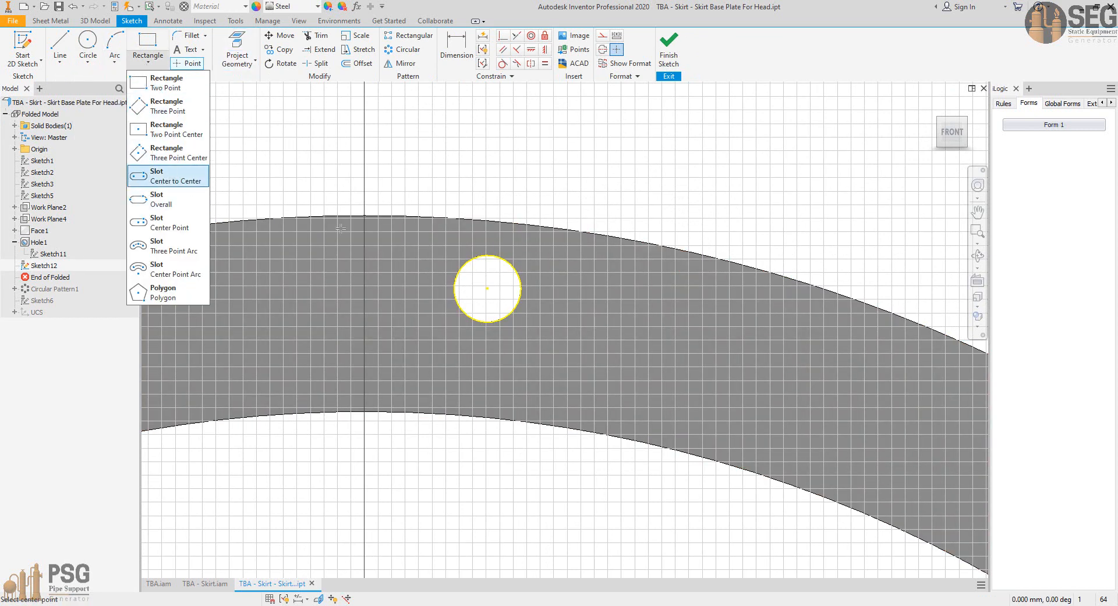
{"action": "left_click", "coordinate": [487, 288]}
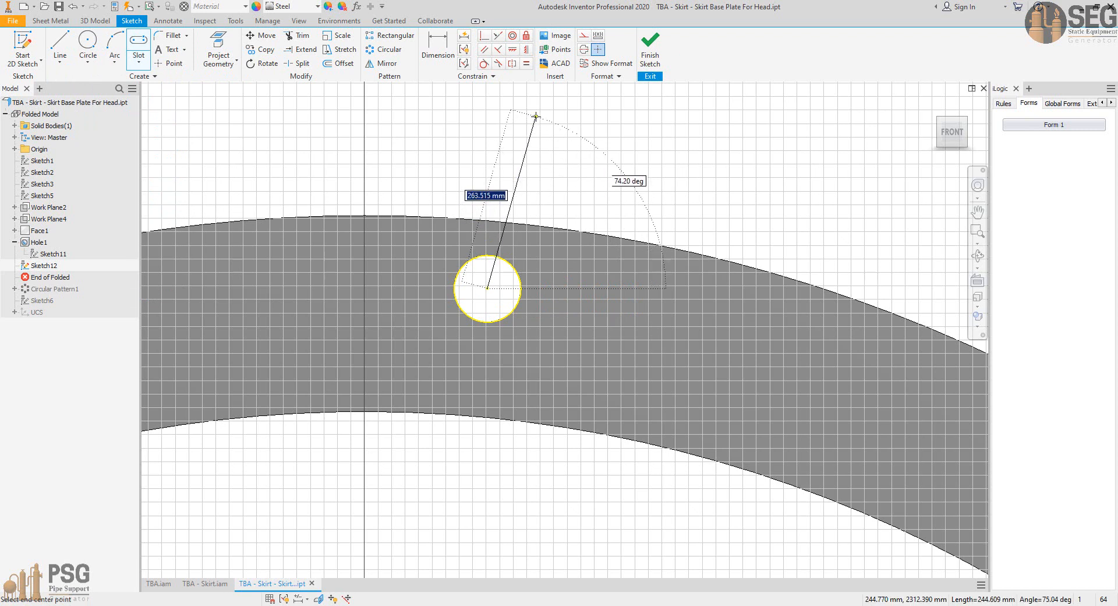
{"action": "left_click", "coordinate": [529, 108]}
{"action": "left_click", "coordinate": [493, 89]}
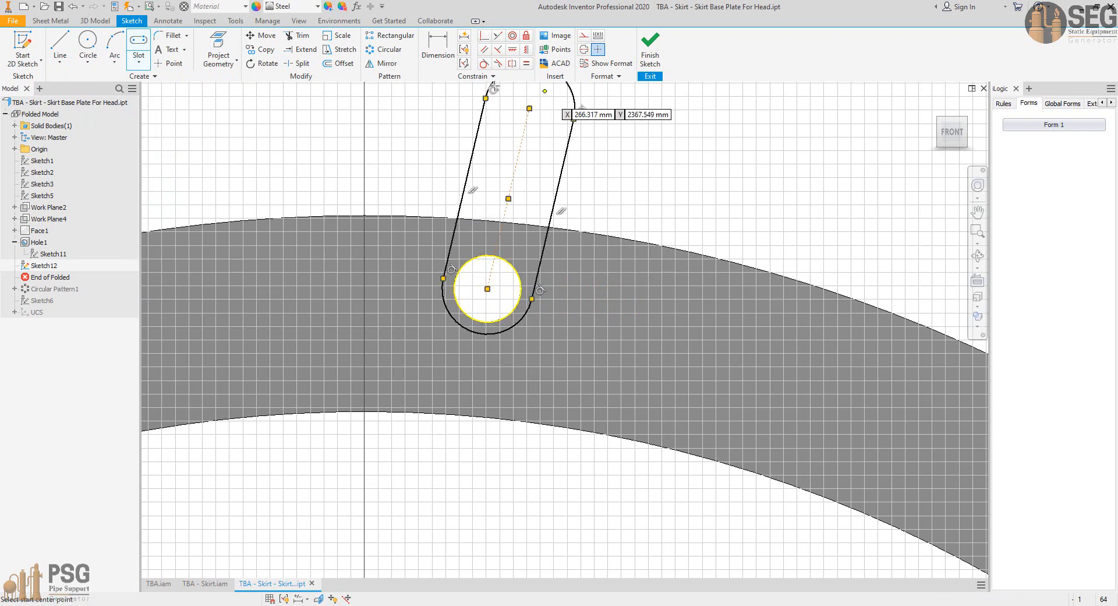
{"action": "left_click", "coordinate": [512, 35]}
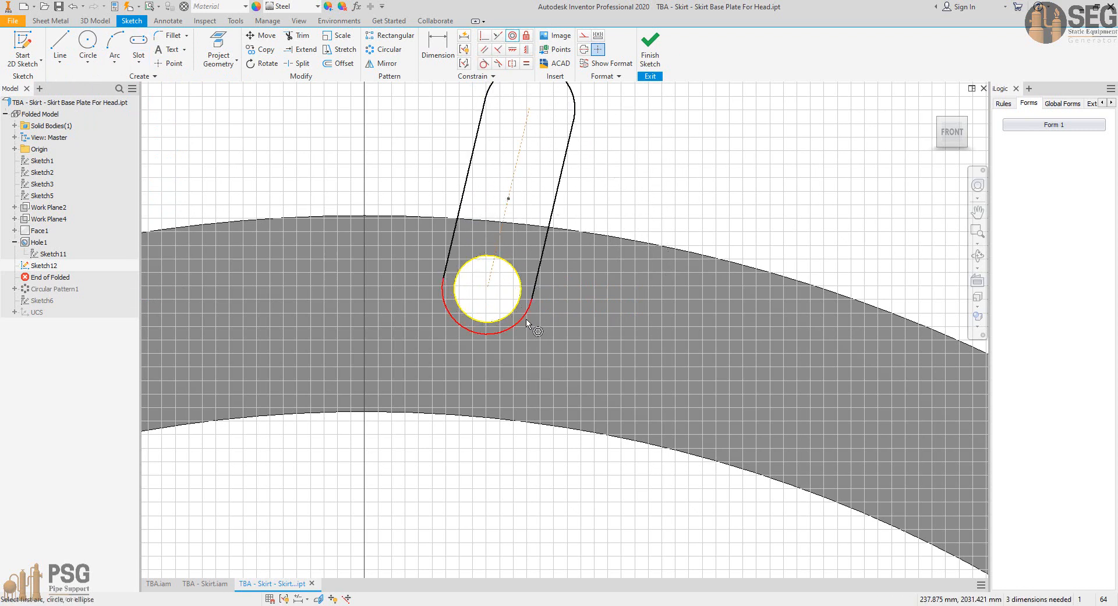
{"action": "right_click", "coordinate": [652, 164]}
{"action": "left_click", "coordinate": [669, 169]}
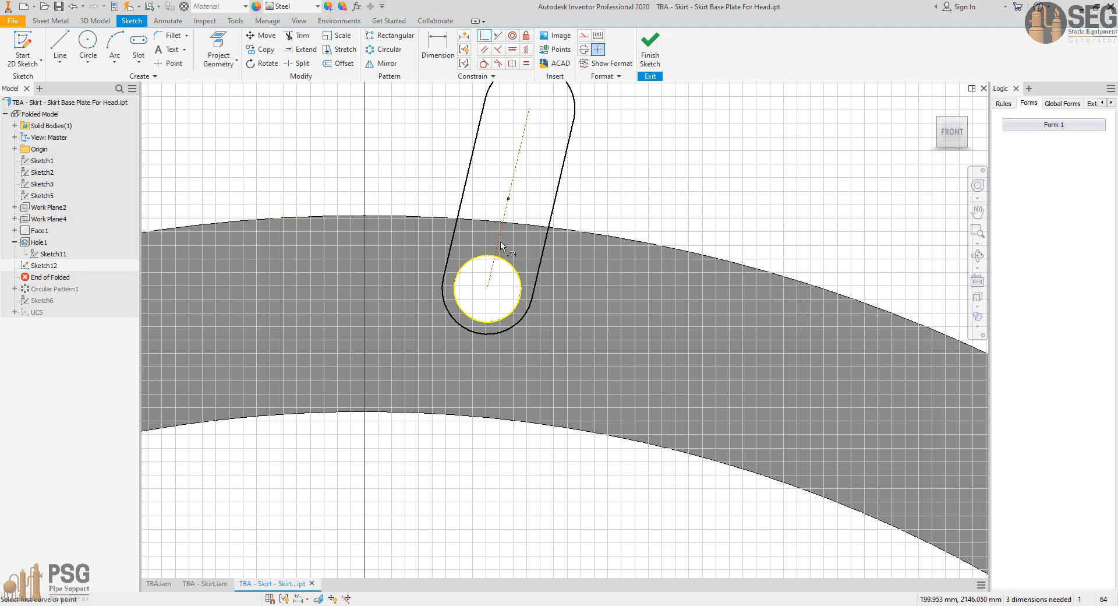
- Constrain the slot's centreline coincident with the ring's centre point so that the slot runs radially
{"action": "scroll", "coordinate": [541, 328], "scroll_direction": "up", "scroll_amount": 6}
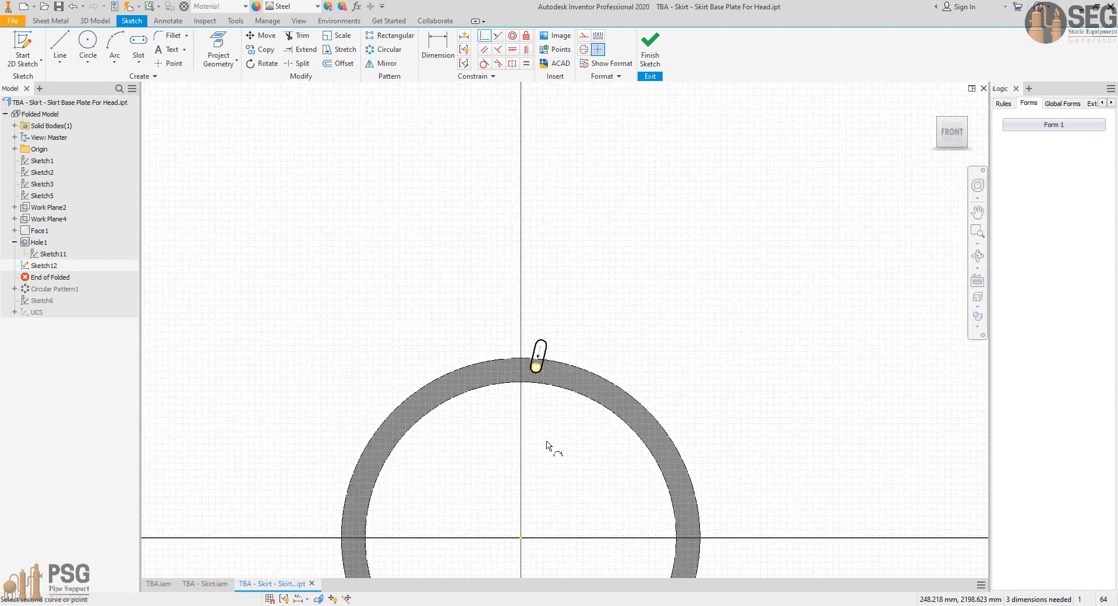
{"action": "left_click", "coordinate": [521, 538]}
{"action": "scroll", "coordinate": [530, 379], "scroll_direction": "down", "scroll_amount": 2}
{"action": "right_click", "coordinate": [598, 245]}
{"action": "left_click", "coordinate": [612, 253]}
{"action": "scroll", "coordinate": [564, 260], "scroll_direction": "down", "scroll_amount": 1}
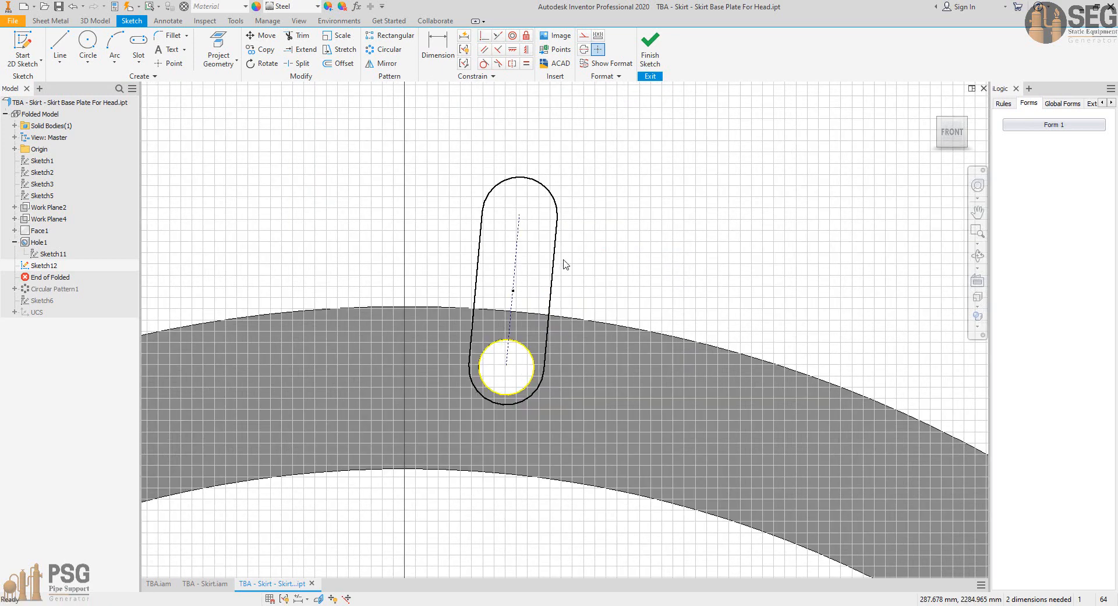
- Stretch the slot wider and longer, and constrain its inner end arc equal to the projected bolt hole circle
{"action": "mouse_move", "coordinate": [558, 269]}
{"action": "left_mouse_down"}
{"action": "mouse_move", "coordinate": [582, 282]}
{"action": "mouse_move", "coordinate": [568, 273]}
{"action": "left_mouse_up"}
{"action": "left_click_drag", "start_coordinate": [520, 215], "coordinate": [522, 185]}
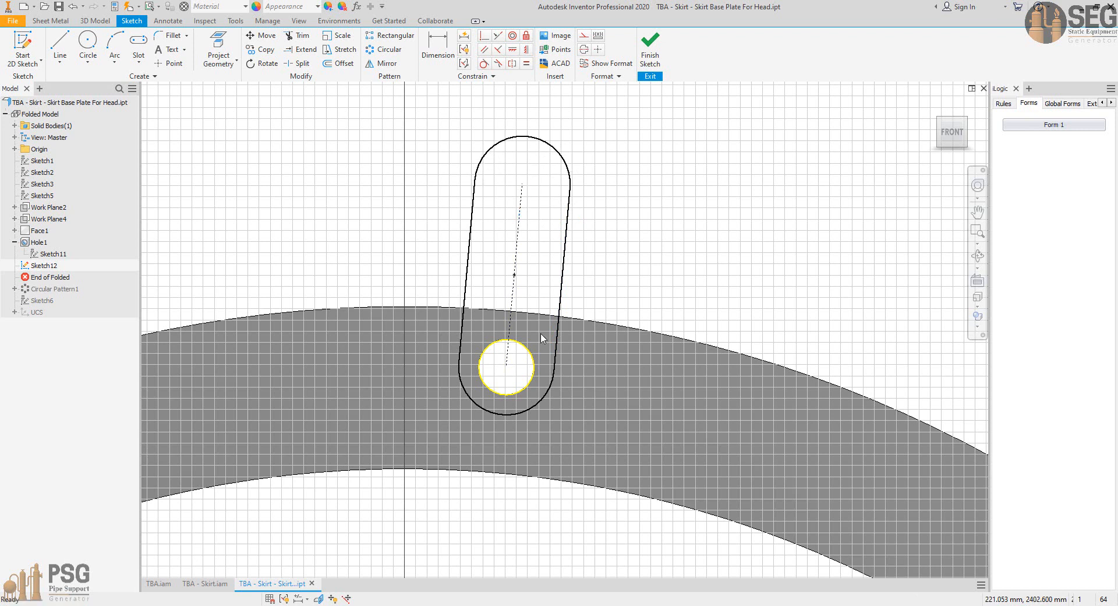
{"action": "left_click", "coordinate": [527, 62]}
{"action": "left_click", "coordinate": [534, 362]}
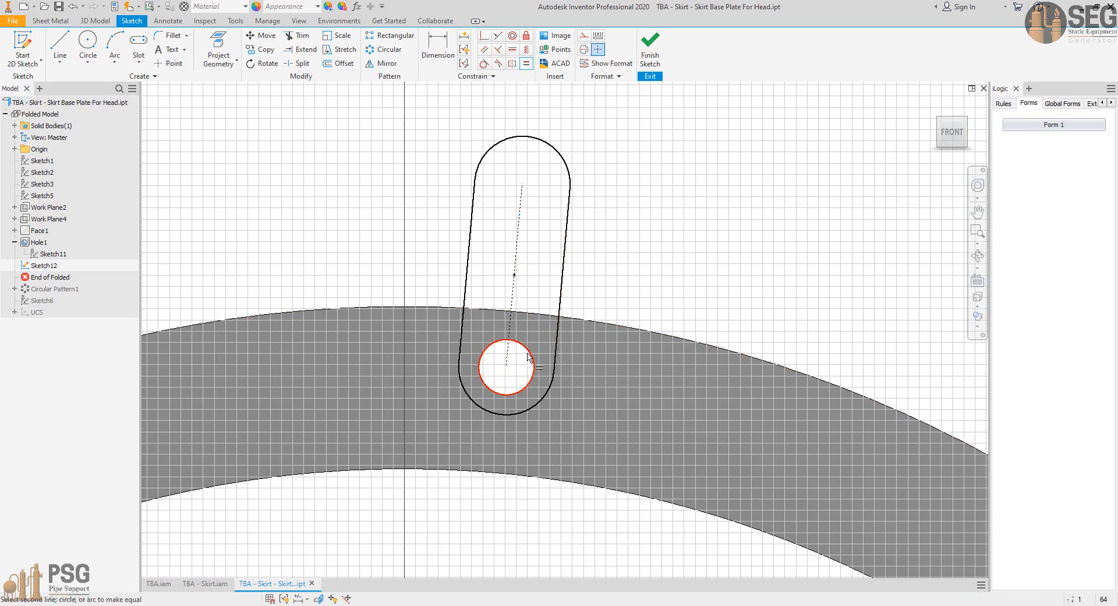
{"action": "left_click", "coordinate": [544, 394]}
{"action": "right_click", "coordinate": [604, 223]}
{"action": "left_click", "coordinate": [619, 230]}
{"action": "scroll", "coordinate": [542, 300], "scroll_direction": "down", "scroll_amount": 3}
{"action": "left_click", "coordinate": [494, 380]}
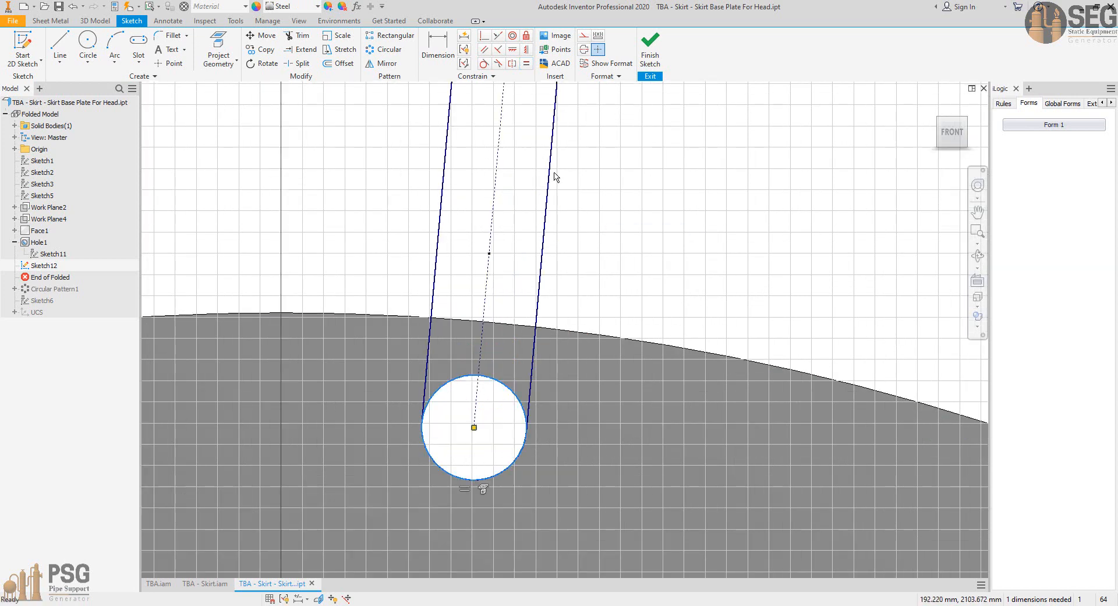
{"action": "key", "text": "Escape"}
{"action": "scroll", "coordinate": [595, 204], "scroll_direction": "up", "scroll_amount": 2}
- Add an aligned dimension of 100 mm to the slot's centreline
{"action": "key", "text": "d"}
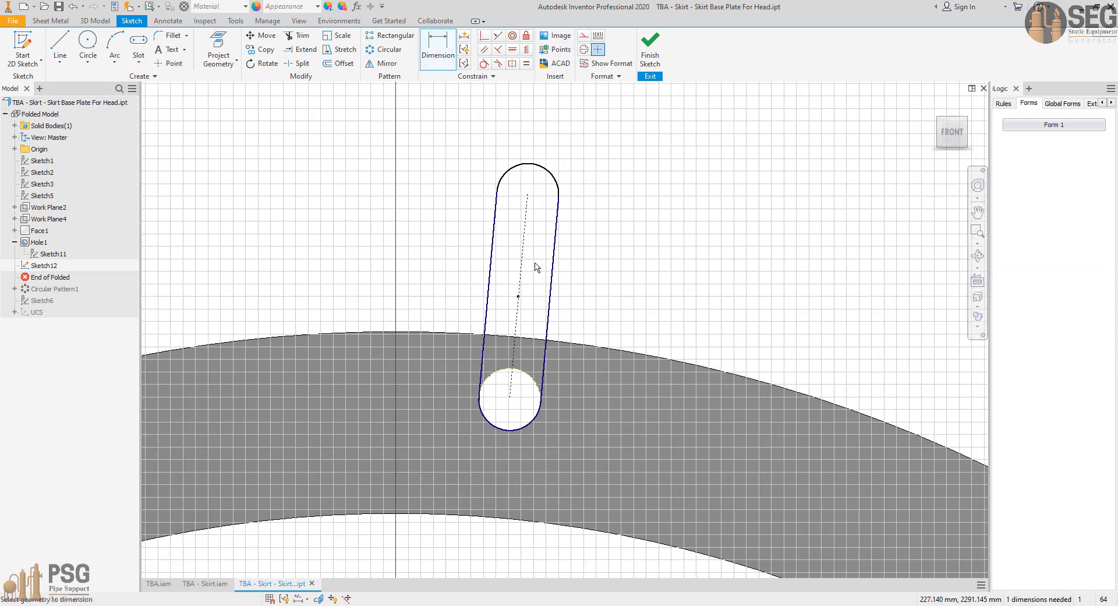
{"action": "left_click", "coordinate": [522, 265]}
{"action": "right_click", "coordinate": [532, 254]}
{"action": "left_click", "coordinate": [551, 288]}
{"action": "left_click", "coordinate": [584, 279]}
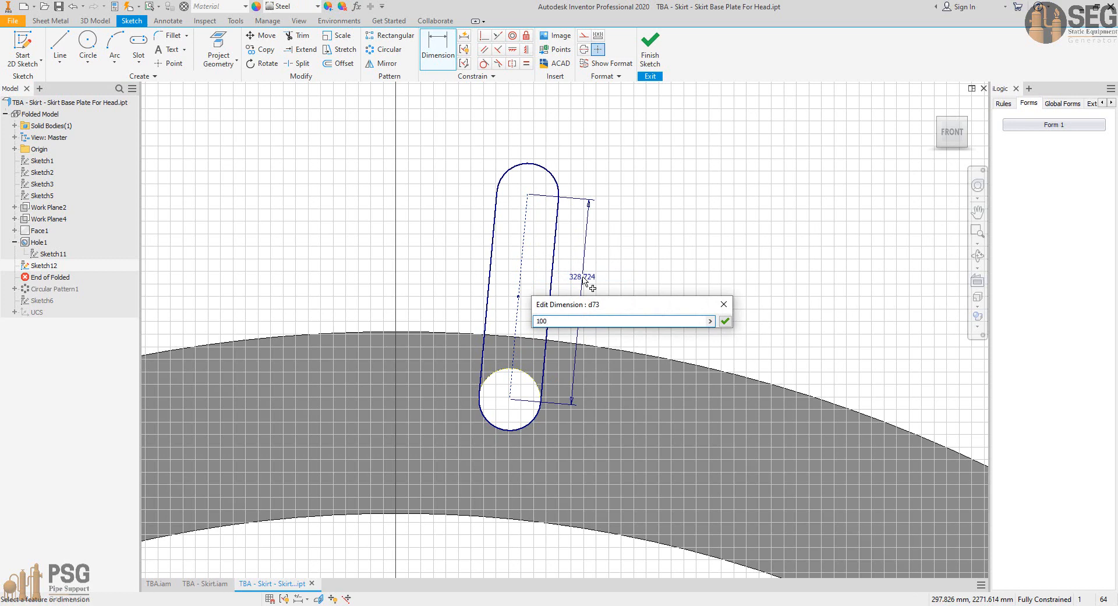
{"action": "key", "text": "Return"}
{"action": "scroll", "coordinate": [507, 356], "scroll_direction": "up", "scroll_amount": 5}
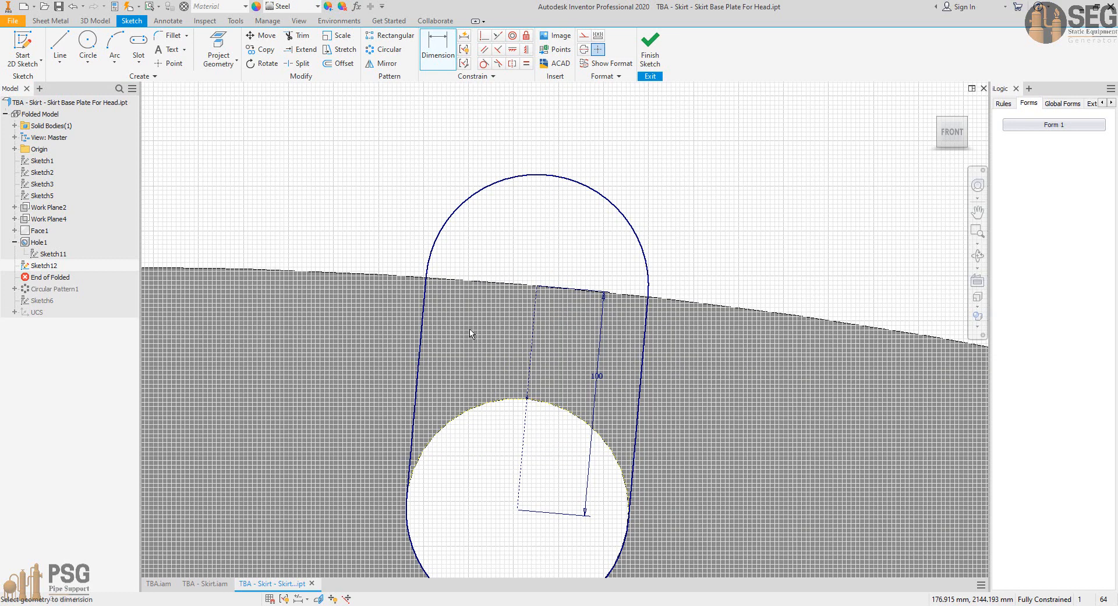
- Set the slot's centreline dimension to 150 mm and finish the sketch
{"action": "double_click", "coordinate": [596, 385]}
{"action": "type", "text": "15"}
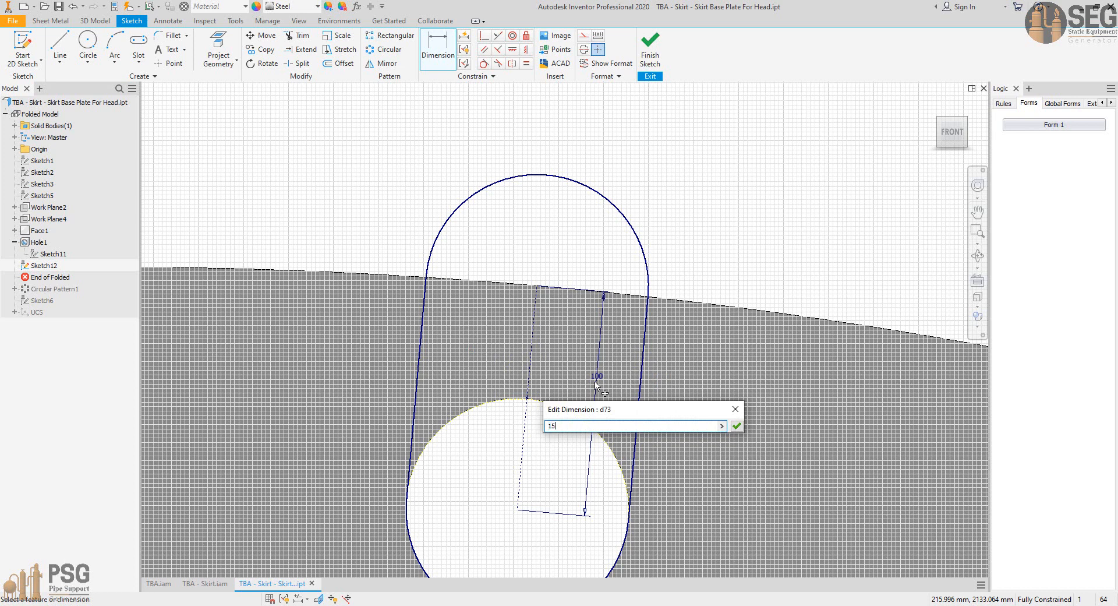
{"action": "type", "text": "0"}
{"action": "key", "text": "Return"}
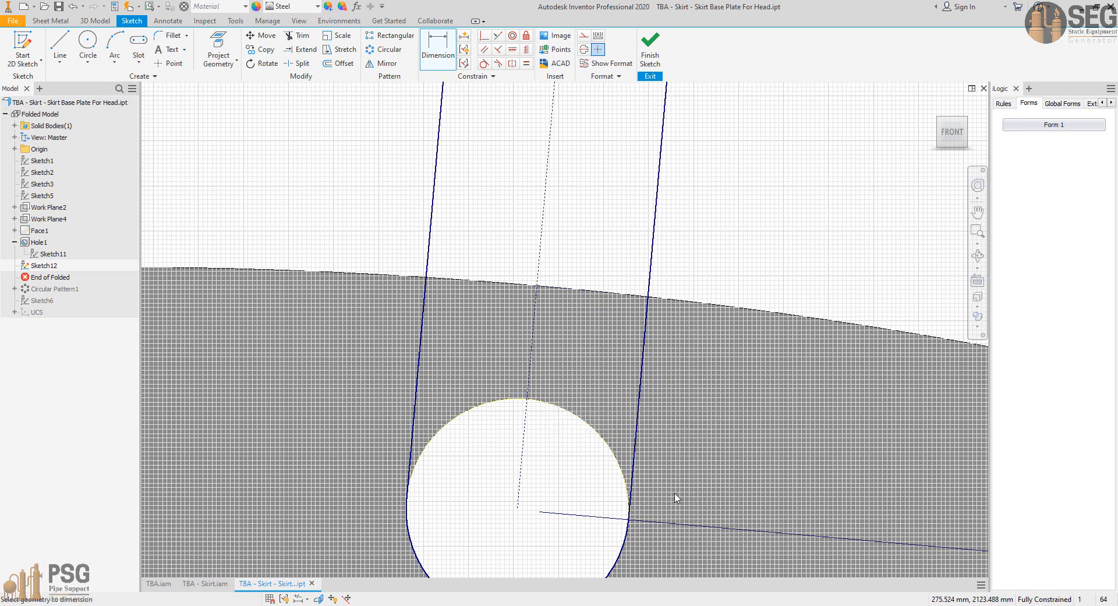
{"action": "double_click", "coordinate": [675, 525]}
{"action": "key", "text": "Return"}
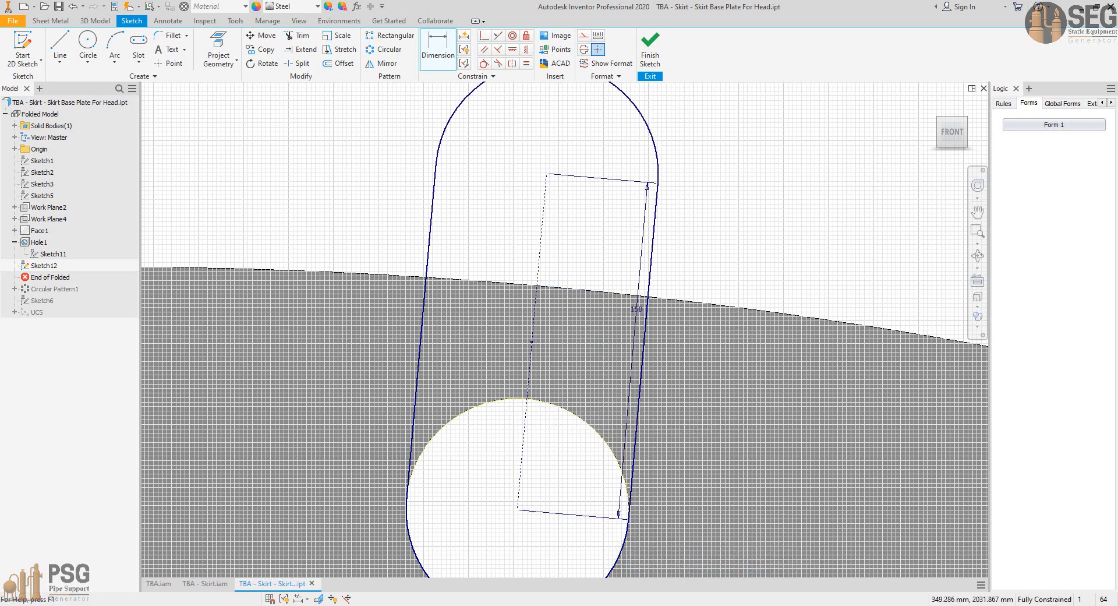
{"action": "left_click", "coordinate": [651, 50]}
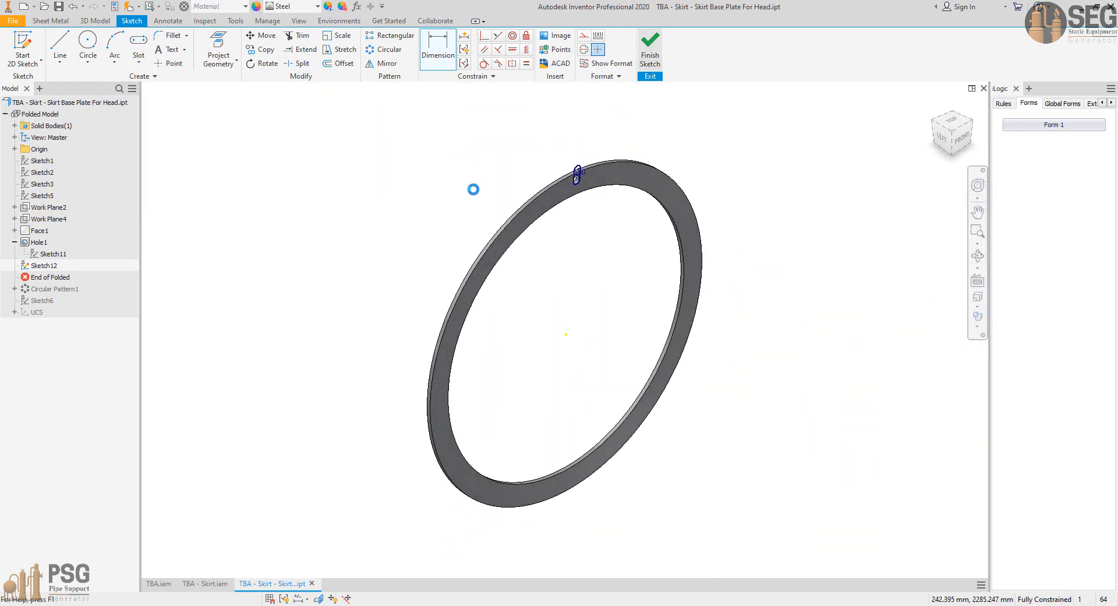
- Extrude the slot profile as a symmetric through-all cut that opens the bolt hole to the plate's outer edge
{"action": "left_click", "coordinate": [95, 20]}
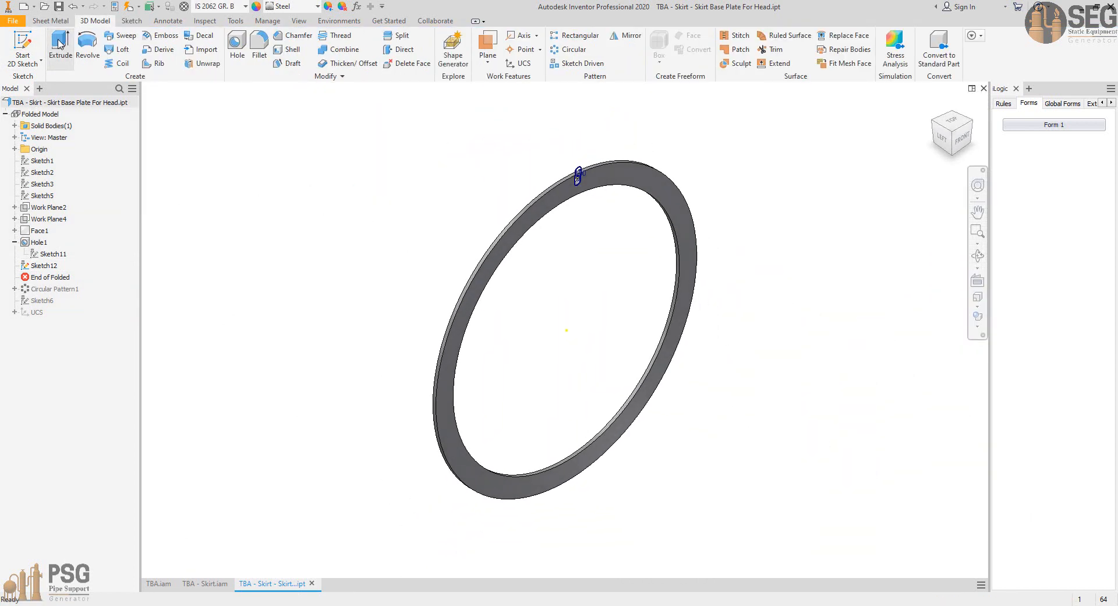
{"action": "left_click", "coordinate": [60, 47]}
{"action": "scroll", "coordinate": [579, 178], "scroll_direction": "down", "scroll_amount": 5}
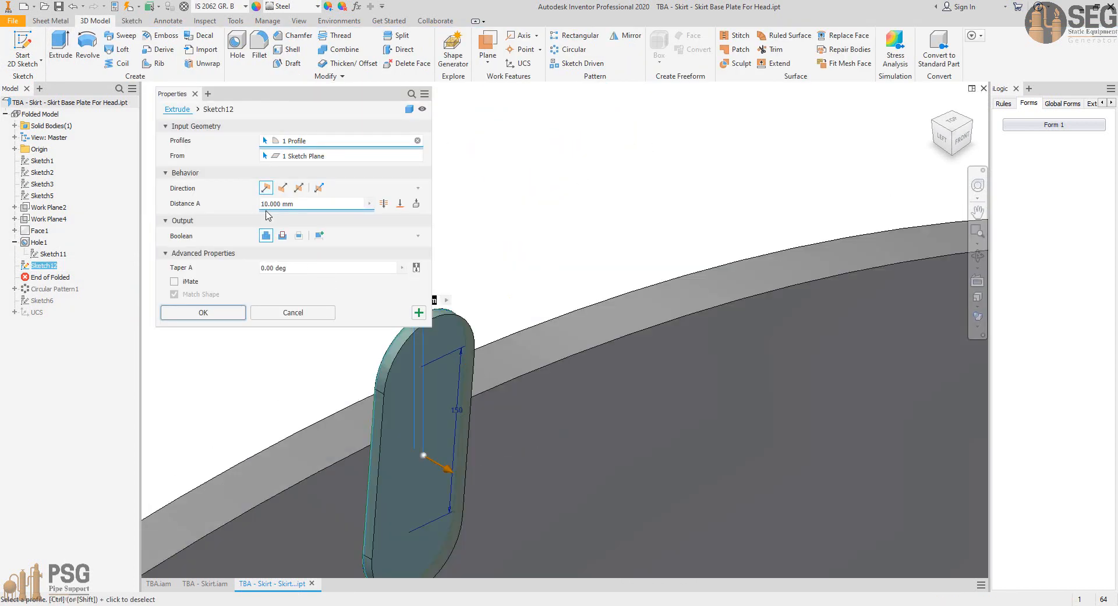
{"action": "left_click", "coordinate": [284, 235]}
{"action": "left_click", "coordinate": [299, 187]}
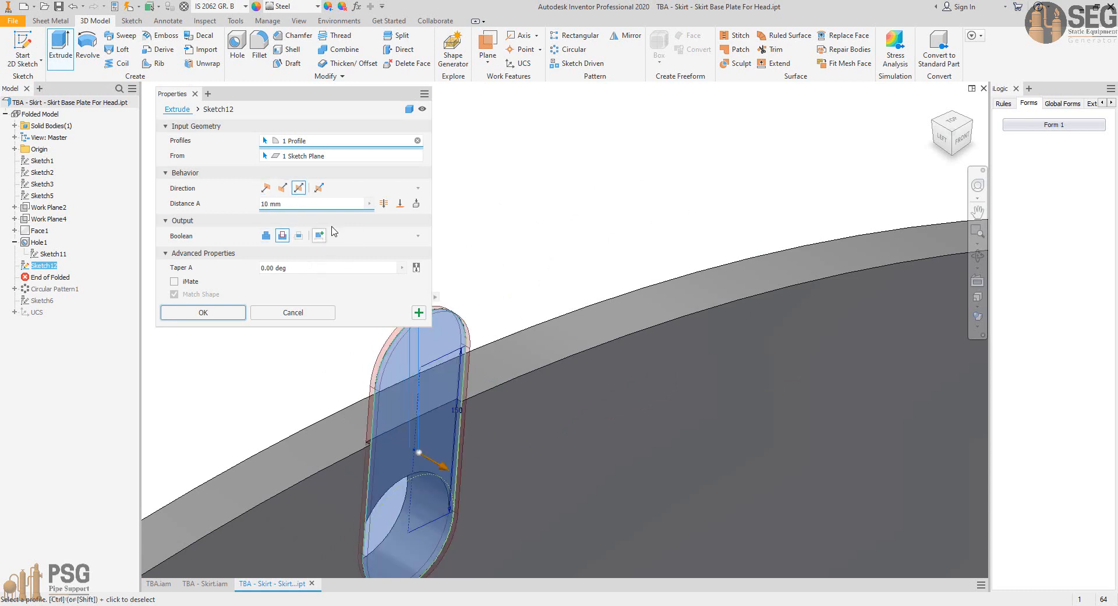
{"action": "left_click", "coordinate": [384, 204]}
{"action": "left_click", "coordinate": [291, 267]}
{"action": "left_click", "coordinate": [203, 313]}
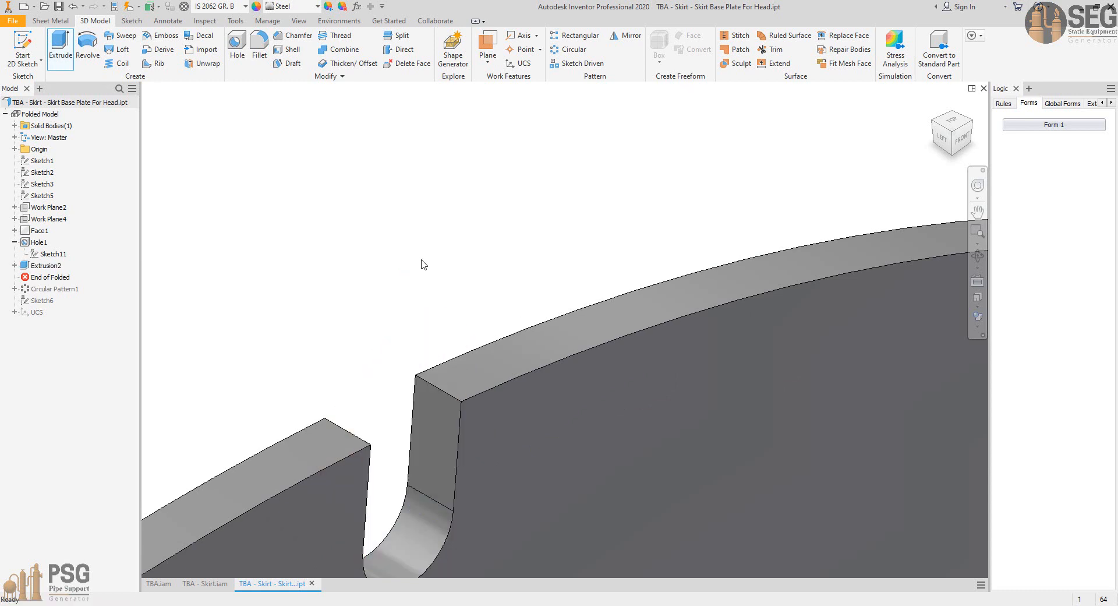
{"action": "key", "text": "Home"}
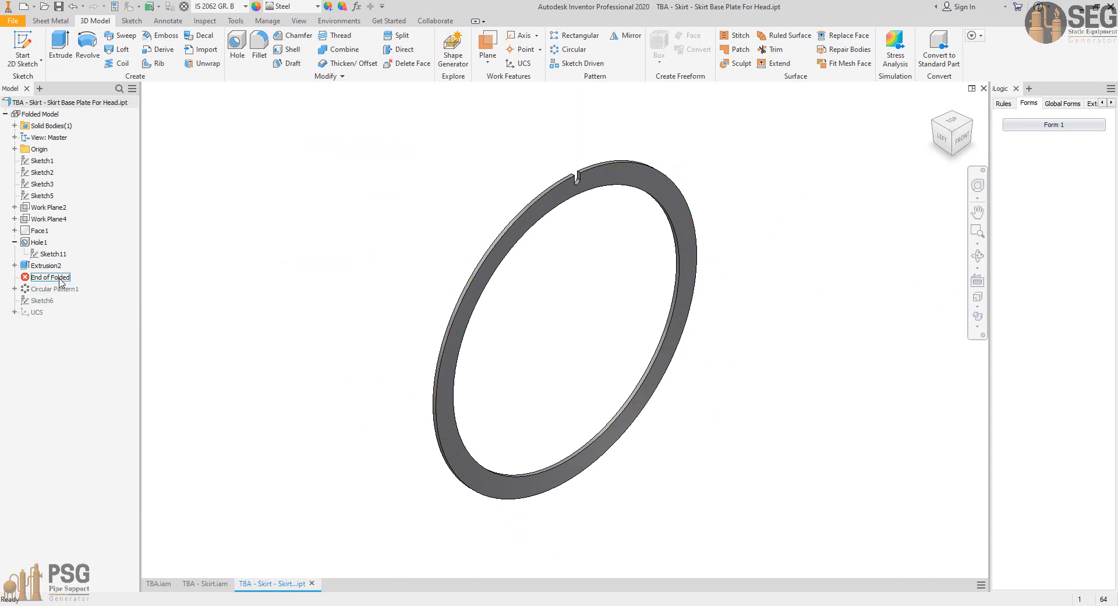
- Move the End of Folded marker below the UCS and add the slot cut Extrusion2 to the bolt hole circular pattern
{"action": "left_click_drag", "start_coordinate": [50, 278], "coordinate": [56, 314]}
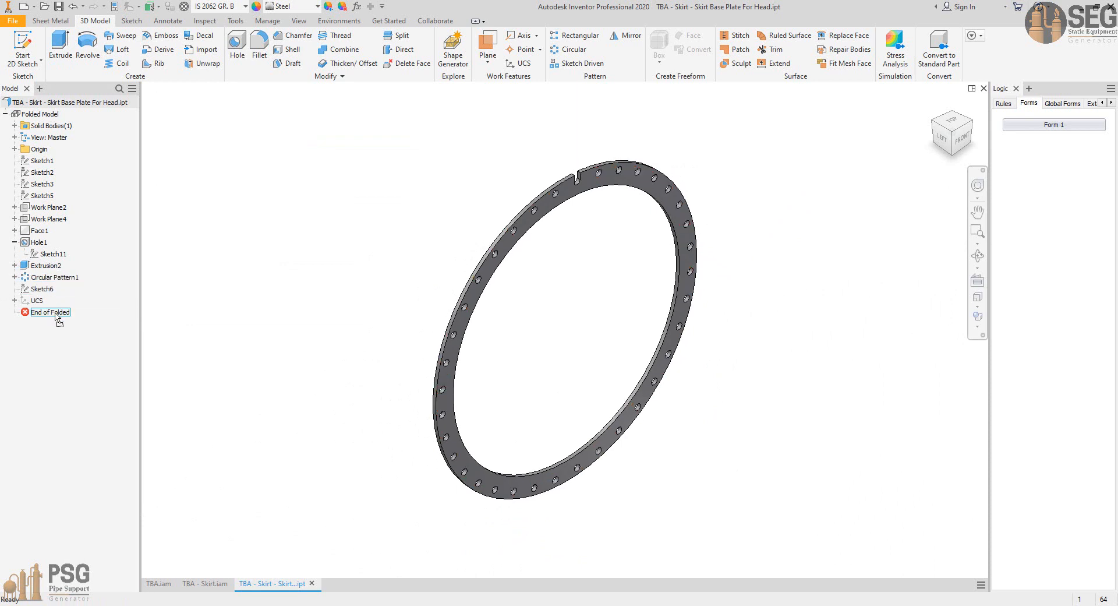
{"action": "double_click", "coordinate": [63, 278]}
{"action": "scroll", "coordinate": [581, 169], "scroll_direction": "down", "scroll_amount": 3}
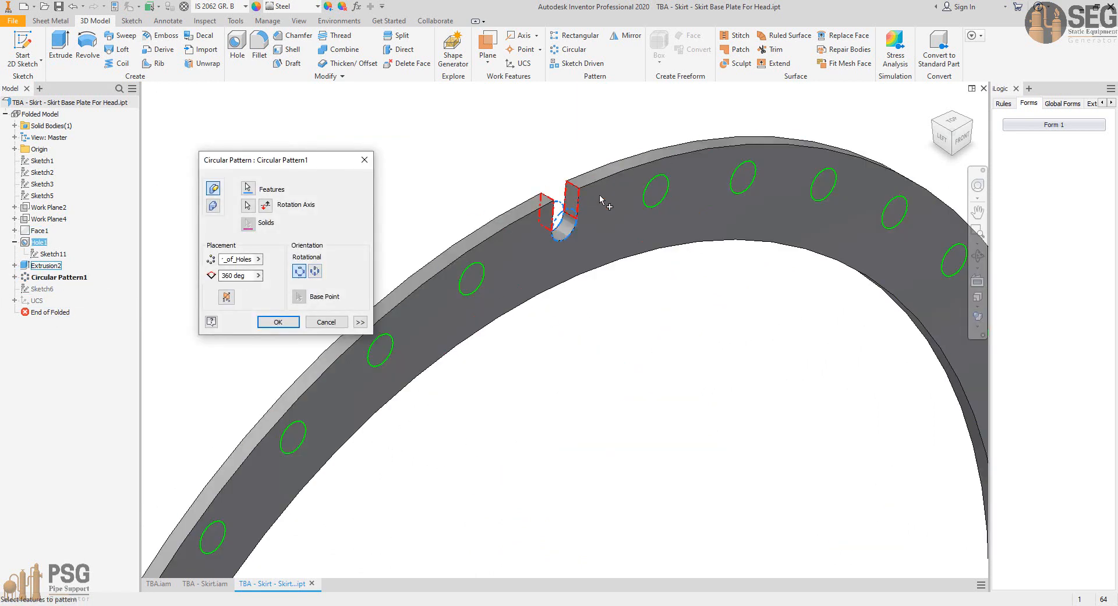
{"action": "left_click", "coordinate": [50, 266]}
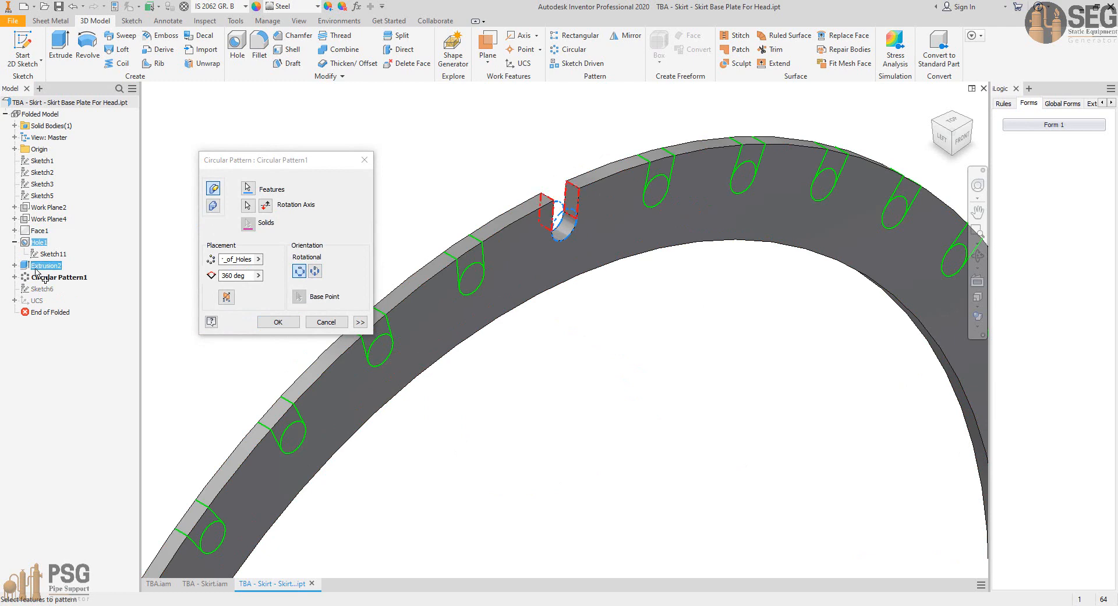
{"action": "left_click", "coordinate": [277, 321]}
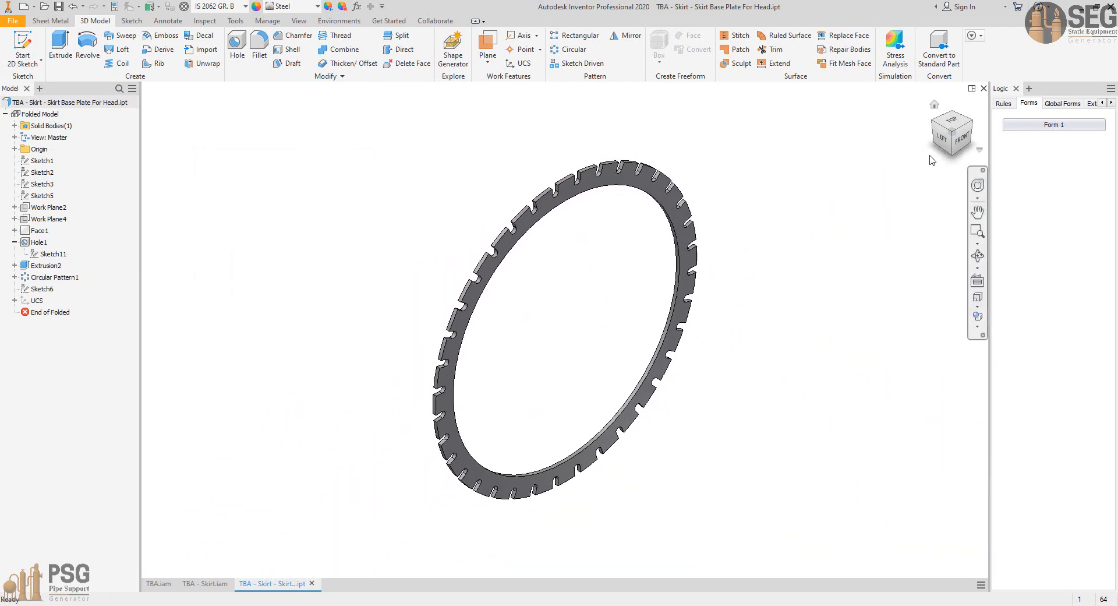
- Close the skirt base plate part and inspect its slotted bolt holes in the skirt assembly
{"action": "left_click", "coordinate": [983, 88]}
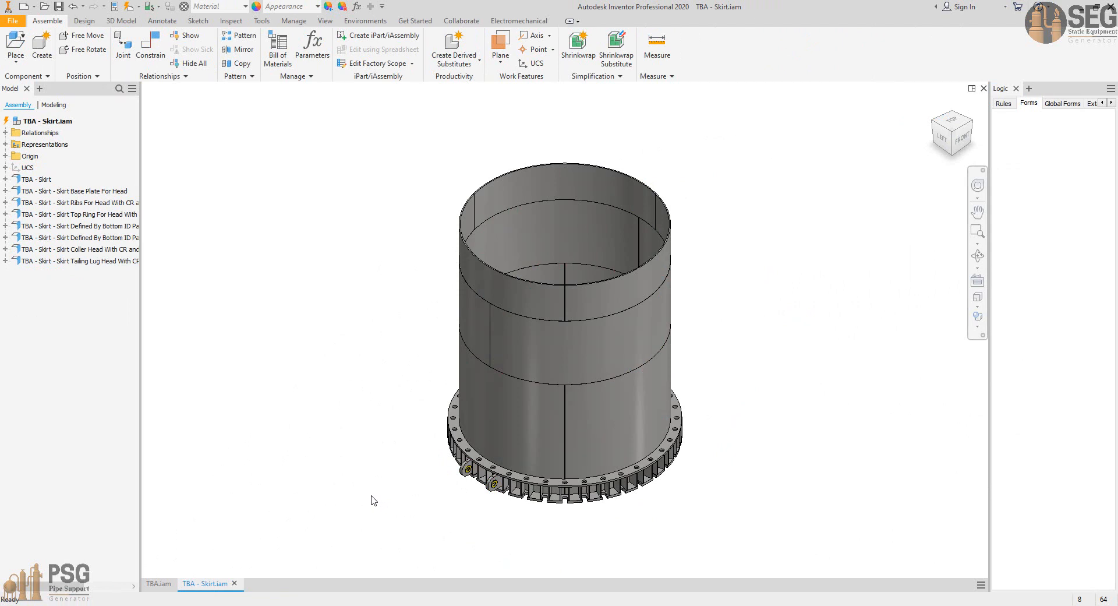
{"action": "scroll", "coordinate": [571, 474], "scroll_direction": "up", "scroll_amount": 8}
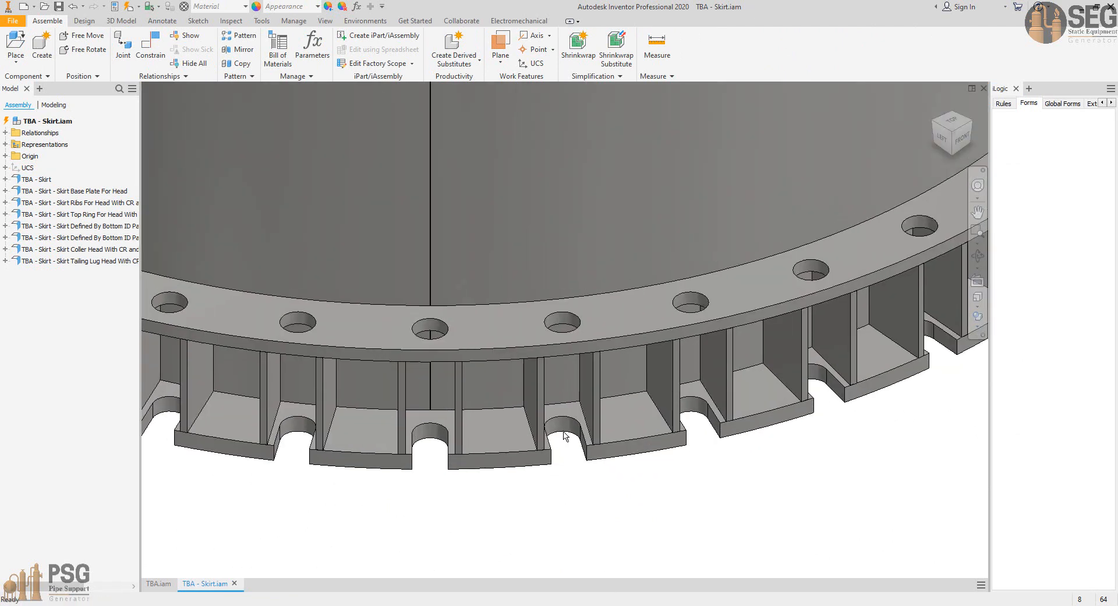
{"action": "scroll", "coordinate": [569, 477], "scroll_direction": "down", "scroll_amount": 8}
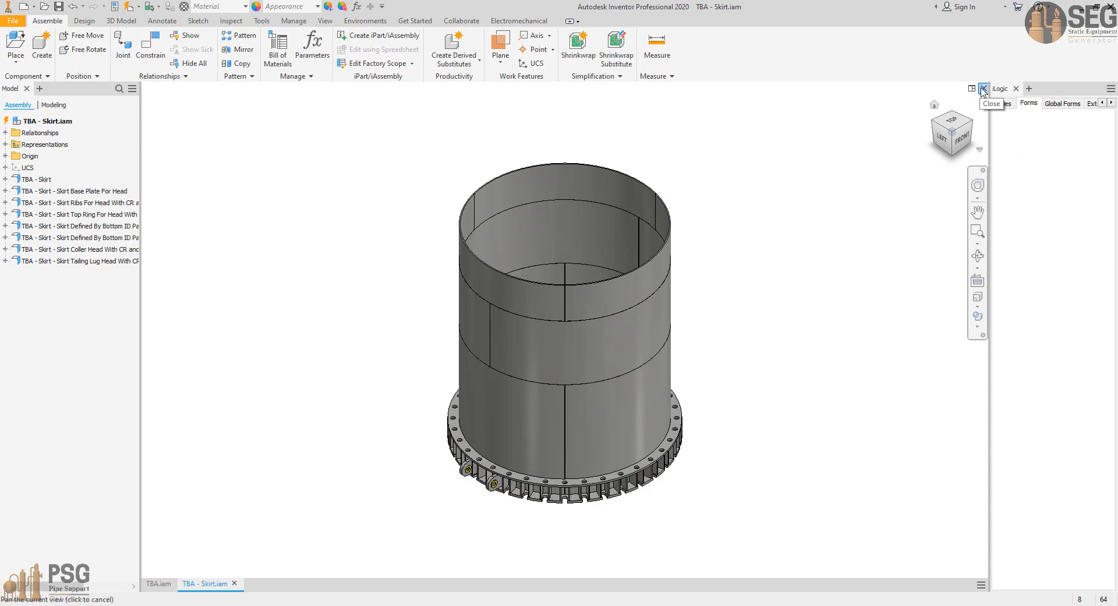
- Close the skirt assembly and inspect the slotted base plate in the full vessel assembly TBA.iam
{"action": "left_click", "coordinate": [984, 89]}
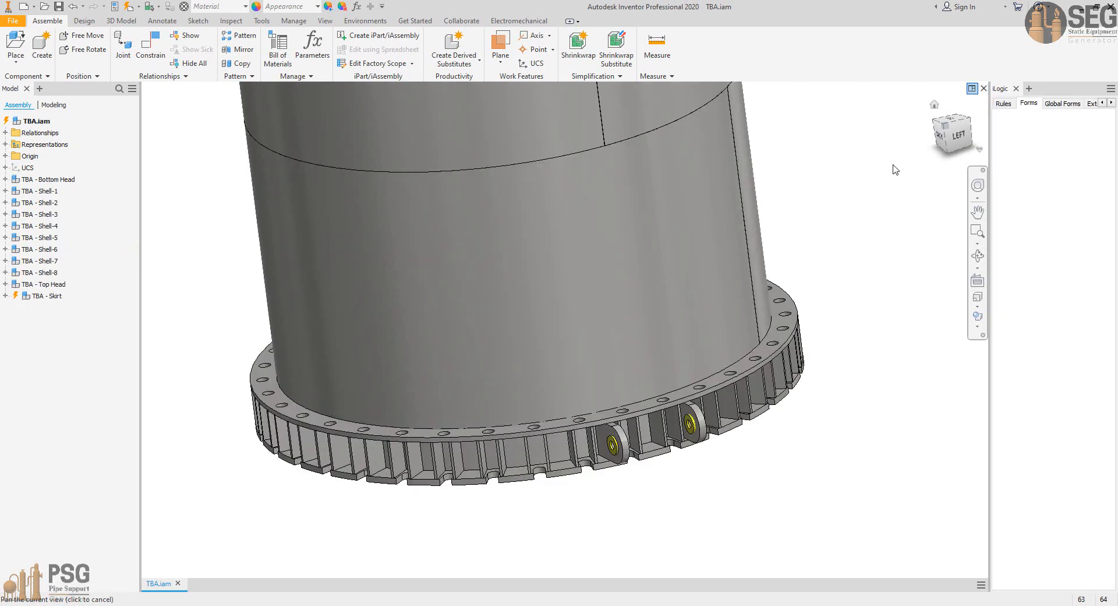
{"action": "middle_click_drag", "start_coordinate": [688, 390], "coordinate": [678, 428]}
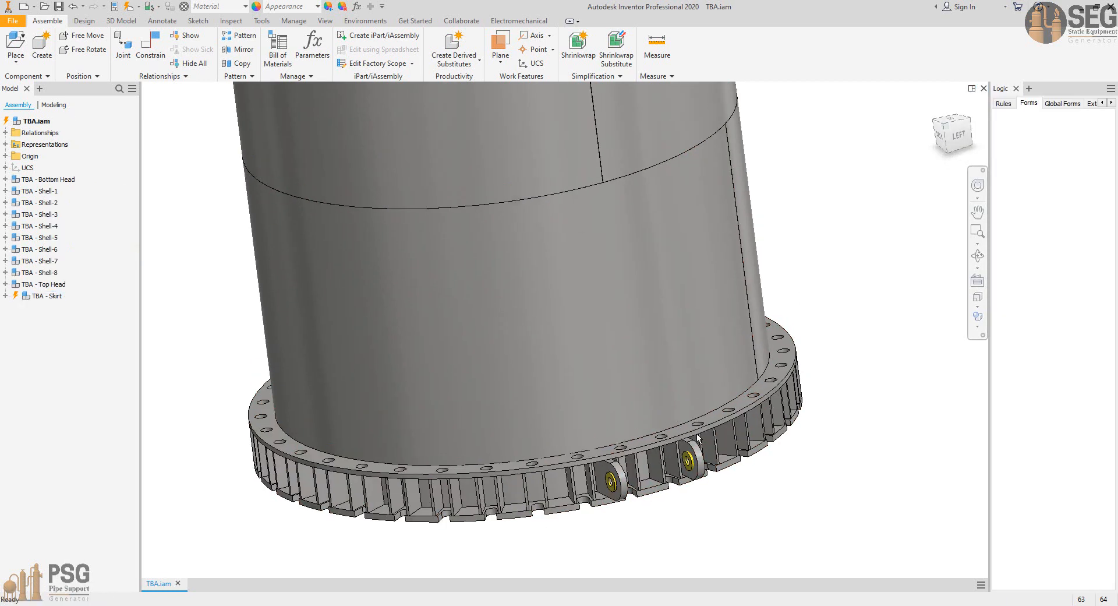
{"action": "scroll", "coordinate": [698, 438], "scroll_direction": "down", "scroll_amount": 3}
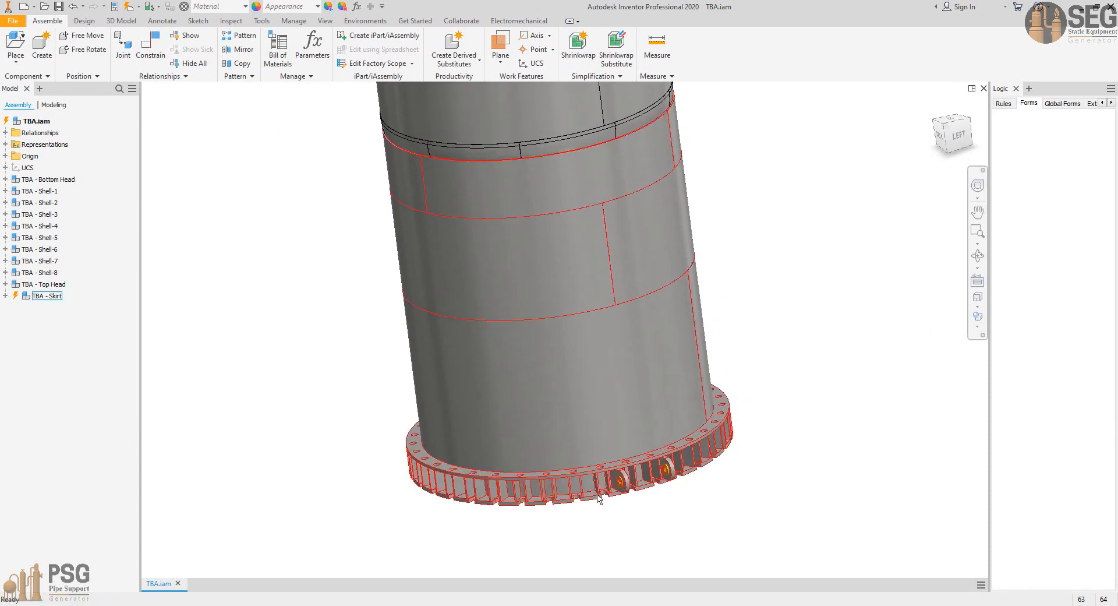
- Switch to the GA drawing in AutoCAD and examine the skirt openings, nozzle outlet and vents in the sectional elevation
{"action": "left_click", "coordinate": [588, 562]}
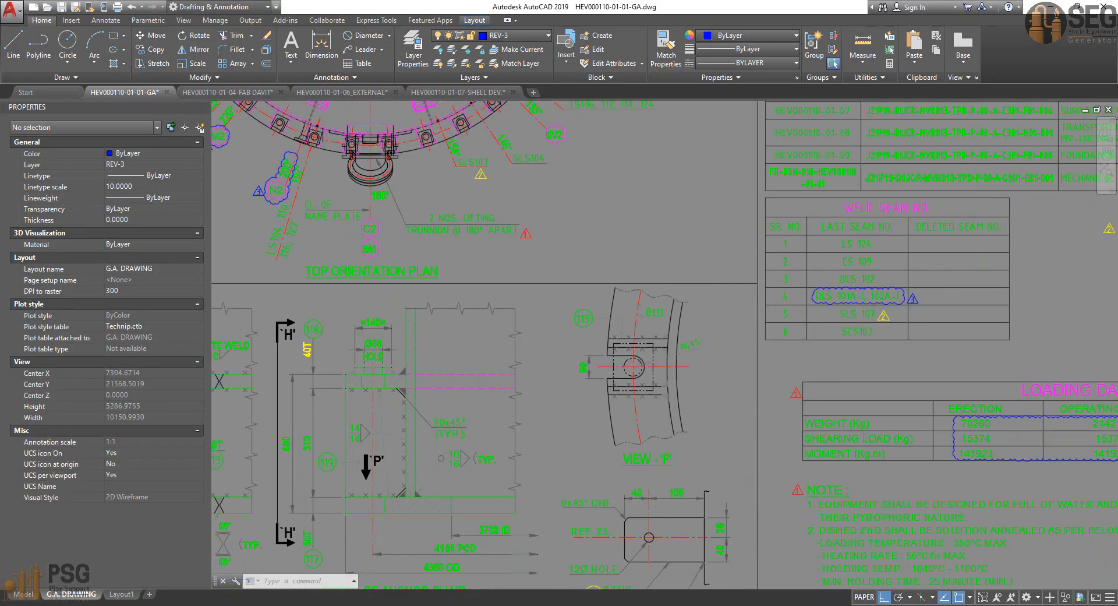
{"action": "scroll", "coordinate": [394, 440], "scroll_direction": "down", "scroll_amount": 1}
{"action": "mouse_move", "coordinate": [393, 440]}
{"action": "middle_mouse_down"}
{"action": "mouse_move", "coordinate": [463, 412]}
{"action": "mouse_move", "coordinate": [561, 336]}
{"action": "mouse_move", "coordinate": [636, 300]}
{"action": "mouse_move", "coordinate": [681, 227]}
{"action": "middle_mouse_up"}
{"action": "scroll", "coordinate": [736, 397], "scroll_direction": "down", "scroll_amount": 2}
{"action": "scroll", "coordinate": [539, 417], "scroll_direction": "up", "scroll_amount": 3}
{"action": "scroll", "coordinate": [746, 336], "scroll_direction": "up", "scroll_amount": 1}
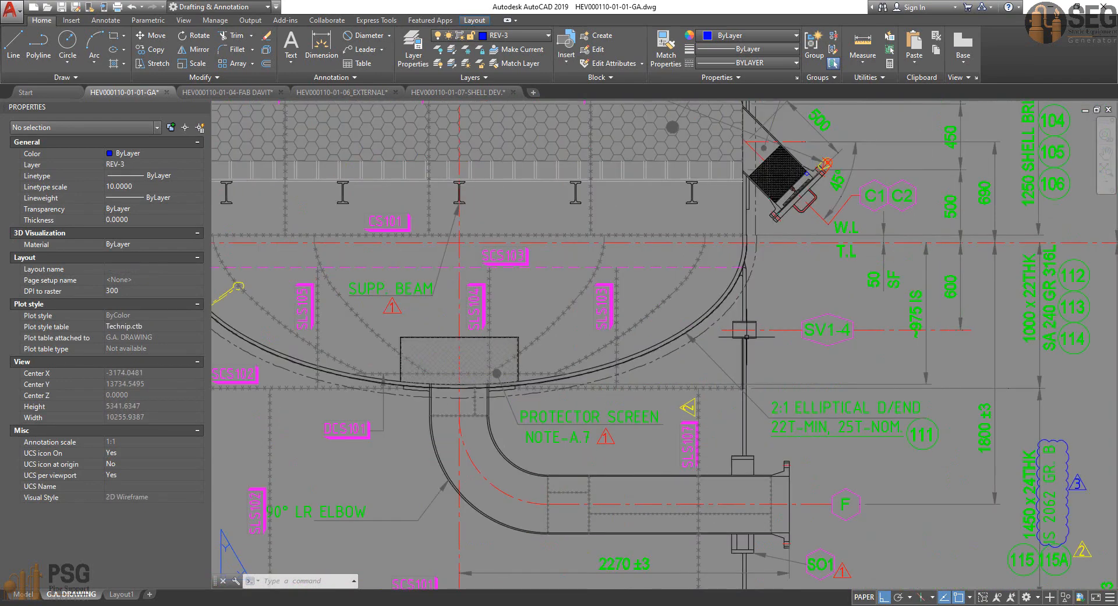
{"action": "middle_click_drag", "start_coordinate": [787, 404], "coordinate": [797, 297]}
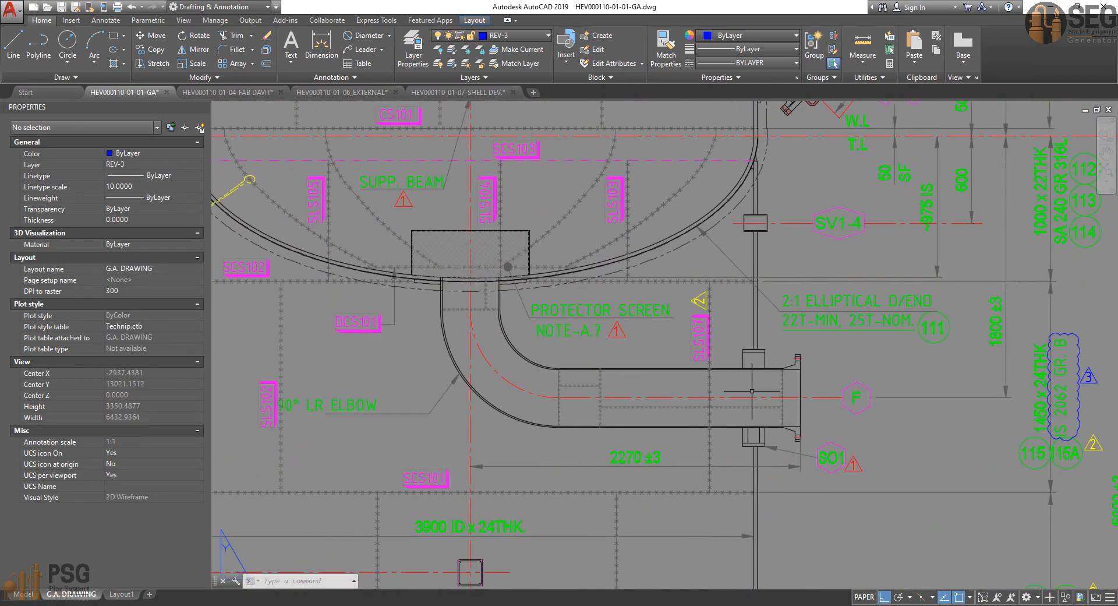
{"action": "scroll", "coordinate": [752, 391], "scroll_direction": "down", "scroll_amount": 1}
{"action": "middle_click_drag", "start_coordinate": [752, 391], "coordinate": [757, 348]}
{"action": "middle_click_drag", "start_coordinate": [397, 558], "coordinate": [448, 431]}
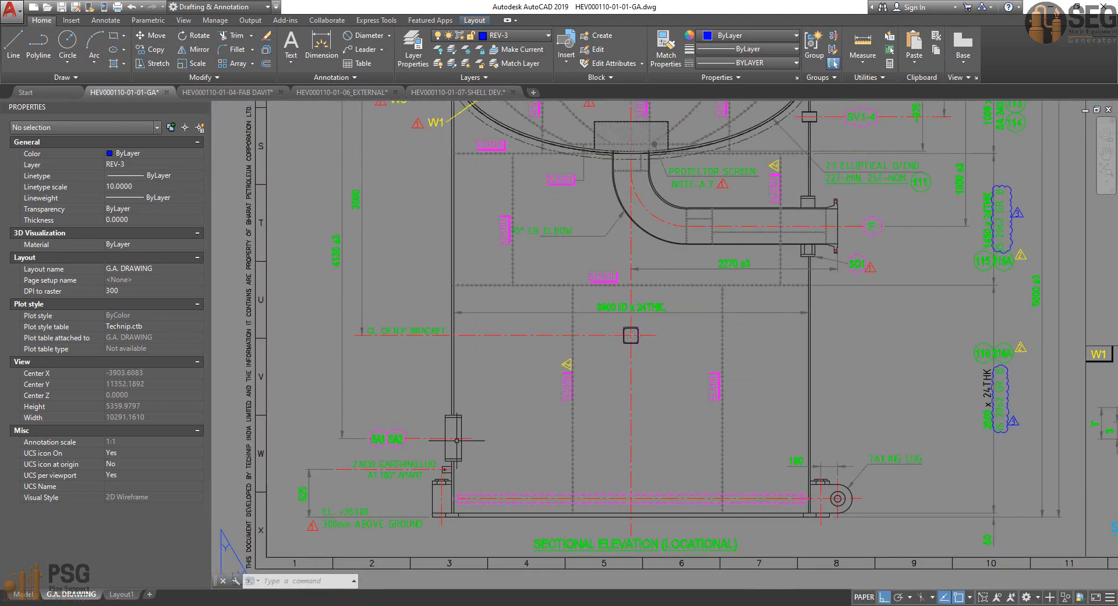
{"action": "middle_click_drag", "start_coordinate": [560, 455], "coordinate": [498, 521]}
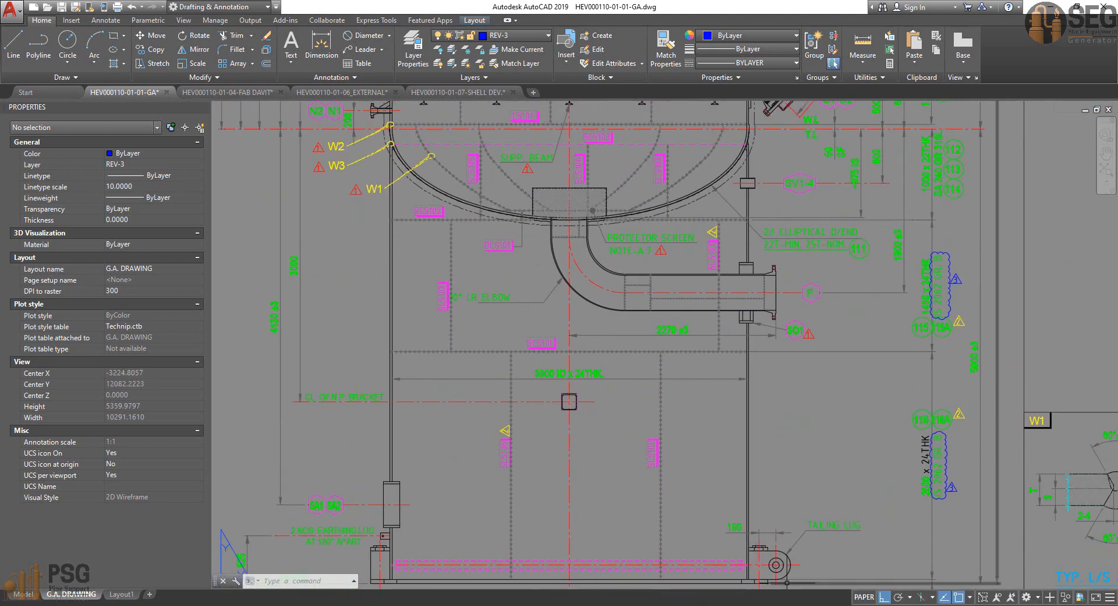
- Switch to the Static Equipment Generator window
{"action": "mouse_move", "coordinate": [808, 605]}
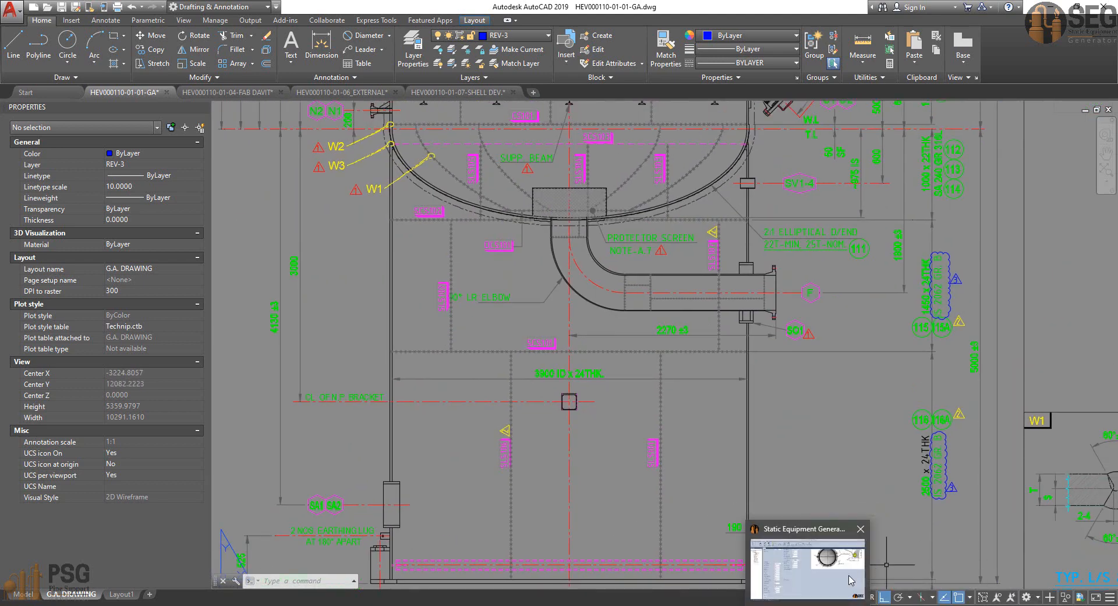